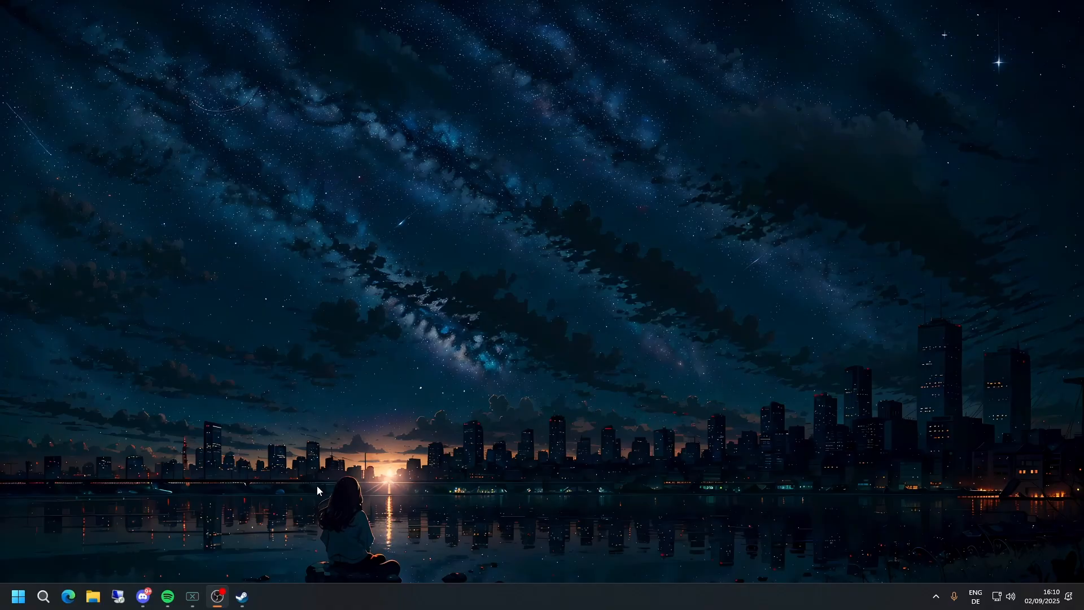
- Open Steam, enlarge its window to fill the screen and go to the store's front page
left_click(242, 597)
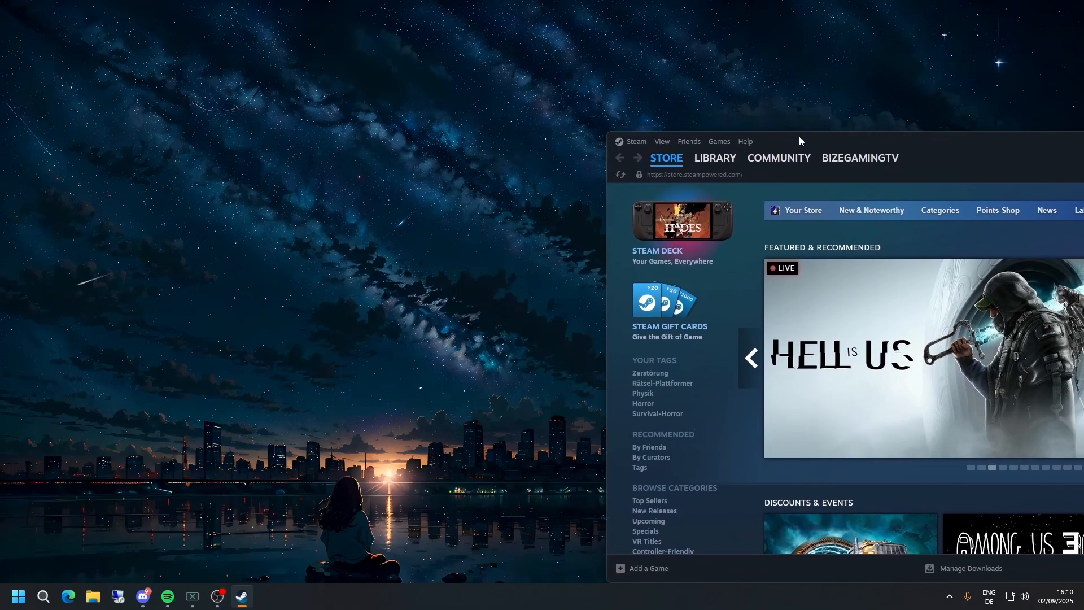
left_click_drag(799, 142, 570, 1)
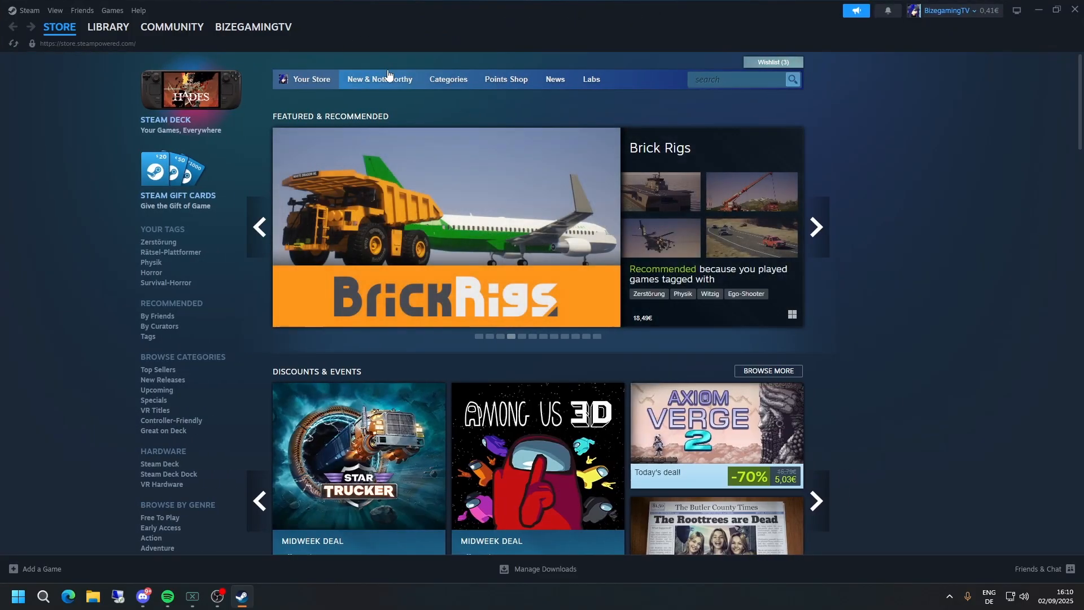
mouse_move(285, 25)
mouse_move(72, 29)
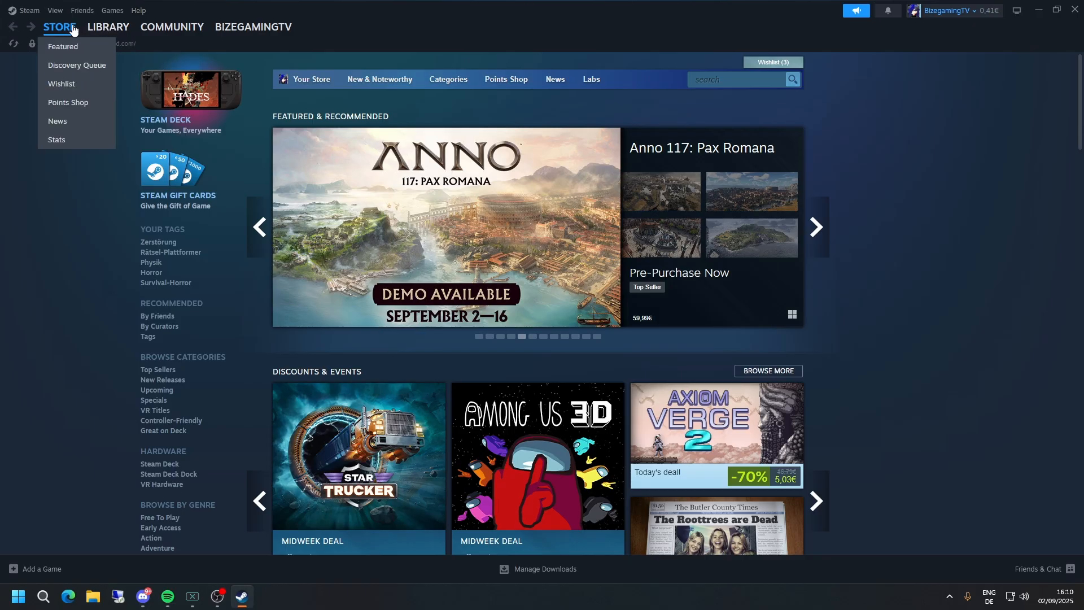
left_click(58, 29)
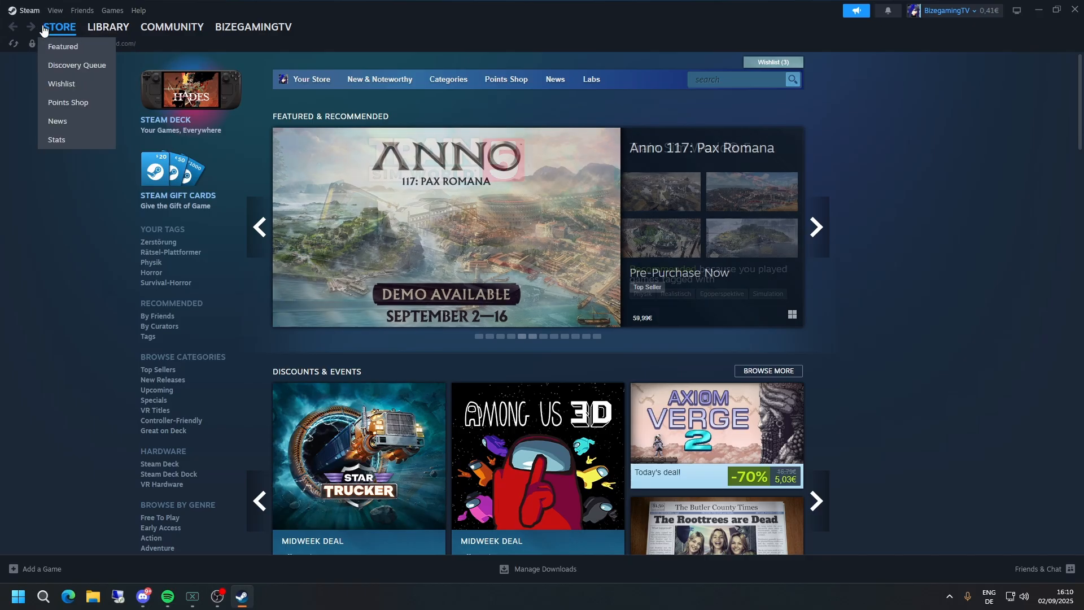
- Search the store for "source film" and open the Source Filmmaker page
left_click(713, 84)
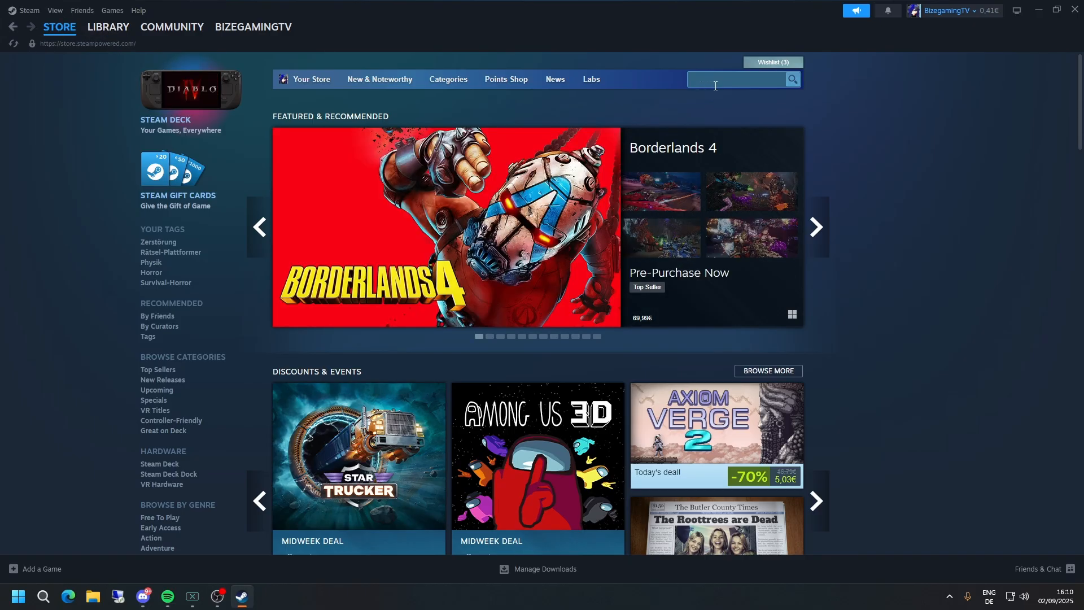
type("source film")
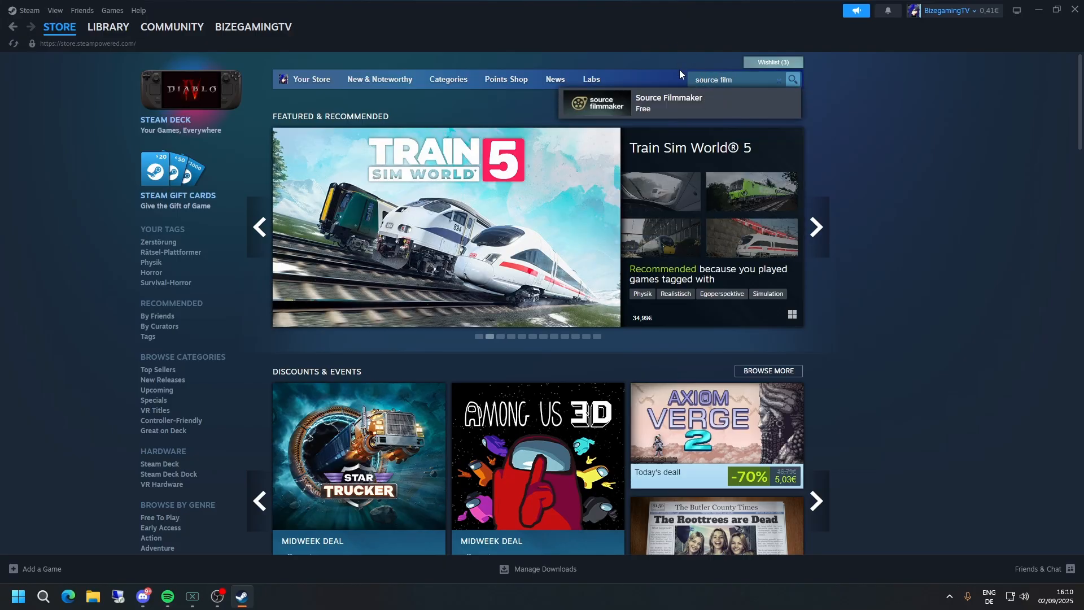
left_click(670, 99)
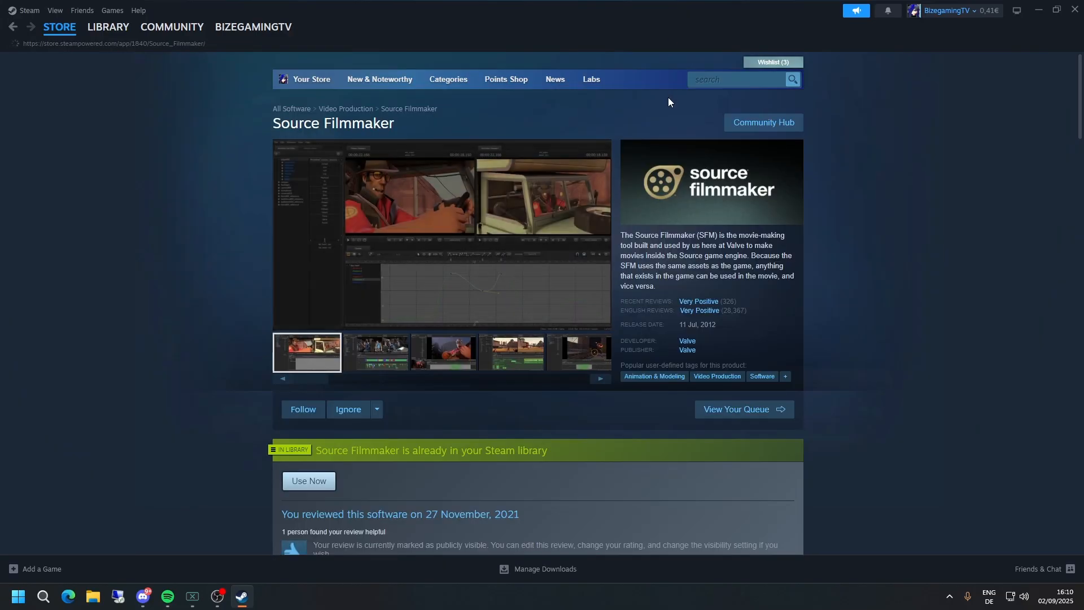
- Install the free Source Filmmaker from its store page and open the download overview
scroll(488, 264, "down", 5)
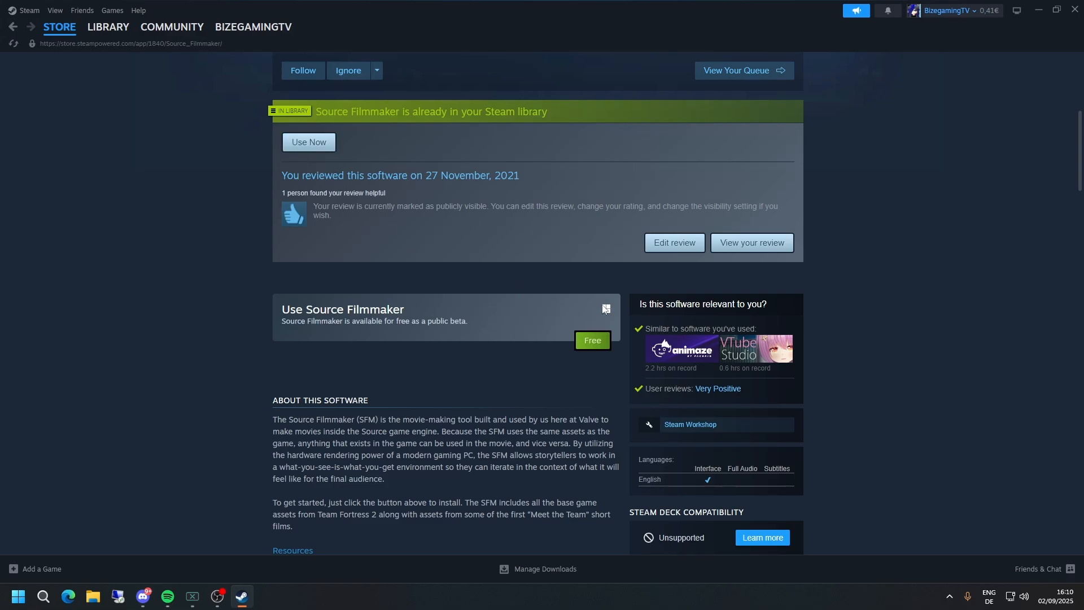
left_click(599, 343)
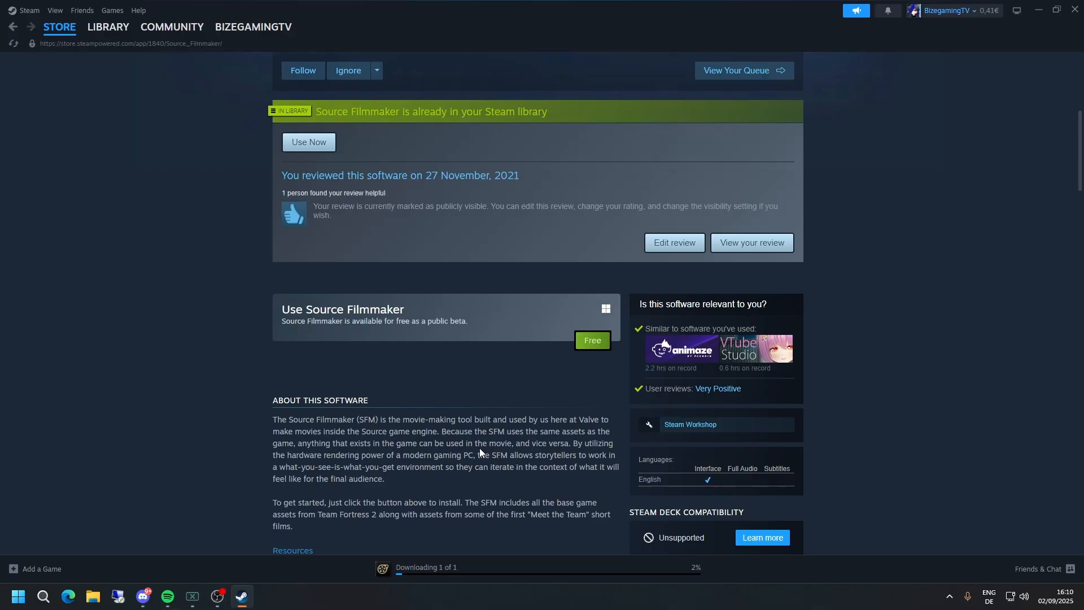
scroll(439, 515, "down", 5)
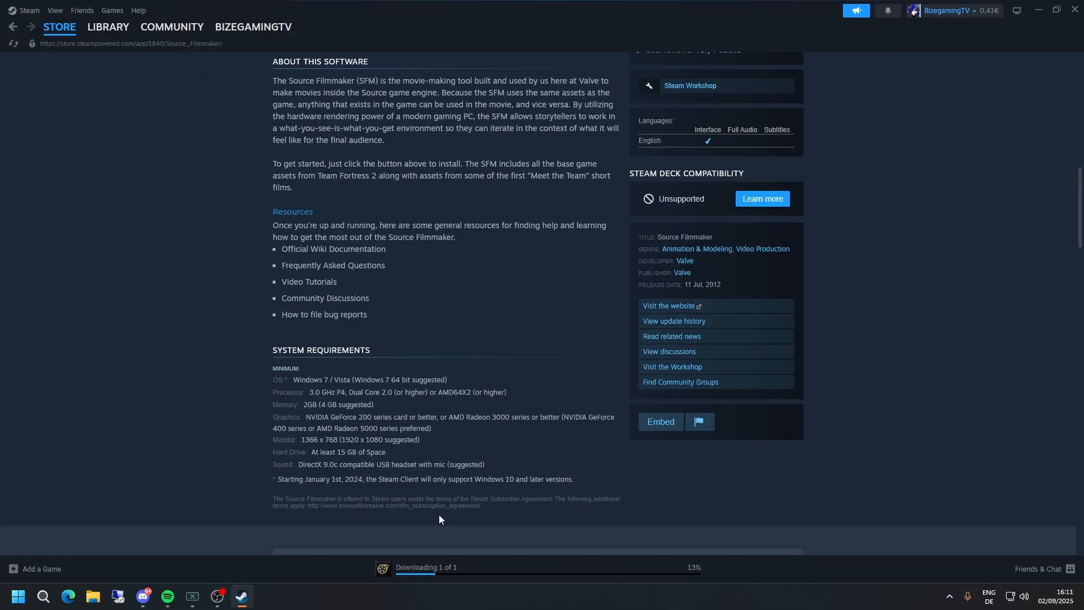
left_click(437, 572)
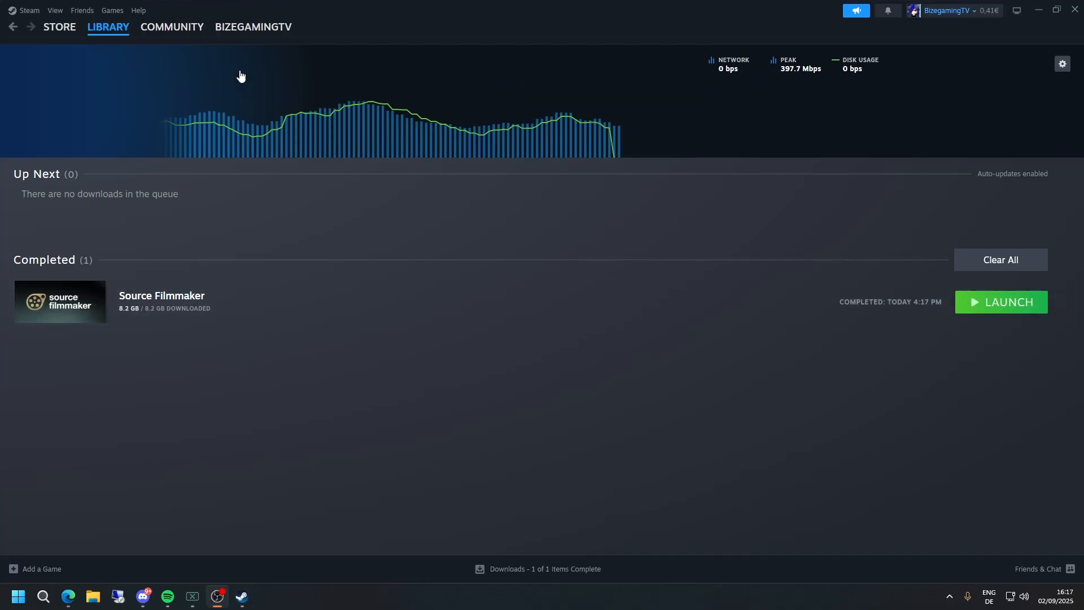
- Open the library and look through the recent games and the full games list for Source Filmmaker
mouse_move(127, 35)
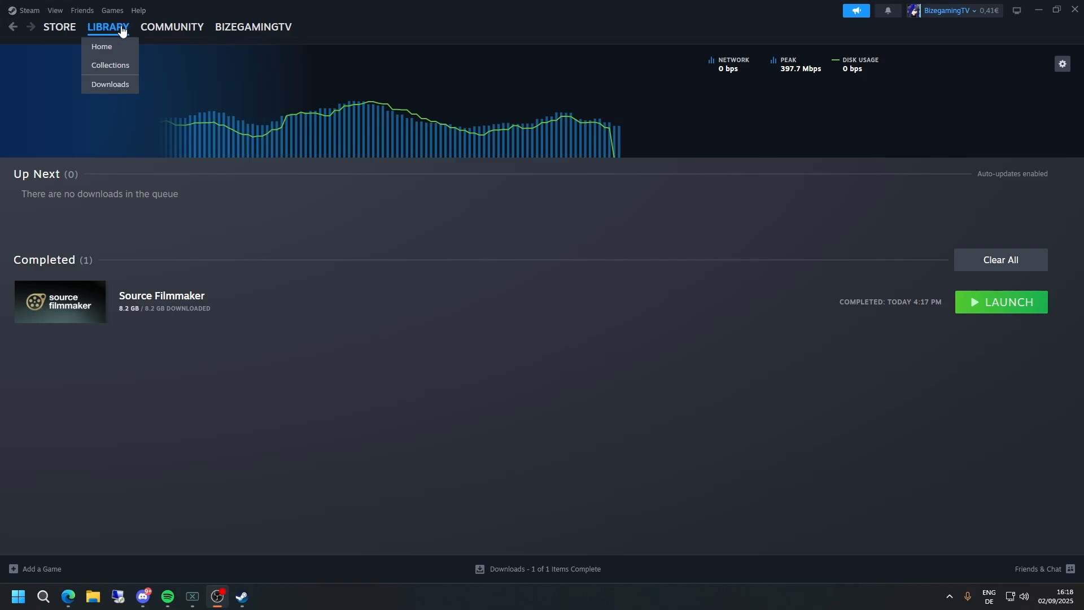
left_click(123, 30)
right_click(284, 414)
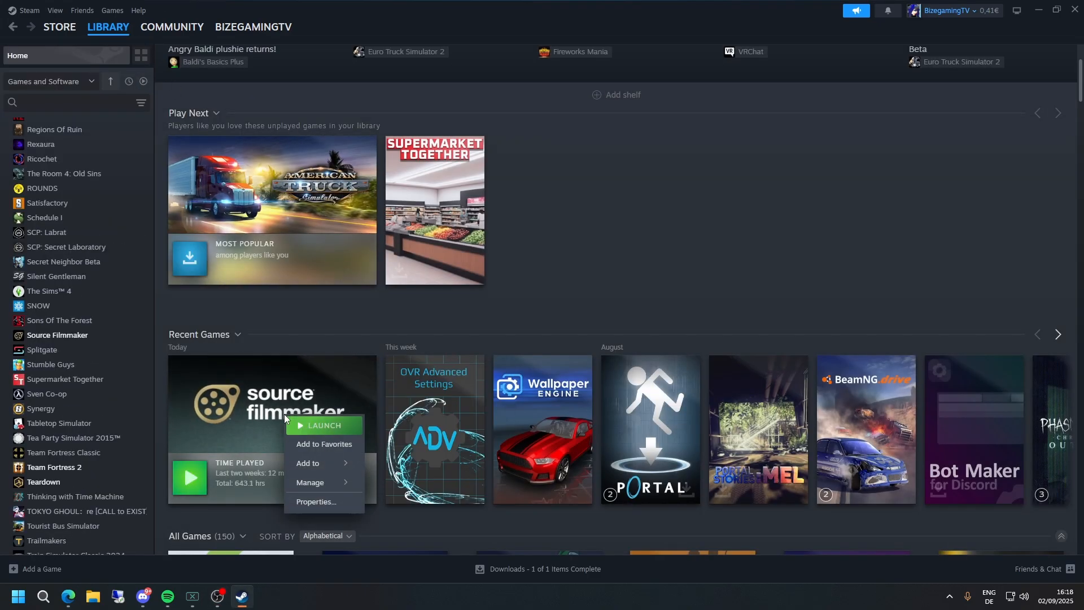
left_click(202, 402)
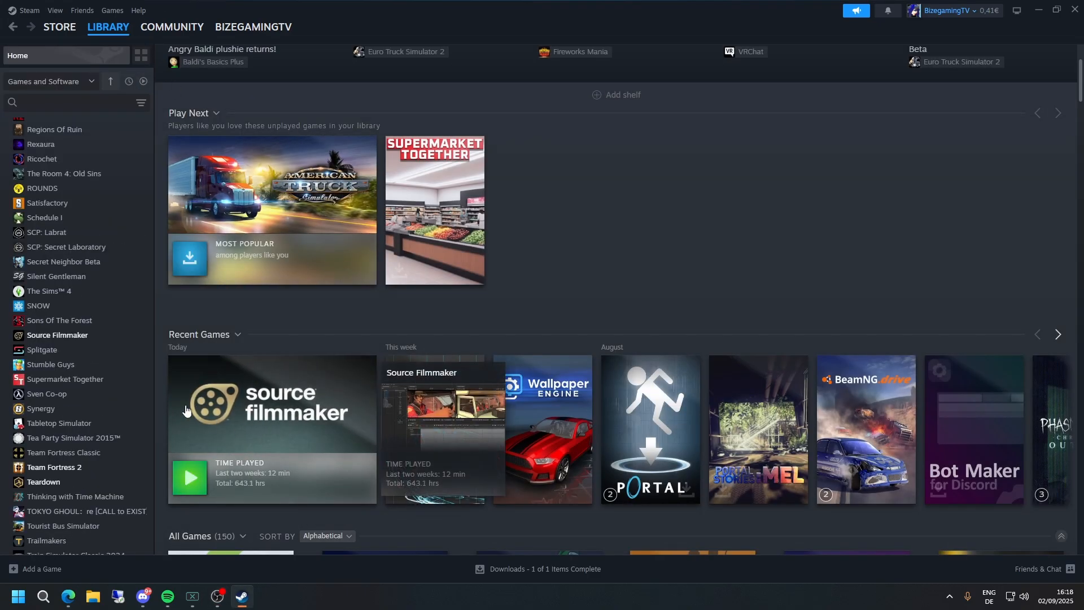
scroll(99, 416, "down", 4)
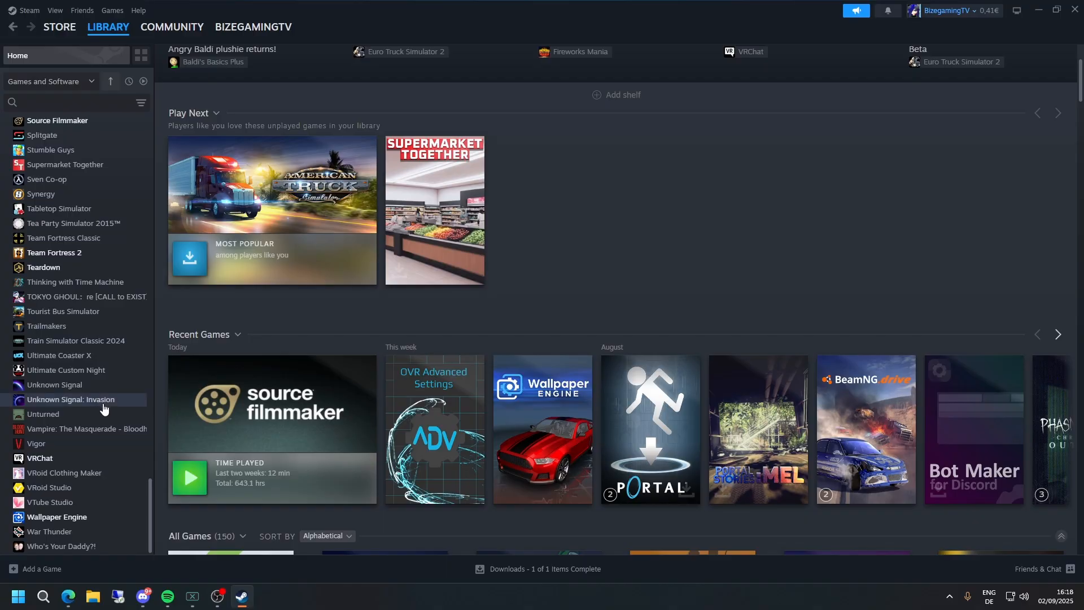
scroll(107, 407, "up", 15)
scroll(115, 396, "up", 10)
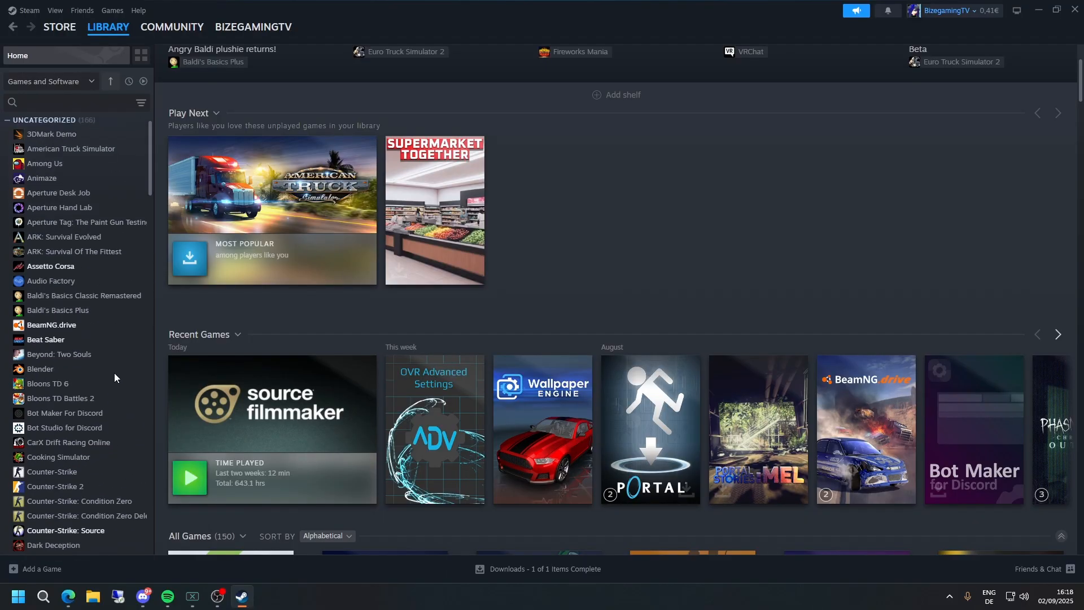
scroll(114, 372, "down", 3)
scroll(113, 364, "up", 3)
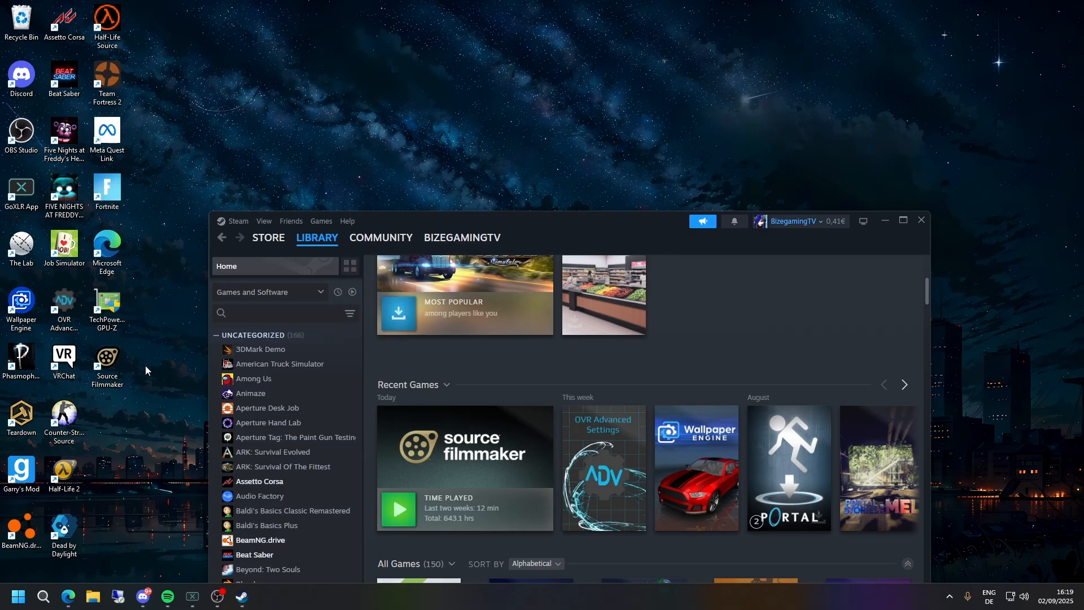
- Hide the icons on the Windows desktop
right_click(198, 164)
mouse_move(265, 173)
left_click(400, 270)
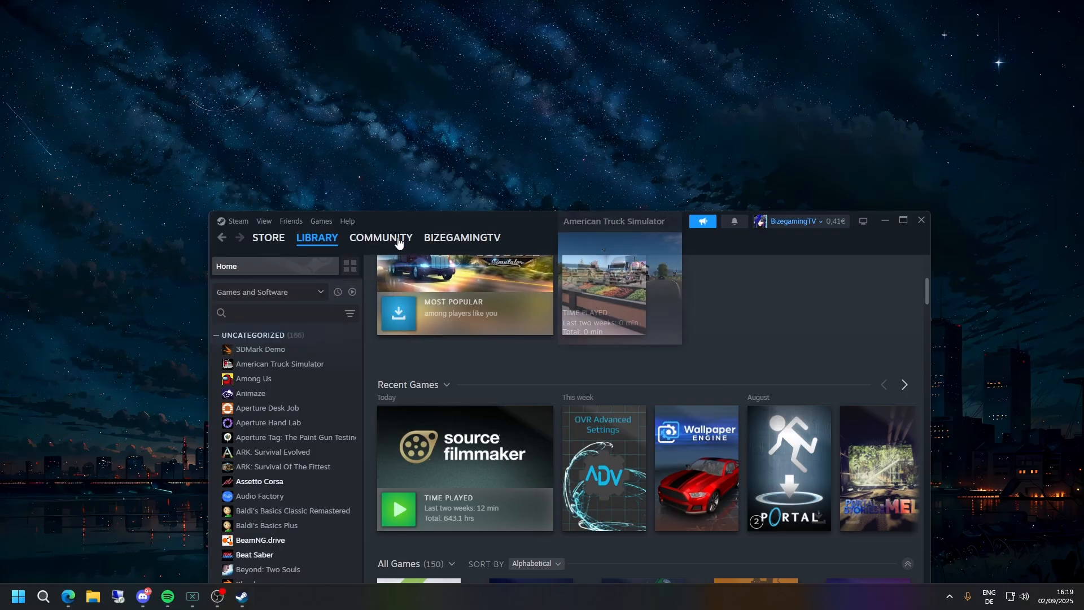
- Move the Steam window up on the desktop and start Source Filmmaker with the Launch SDK option
left_click_drag(393, 216, 339, 76)
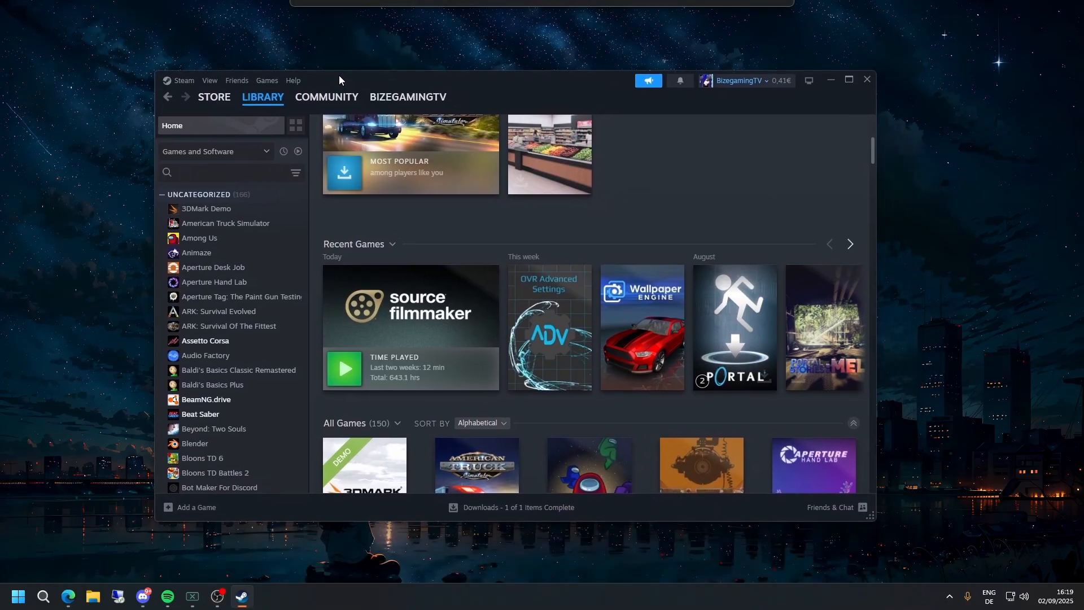
left_click(343, 367)
left_click(449, 272)
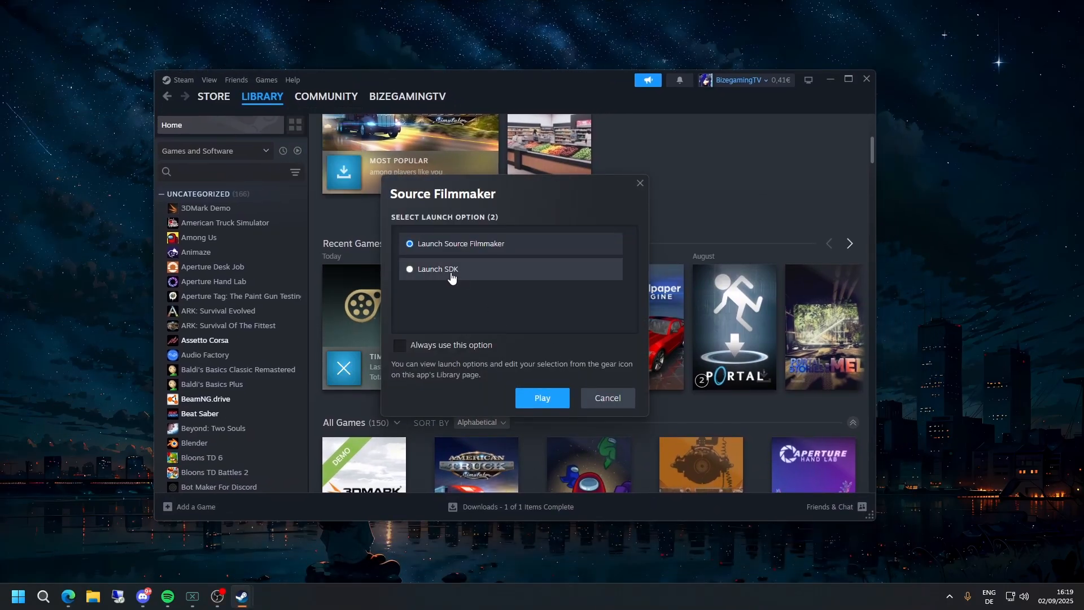
left_click(459, 247)
left_click(461, 276)
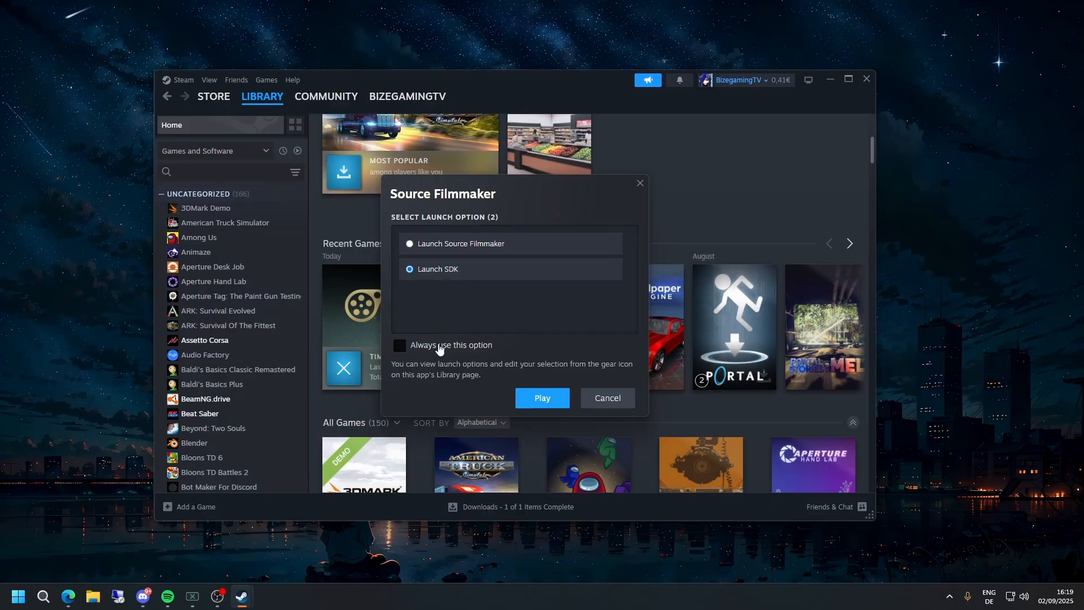
left_click(542, 399)
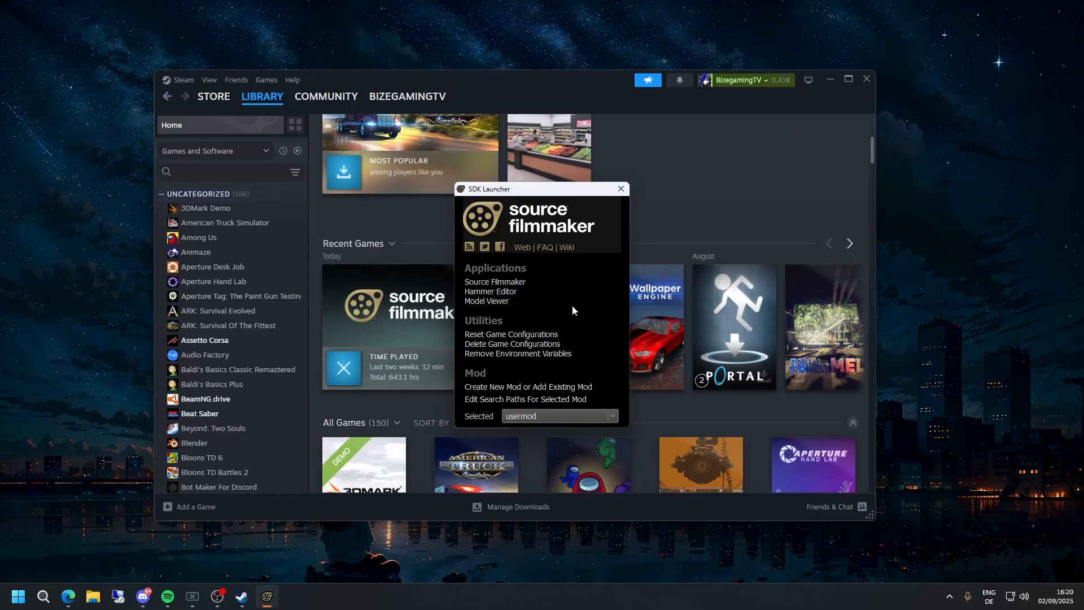
right_click(841, 18)
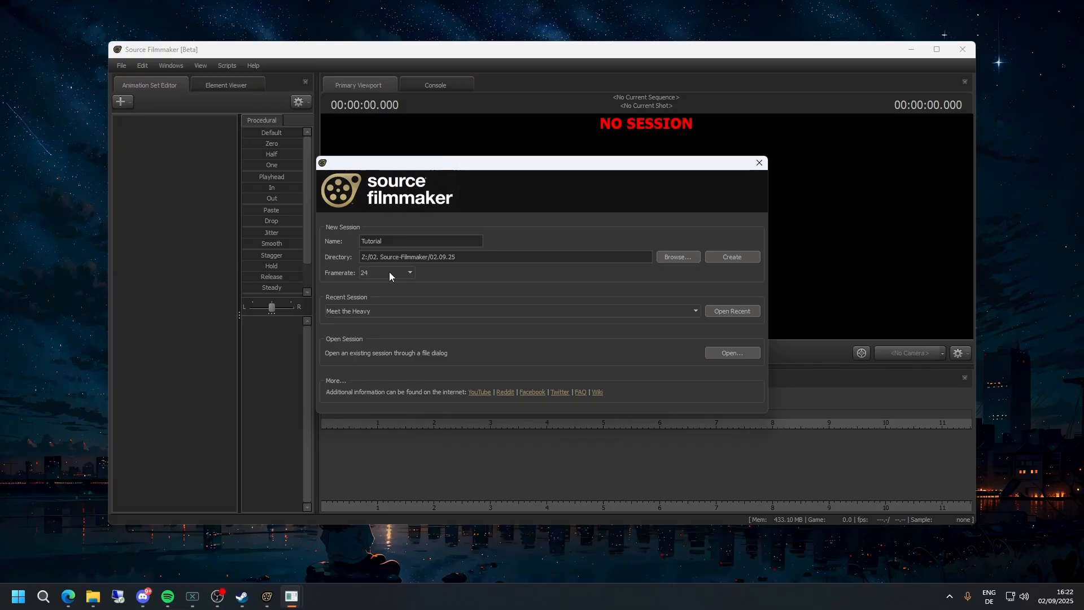
- Set the framerate of the new session Tutorial to 60 and create it in Z:/02. Source-Filmmaker/02.09.25
left_click(389, 273)
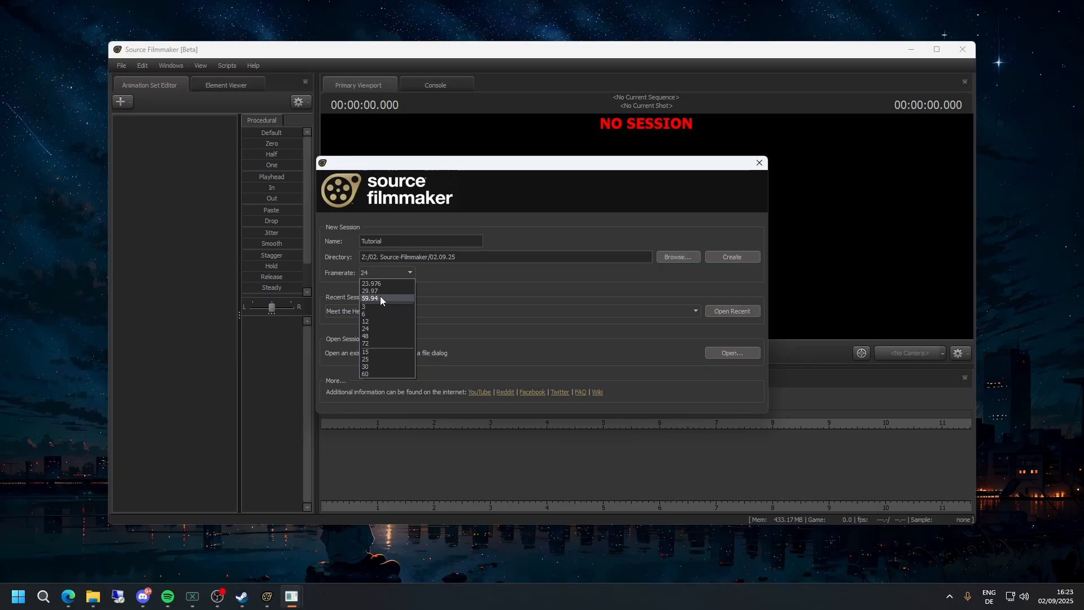
left_click(400, 374)
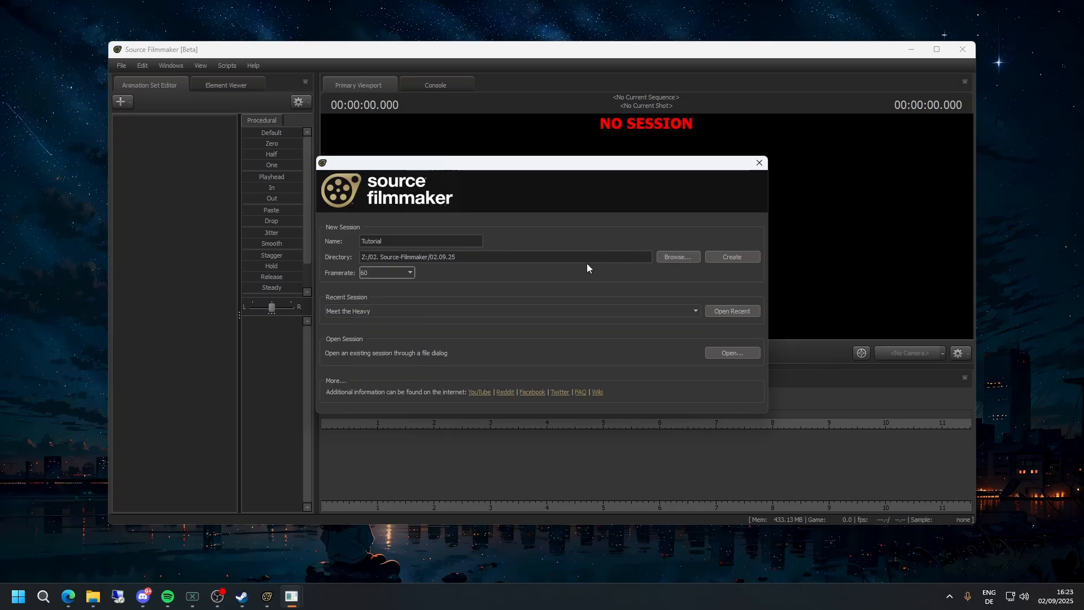
left_click(742, 256)
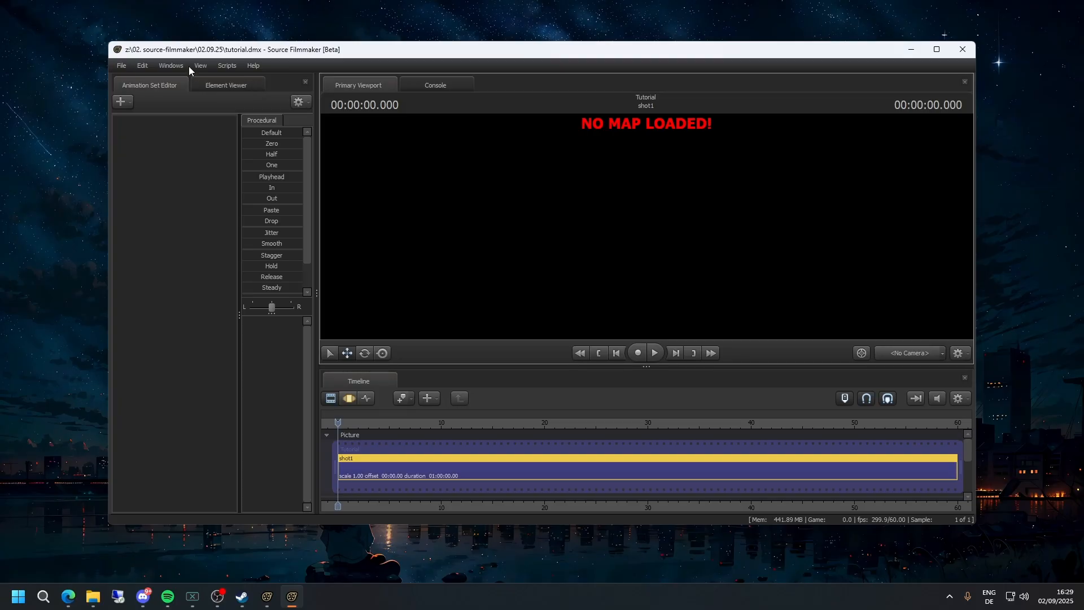
- Dock the Secondary Viewport as a tab beside the Console and switch the Primary Viewport to the Work Camera
left_click(167, 67)
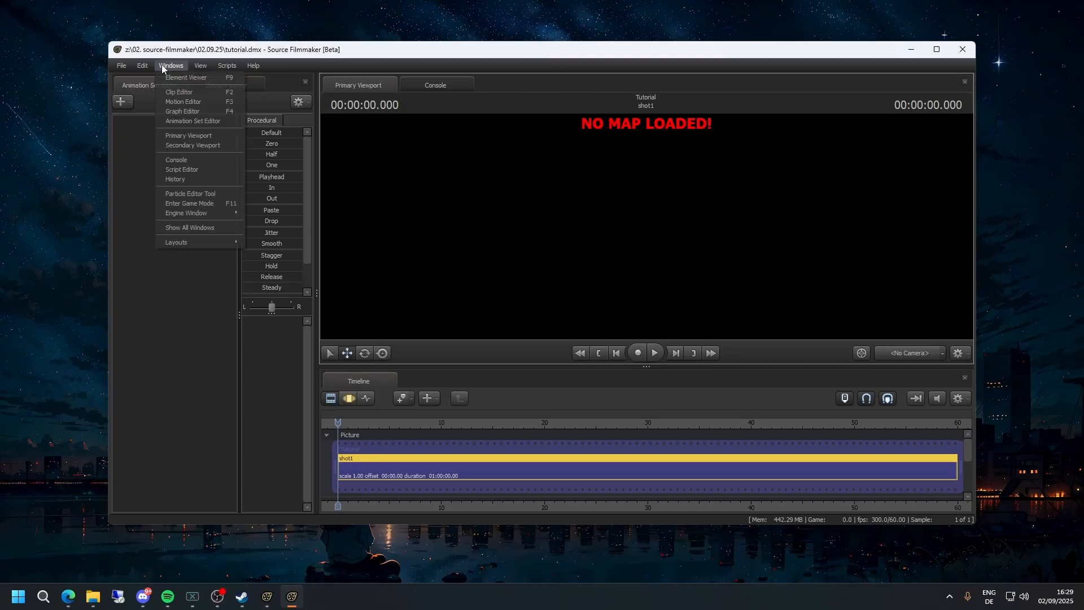
left_click(197, 145)
left_click_drag(436, 236, 520, 89)
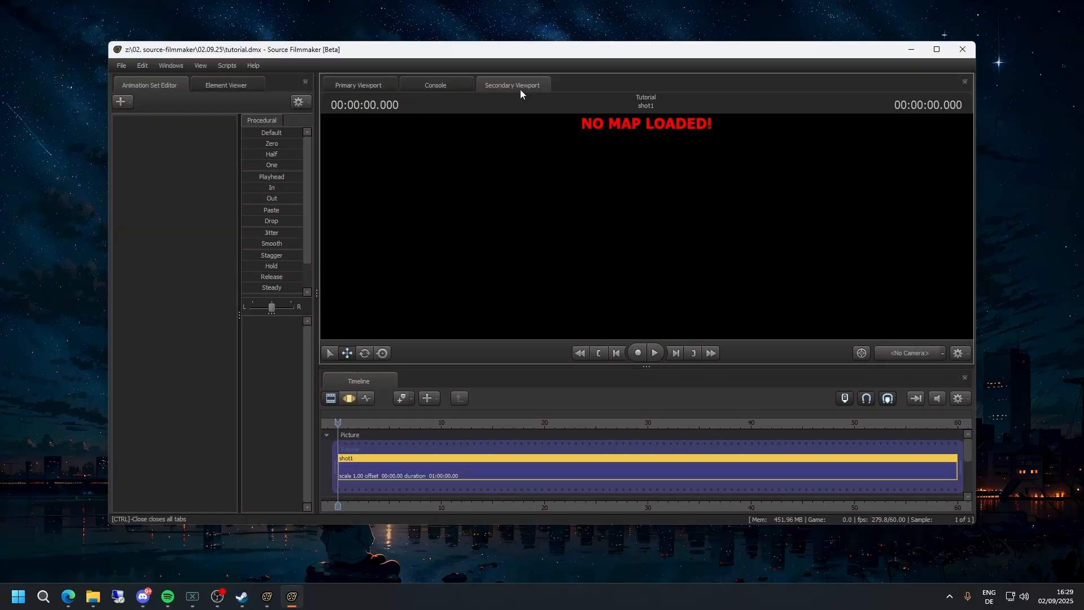
left_click(367, 84)
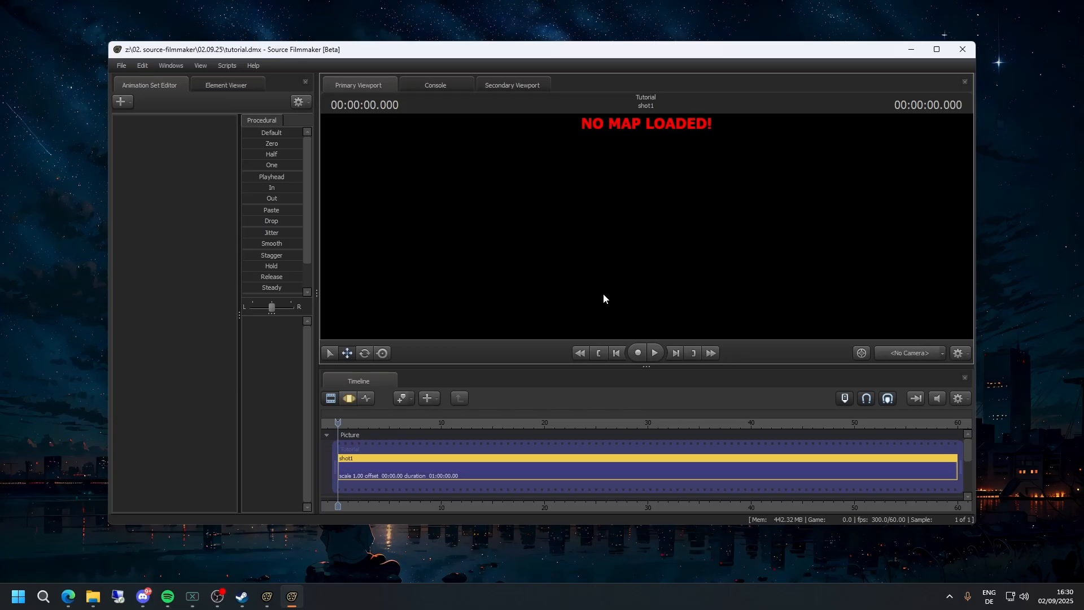
left_click(896, 354)
- Load the black_void.bsp map into the session, finding it among the BSP files with the filter void
right_click(649, 159)
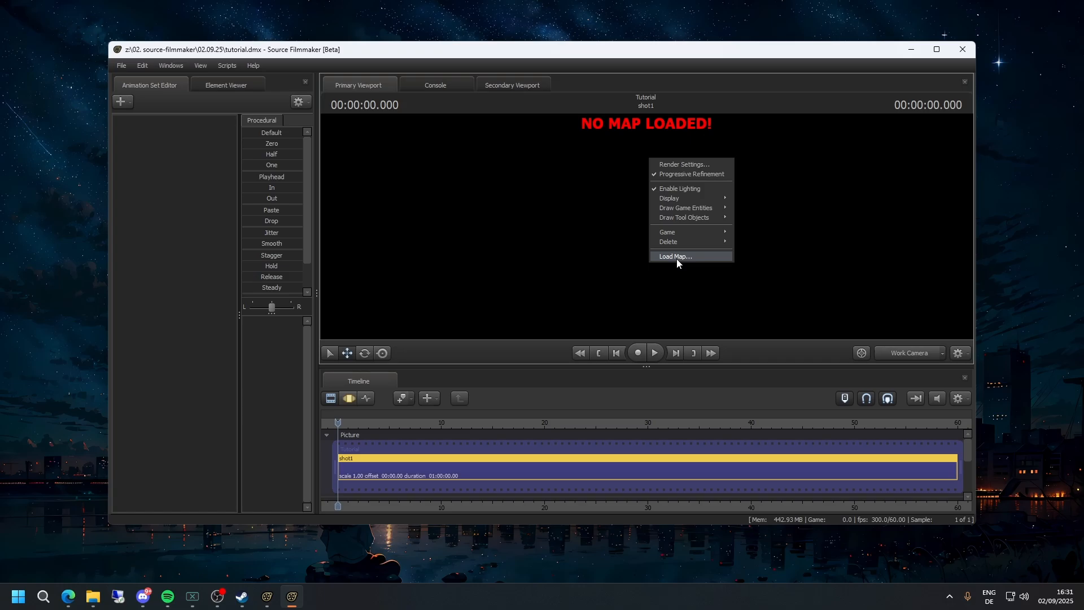
left_click(676, 257)
scroll(519, 347, "down", 10)
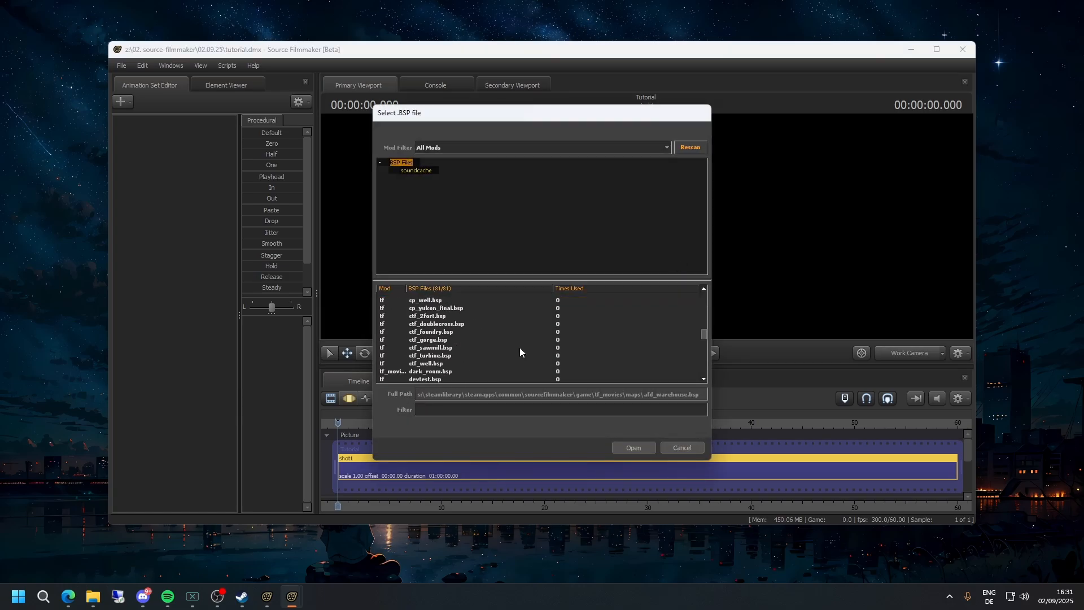
scroll(519, 348, "down", 8)
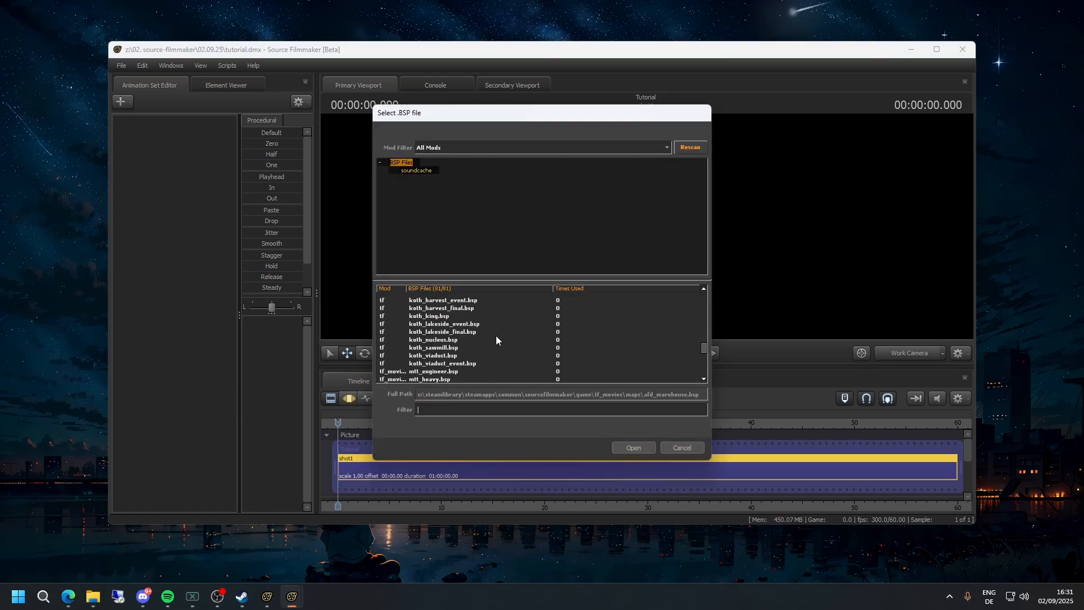
scroll(496, 335, "up", 18)
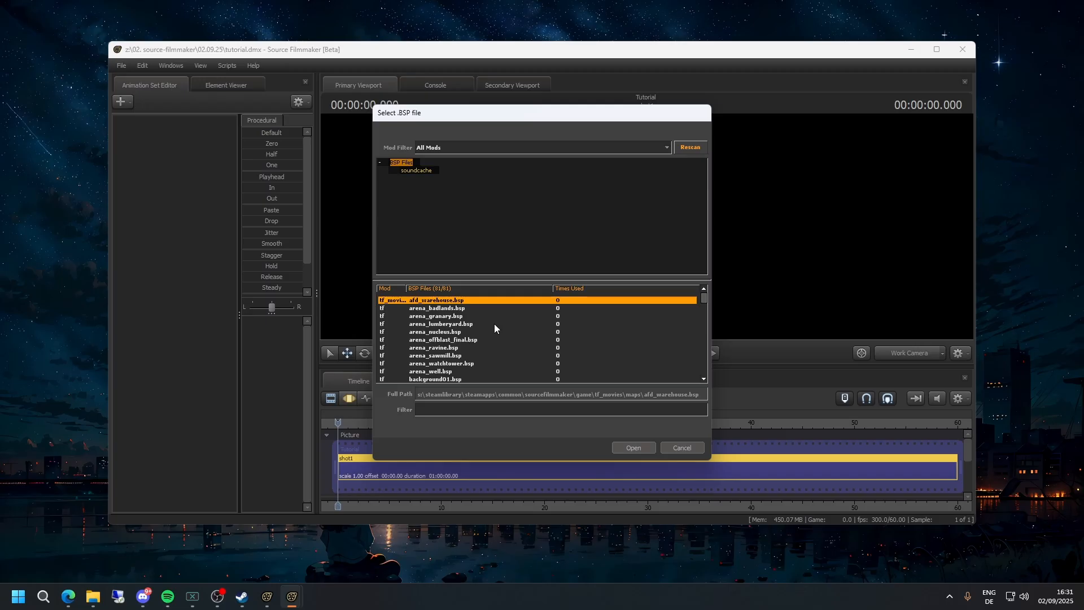
scroll(497, 326, "down", 18)
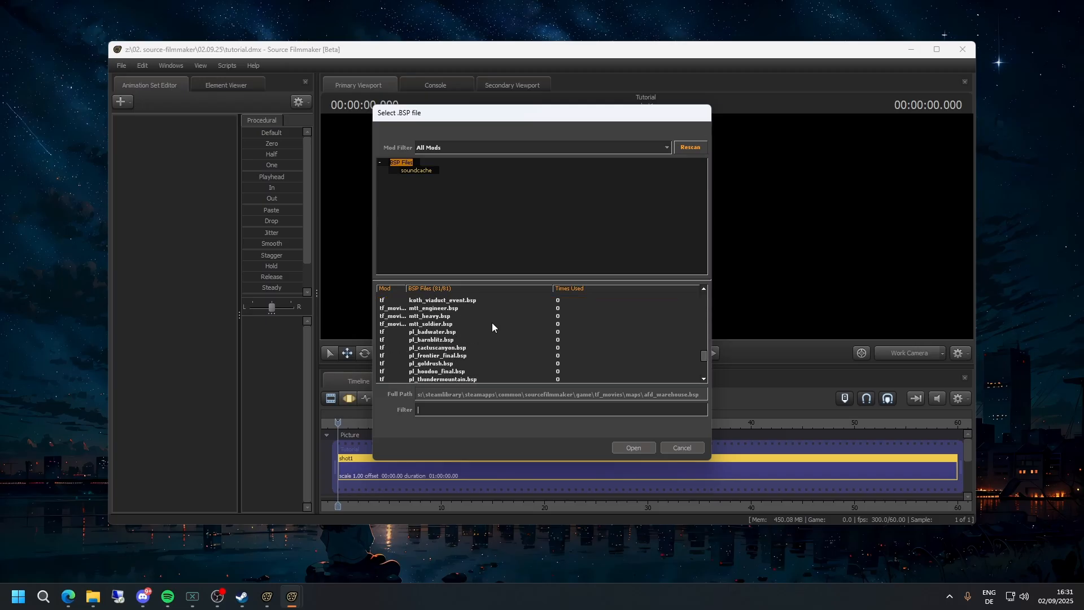
scroll(491, 326, "down", 6)
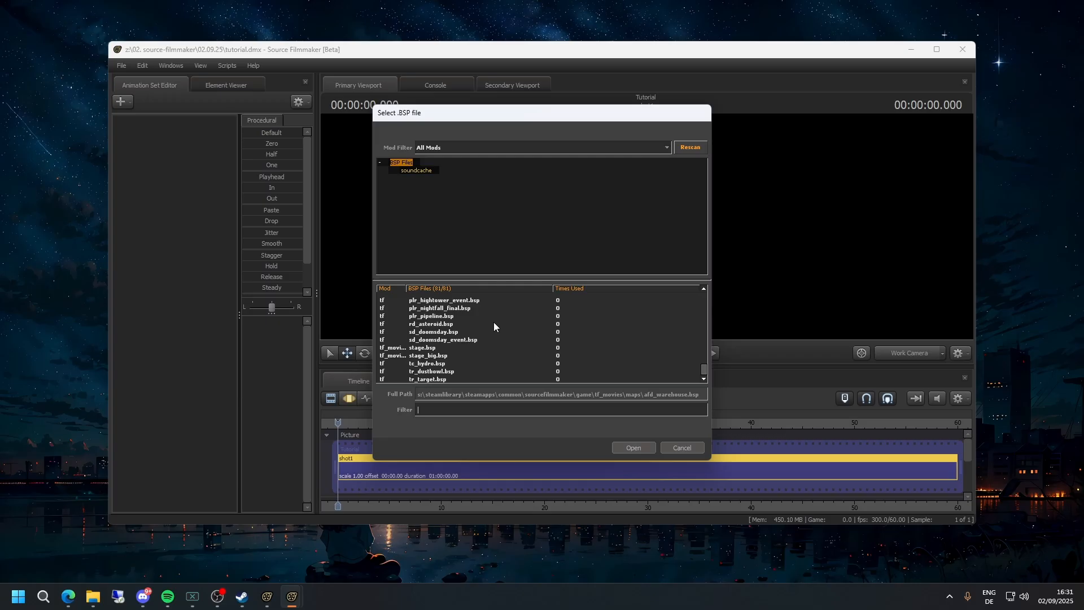
type("void")
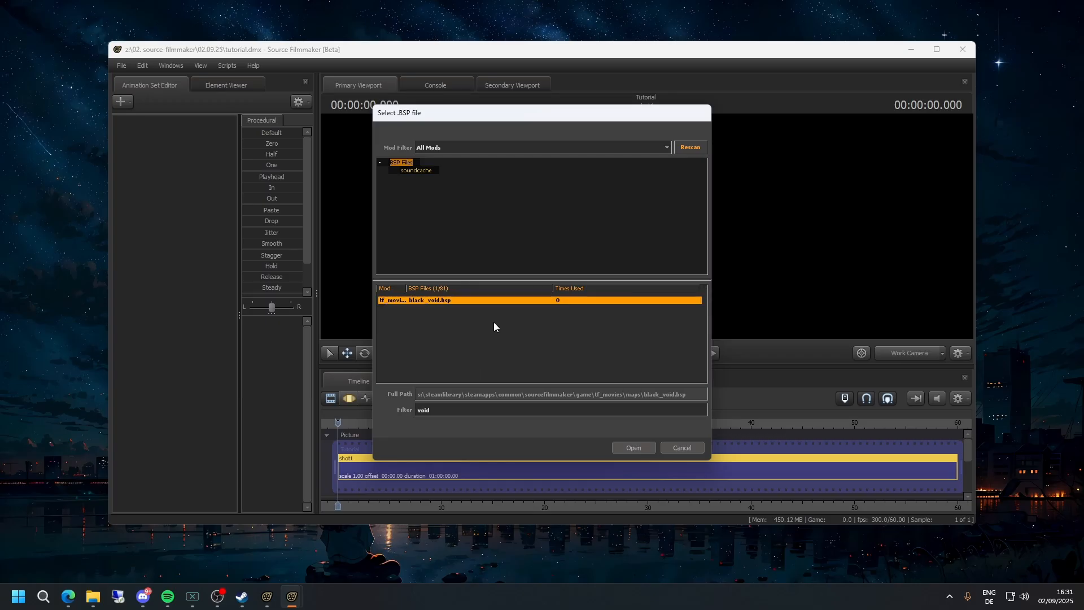
key("Return")
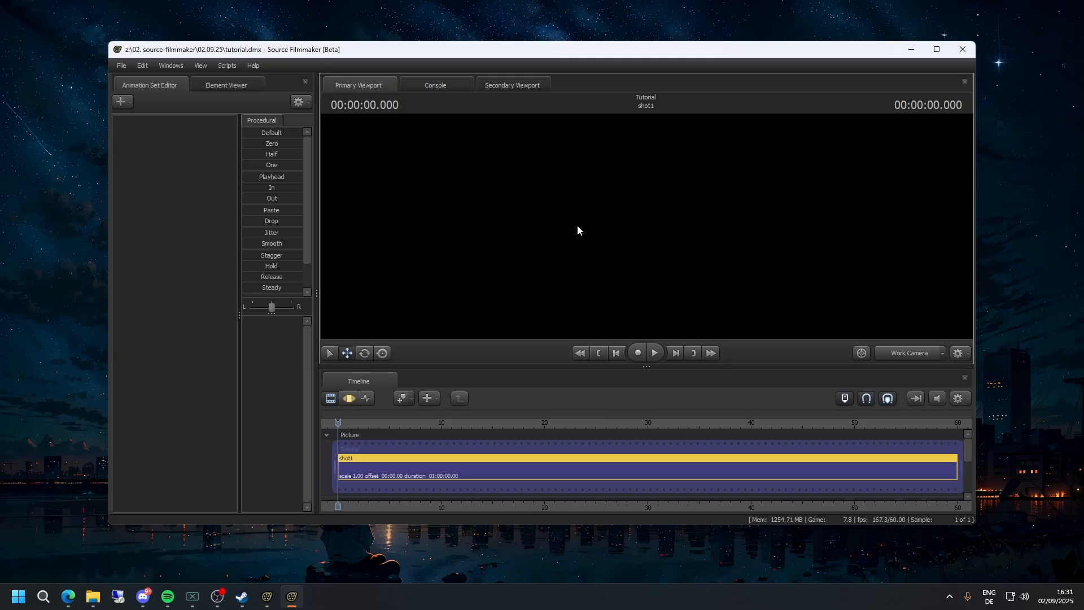
- Switch the timeline to the Motion Editor and look around the map with the viewport lighting temporarily disabled
left_click(348, 399)
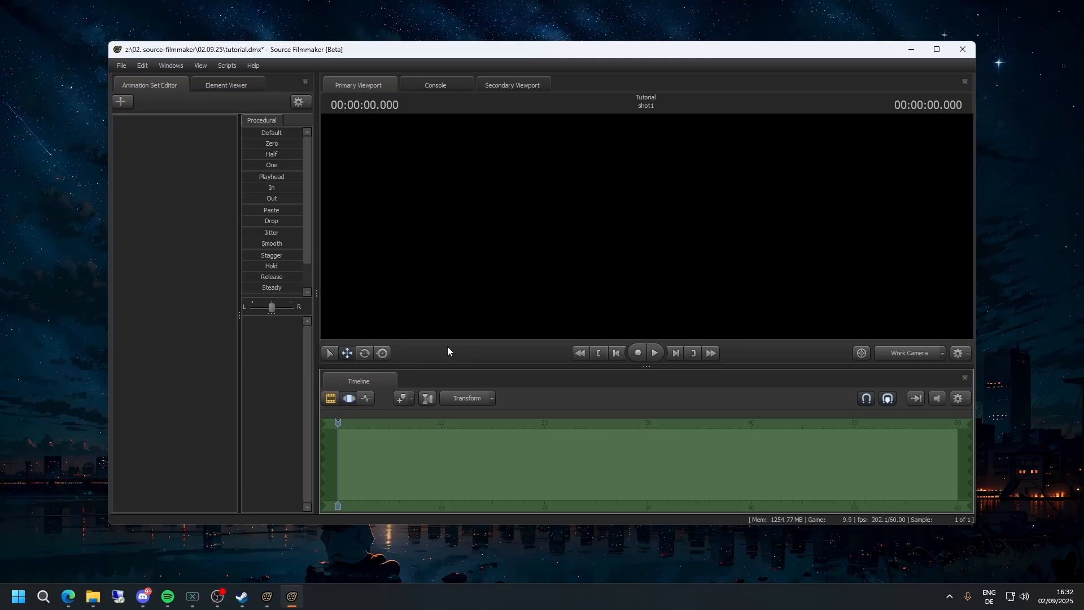
right_click(624, 212)
left_click(667, 245)
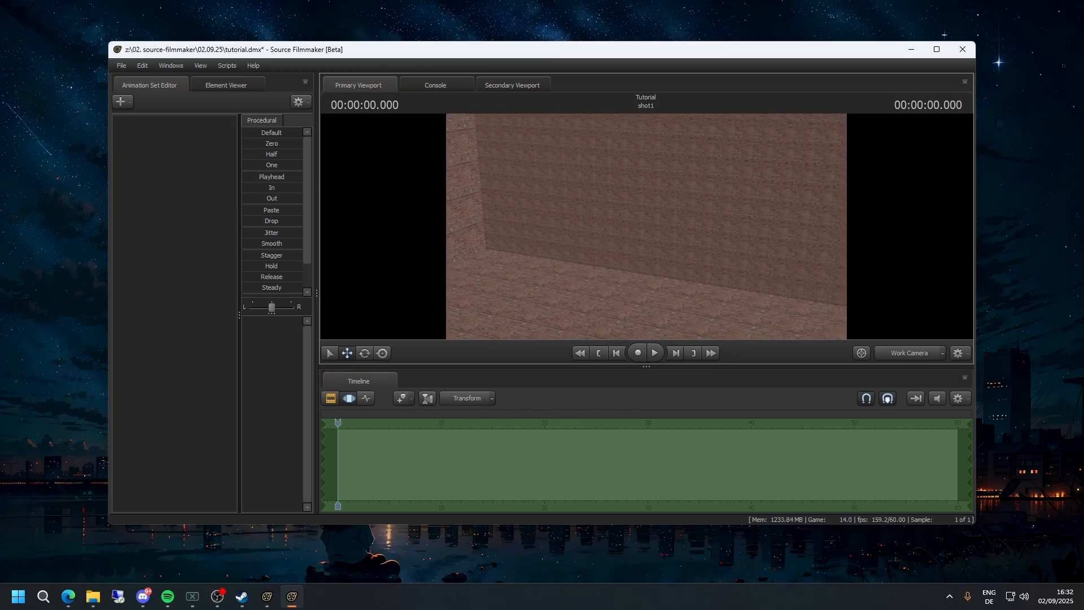
mouse_move(646, 226)
left_mouse_down()
mouse_move(615, 211)
mouse_move(634, 239)
mouse_move(632, 226)
left_mouse_up()
right_click(634, 239)
left_click(655, 269)
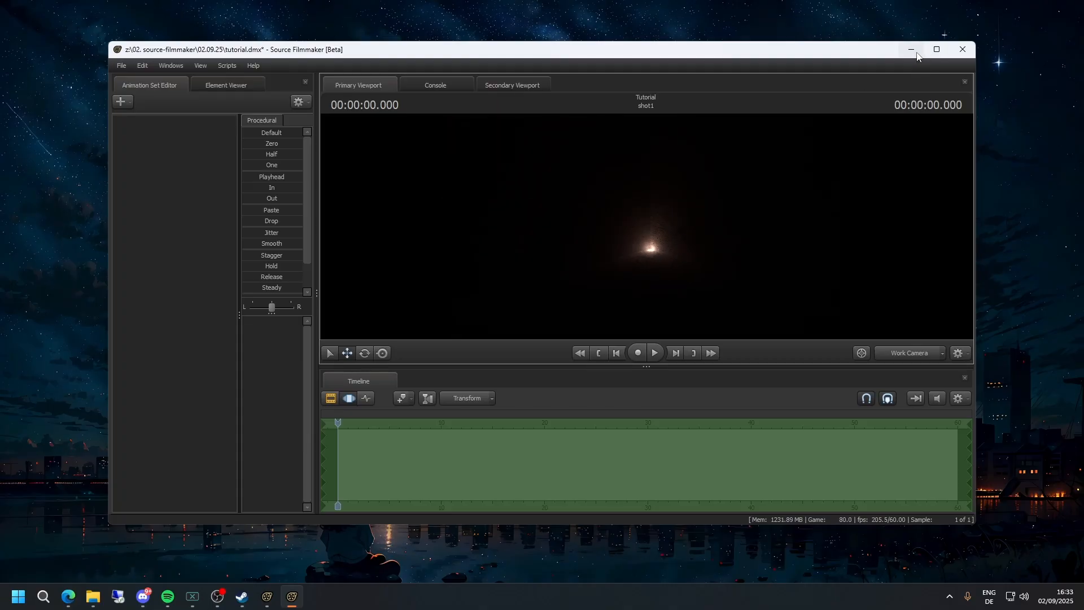
- Switch to Steam and review the content packs offered as DLC in Source Filmmaker's properties, leaving them uninstalled
left_click(911, 49)
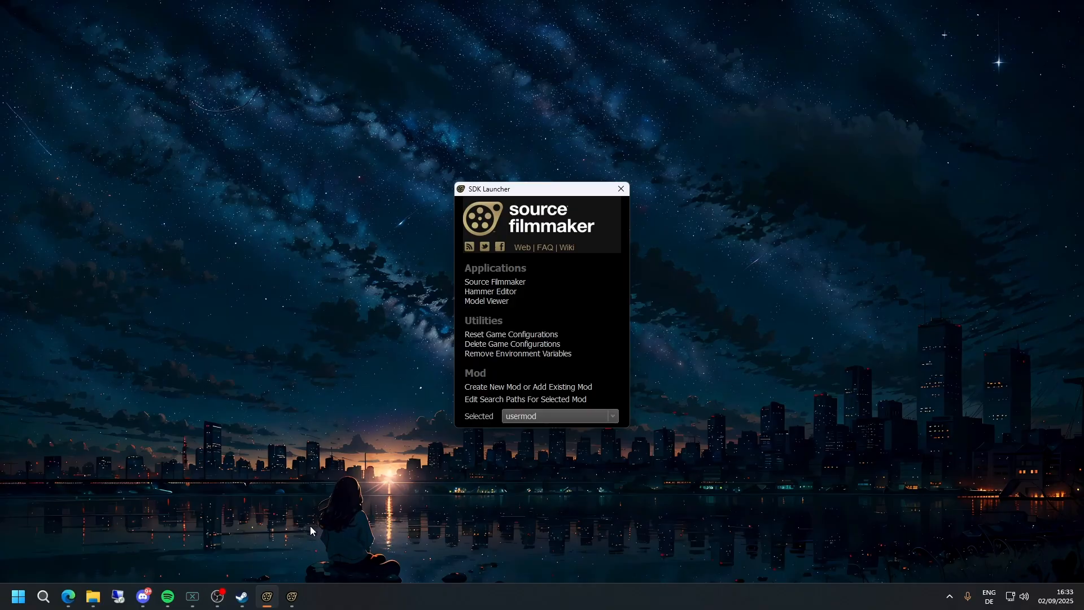
mouse_move(251, 605)
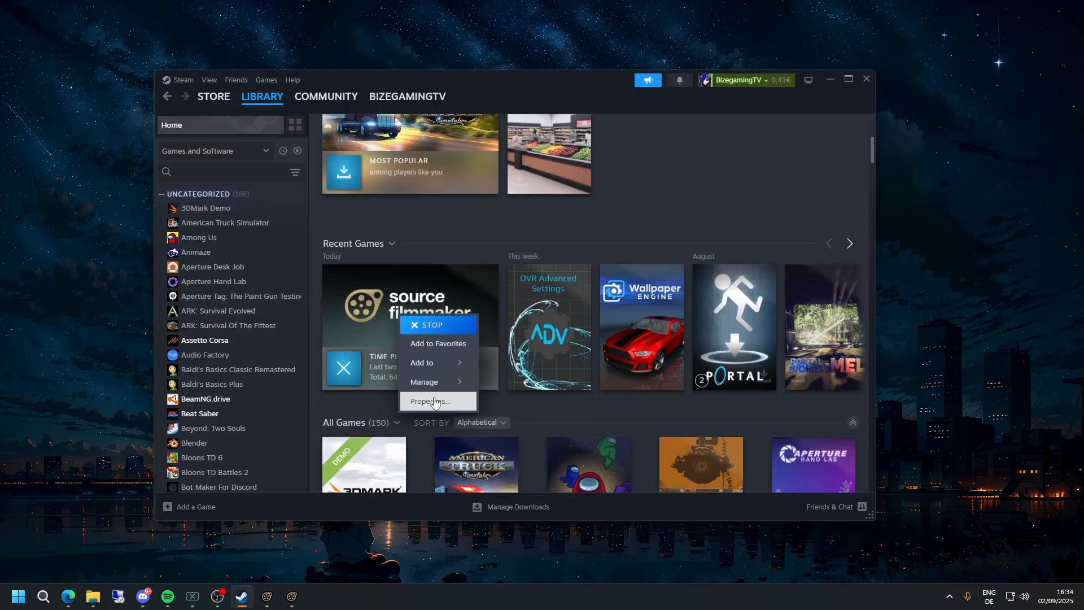
left_click(423, 399)
left_click(352, 300)
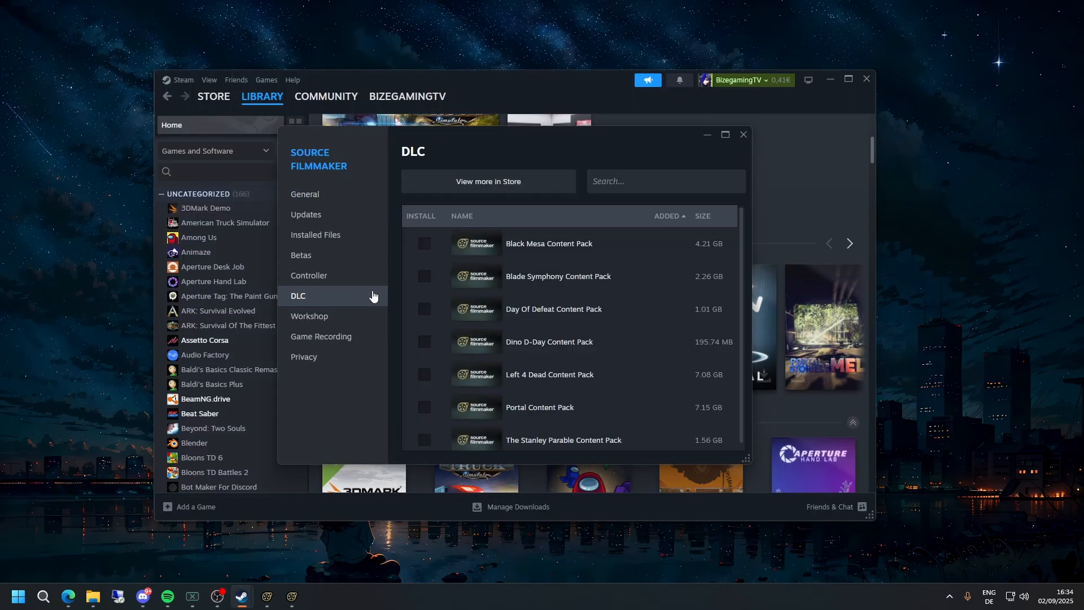
scroll(479, 384, "down", 1)
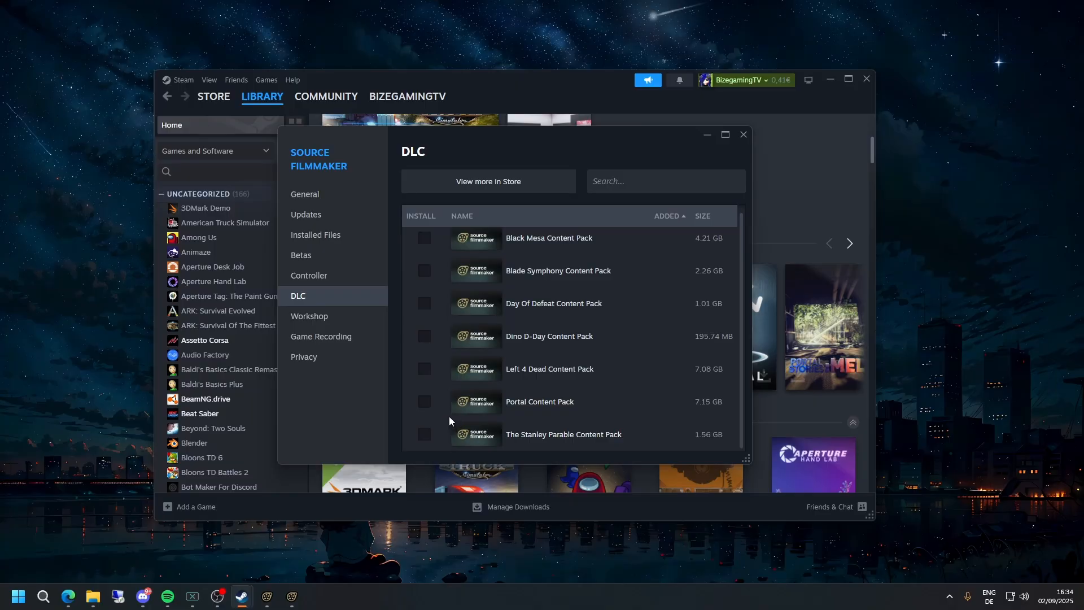
scroll(442, 270, "up", 1)
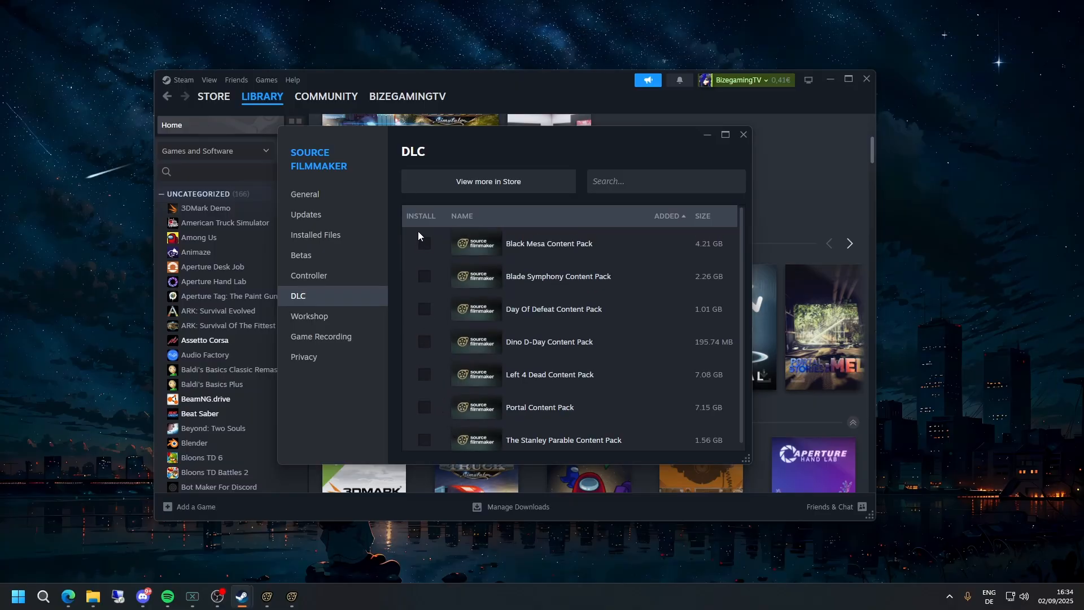
scroll(469, 316, "down", 1)
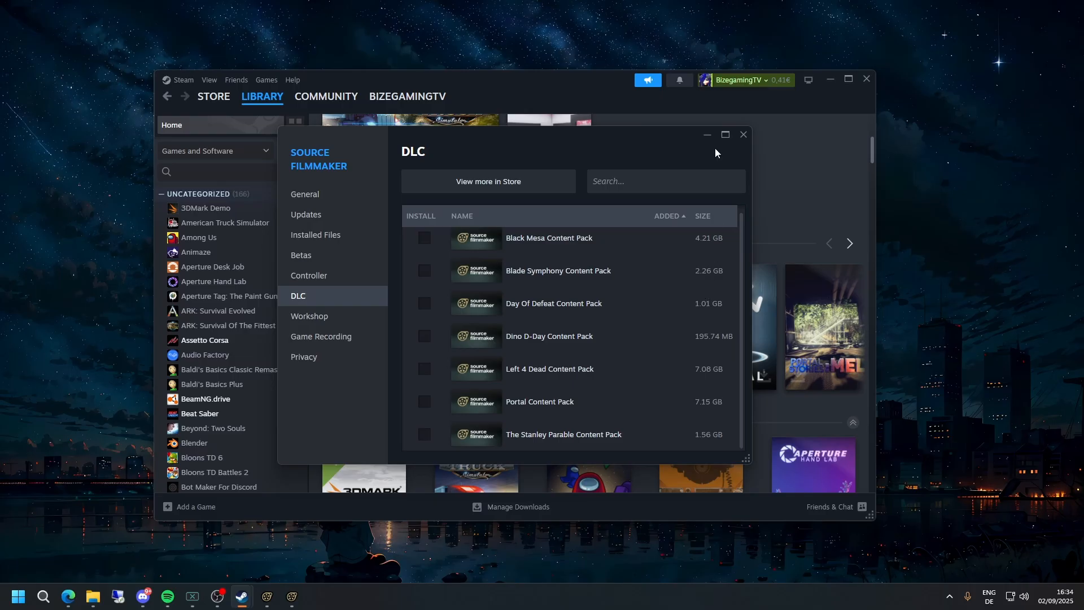
left_click(743, 135)
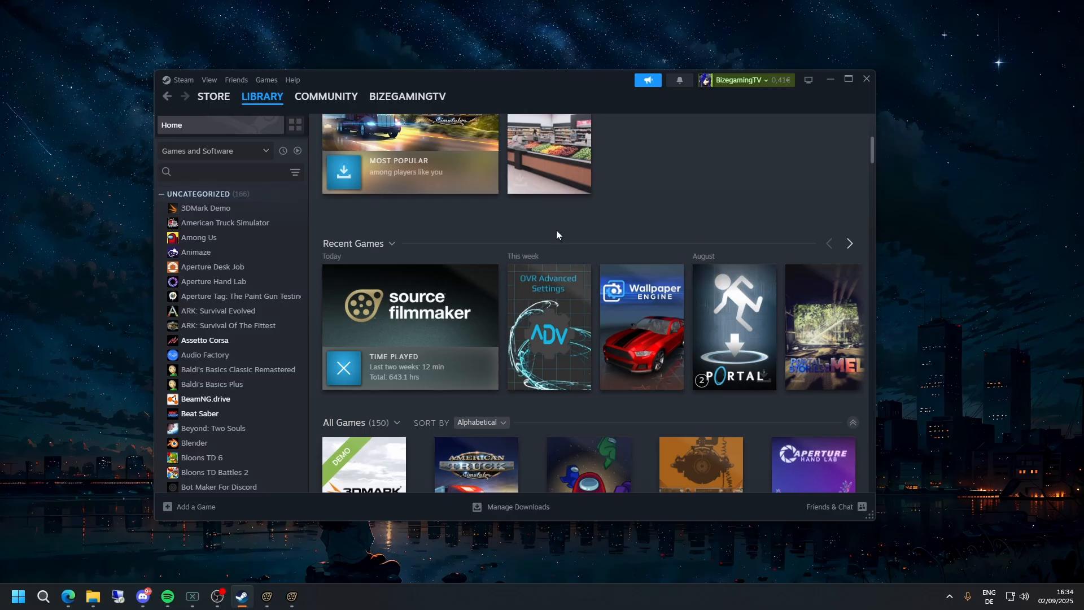
- Open the Steam Workshop of Source Filmmaker from its library page and browse the popular items and tag categories
mouse_move(424, 308)
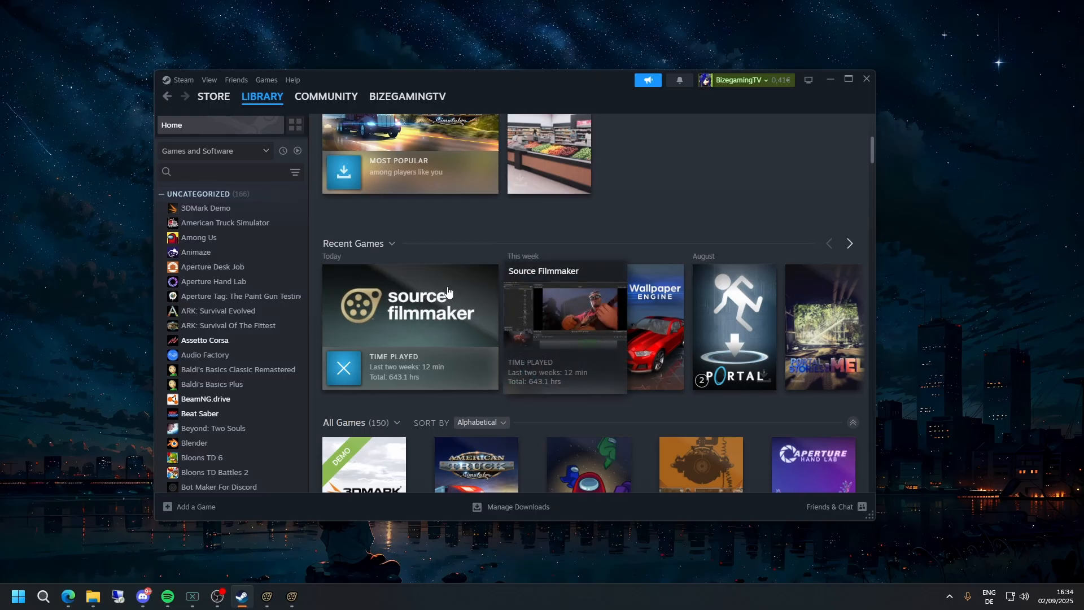
mouse_move(269, 99)
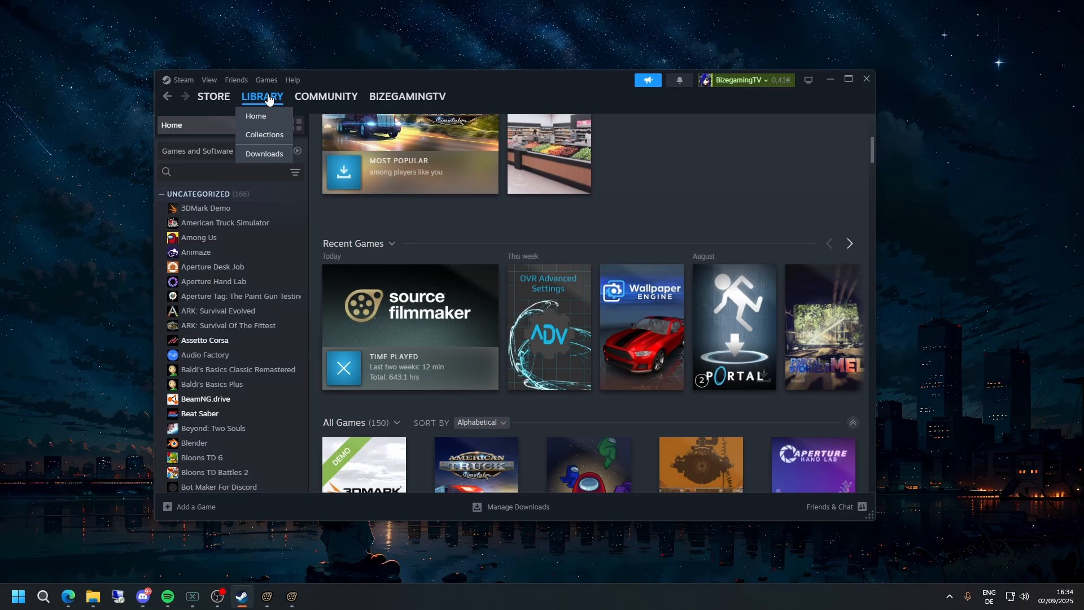
left_click(454, 317)
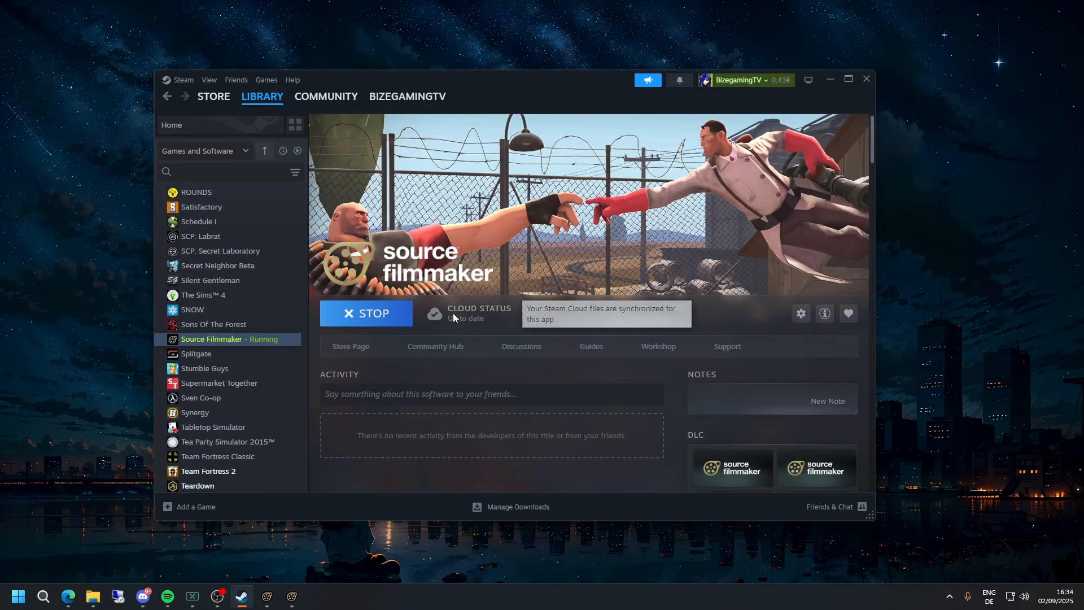
left_click(646, 347)
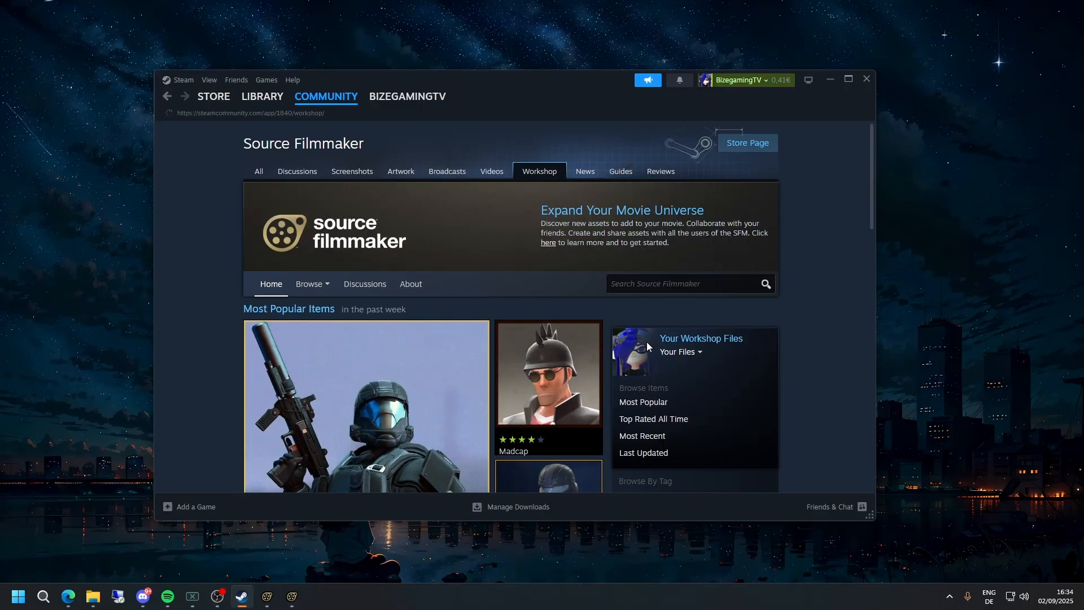
scroll(580, 291, "down", 4)
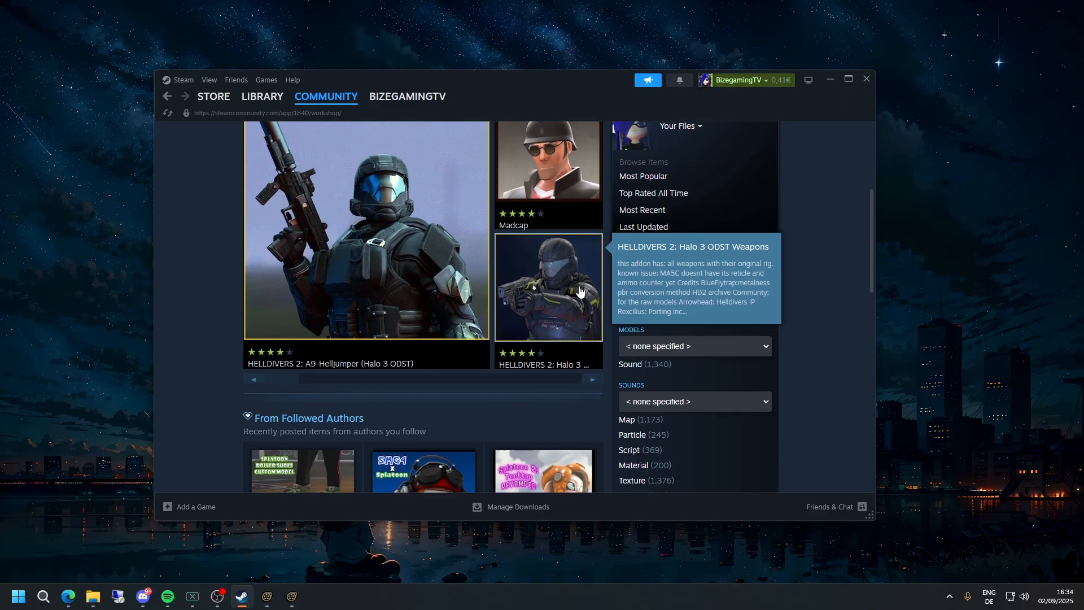
scroll(579, 290, "down", 2)
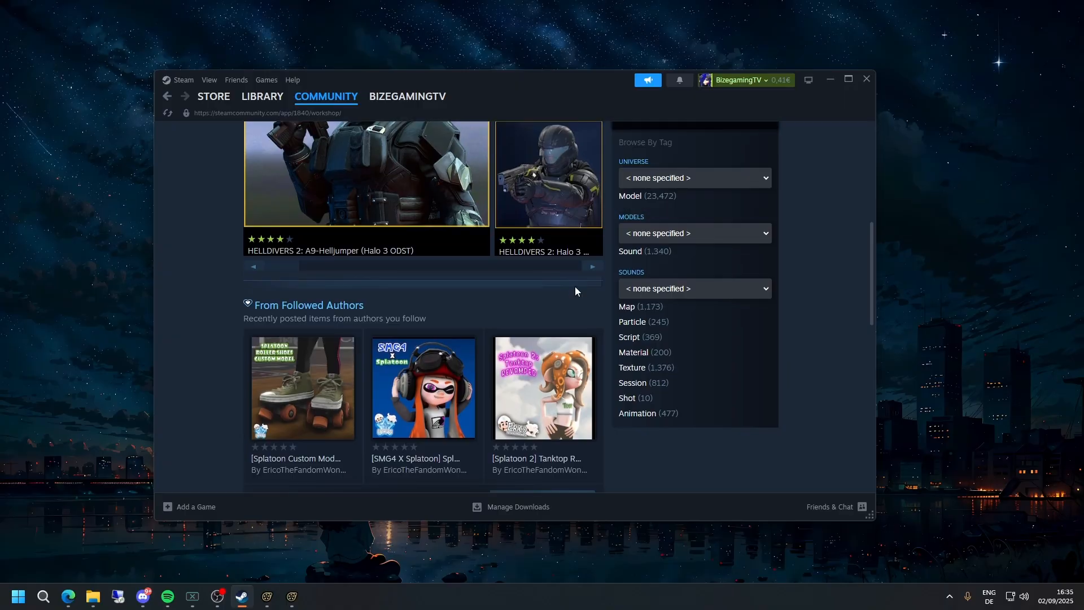
scroll(573, 322, "down", 1)
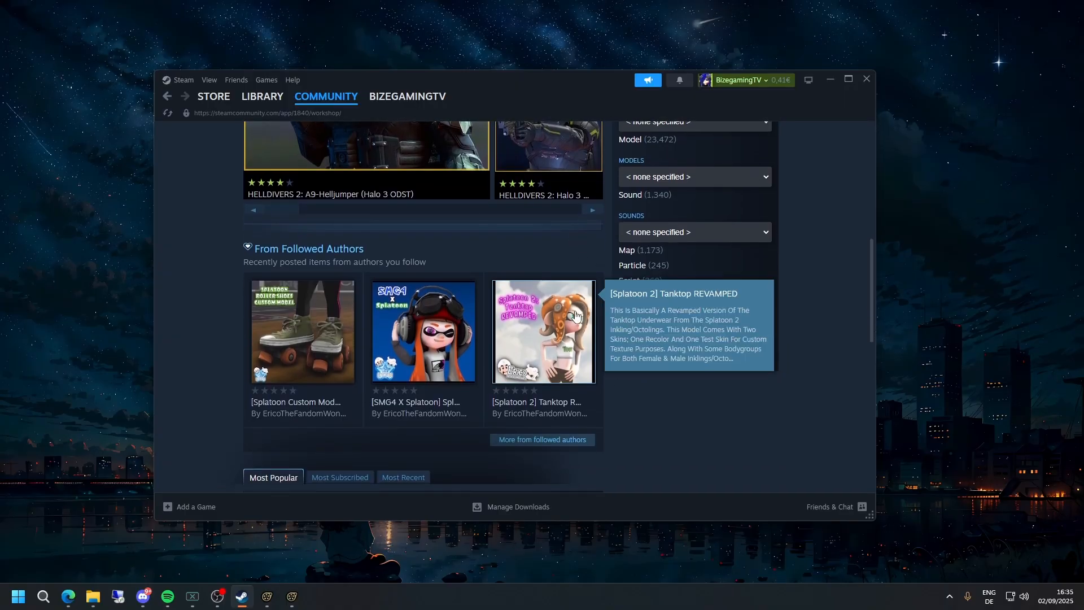
scroll(569, 338, "up", 6)
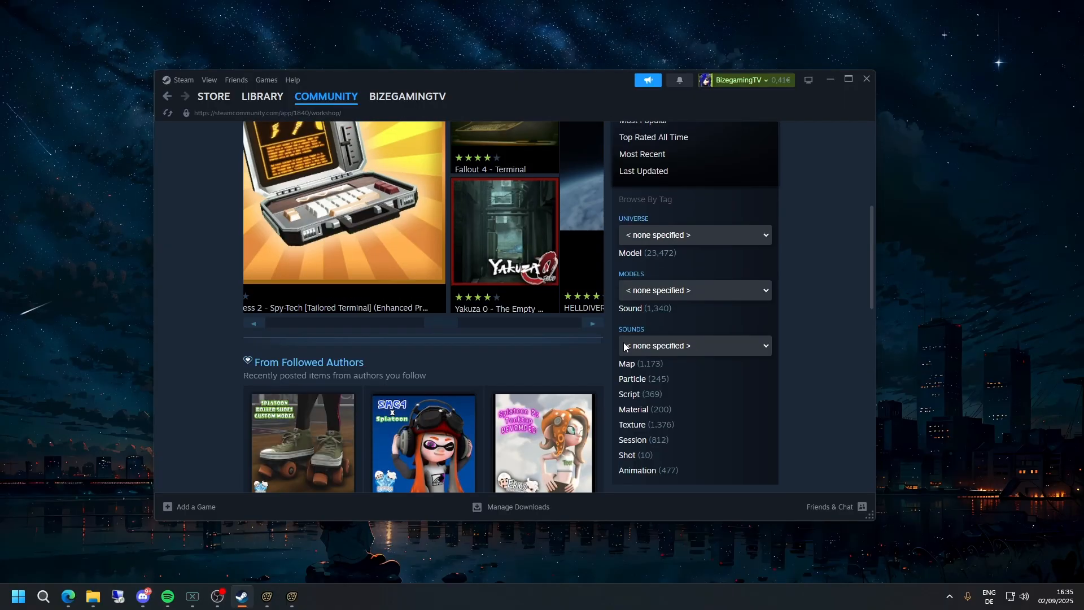
scroll(486, 316, "down", 7)
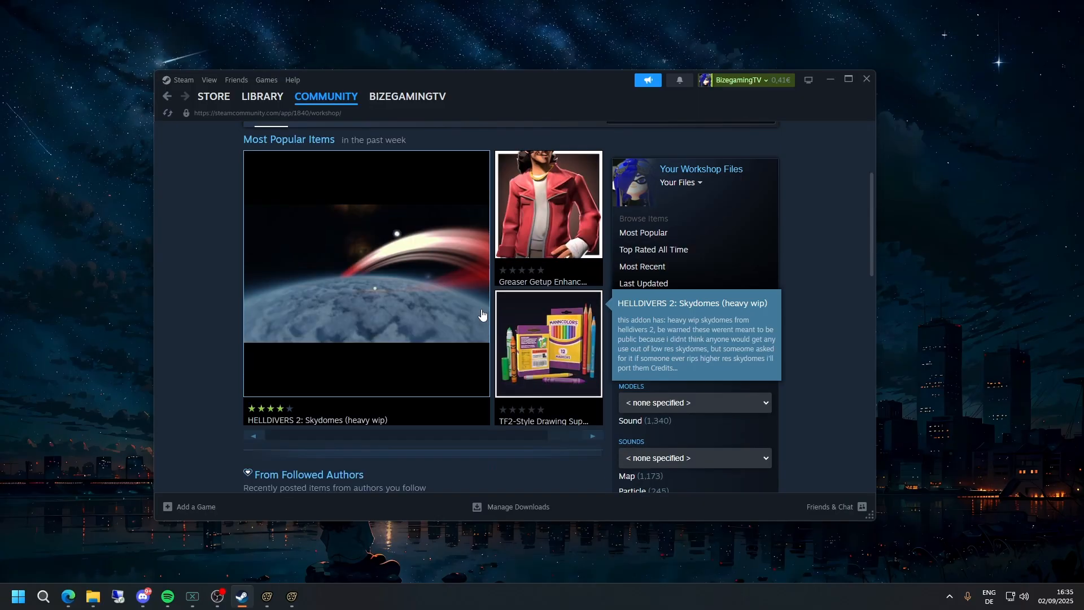
- Search the Source Filmmaker workshop for splatoon and look over the first items
left_click(671, 284)
type("splatoon")
key("Return")
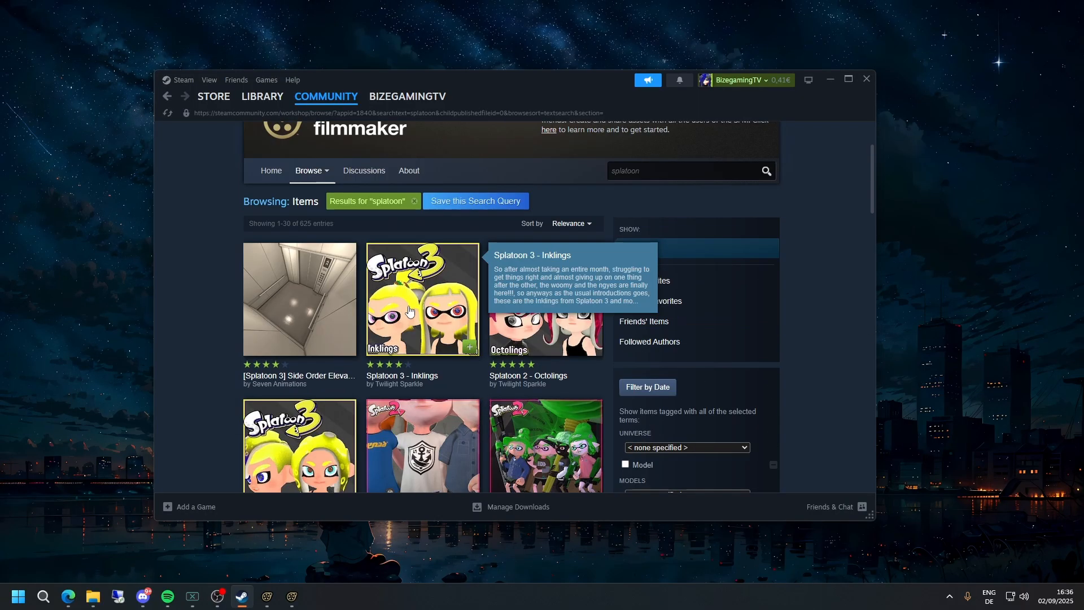
scroll(428, 281, "down", 1)
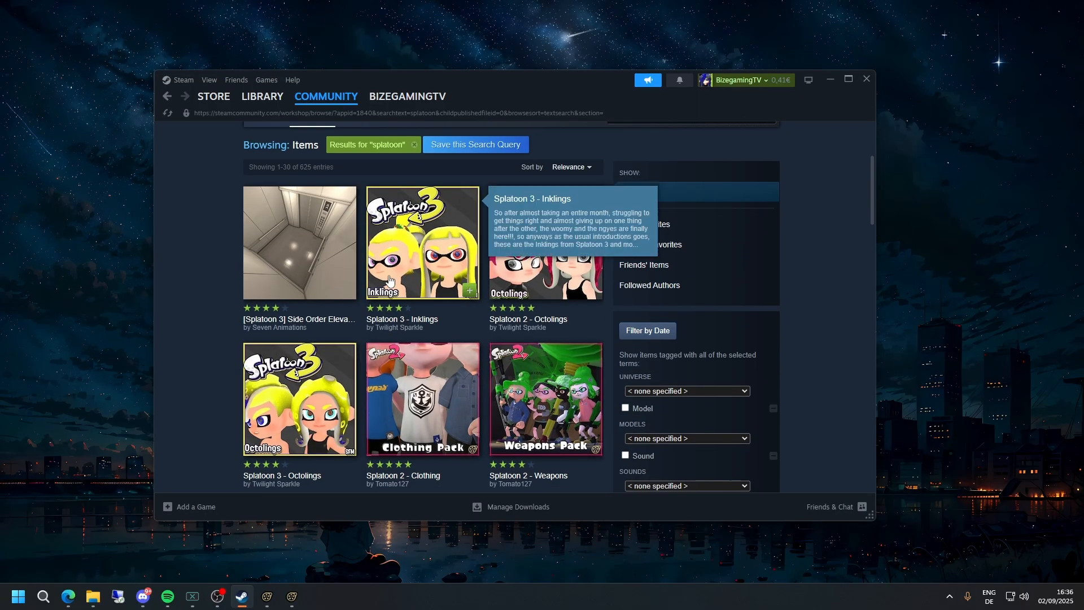
scroll(572, 412, "down", 3)
scroll(573, 412, "up", 3)
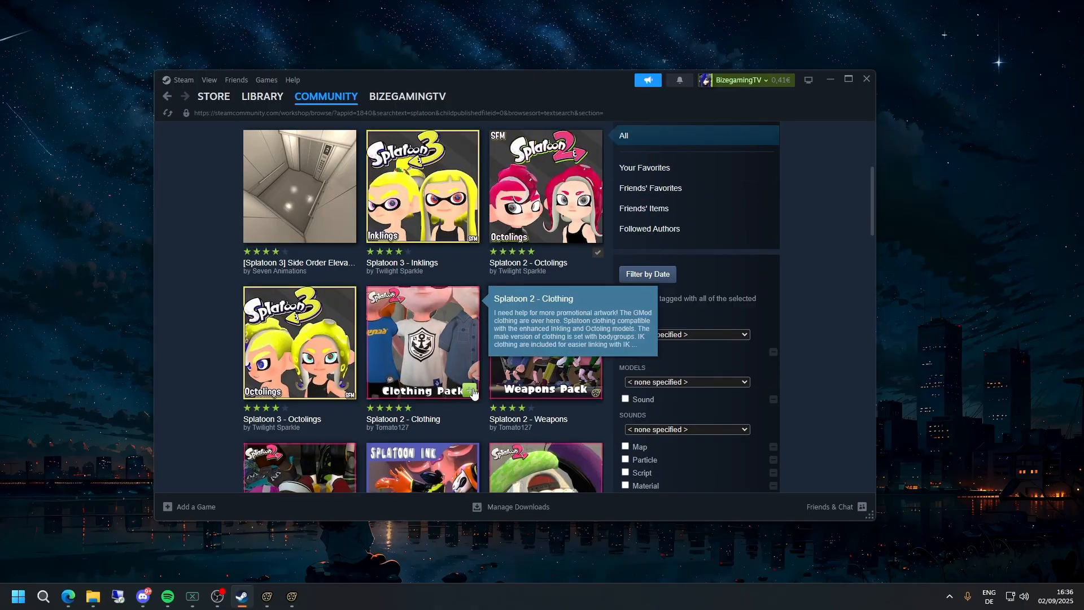
- Browse further down the Splatoon items to examine the clothing, map, hair parts and Enhanced Inklings add-ons
scroll(472, 423, "down", 6)
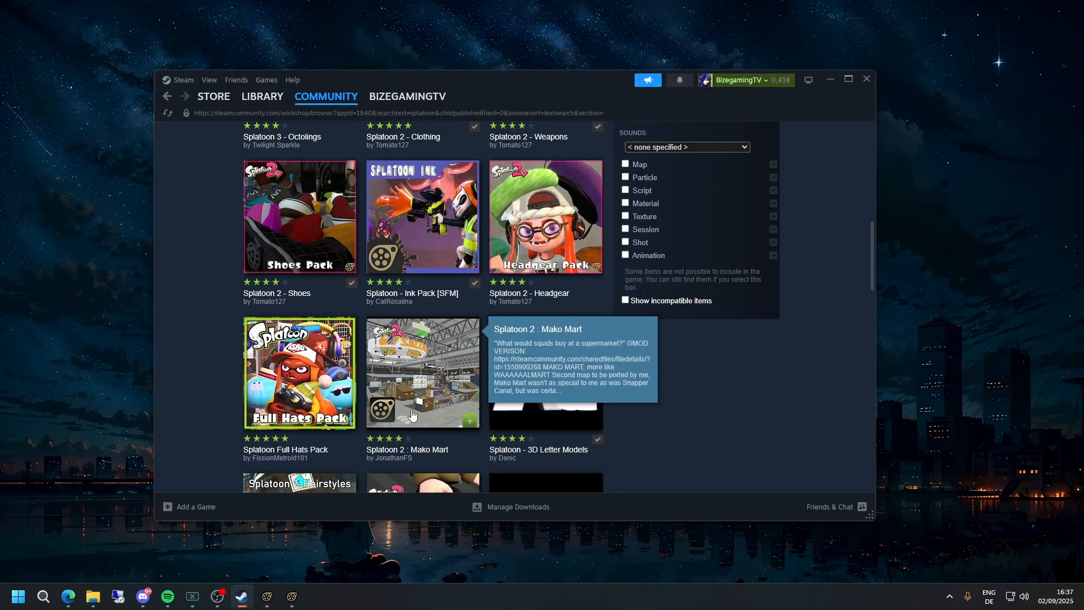
scroll(429, 415, "up", 1)
scroll(533, 339, "down", 8)
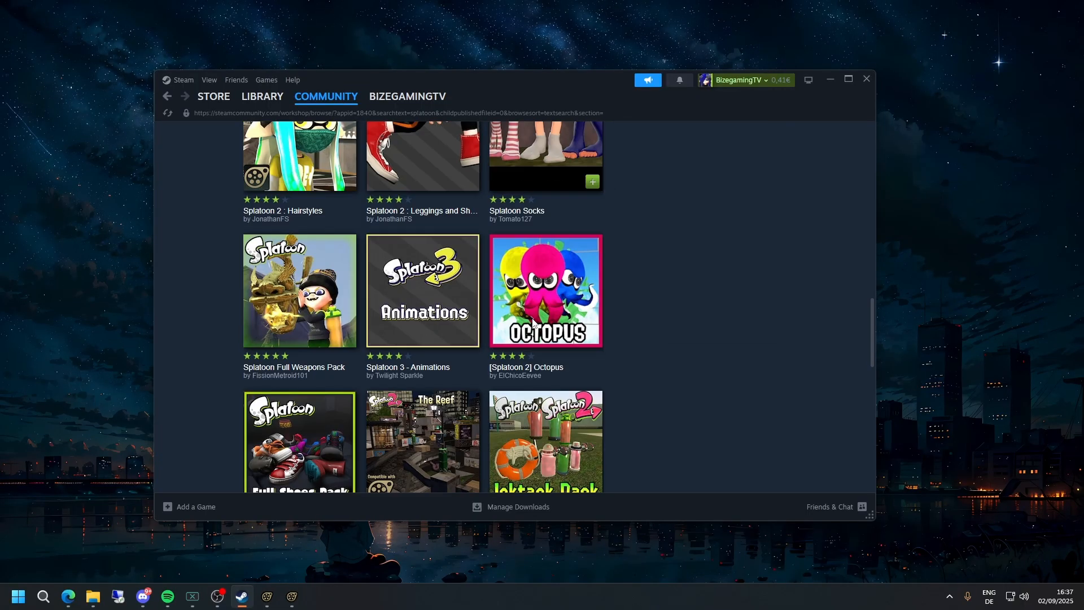
scroll(620, 316, "up", 4)
scroll(650, 397, "down", 1)
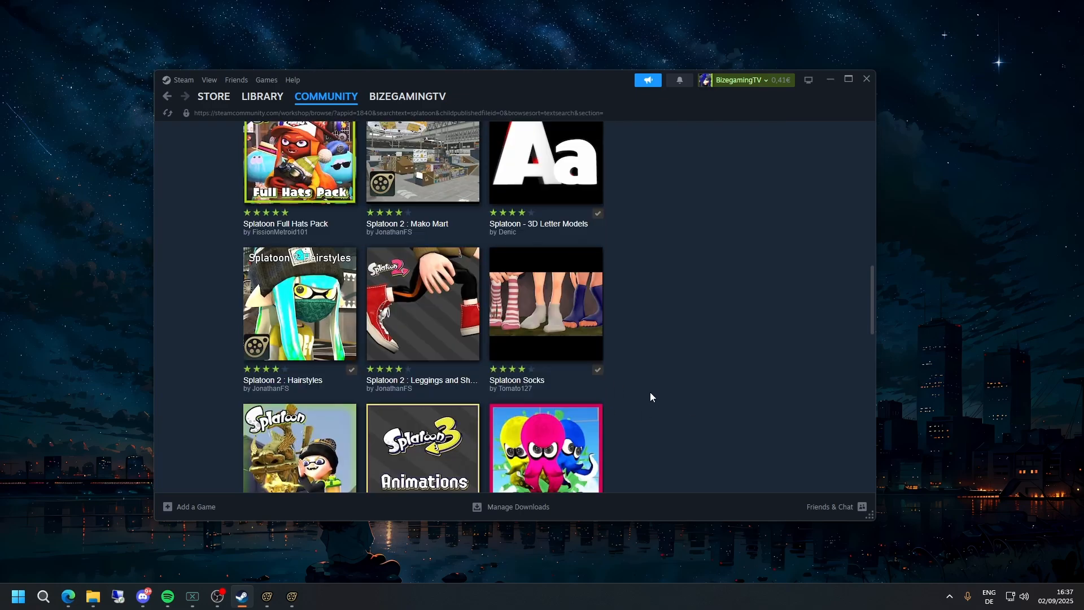
scroll(655, 384, "down", 10)
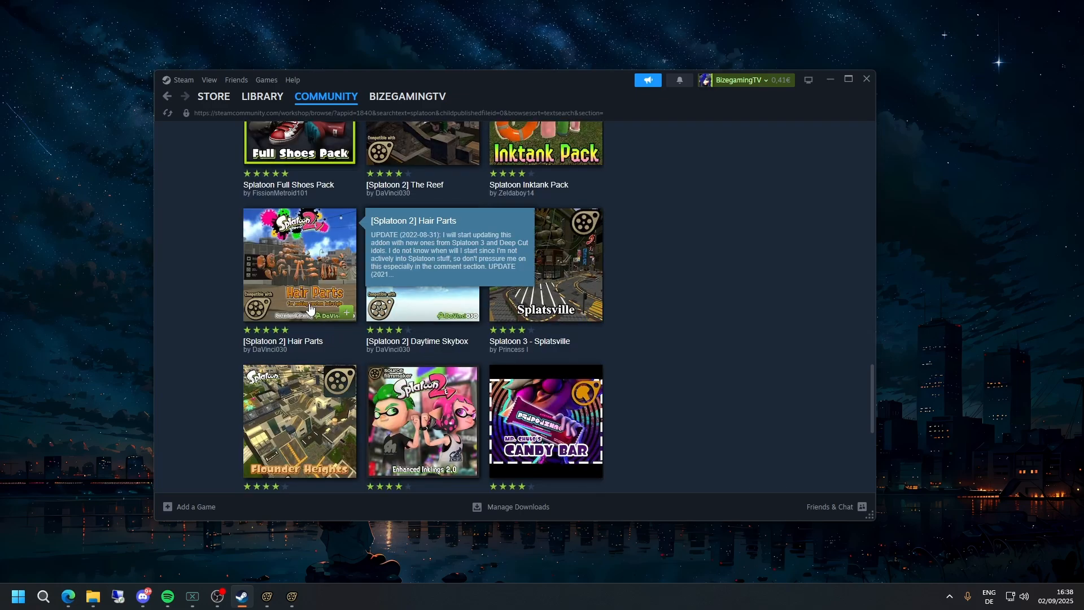
left_click(310, 309)
left_click(448, 333)
key("alt+Left")
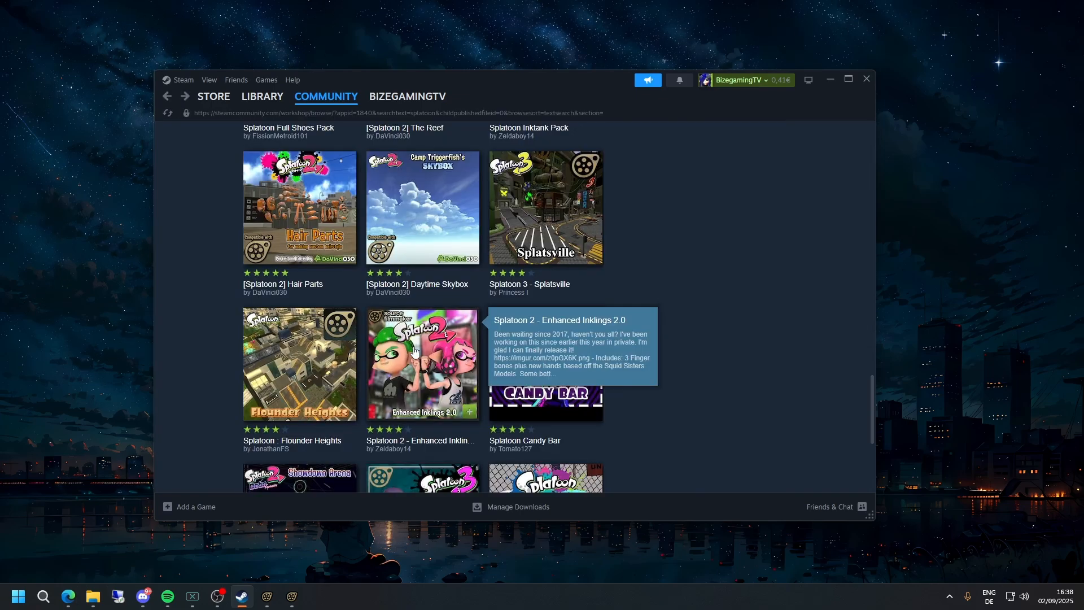
- Subscribe to [Splatoon 2] Hair Parts and continue to the second page of the Splatoon results
scroll(347, 265, "down", 3)
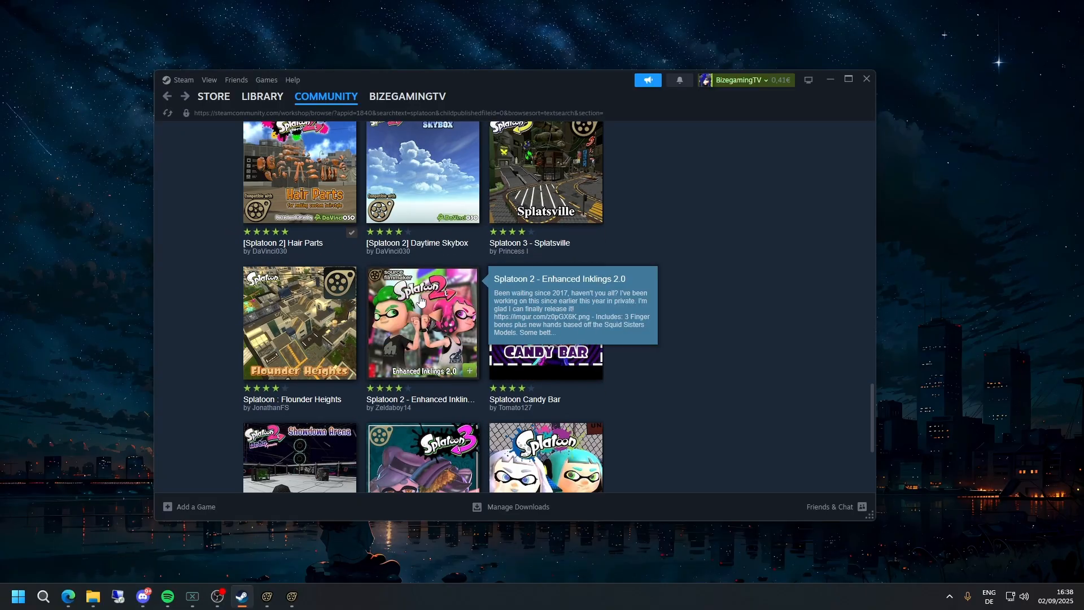
left_click(545, 384)
key("alt+Left")
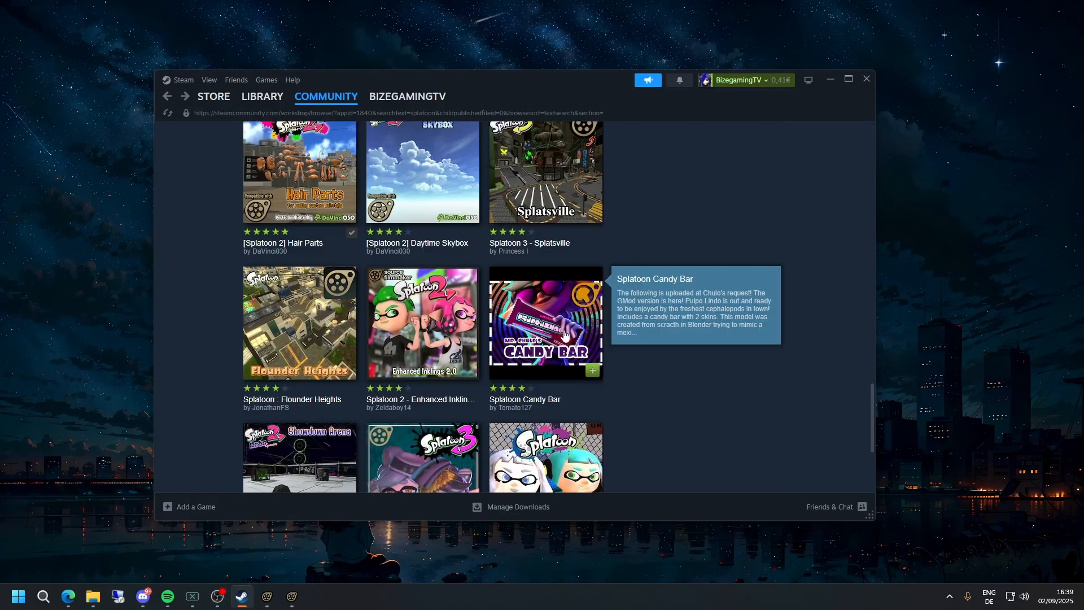
scroll(556, 361, "down", 2)
left_click(586, 477)
- Subscribe to [Splatoon 3] Hairstyles for Enhanced Inklings/Octolings 2.0 and Splatoon Full Clothes Pack, and continue to the third page of results
scroll(411, 375, "down", 5)
scroll(429, 390, "down", 10)
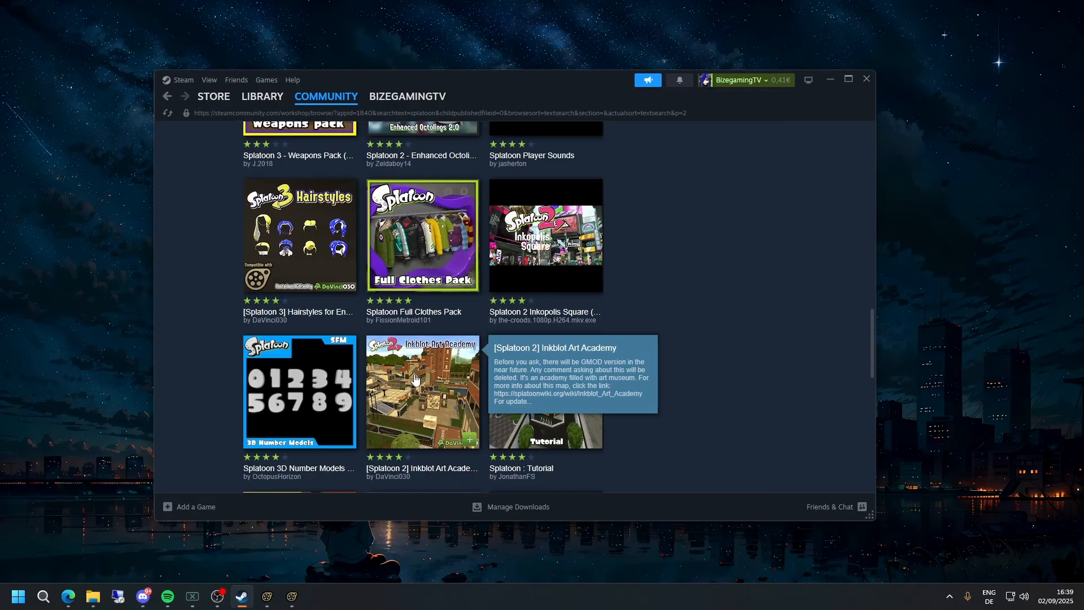
scroll(467, 388, "up", 5)
scroll(465, 412, "down", 2)
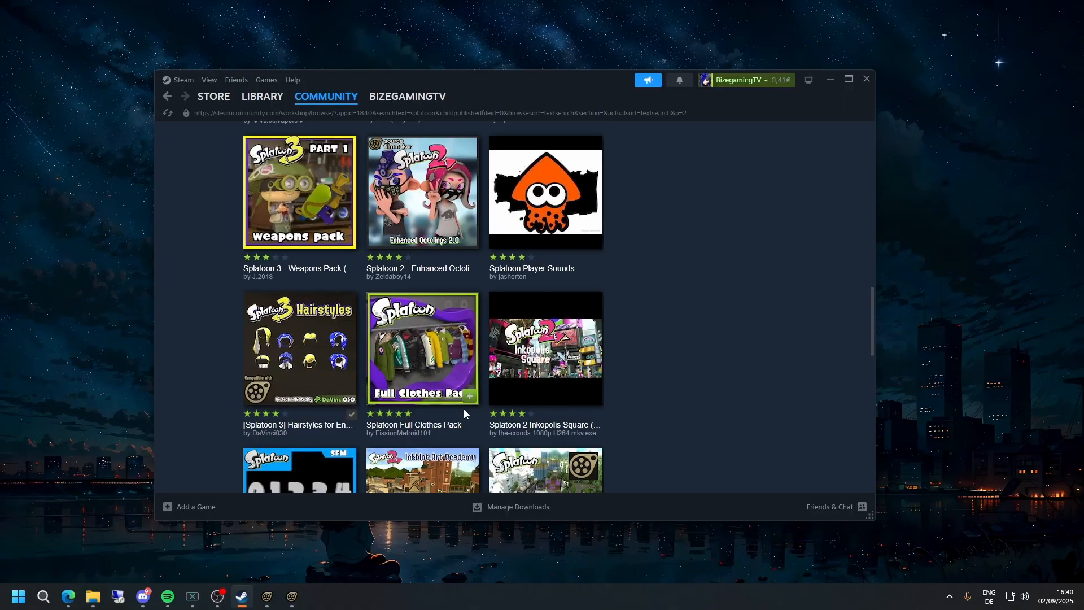
scroll(469, 344, "down", 10)
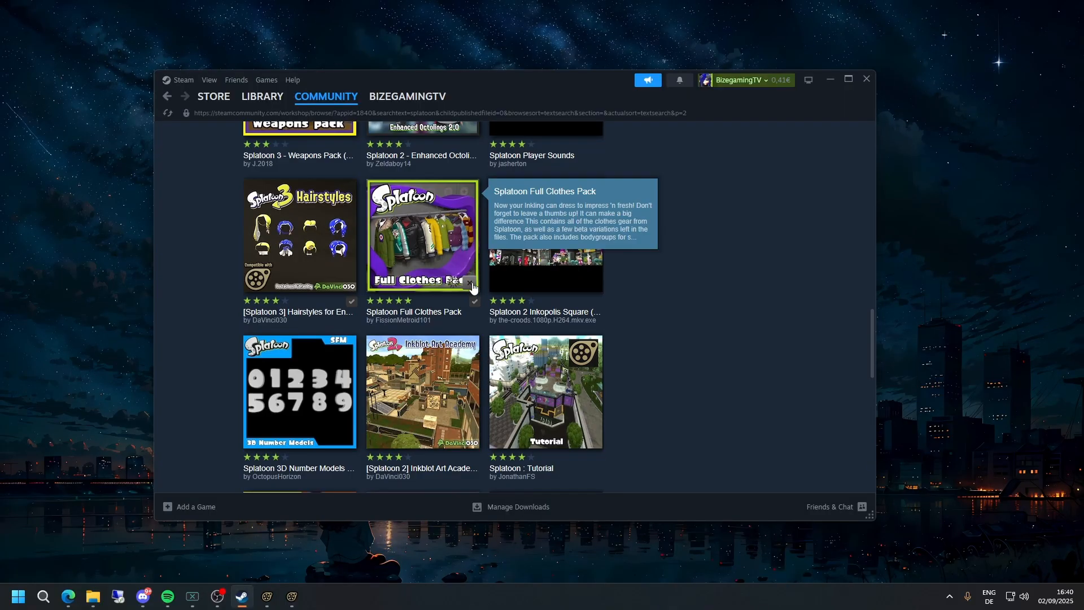
scroll(553, 364, "up", 3)
scroll(559, 369, "down", 3)
left_click(585, 394)
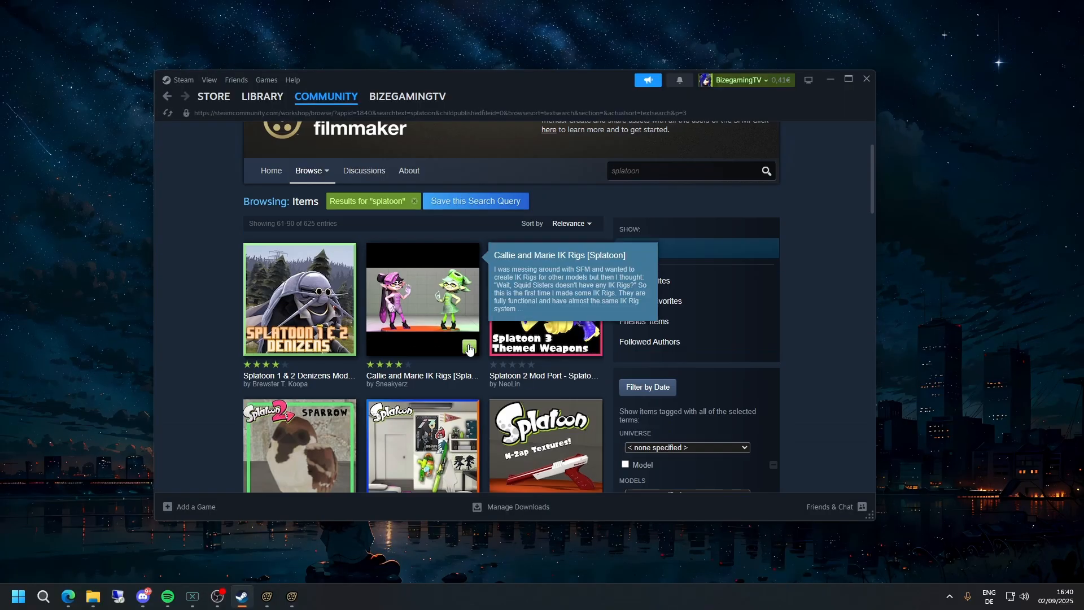
- Subscribe to the Splatoon 2 Story Mode Gear Pack, Splatoon Synthetic Skin pack, Women's Shoes and Mii's Hairstyles on result pages 3 and 4
scroll(568, 339, "down", 10)
scroll(568, 327, "down", 3)
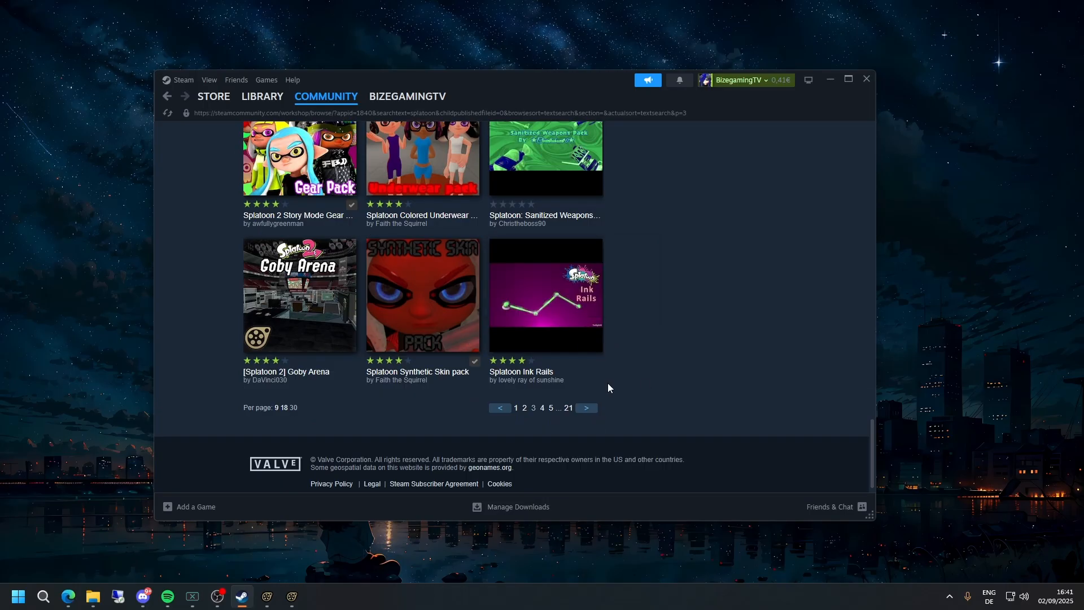
left_click(593, 403)
scroll(562, 317, "down", 10)
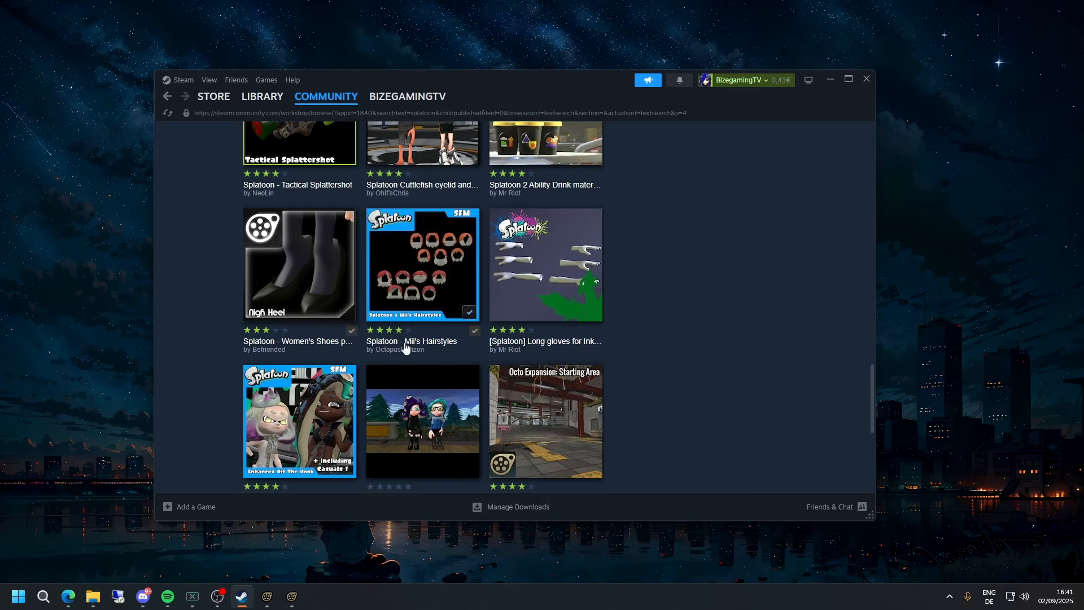
scroll(433, 386, "down", 4)
left_click(586, 464)
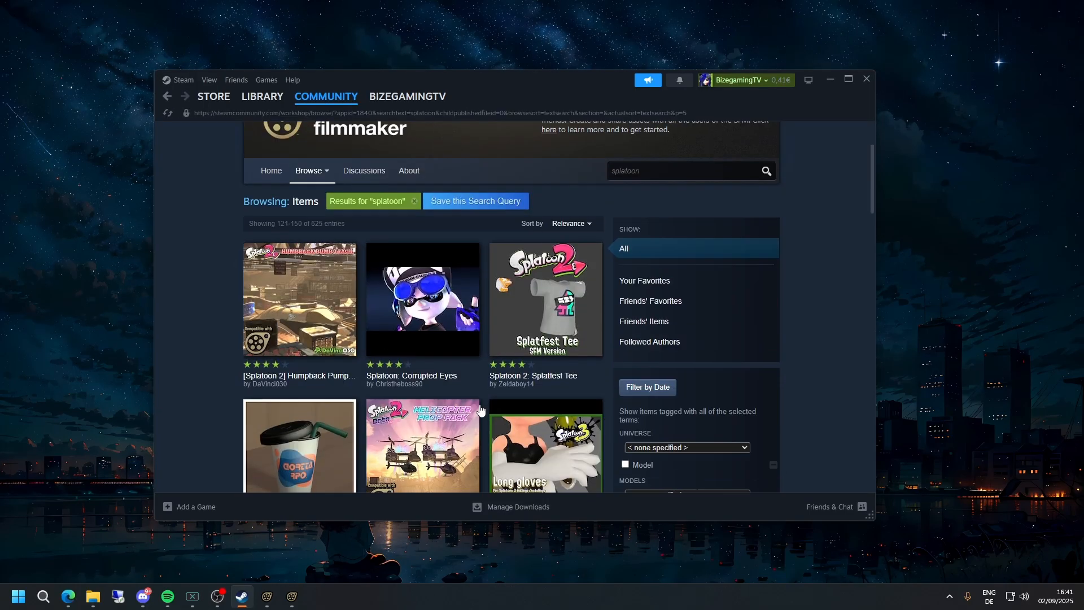
- Browse the fifth page of results, examine the details of Splatoon 3 - Clothing Pack Part 1! and return to the list
scroll(558, 348, "down", 8)
scroll(557, 348, "down", 10)
scroll(580, 388, "up", 4)
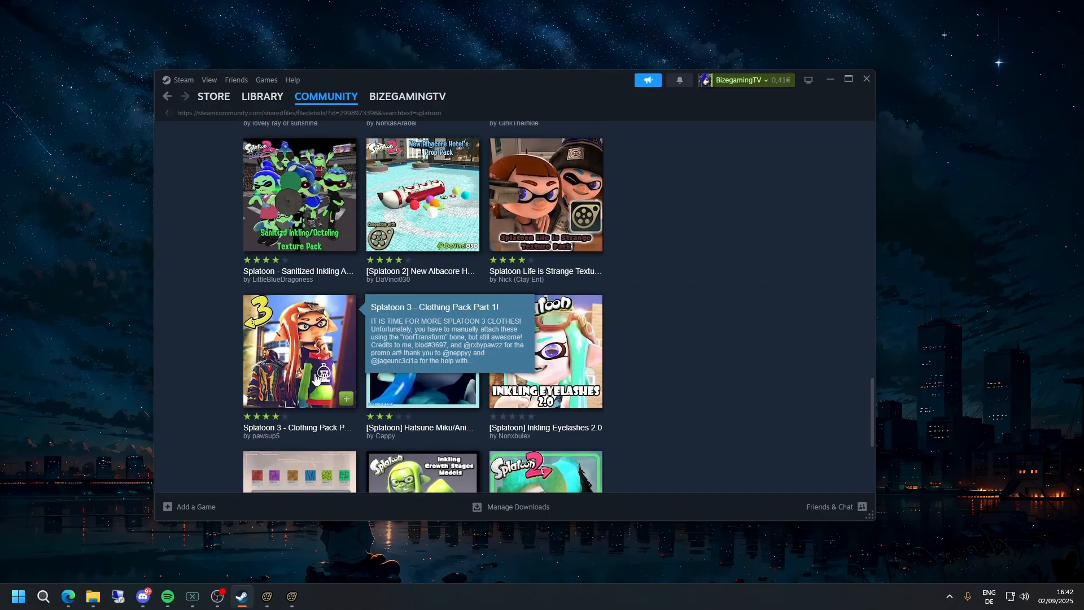
left_click(327, 350)
scroll(493, 355, "down", 8)
scroll(361, 238, "up", 8)
left_click(373, 226)
left_click(169, 97)
left_click(168, 97)
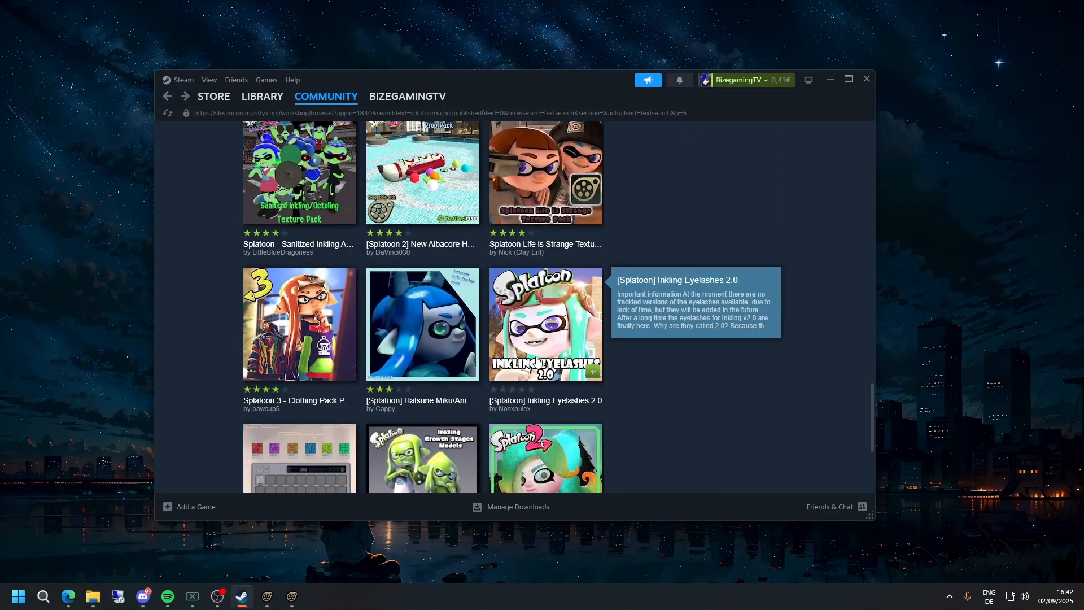
- Subscribe to Splatoon eyes + eyelids pack on the sixth page of results and continue to the seventh page
scroll(589, 339, "down", 6)
left_click(589, 400)
scroll(589, 399, "down", 11)
scroll(491, 316, "down", 13)
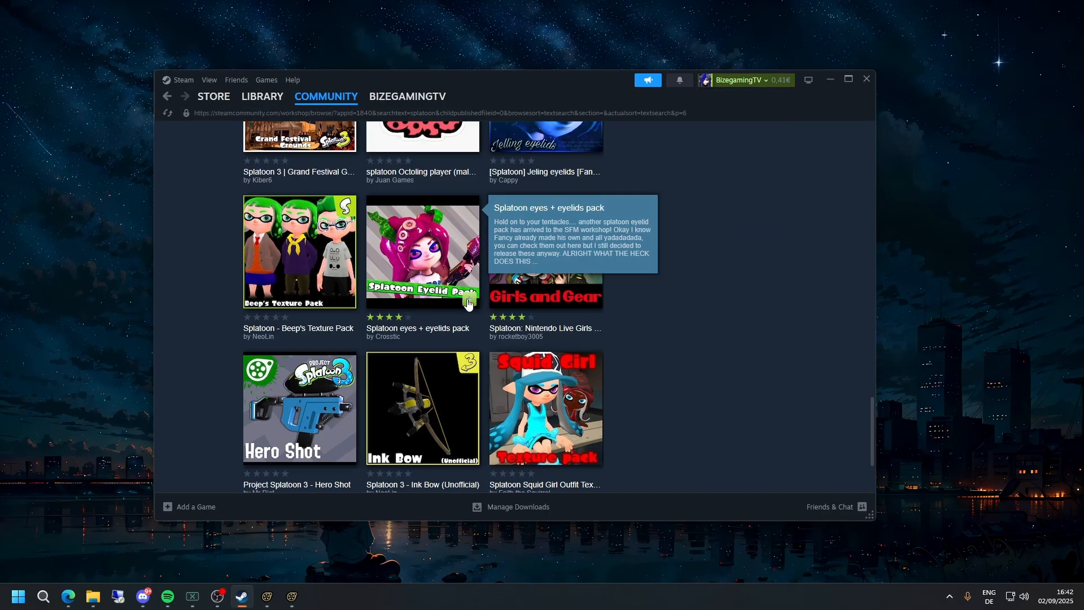
scroll(508, 316, "down", 4)
left_click(587, 324)
- Subscribe to Splatoon Splatimators Hoodies! on the seventh page of results and look through the eighth page
scroll(557, 362, "down", 3)
scroll(557, 361, "down", 6)
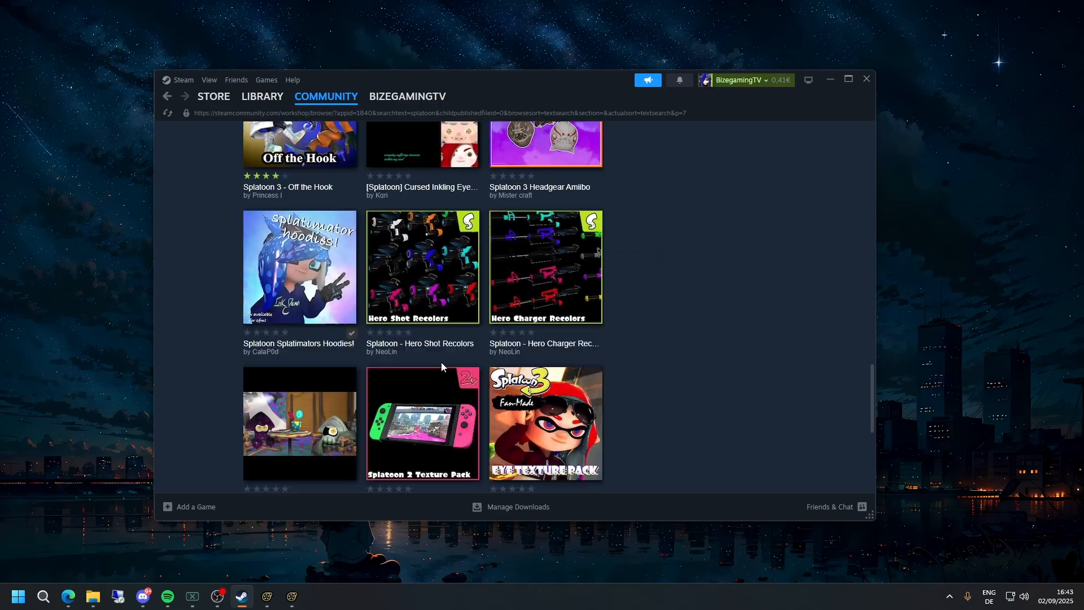
scroll(564, 372, "down", 6)
left_click(586, 392)
scroll(585, 366, "down", 4)
scroll(585, 366, "down", 10)
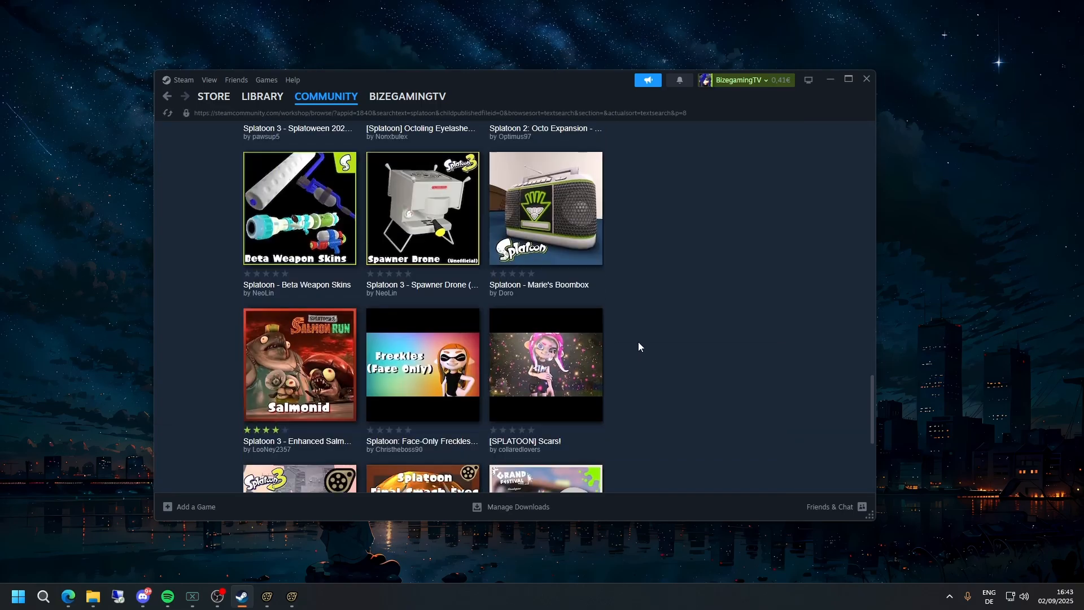
- Go through result pages 9 and 10, subscribe to Splatoon 3 Amiibo and continue to page 11
left_click(589, 388)
scroll(497, 333, "down", 10)
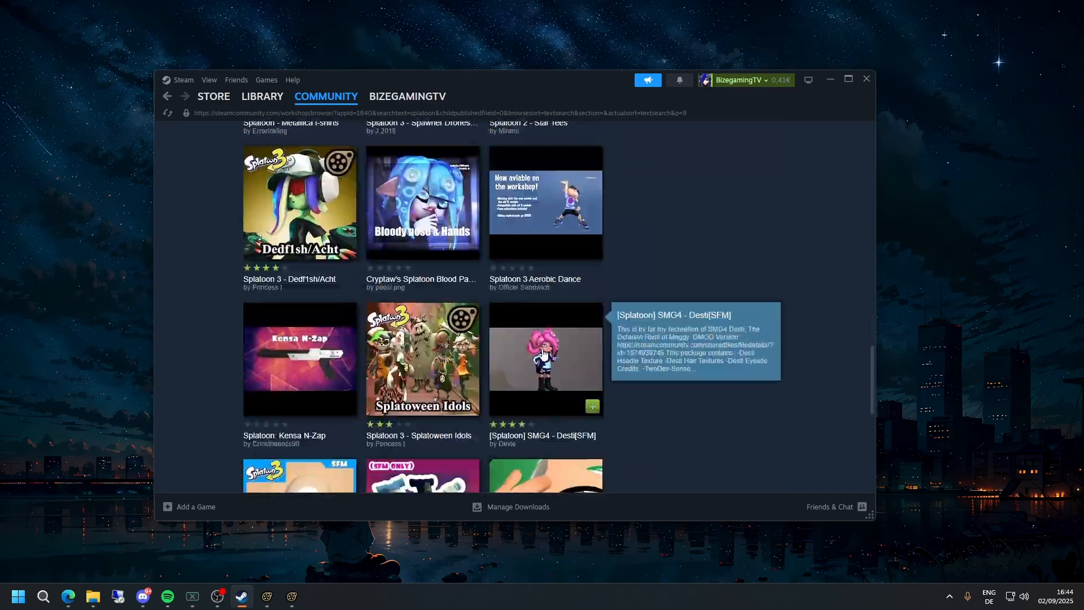
left_click(588, 473)
scroll(589, 361, "down", 4)
scroll(592, 250, "down", 11)
scroll(528, 377, "up", 6)
scroll(350, 333, "down", 6)
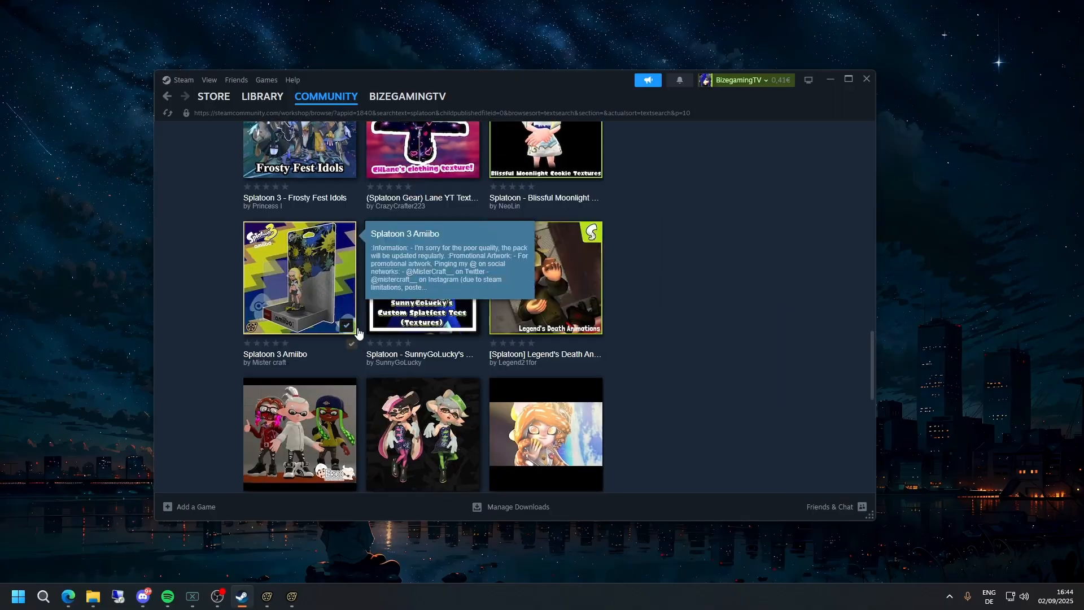
scroll(581, 339, "down", 7)
left_click(590, 388)
- Open a creator's Source Filmmaker workshop items and subscribe to the werewolf and demon claws, eye masks and hair piece model pack
scroll(497, 342, "down", 18)
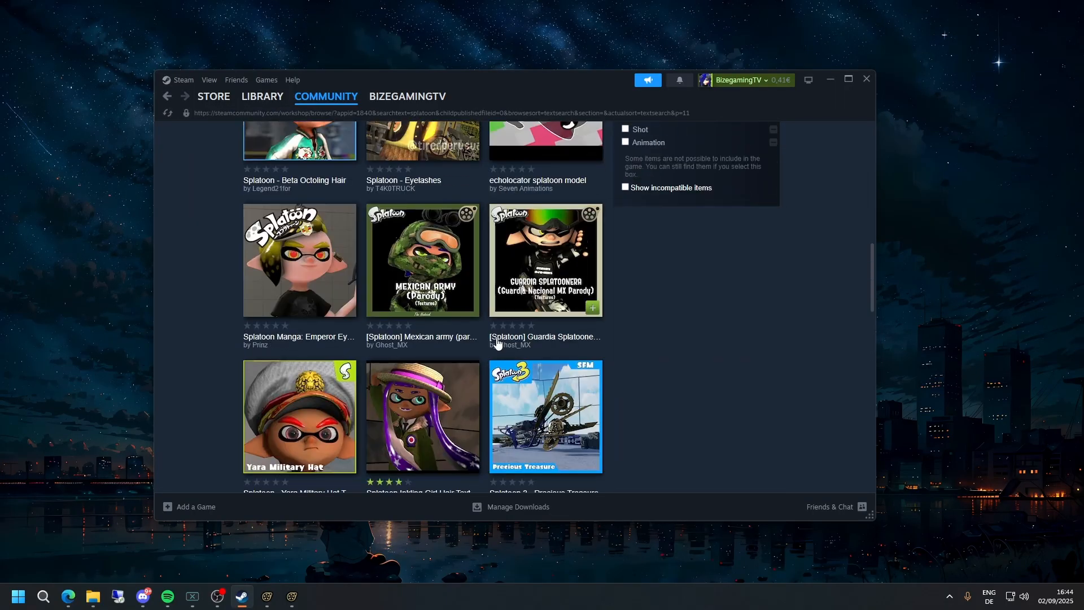
scroll(581, 398, "up", 7)
scroll(581, 397, "down", 15)
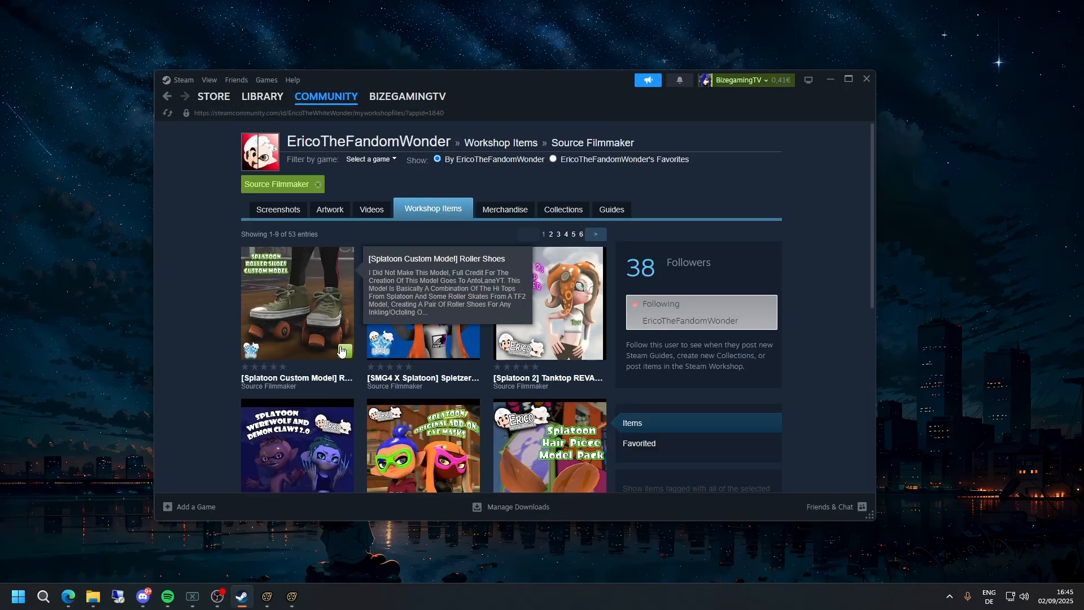
scroll(344, 390, "down", 5)
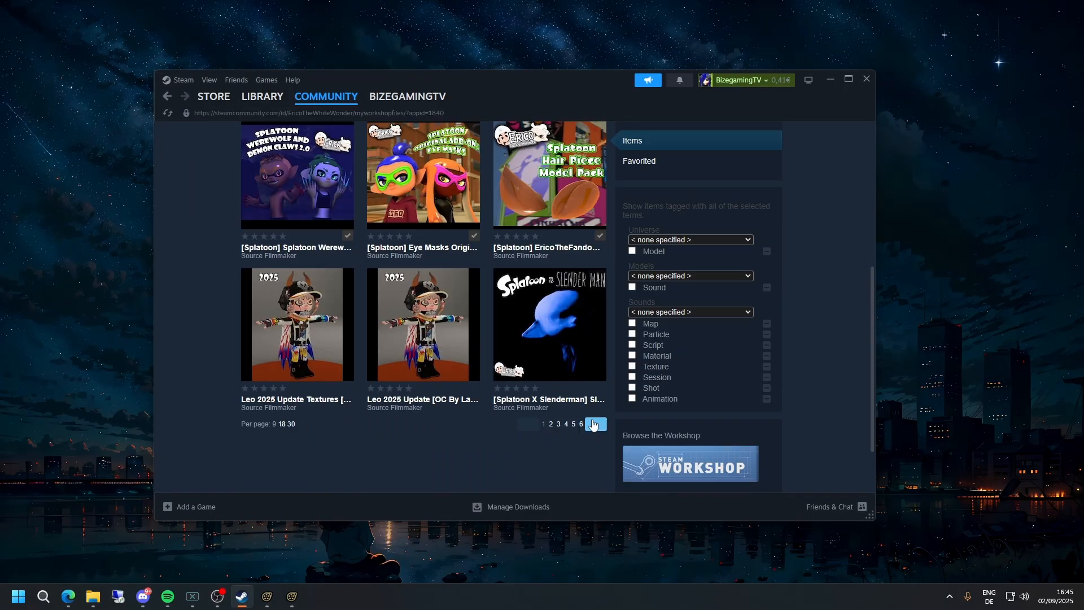
left_click(593, 425)
scroll(424, 311, "down", 5)
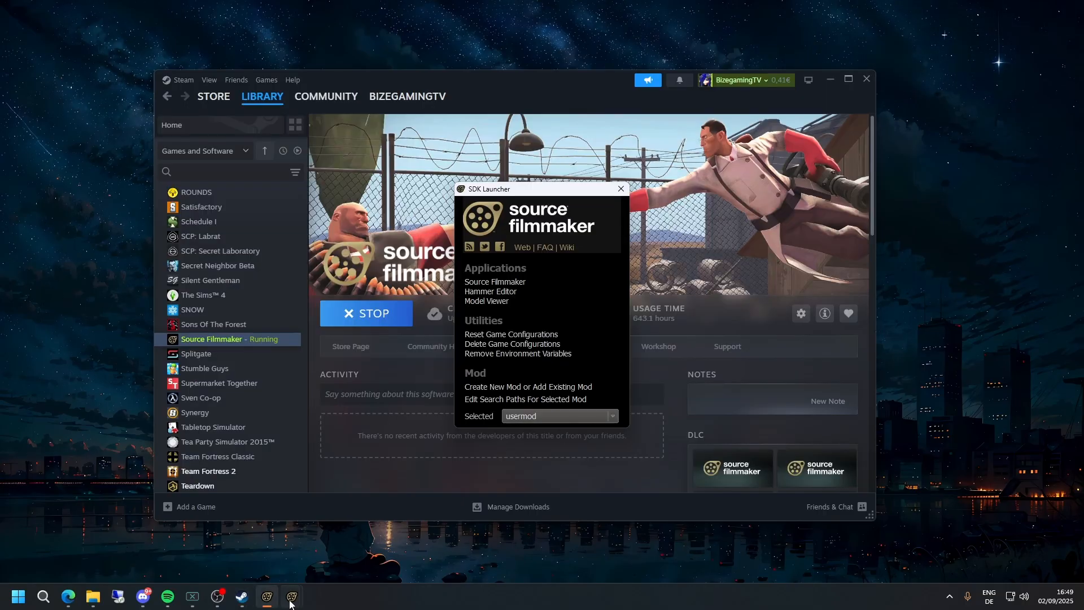
- Switch to Source Filmmaker, download the queued workshop item Splatoon 2 - Octolings and dismiss the completion message
mouse_move(290, 594)
left_click(351, 537)
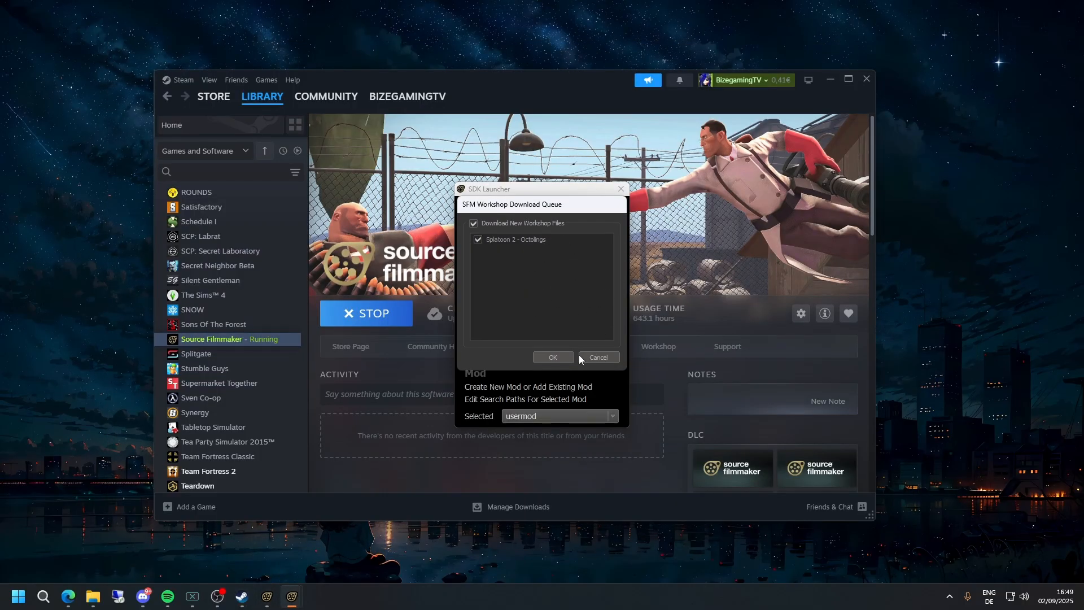
left_click(564, 357)
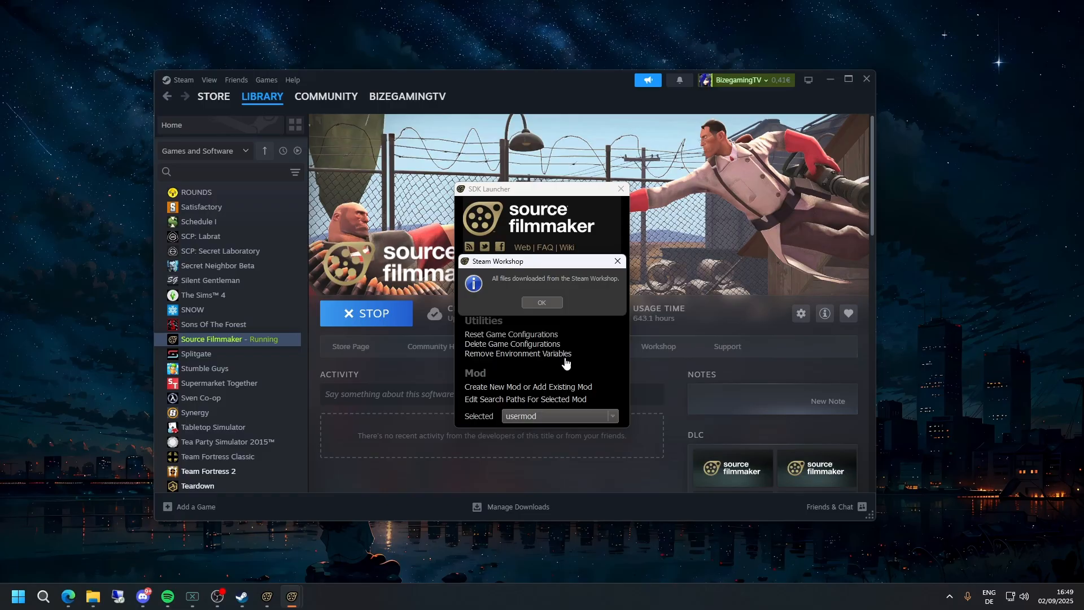
left_click(541, 302)
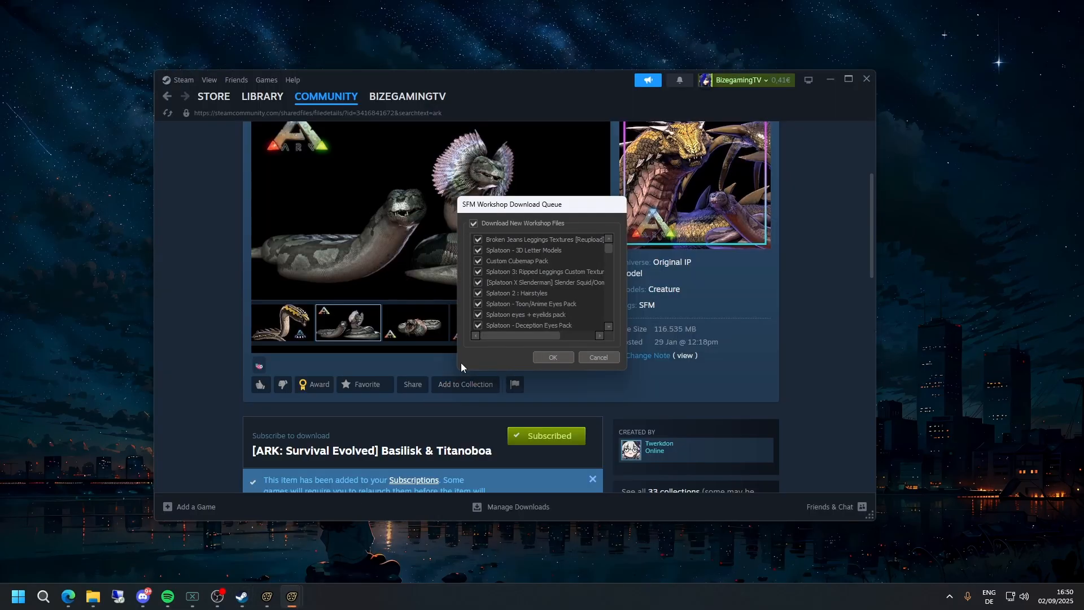
- Review the queue of newly subscribed workshop files in Source Filmmaker and start downloading all of them
scroll(538, 284, "down", 5)
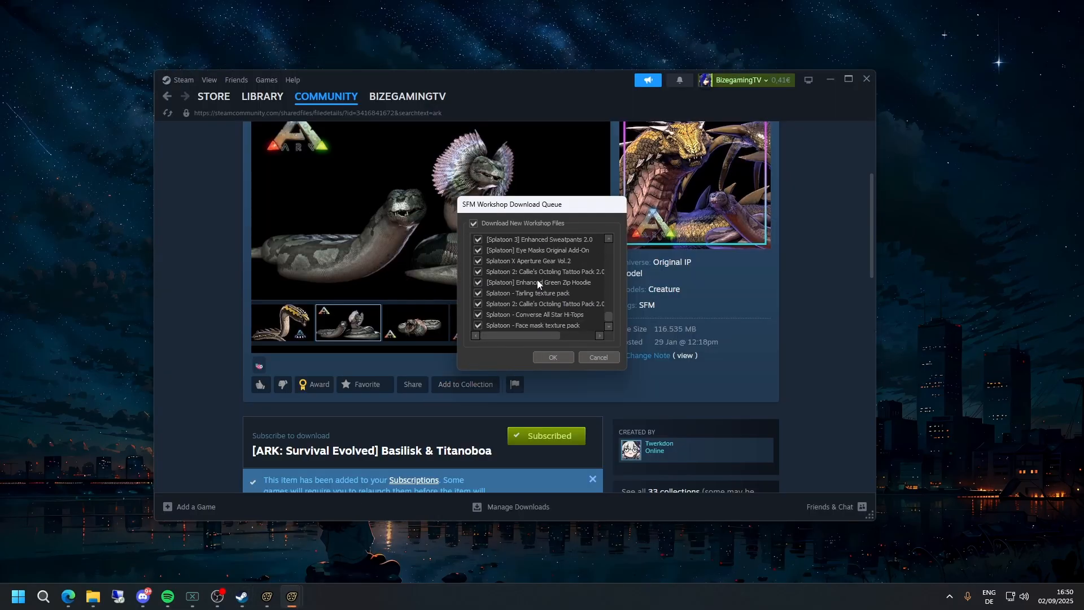
left_click(551, 357)
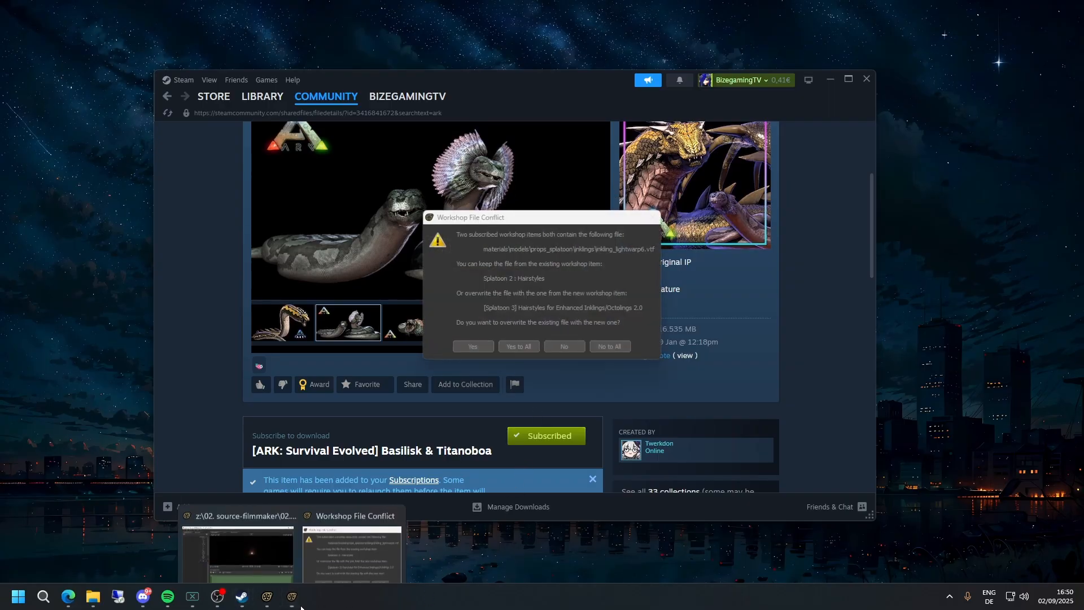
left_click(548, 291)
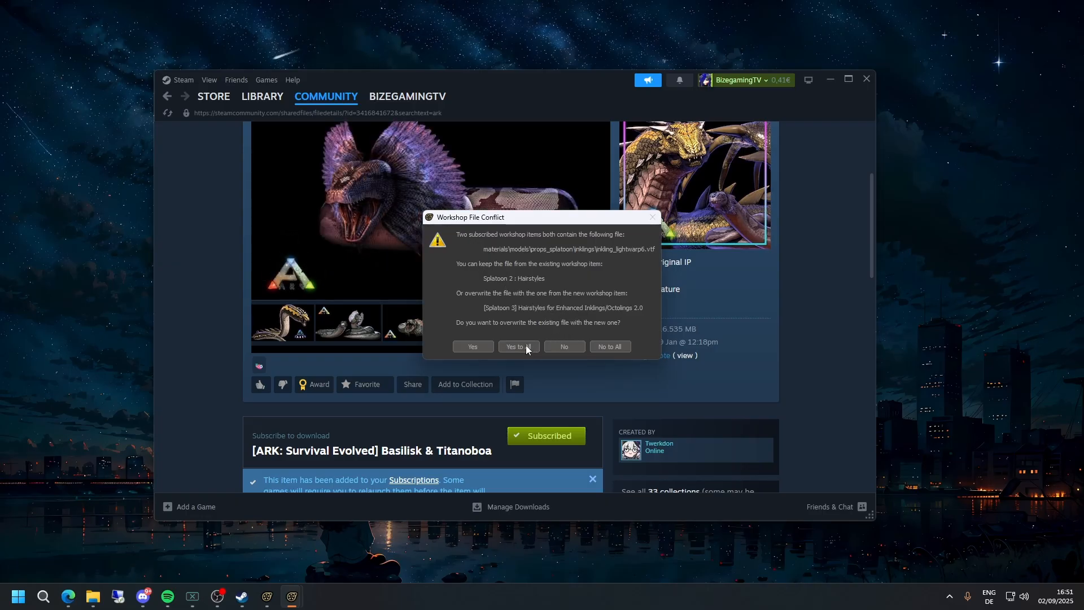
- Keep all existing files in the workshop conflicts with the Splatoon 3 hairstyles, Splatoon 2 - Headgear, Mii's Hairstyles and Splatoon 2 clothing items
left_click(594, 349)
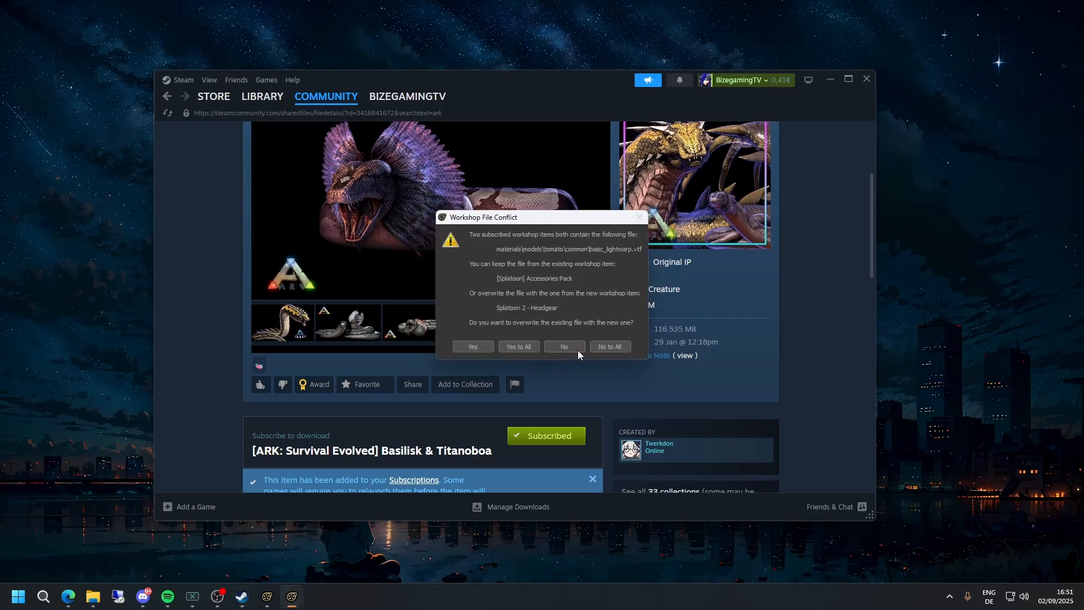
left_click(616, 344)
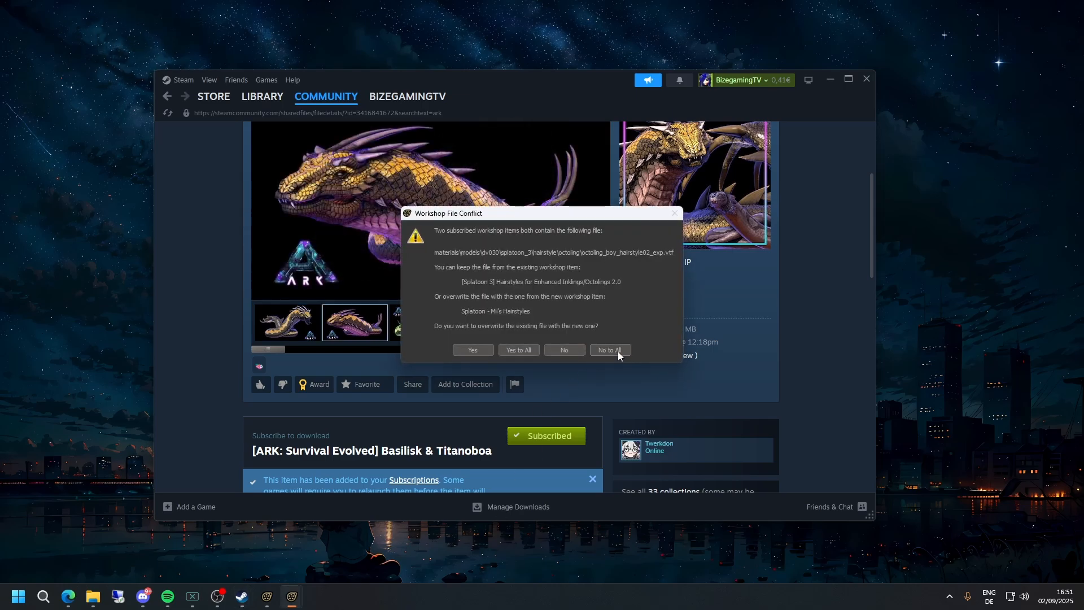
left_click(617, 351)
left_click(618, 346)
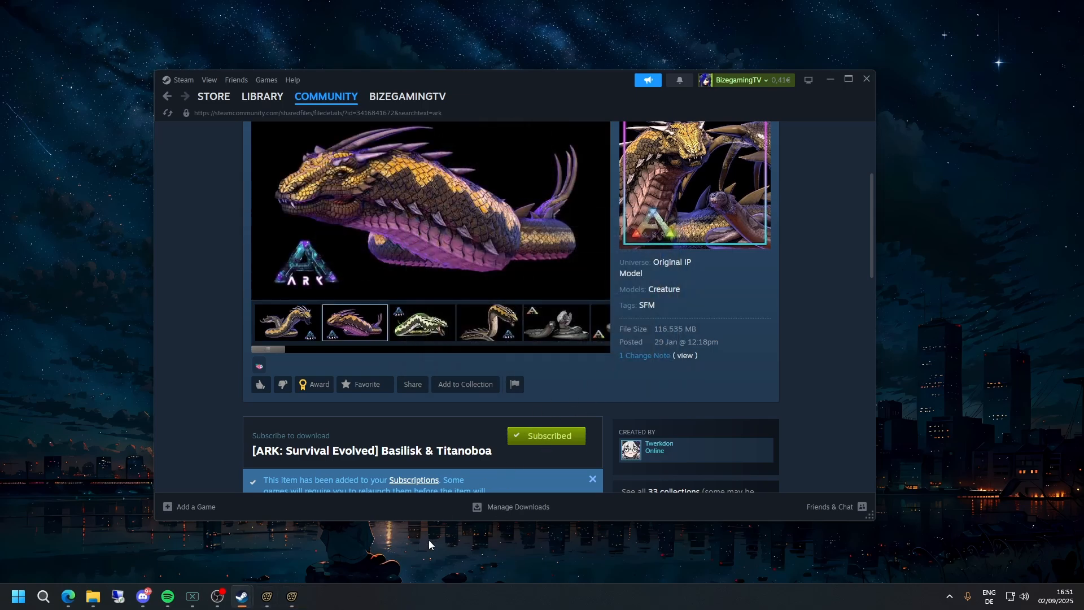
left_click(616, 346)
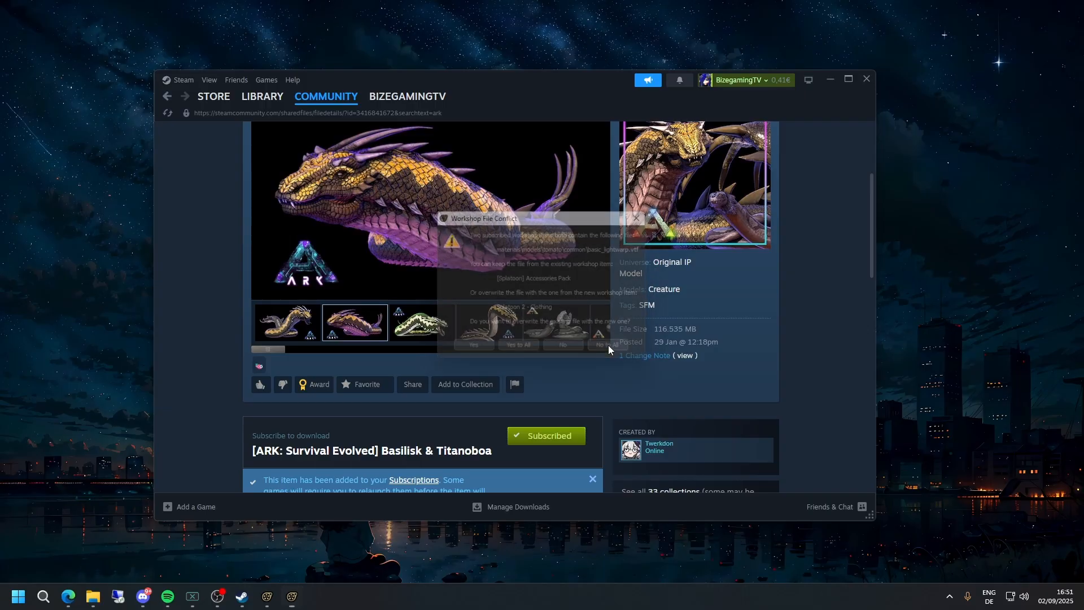
- Minimize the main Steam window and the Splatoon 2 - Enhanced Inklings 2.0 workshop window
left_click(827, 79)
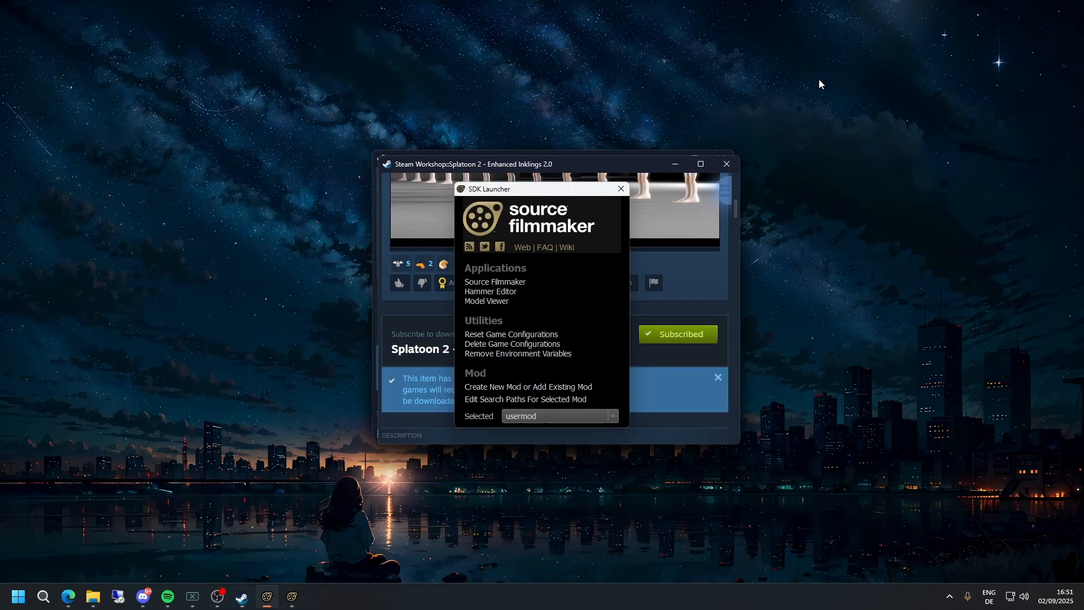
left_click(675, 163)
left_click(673, 161)
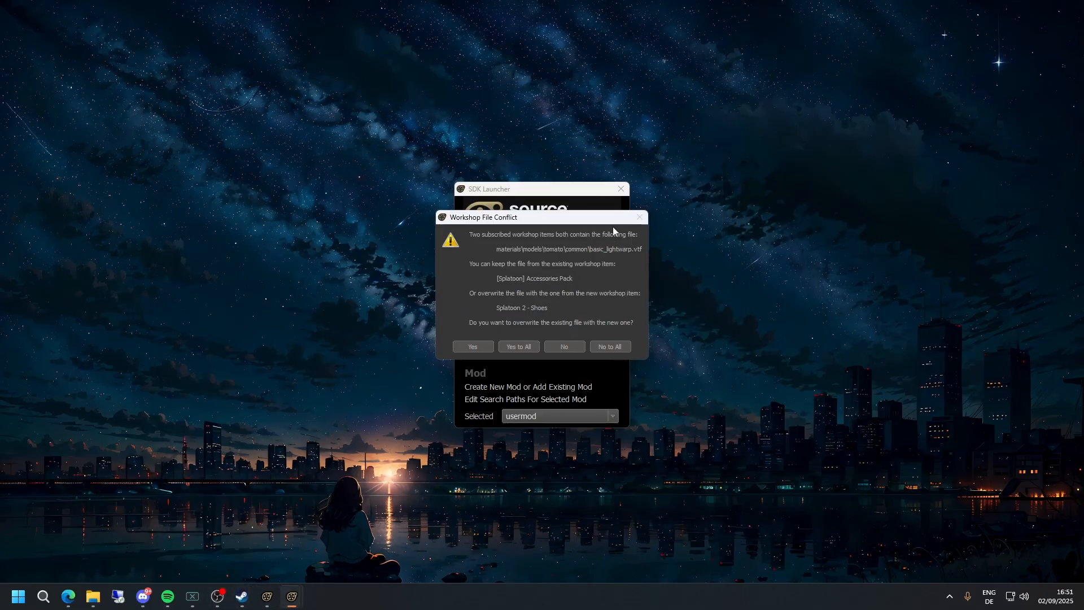
- Keep all existing files in the conflicts with Splatoon 2 - Shoes, Splatoon - Ink Pack [SFM] and Splatoon 2 - Weapons
left_click(600, 347)
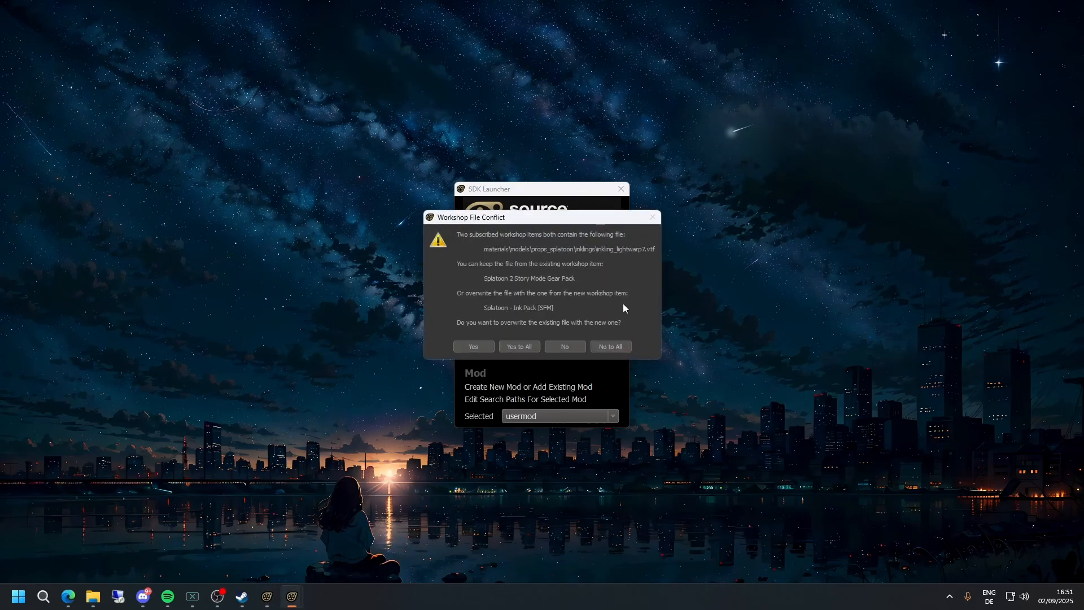
left_click(624, 346)
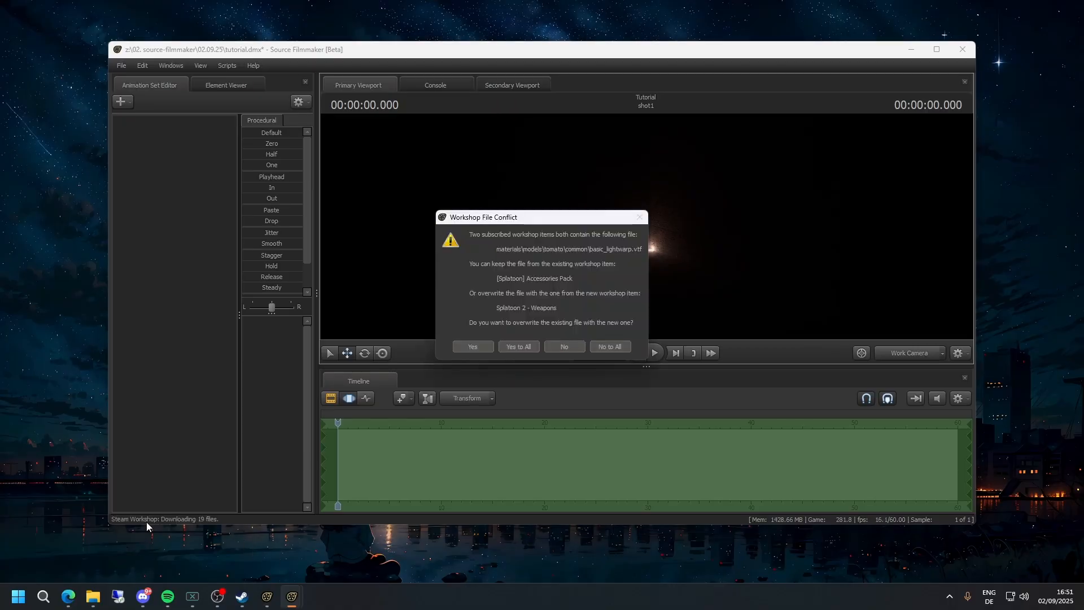
left_click(597, 347)
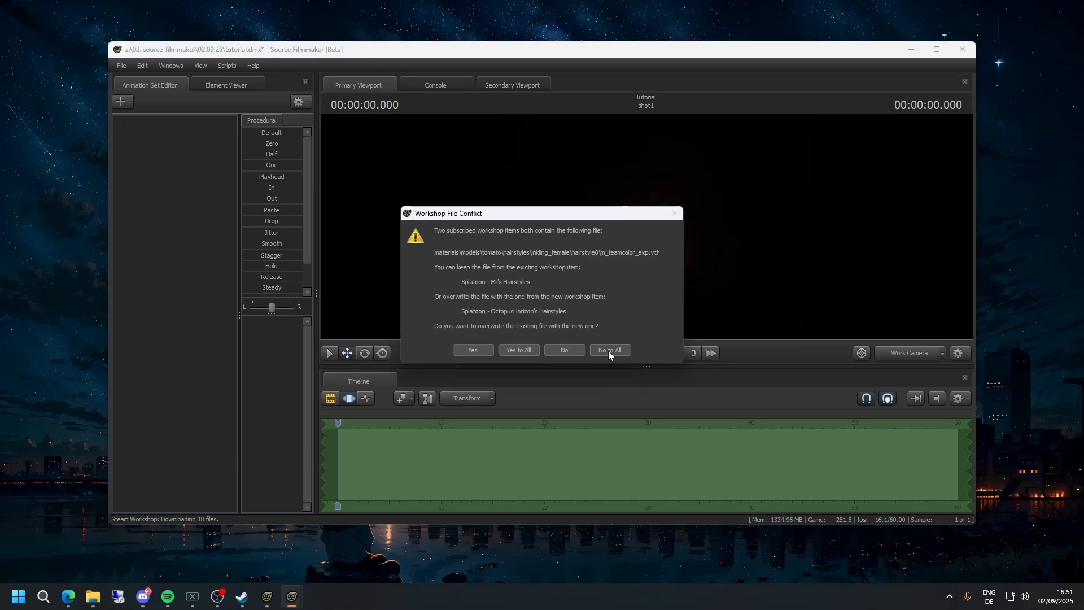
- Keep all existing files in the conflicts with Splatoon - OctopusHorizon's Hairstyles and Splatoon Socks, and finish the workshop download
left_click(608, 351)
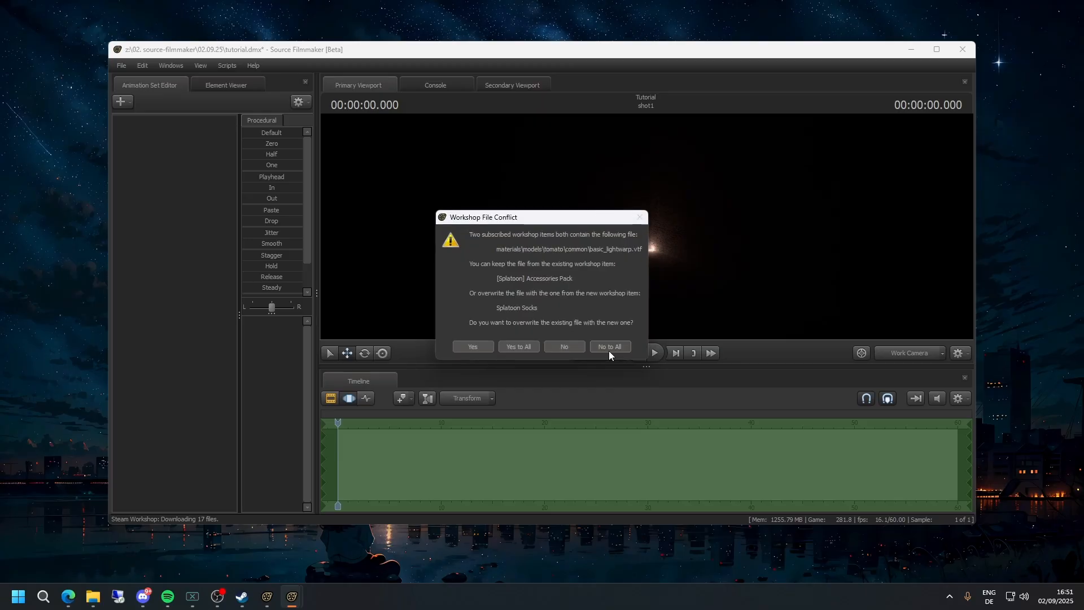
left_click(609, 351)
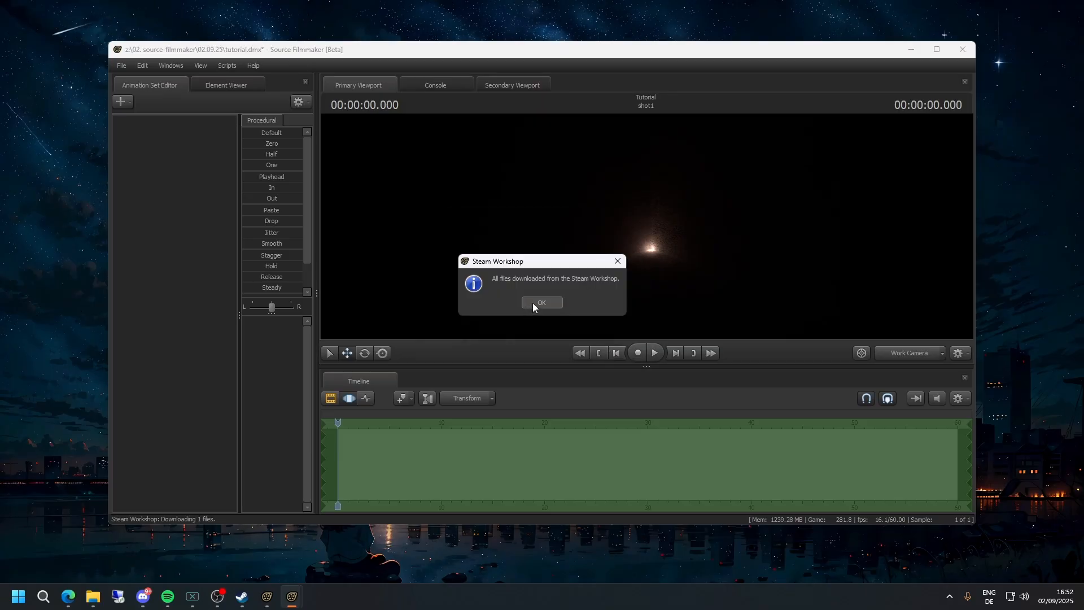
left_click(533, 303)
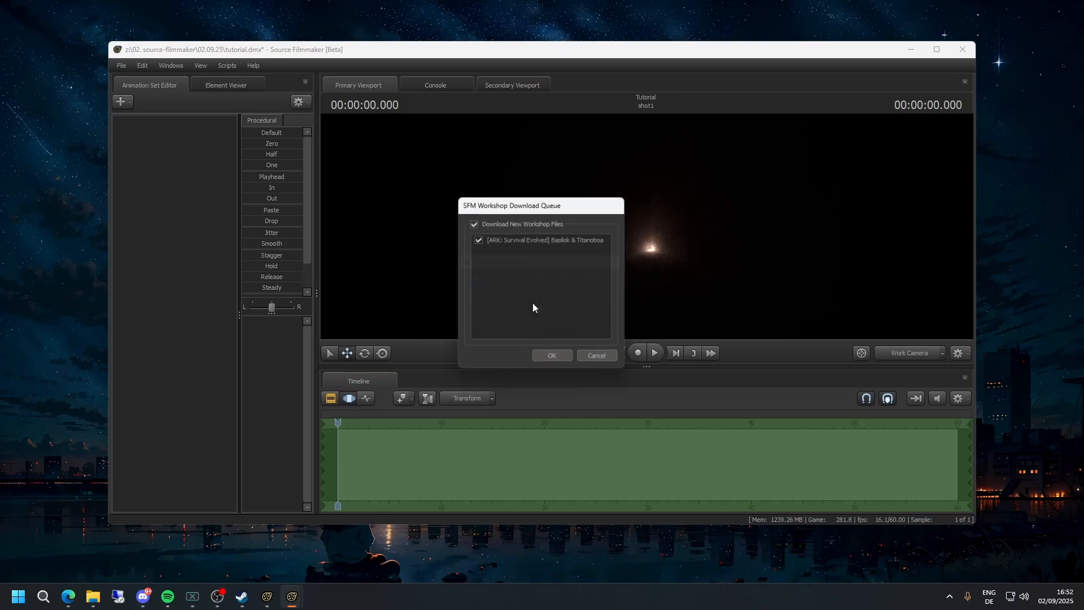
- Download the newly queued [ARK: Survival Evolved] Basilisk & Titanoboa workshop file
left_click(562, 353)
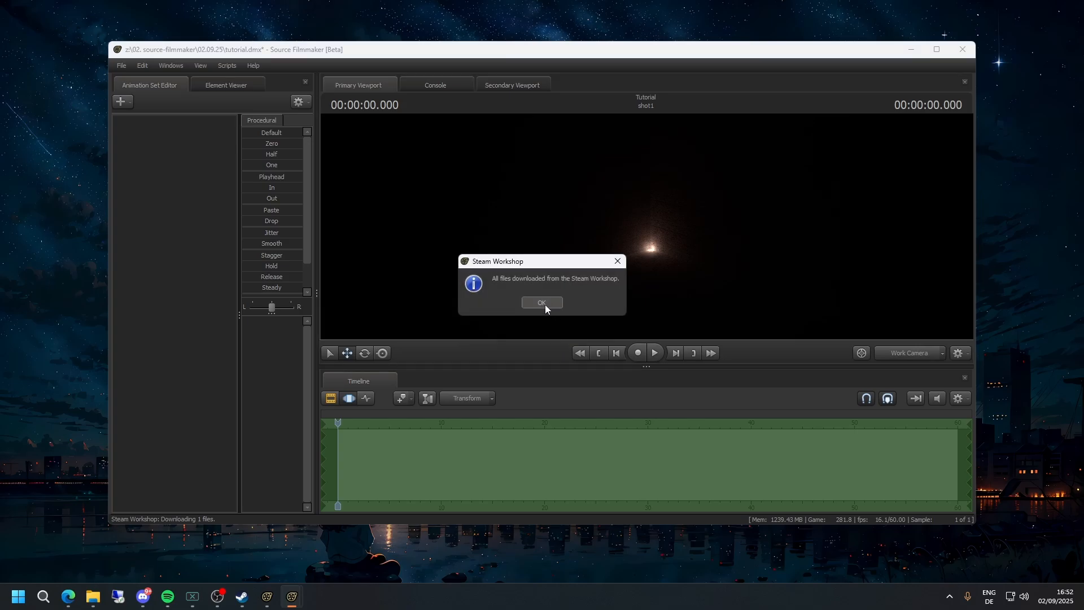
left_click(543, 303)
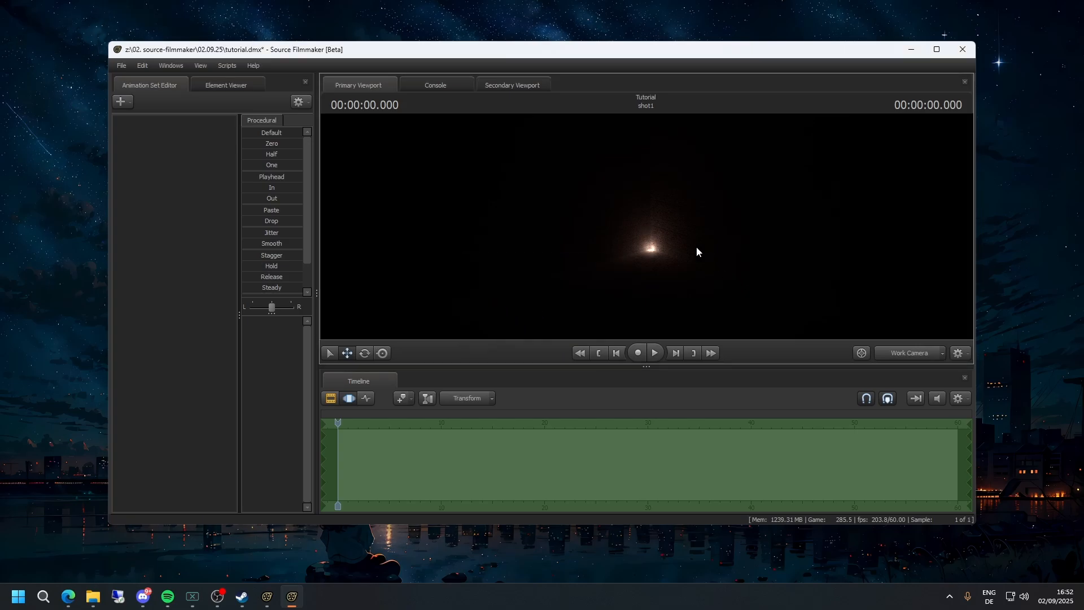
- Save the session, then close Source Filmmaker and the SDK Launcher
left_click_drag(697, 248, 616, 220)
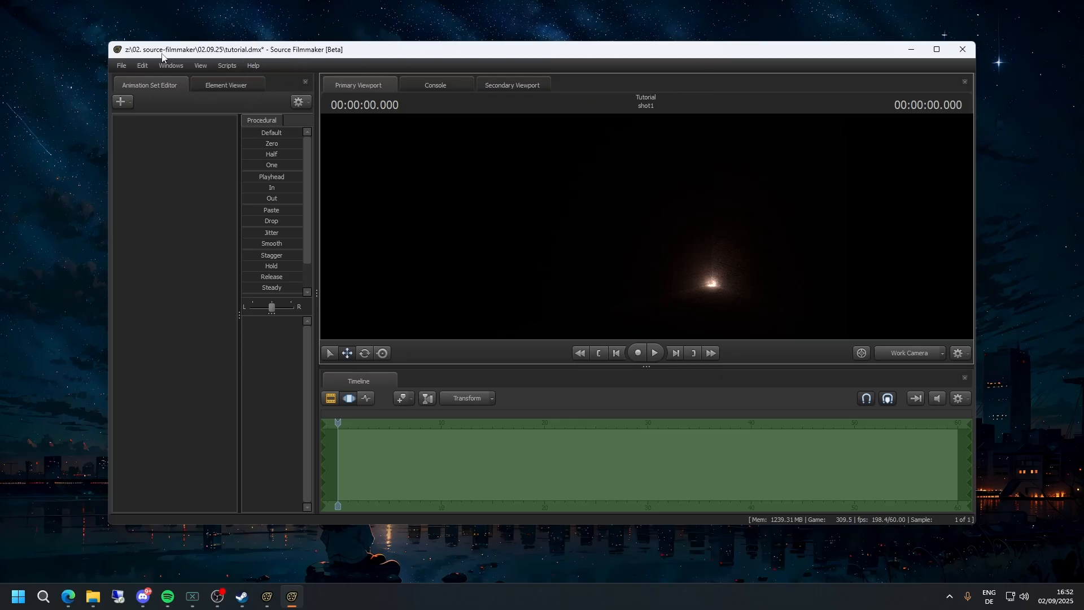
left_click(123, 65)
left_click(140, 100)
left_click(963, 49)
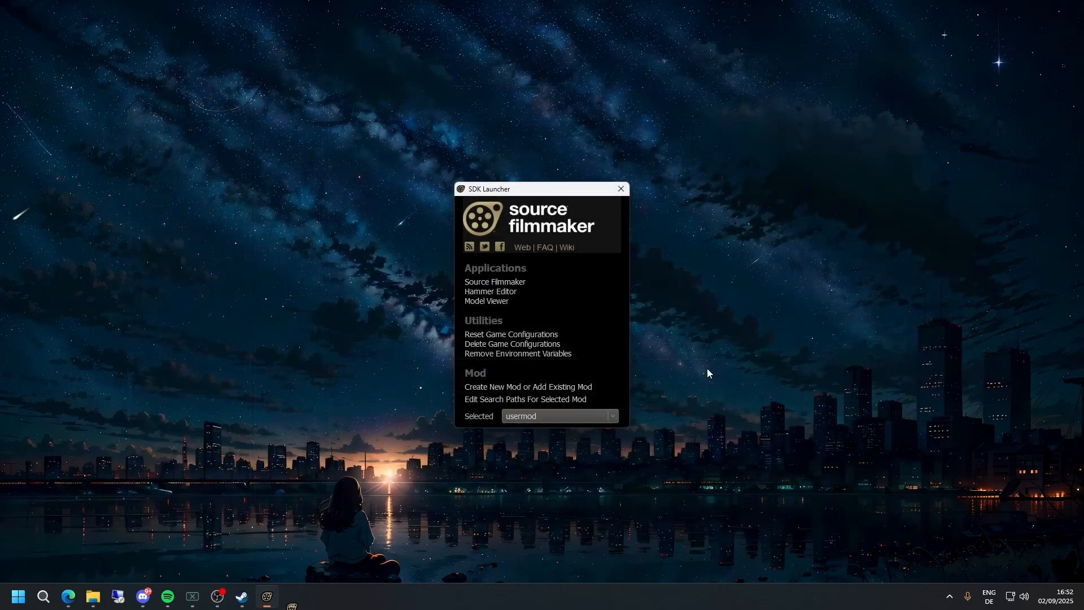
left_click(619, 189)
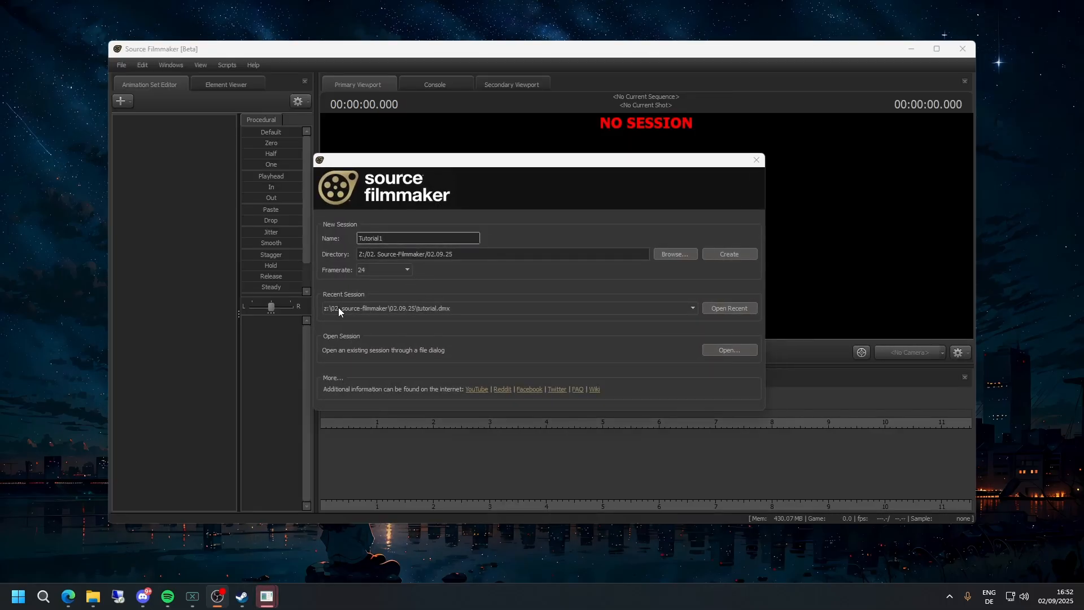
- Reopen the recent session tutorial.dmx after restarting Source Filmmaker
left_click(719, 311)
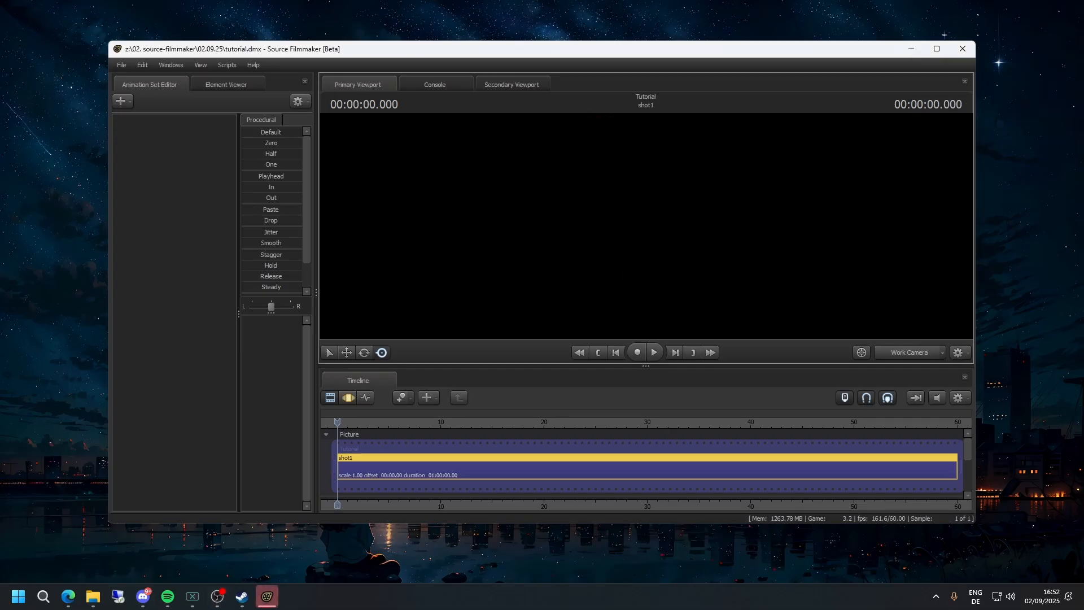
left_click_drag(555, 282, 635, 200)
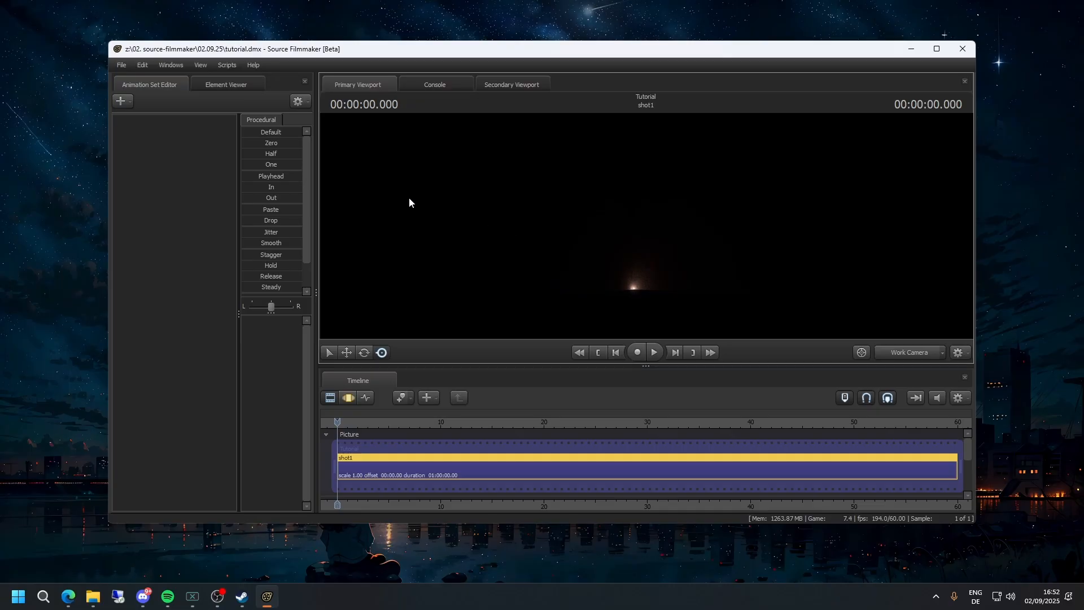
mouse_move(408, 201)
left_mouse_down()
mouse_move(305, 186)
mouse_move(411, 195)
left_mouse_up()
- Turn off lighting in the primary viewport and maximize the Source Filmmaker window
right_click(644, 228)
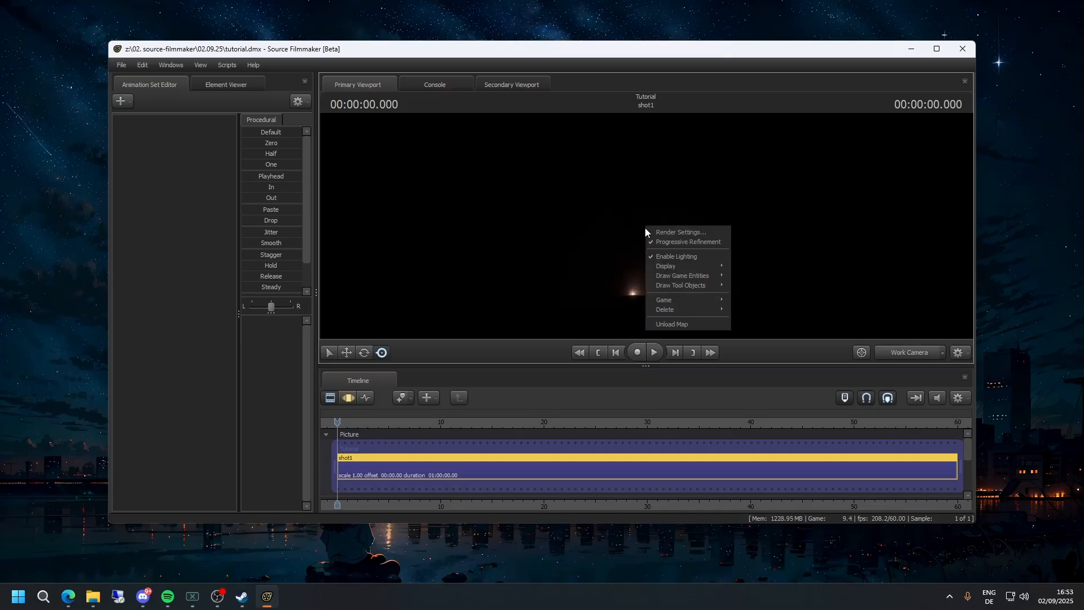
right_click(549, 227)
left_click(579, 258)
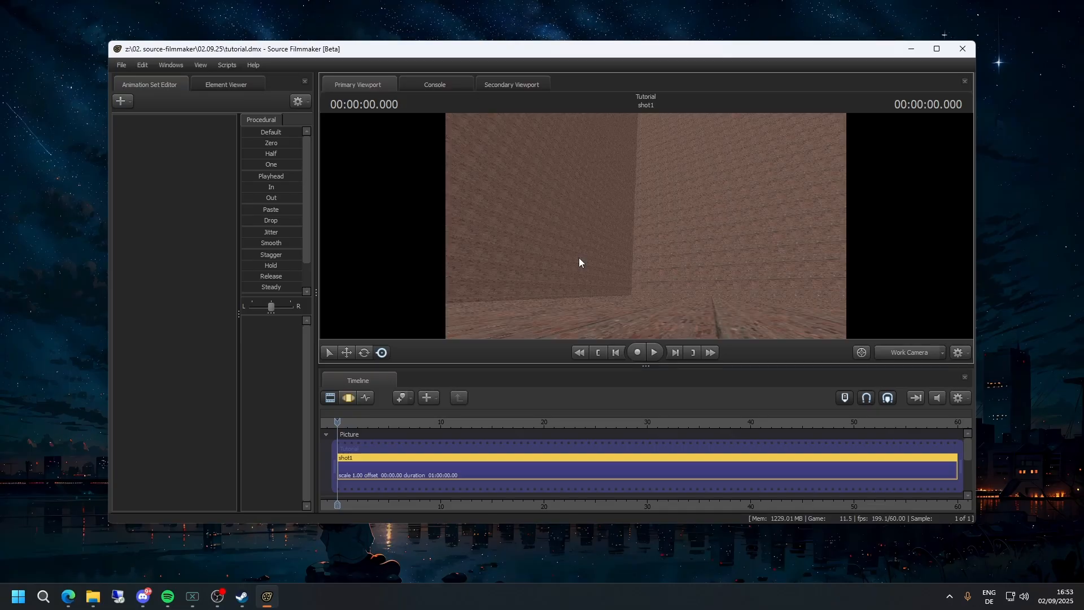
left_click_drag(578, 258, 663, 237)
left_click(937, 49)
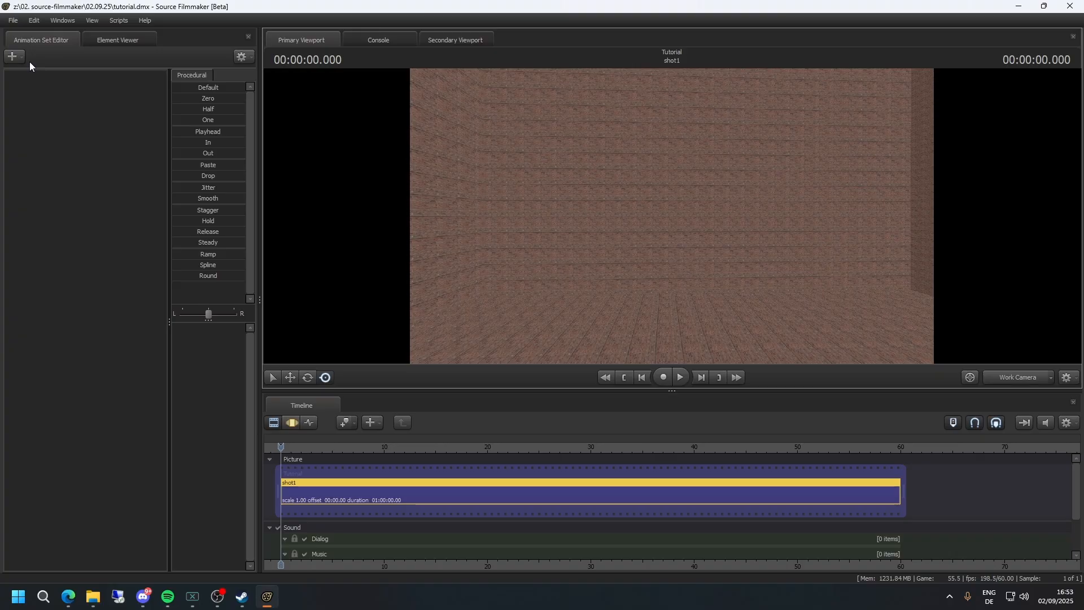
- Turn viewport lighting back on and switch it off again to compare both views
left_click_drag(672, 185, 658, 242)
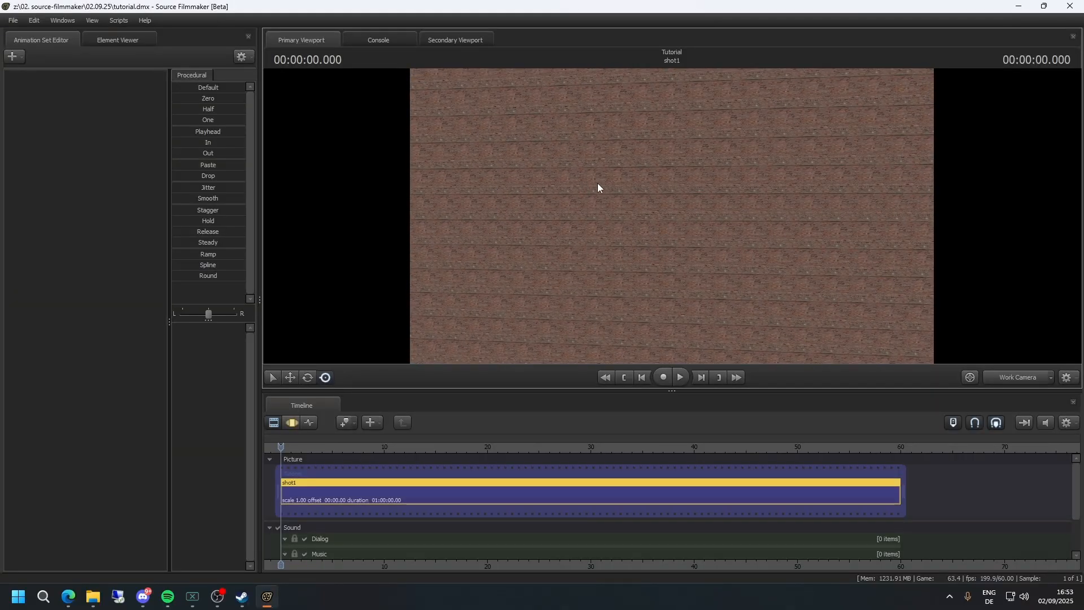
left_click_drag(597, 186, 696, 233)
key("p")
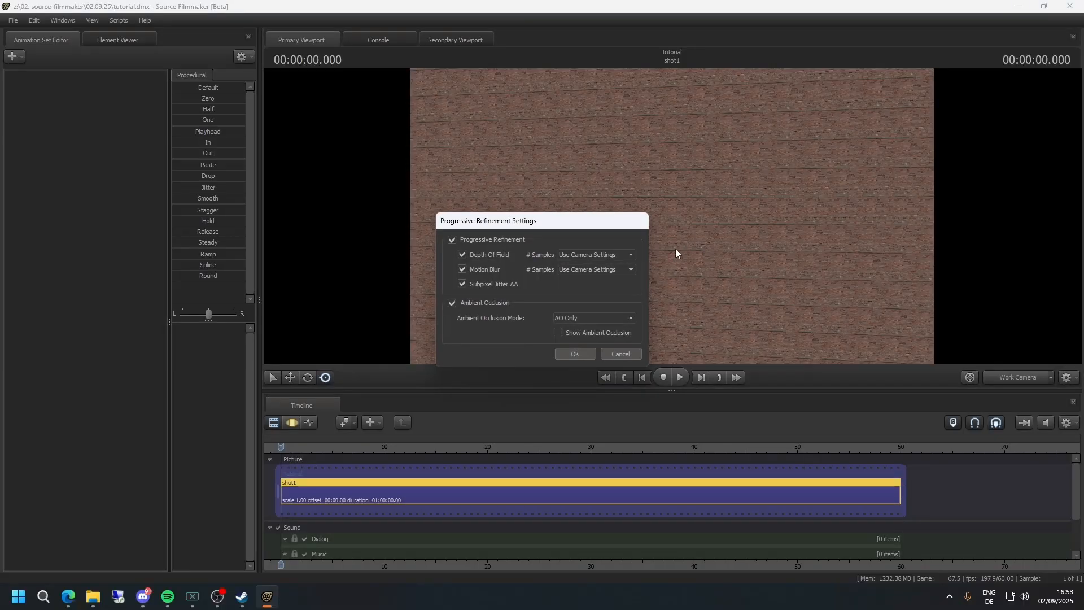
left_click(610, 350)
right_click(630, 286)
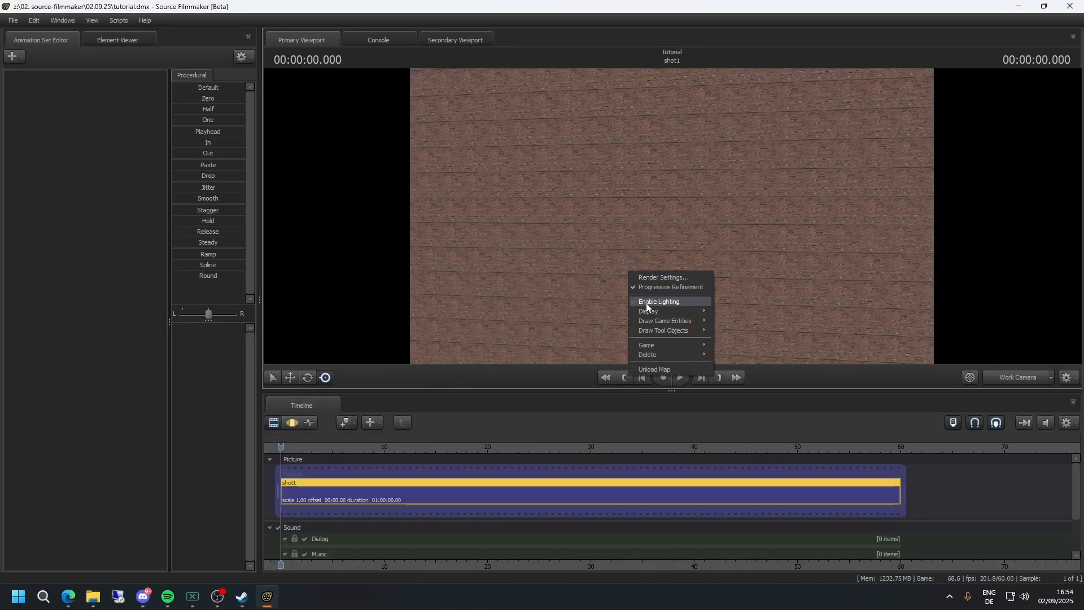
left_click(645, 302)
right_click(605, 196)
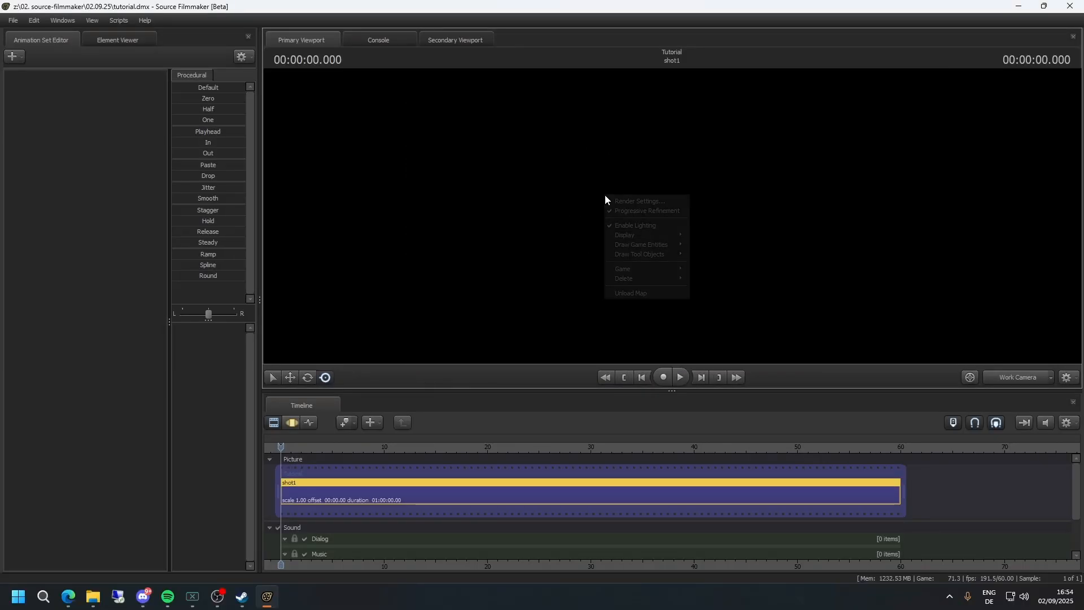
left_click(635, 220)
- Look around the map with the work camera and fly it forward, backward and sideways
left_click_drag(635, 222, 668, 224)
left_click_drag(694, 180, 655, 220)
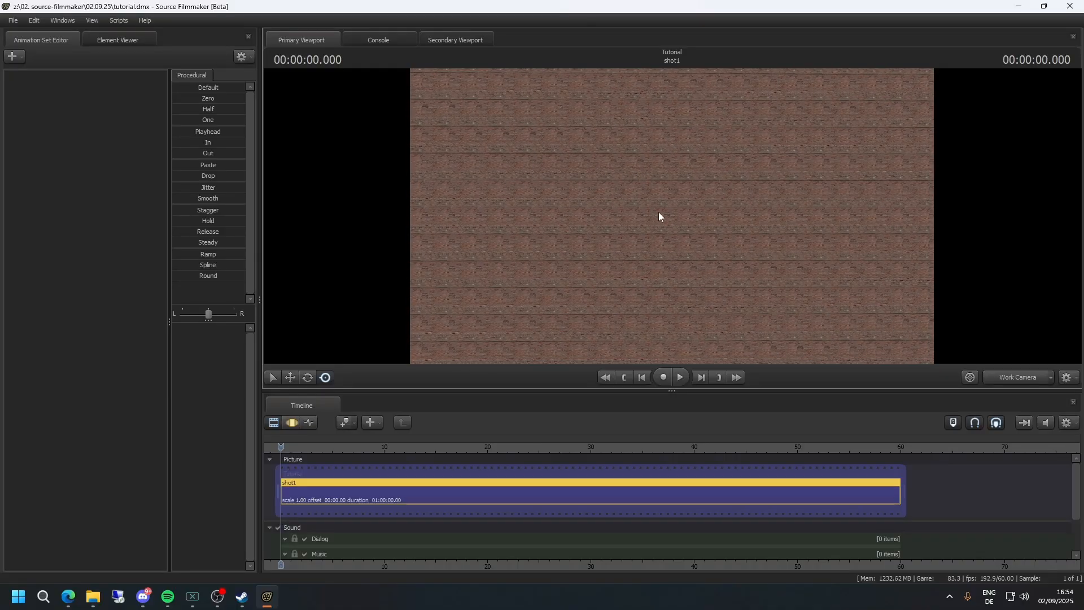
left_click_drag(659, 212, 659, 216)
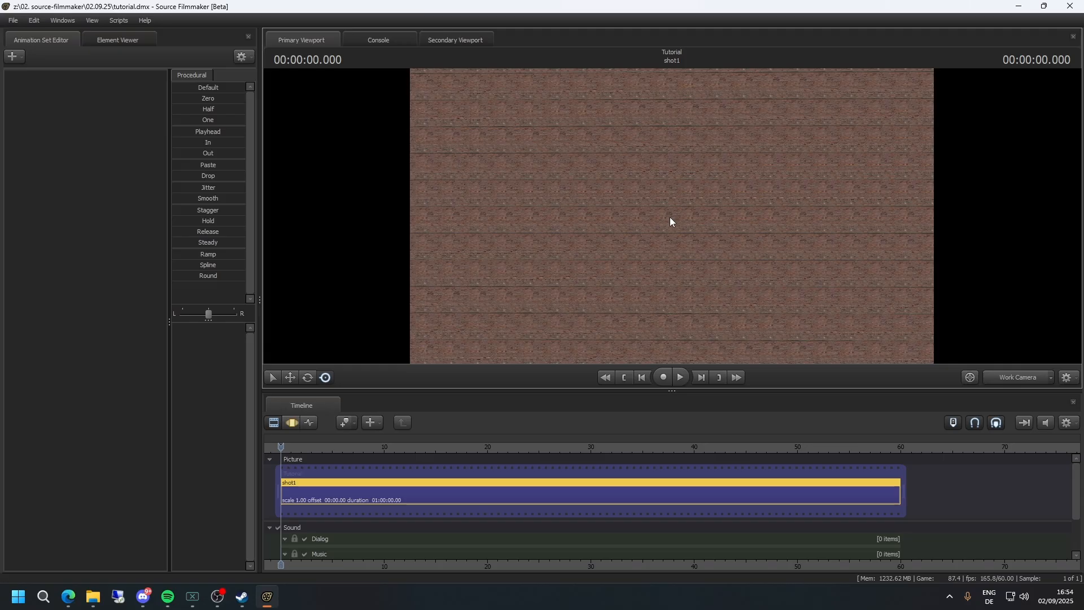
key("w")
key("w")
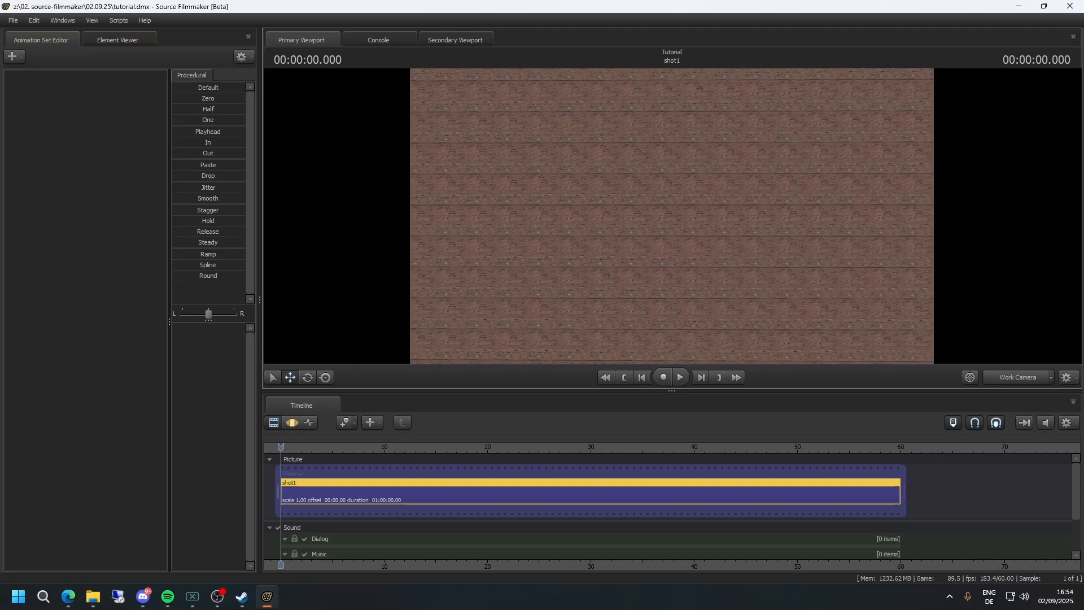
key("s")
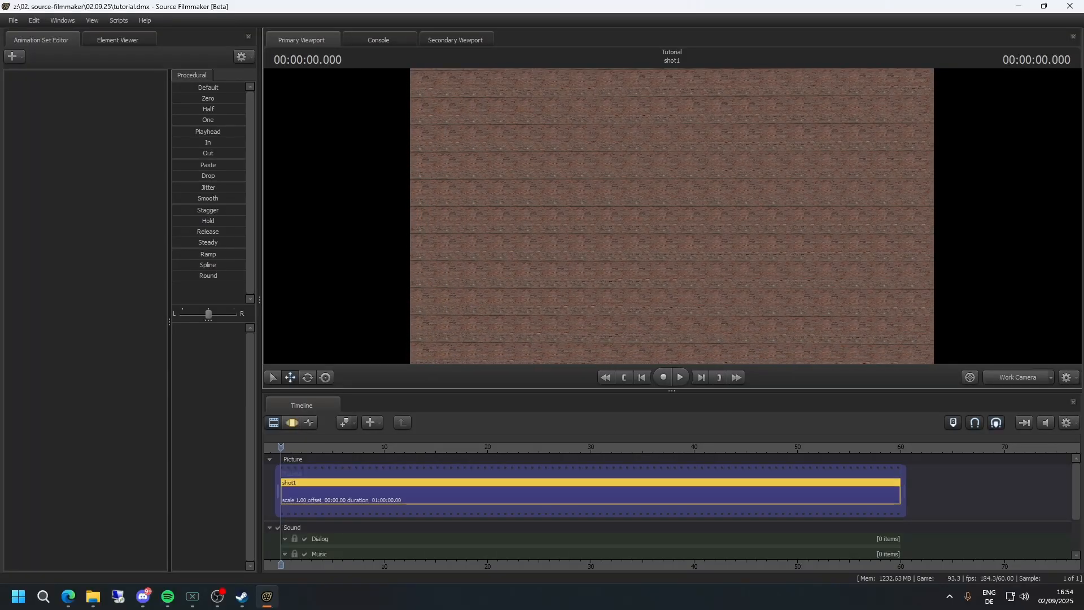
key("a")
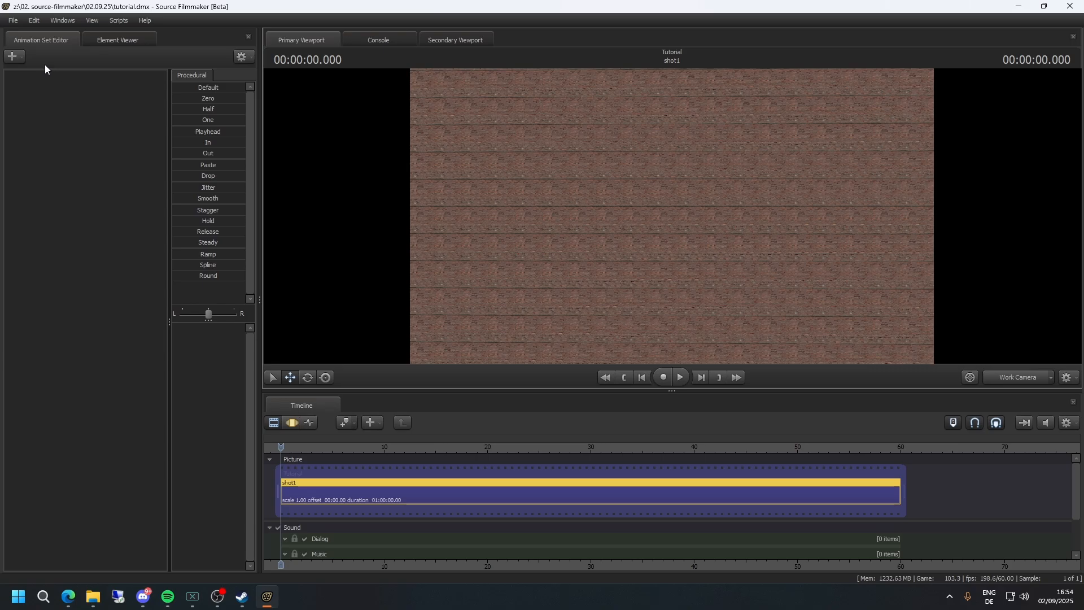
- Start an animation set for a new model, rescan the model files, and widen and centre the model selection window
left_click(18, 57)
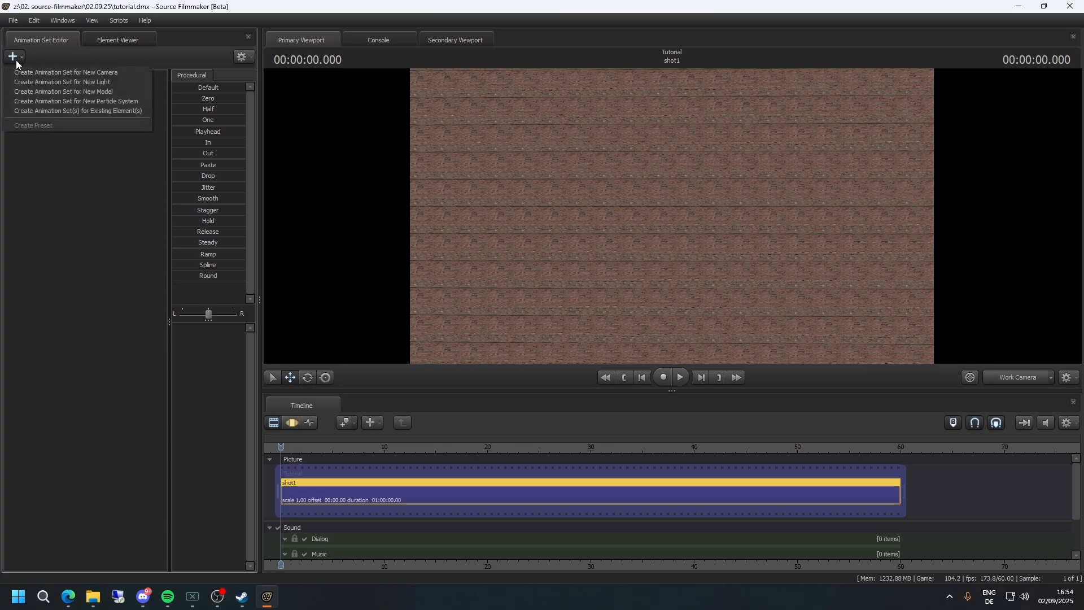
left_click(36, 88)
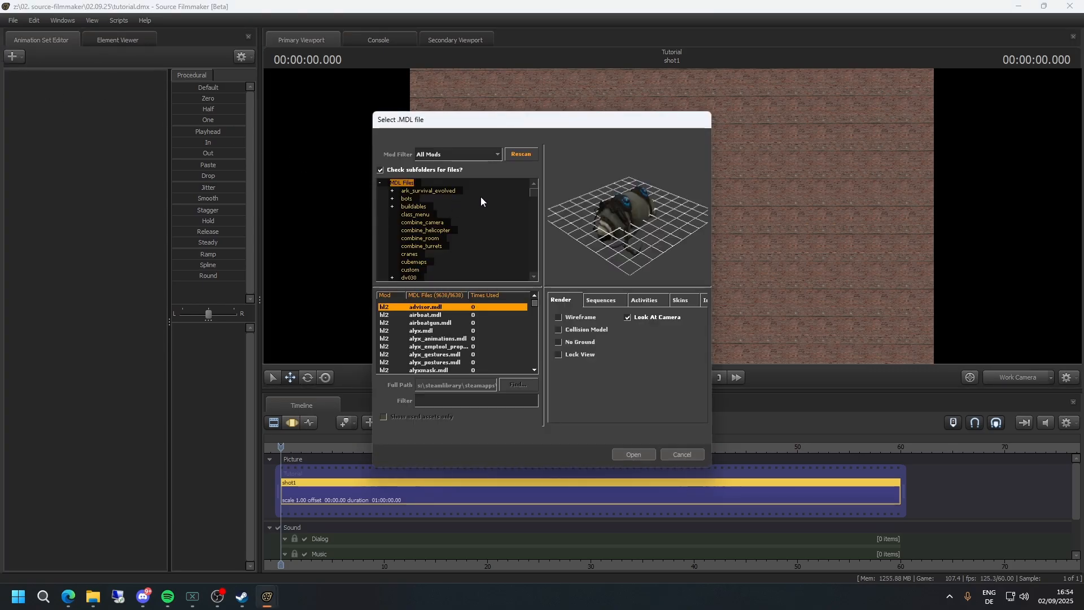
left_click(521, 154)
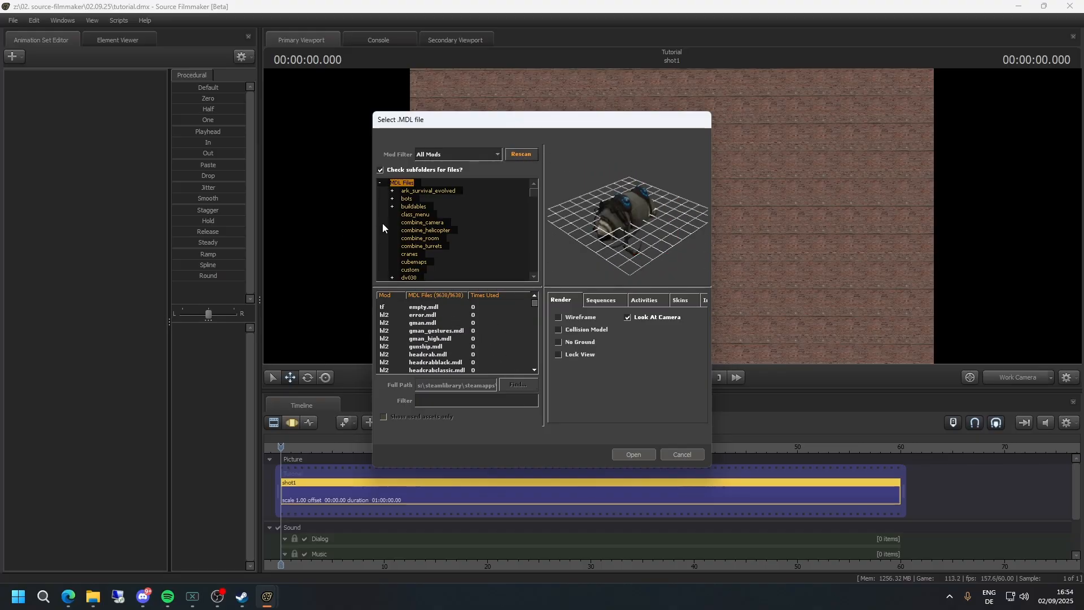
left_click_drag(368, 231, 27, 232)
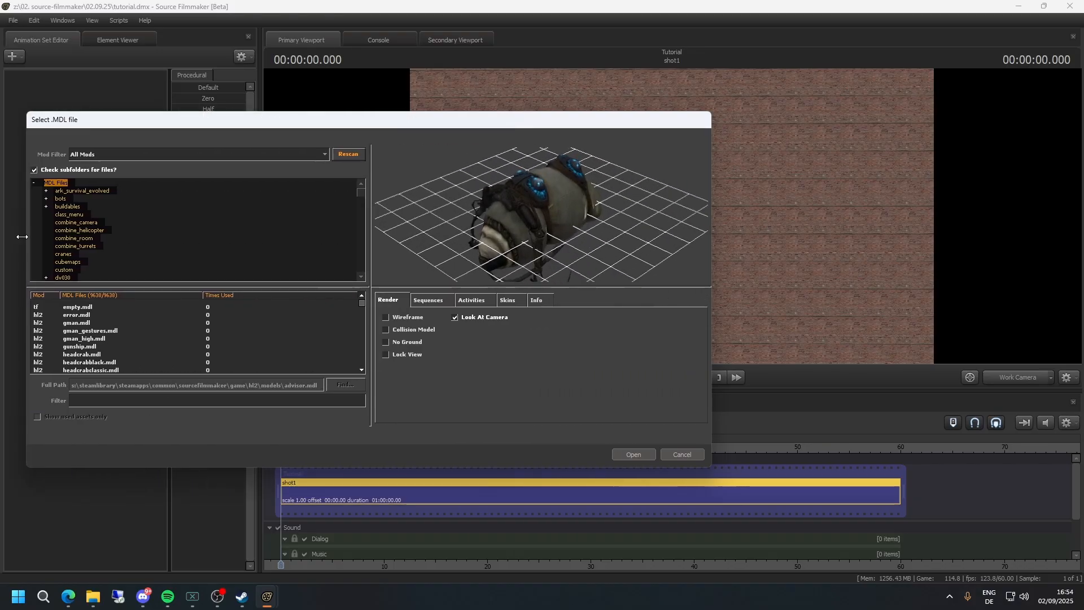
left_click_drag(709, 231, 756, 231)
left_click_drag(431, 123, 596, 125)
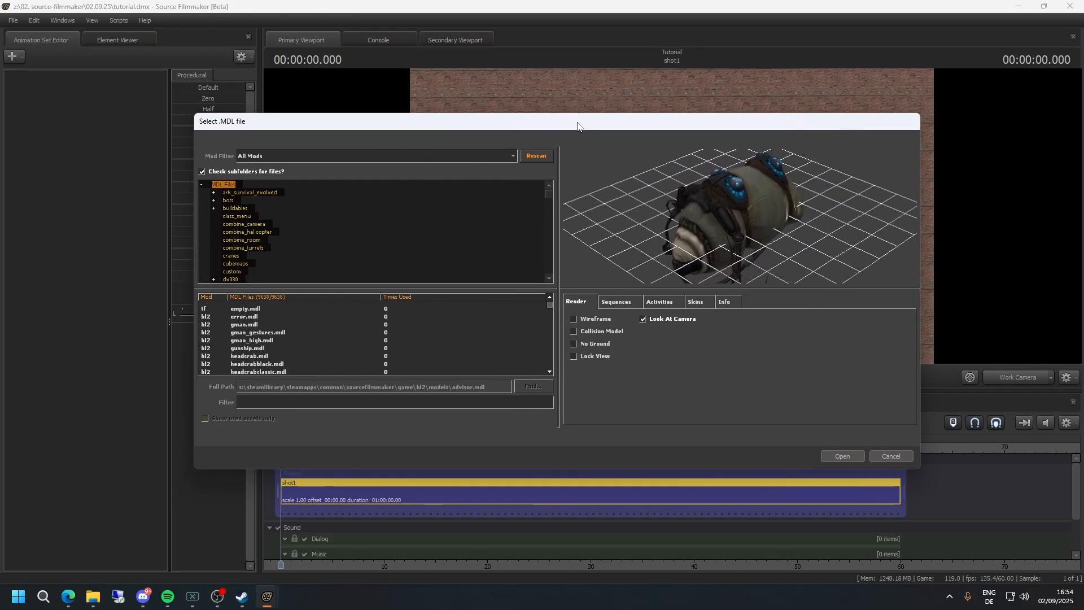
- Browse the full model list and filter it by "inkling"
scroll(328, 344, "down", 10)
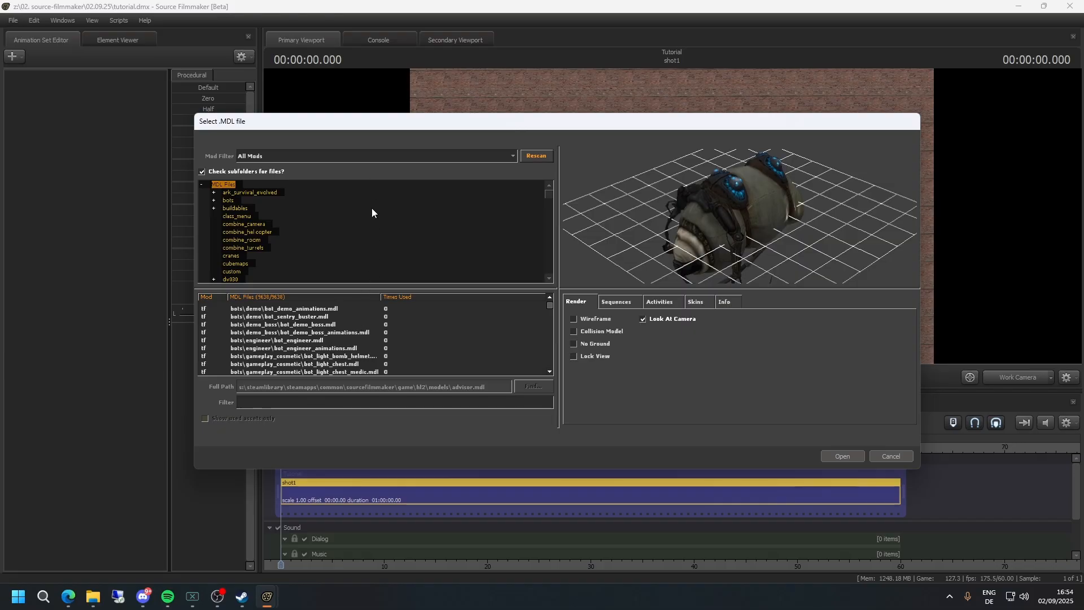
scroll(367, 339, "down", 8)
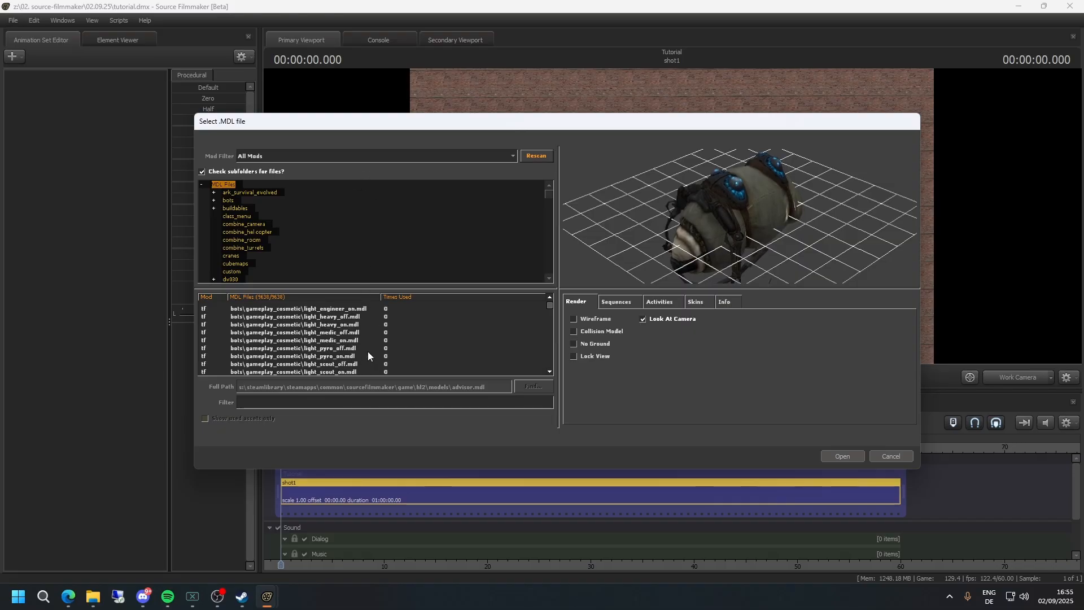
scroll(369, 348, "down", 10)
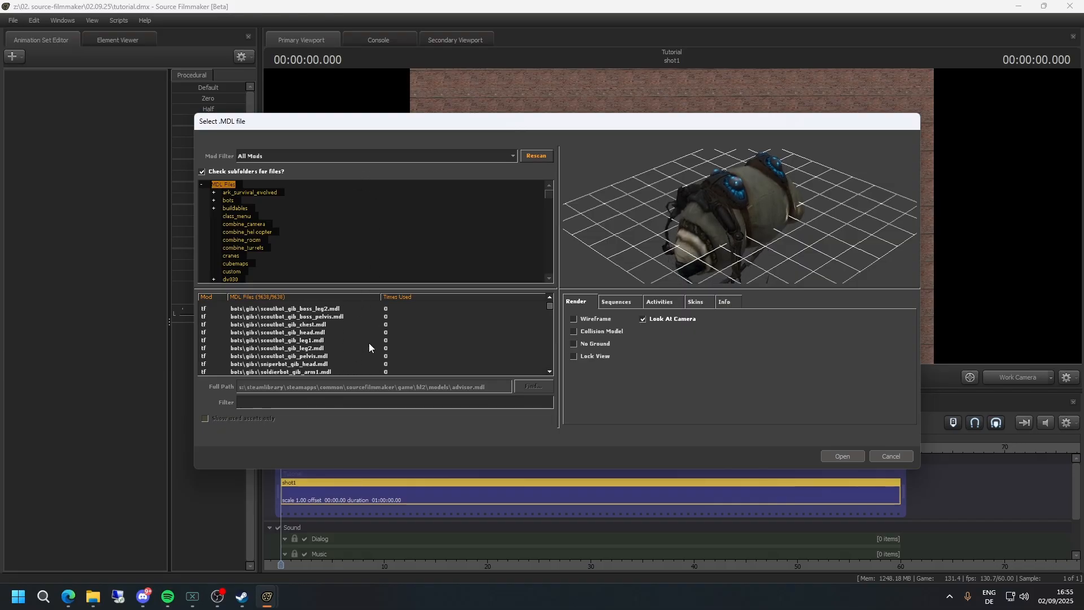
scroll(370, 343, "down", 10)
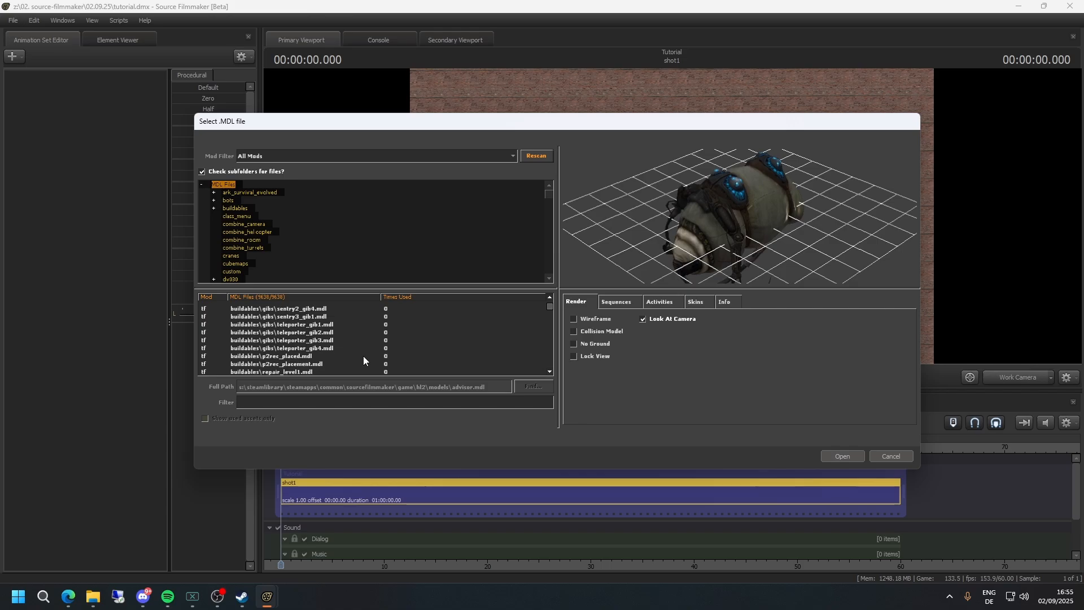
left_click(325, 403)
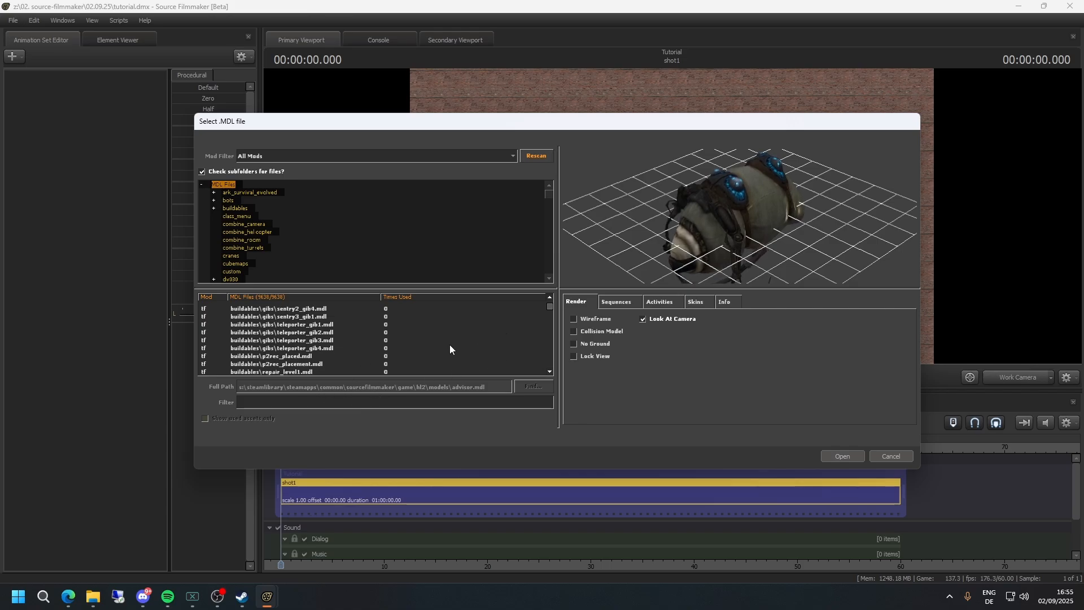
type("inkling")
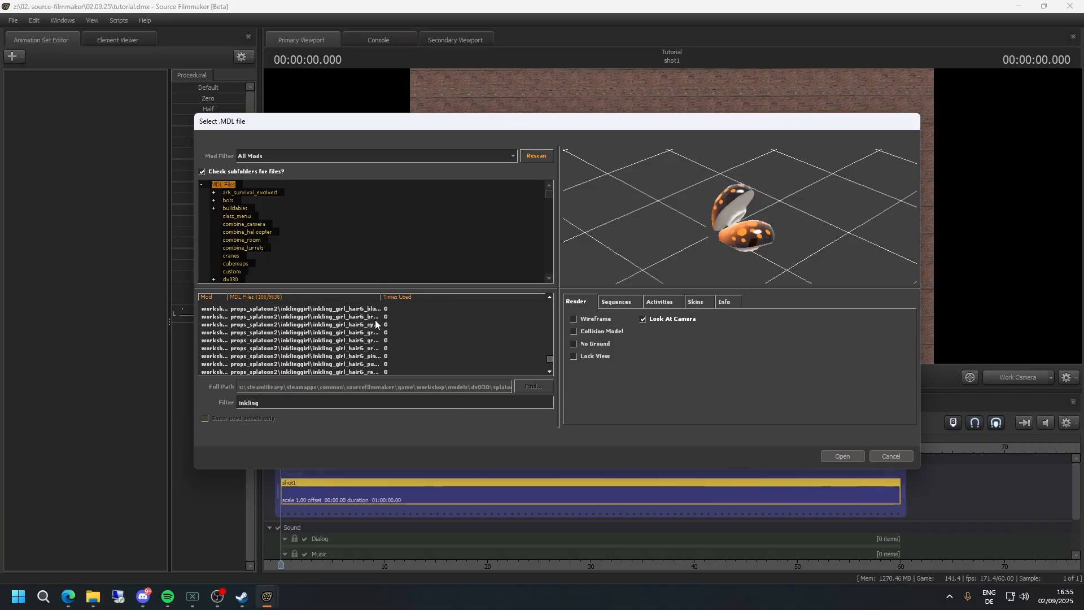
- Look through the filtered inkling models, previewing a splatoon_2 inkling boy hairstyle part and the first props_splatoon2 inkling boy model
scroll(375, 320, "up", 10)
scroll(372, 324, "up", 5)
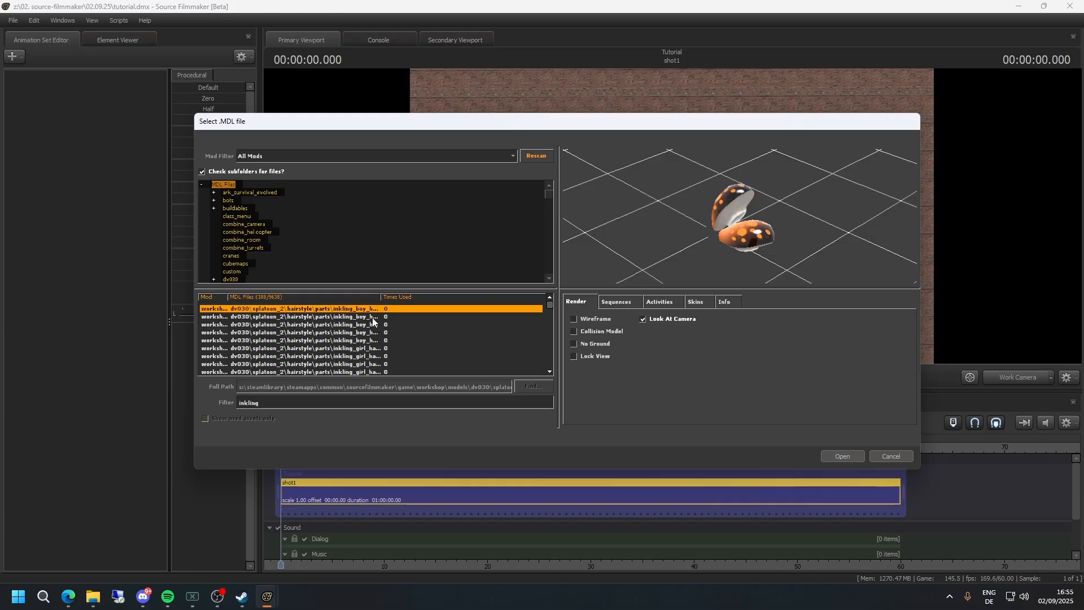
left_click(372, 317)
scroll(375, 336, "down", 3)
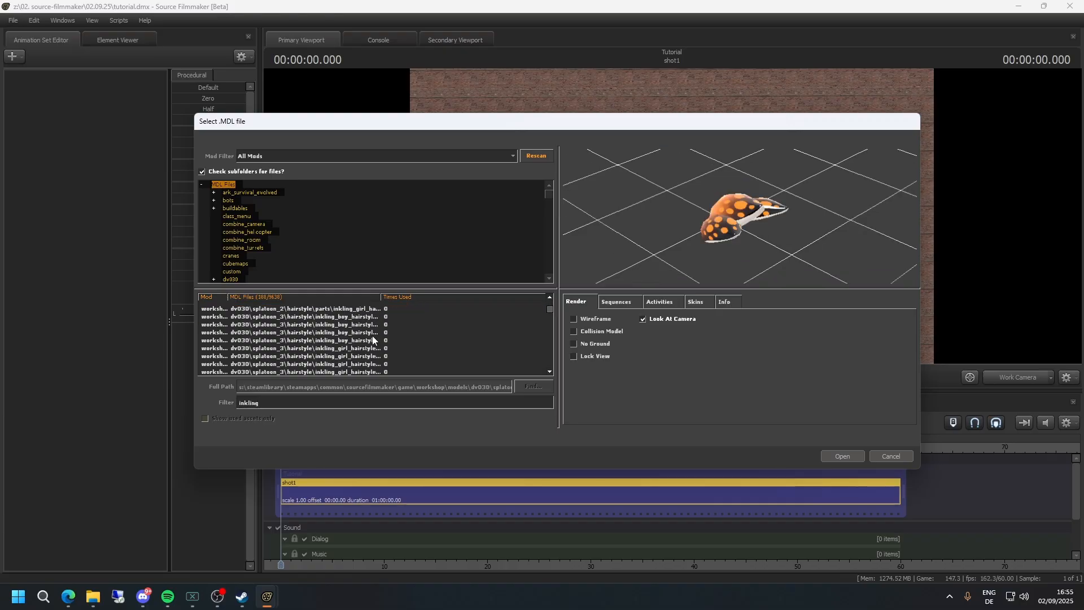
scroll(370, 331, "down", 3)
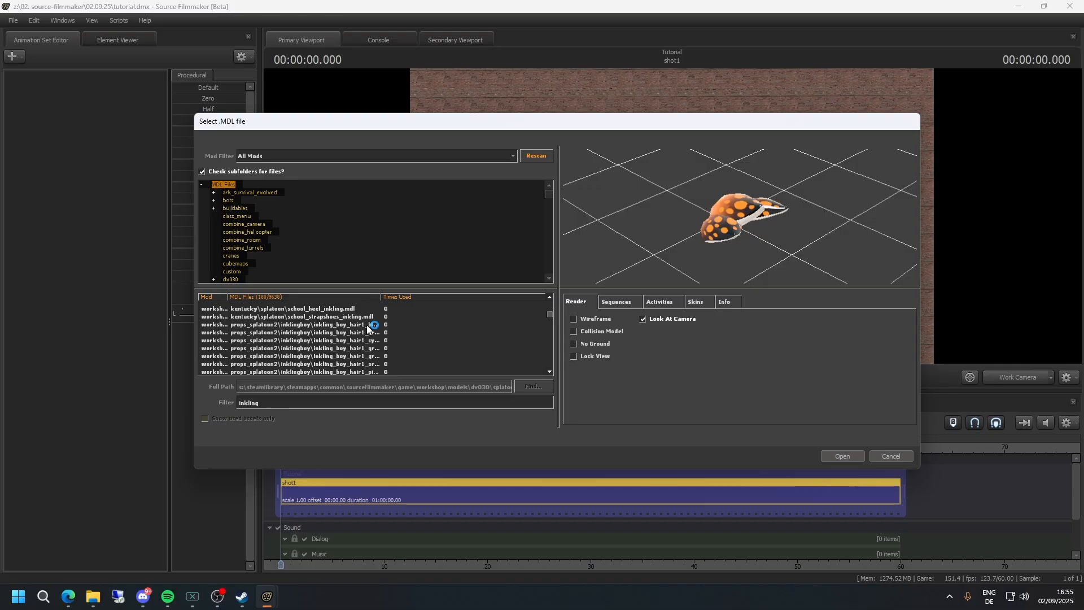
left_click(367, 324)
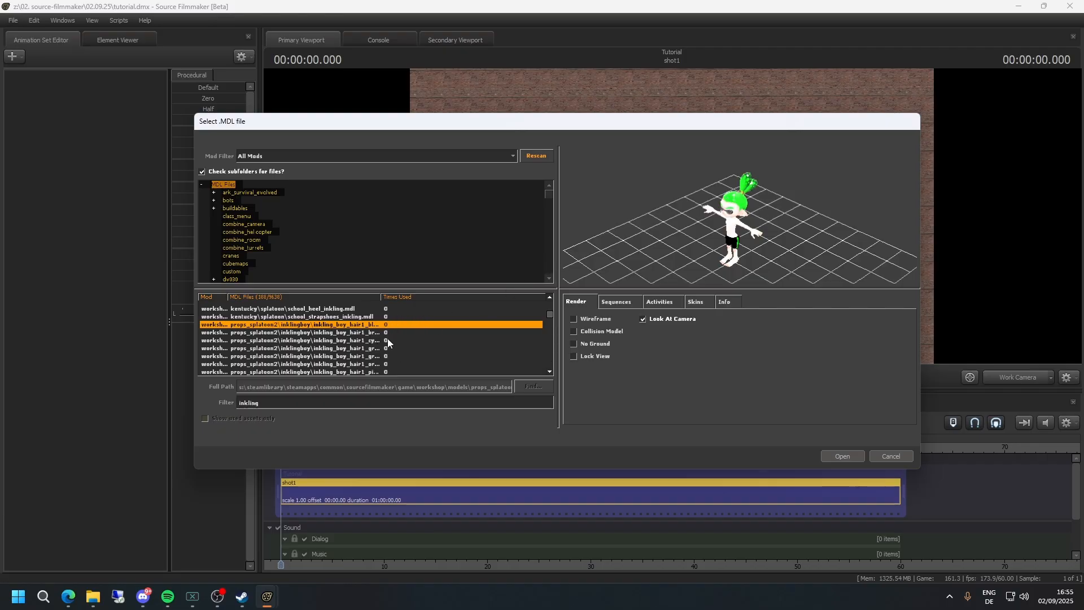
- Load the props_splatoon2 model inkling_girl_hair1_blueeye1 into the scene and frame it with the work camera
scroll(376, 339, "down", 10)
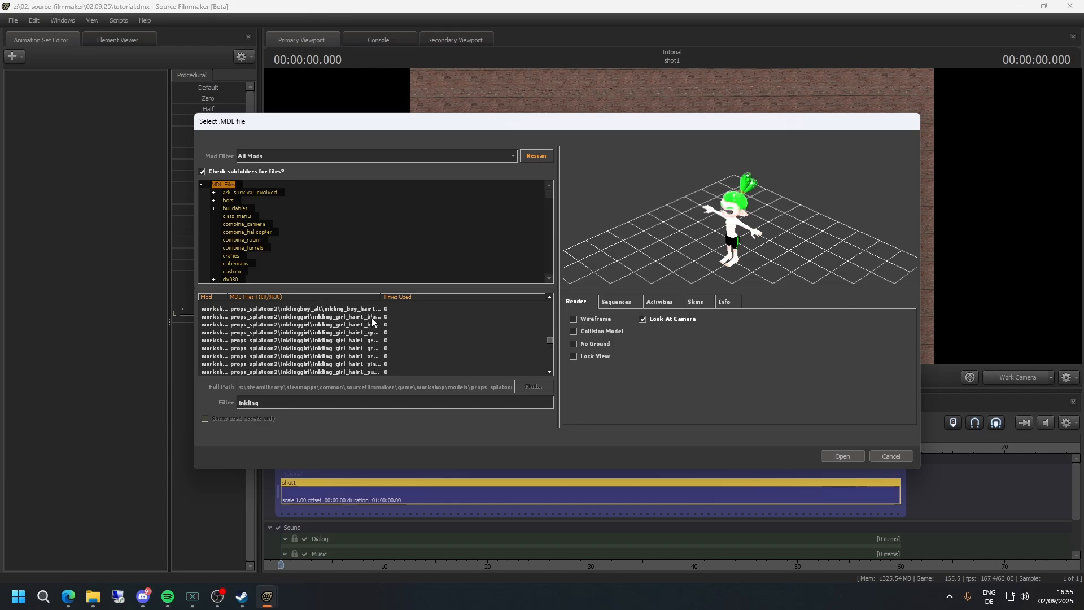
left_click(372, 317)
double_click(377, 317)
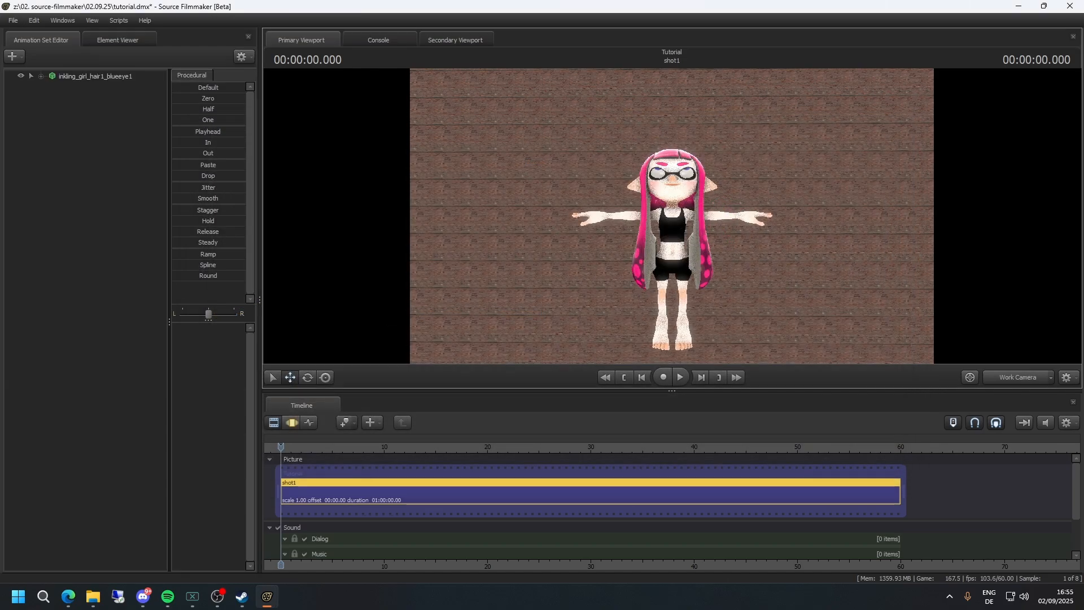
mouse_move(671, 216)
left_mouse_down()
mouse_move(671, 229)
mouse_move(671, 215)
left_mouse_up()
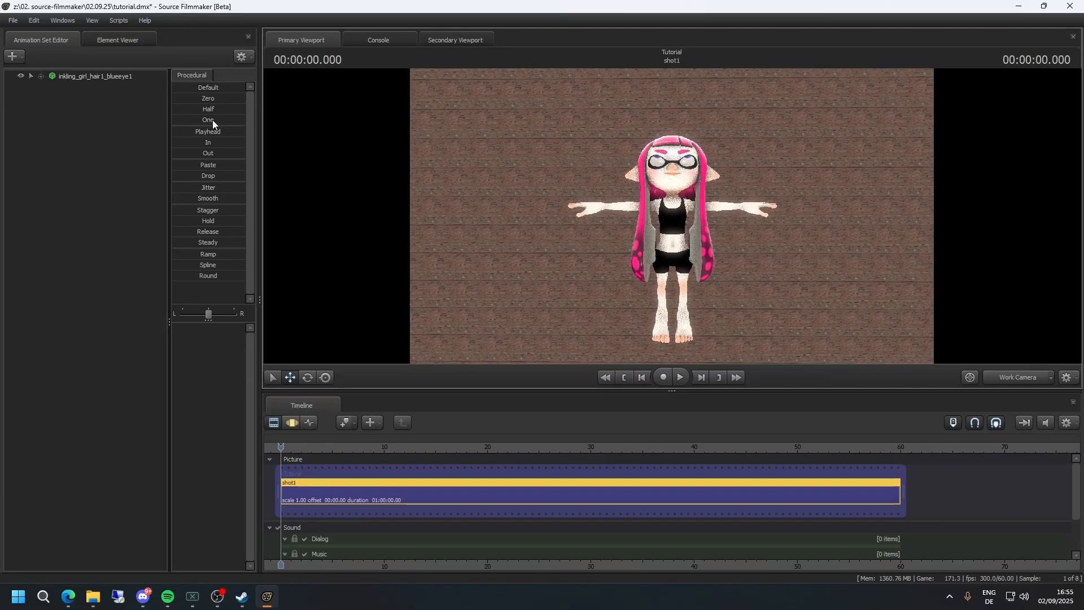
- Select the inkling girl's animation set and look through its list of eye and bone controls
left_click(110, 77)
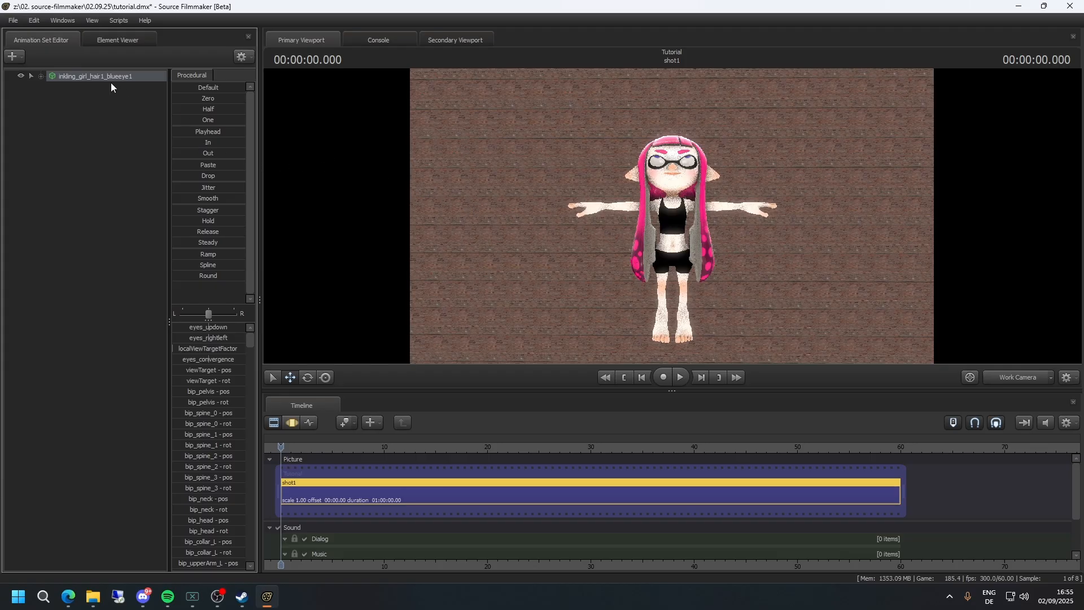
left_click(71, 110)
left_click(74, 83)
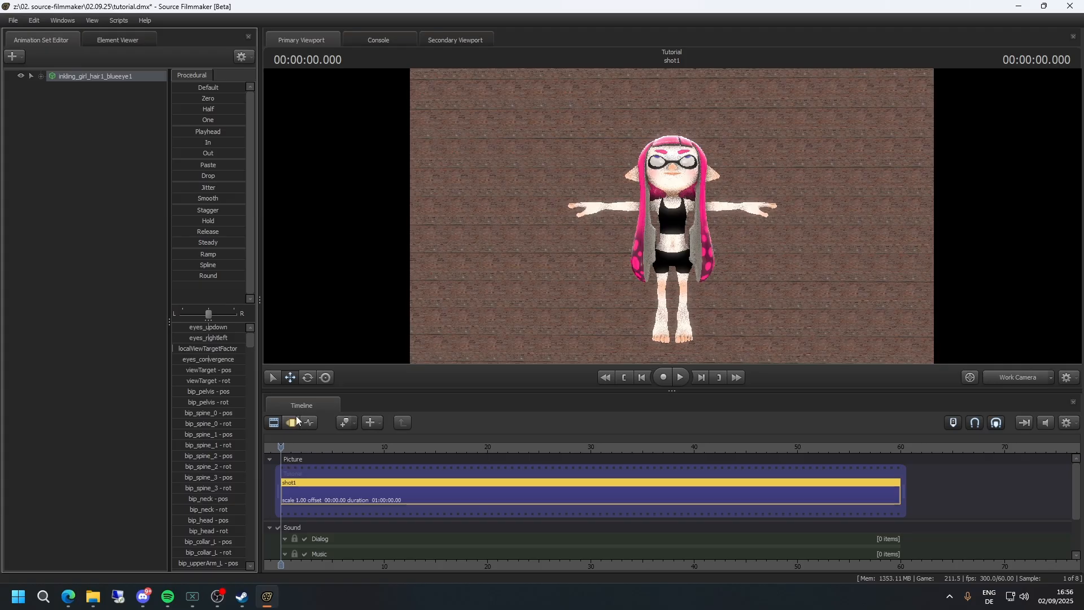
scroll(215, 484, "down", 4)
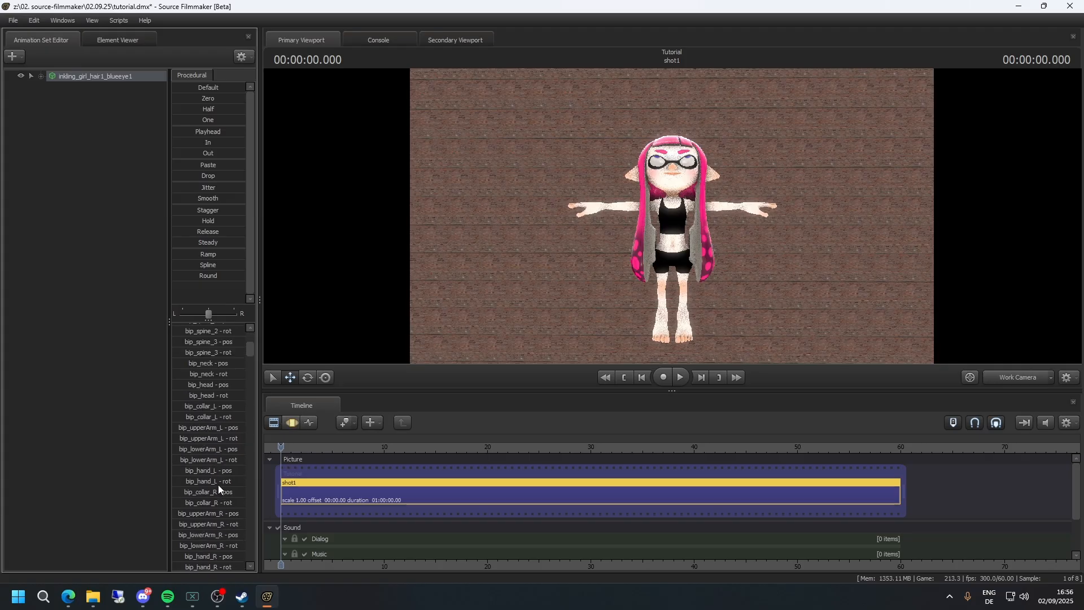
scroll(218, 485, "up", 4)
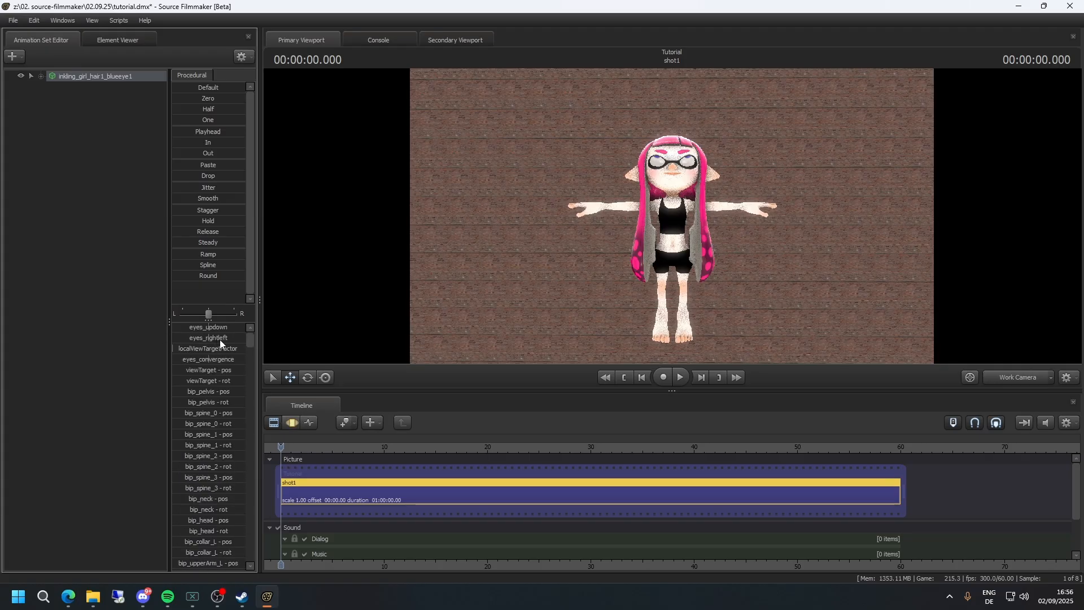
- Switch the timeline to the Motion Editor and move the whole inkling model slightly sideways by its root control
left_click(293, 423)
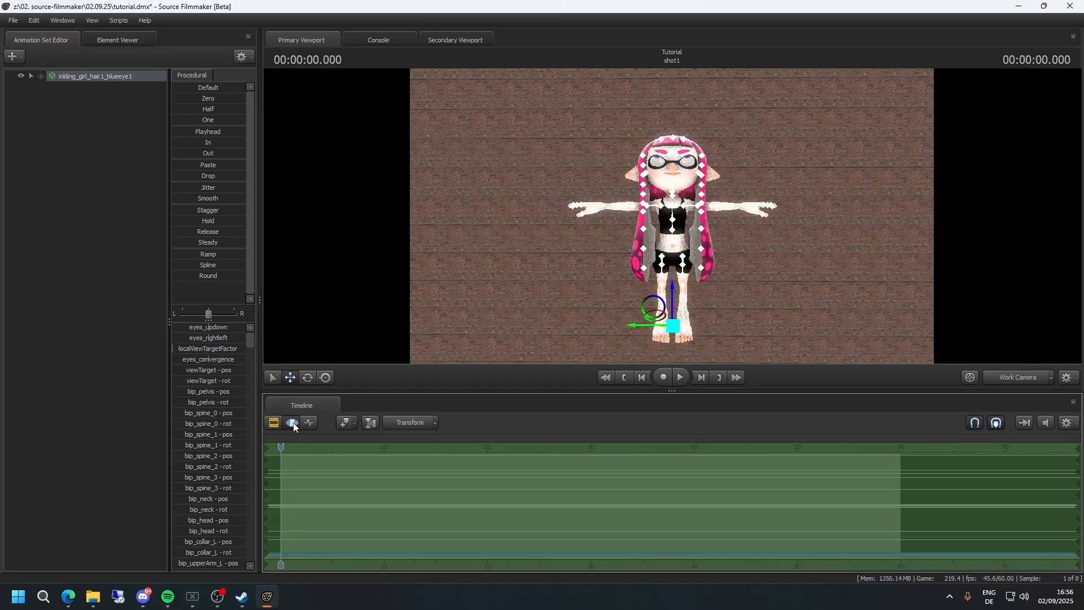
left_click_drag(632, 325, 651, 309)
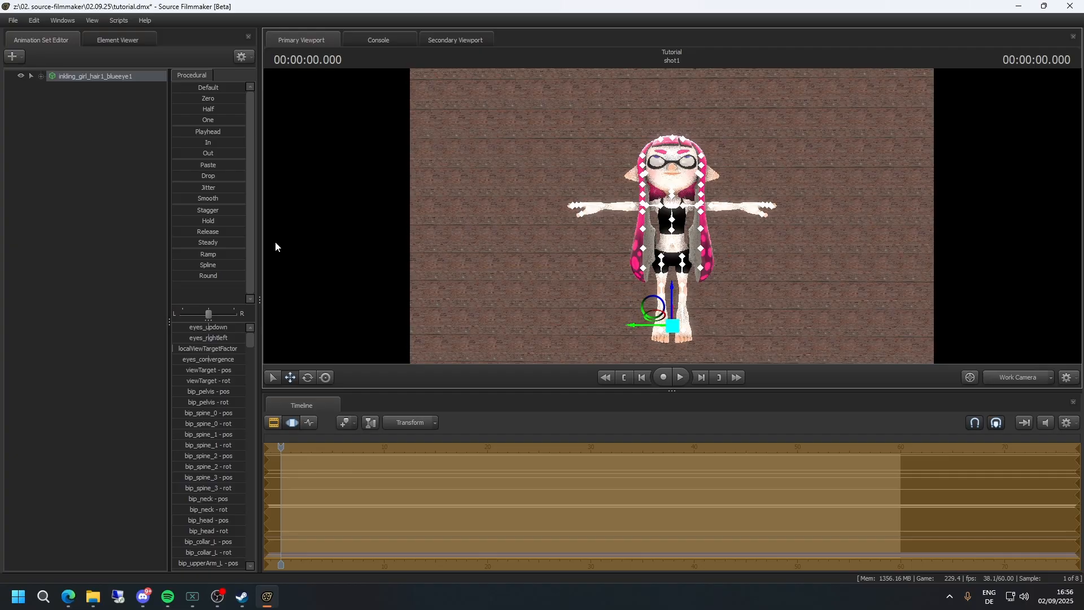
mouse_move(644, 325)
left_mouse_down()
mouse_move(597, 320)
mouse_move(639, 320)
left_mouse_up()
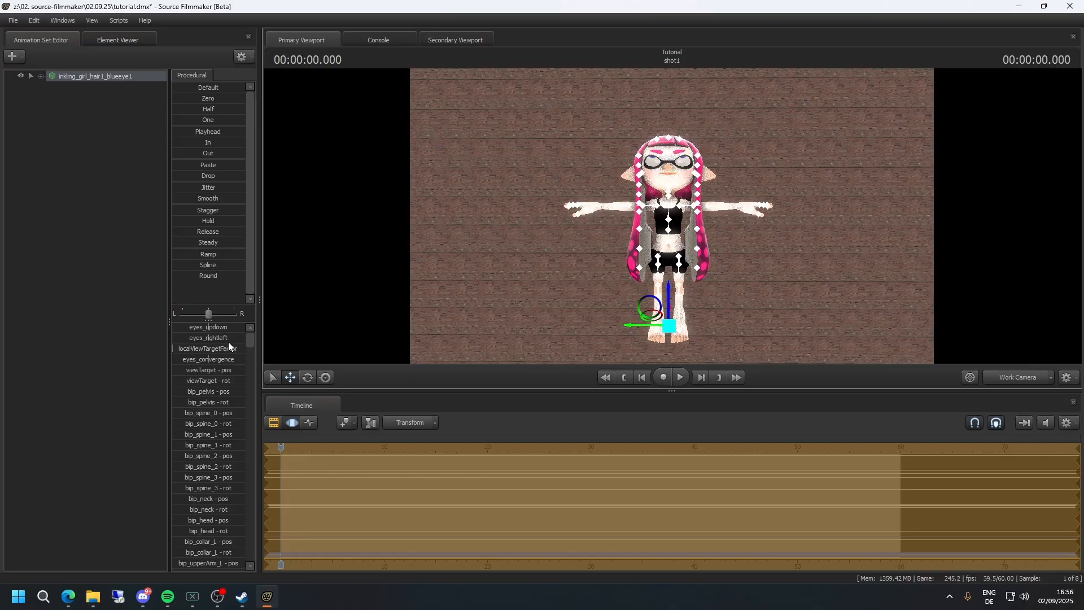
- Raise the model's localViewTargetFactor to its maximum and test the eyes_updown control
left_click_drag(189, 350, 255, 366)
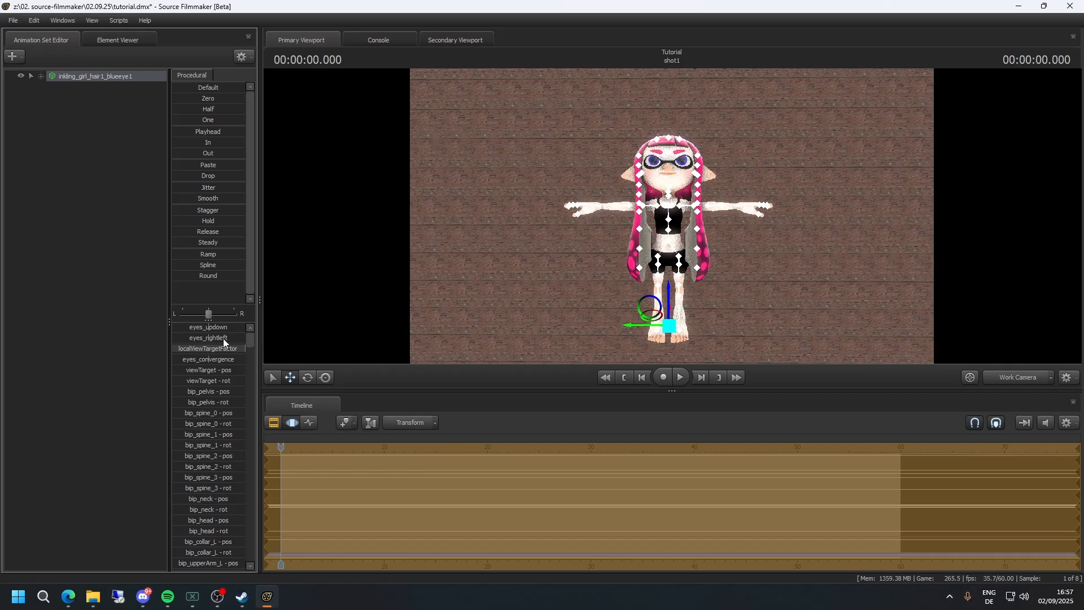
mouse_move(206, 326)
left_mouse_down()
mouse_move(226, 327)
mouse_move(210, 327)
left_mouse_up()
left_click(278, 338)
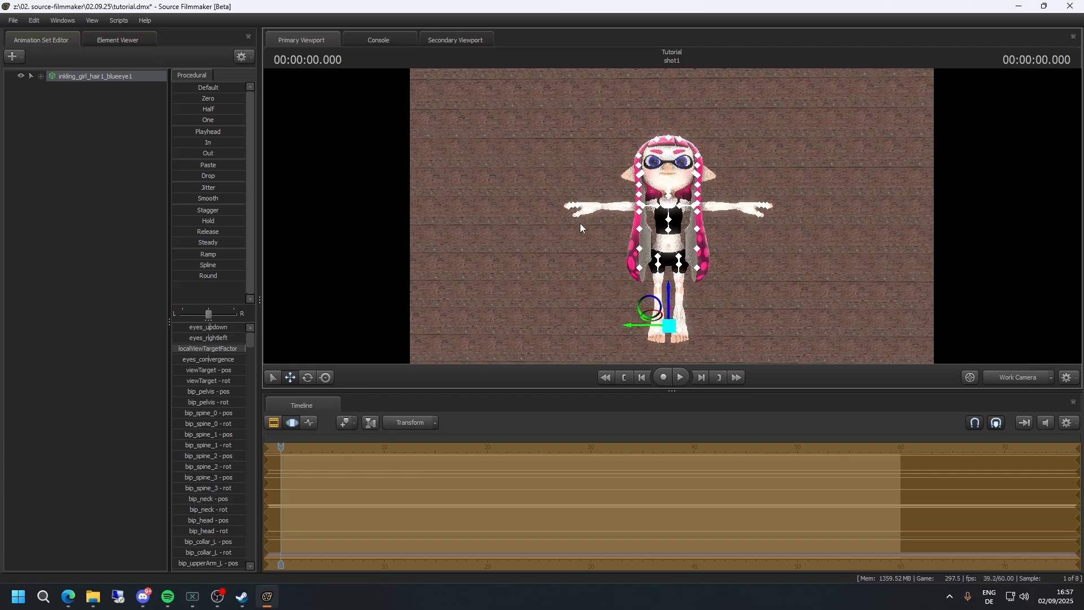
- Expand the model's control groups, examine individual bones in the Arms group, and reselect the whole model
left_click(41, 75)
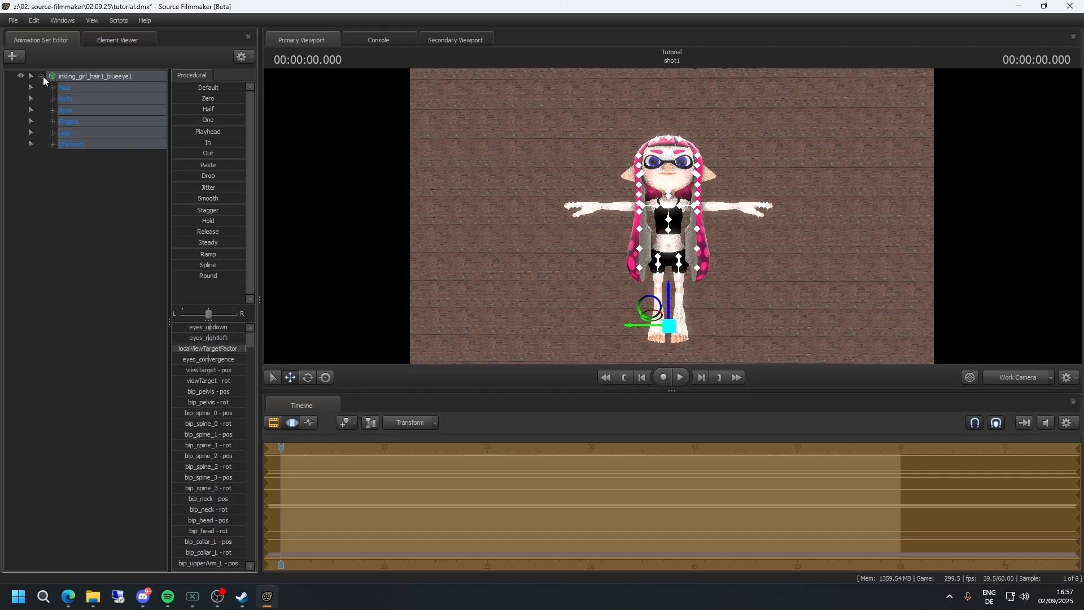
left_click(51, 110)
left_click(110, 165)
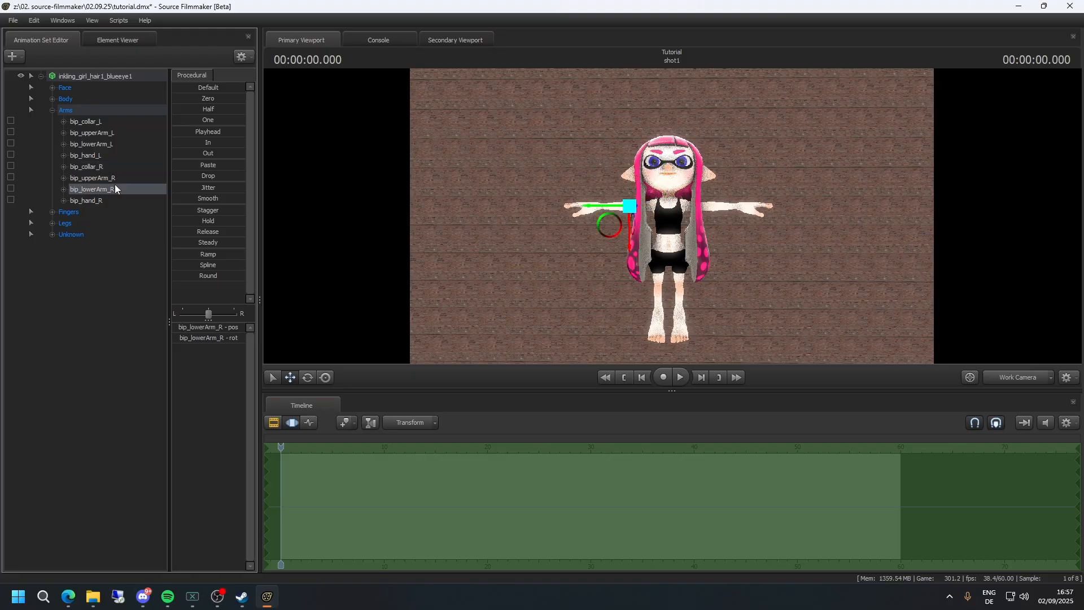
left_click(113, 123)
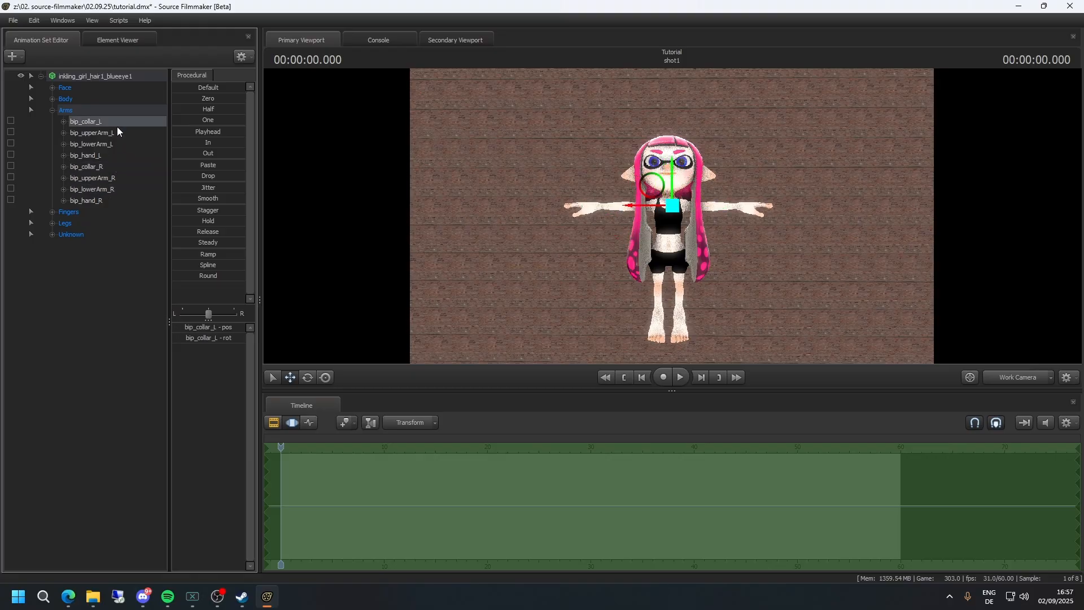
left_click(87, 76)
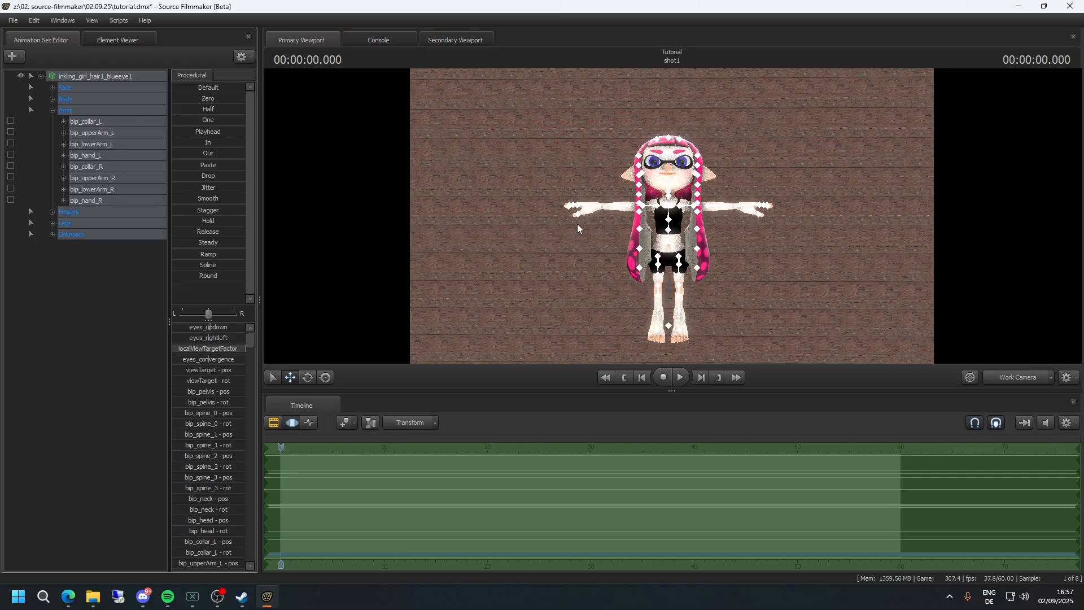
- Try picking arm bones directly on the model in the viewport and moving the bip_arm1_R bone
left_click(659, 208)
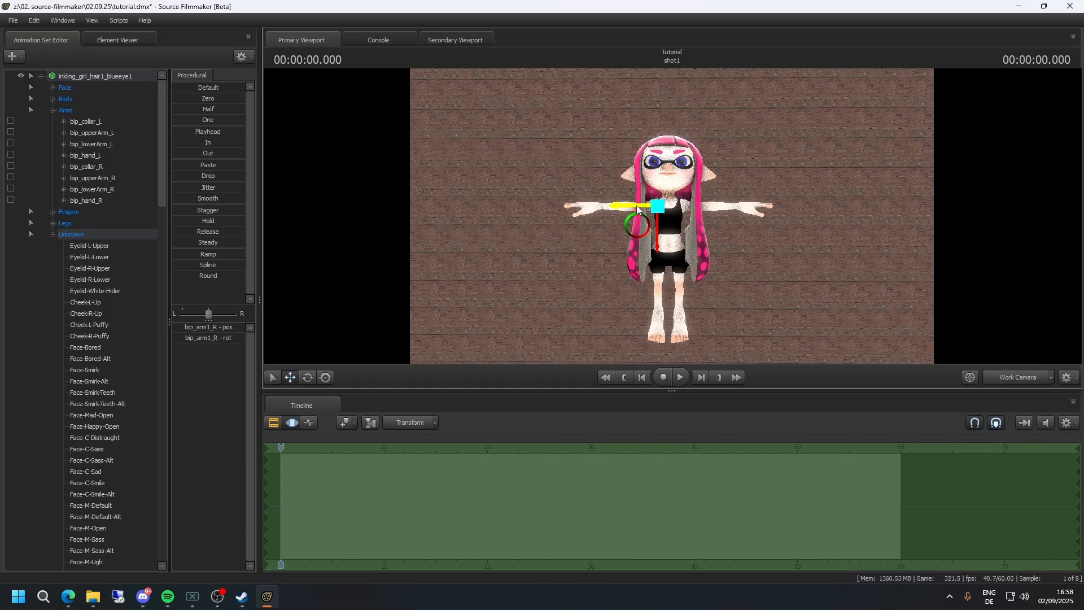
mouse_move(633, 210)
left_mouse_down()
mouse_move(513, 210)
mouse_move(635, 215)
left_mouse_up()
left_click(661, 219)
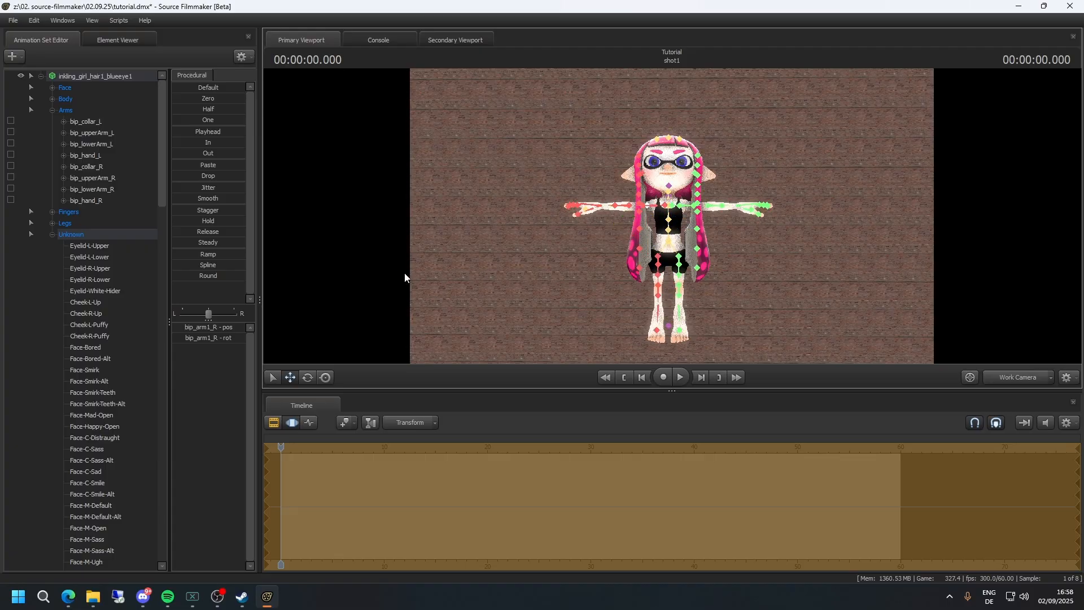
key("ctrl")
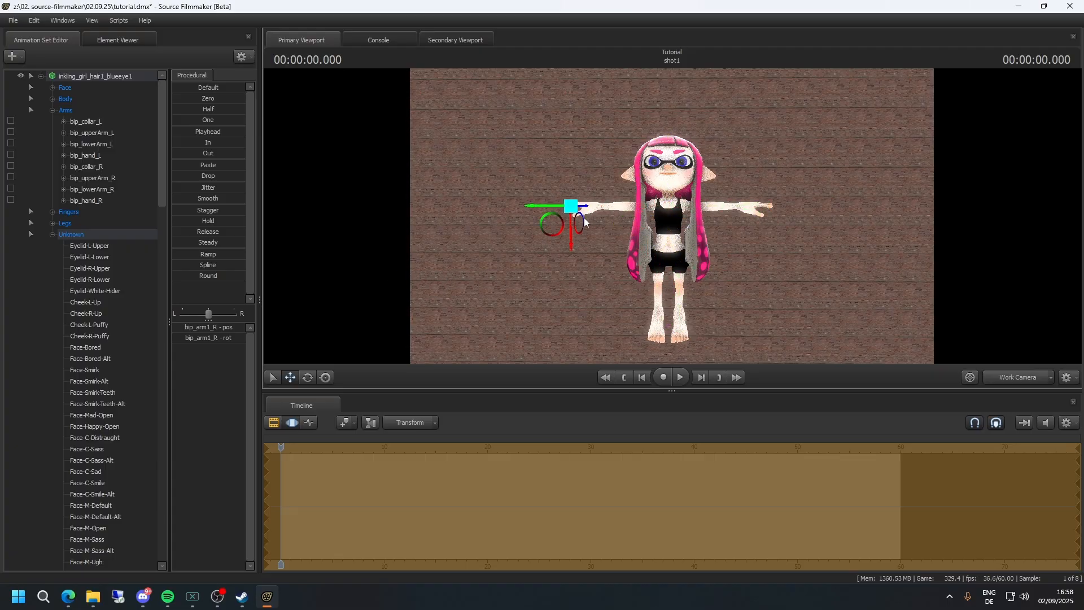
left_click(579, 214, "ctrl")
key("ctrl")
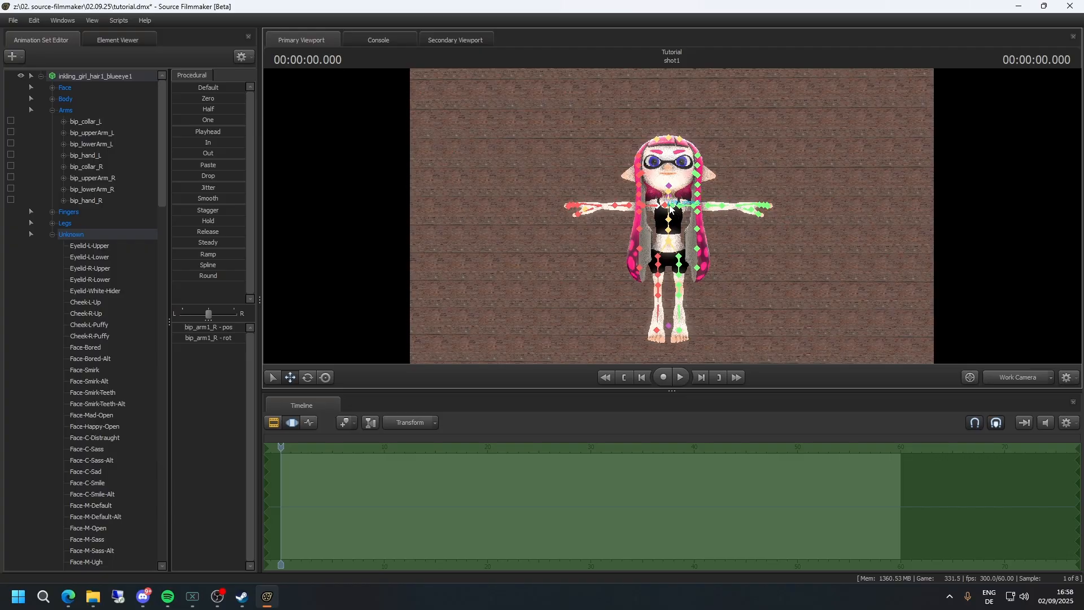
key("ctrl")
left_click(618, 218)
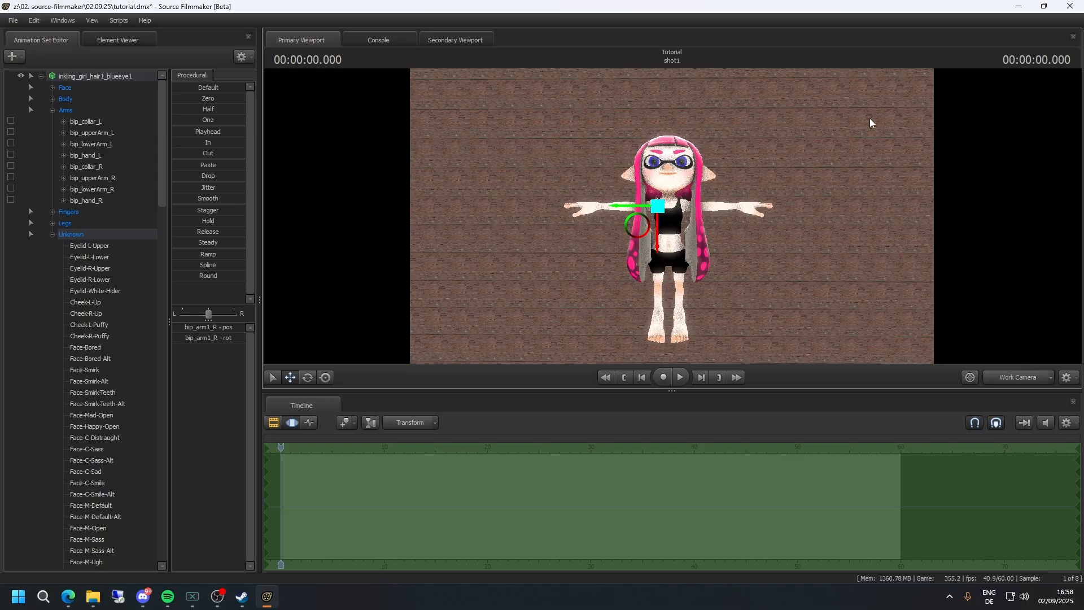
- Select the bip_upperArm_R bone in the viewport and rotate the right arm down beside the body
left_click_drag(845, 189, 849, 177)
key("w")
key("w")
key("w")
key("w")
left_click_drag(651, 211, 663, 219)
key("ctrl")
left_click(631, 206, "ctrl")
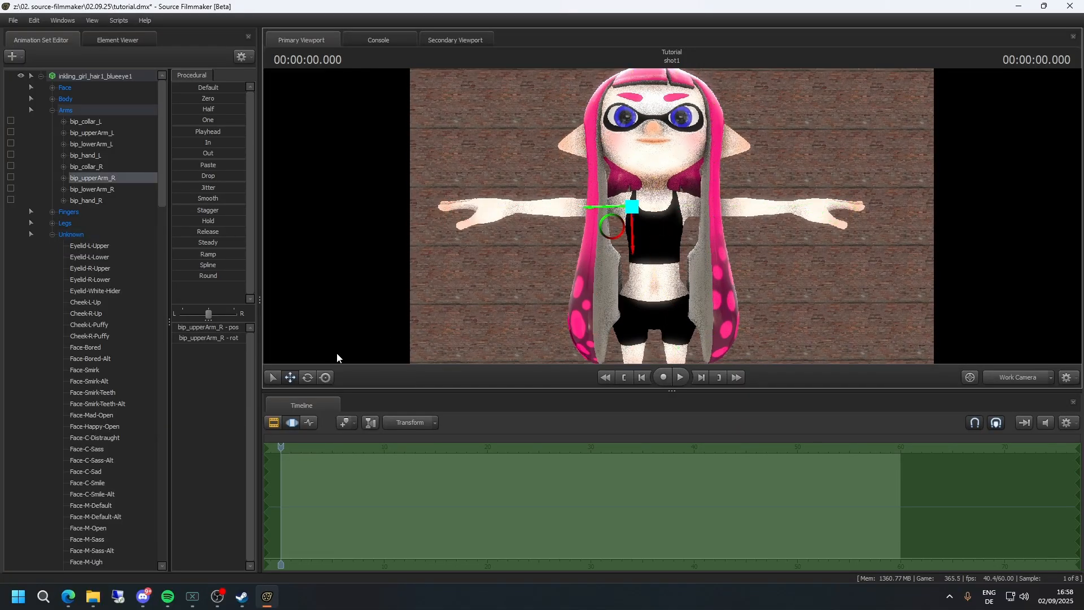
left_click(308, 377)
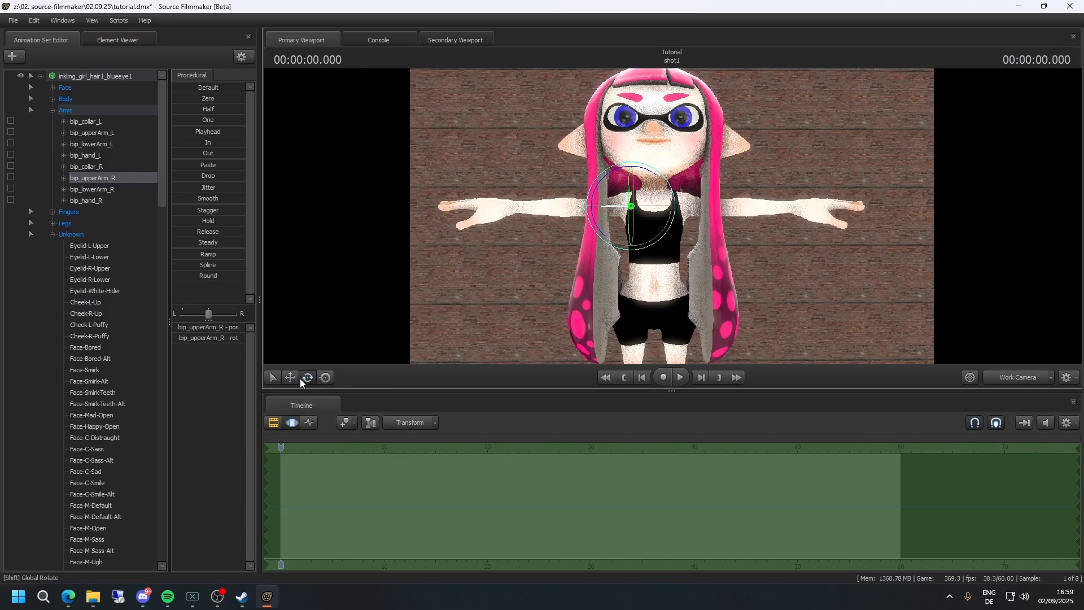
left_click_drag(672, 228, 656, 181)
- Select the bip_upperArm_L bone in the viewport and rotate the left arm down beside the body
key("ctrl")
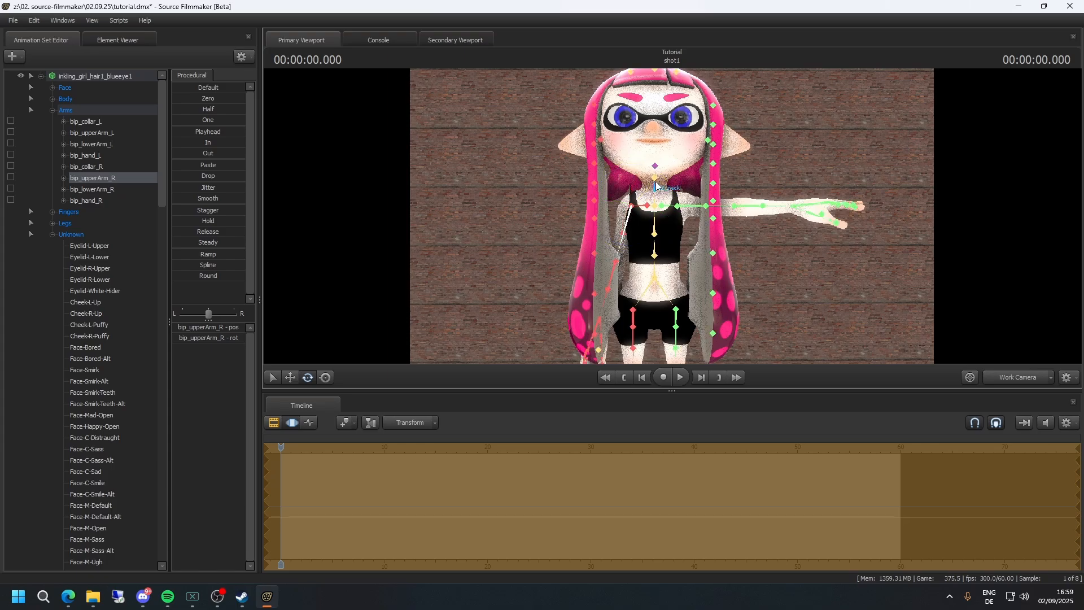
left_click(699, 210, "ctrl")
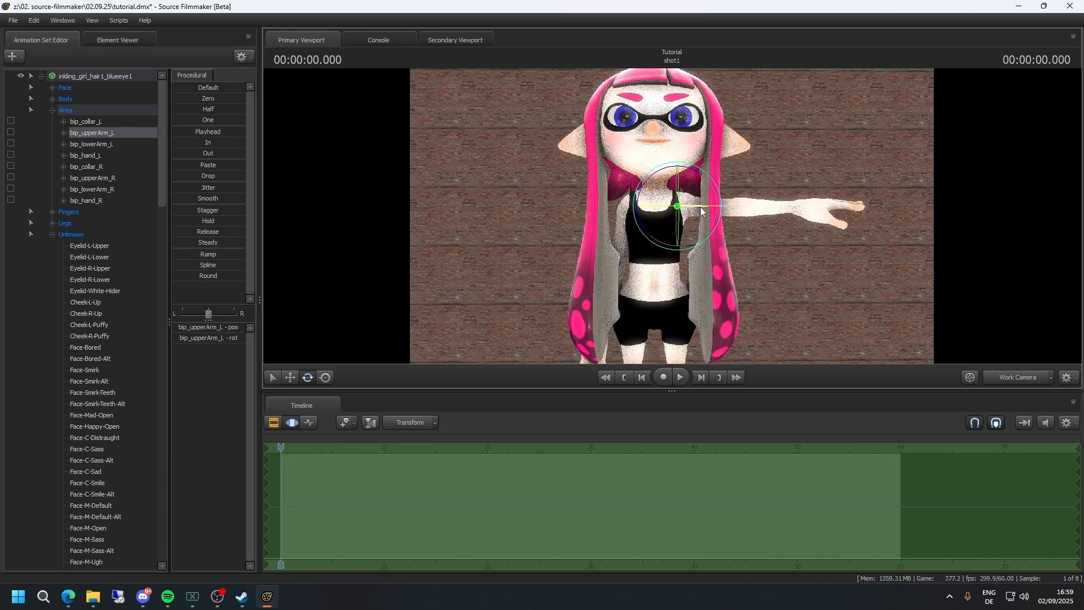
left_click_drag(702, 212, 636, 228)
- Switch the timeline to the Clip Editor and examine the posed model's face and upper body from near and far
left_click(273, 423)
key("w")
key("s")
key("w")
key("s")
key("w")
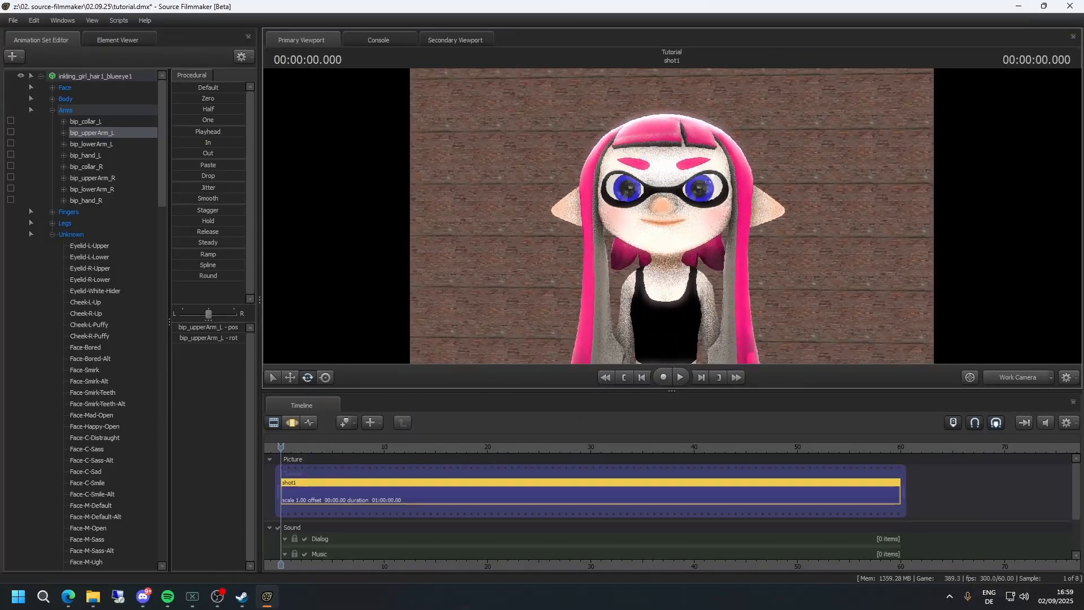
key("w")
key("w")
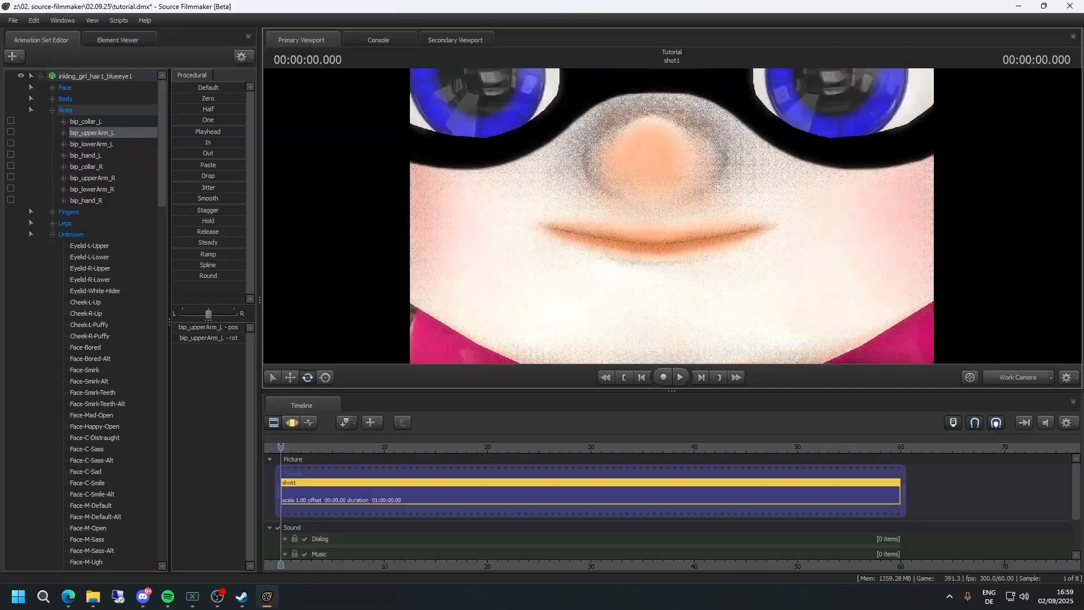
key("s")
key("s")
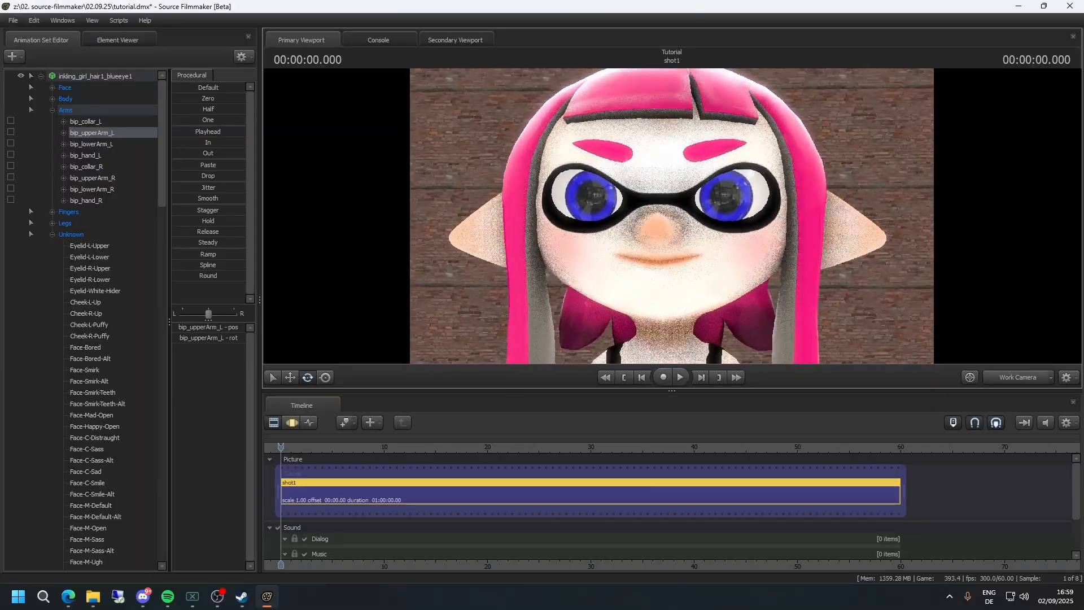
- Clear the bone selection in the Motion Editor and activate the Select tool for the viewport
key("F3")
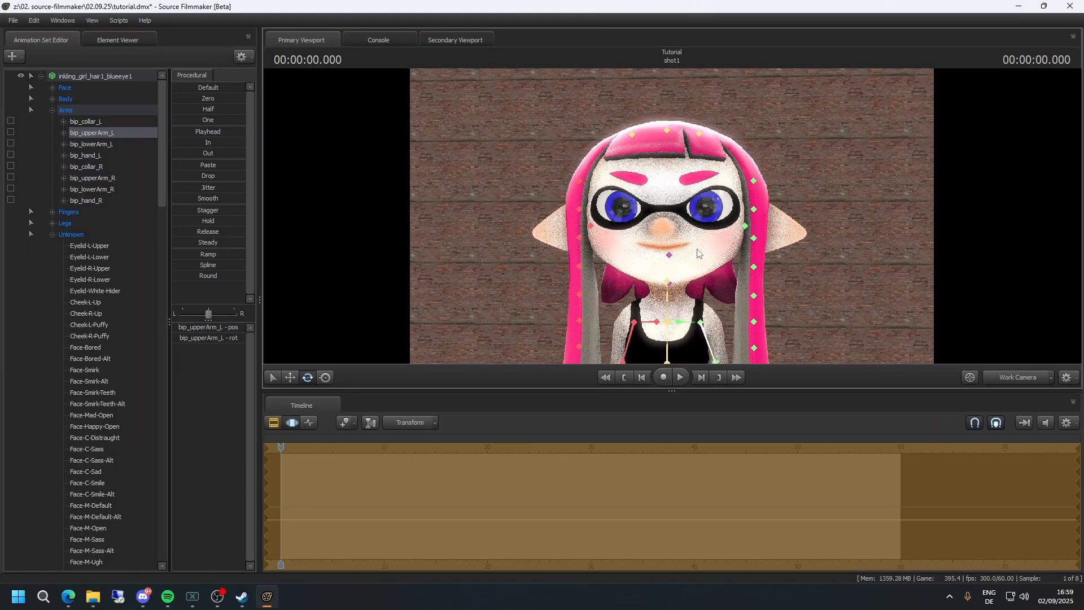
left_click_drag(842, 269, 879, 407, "ctrl")
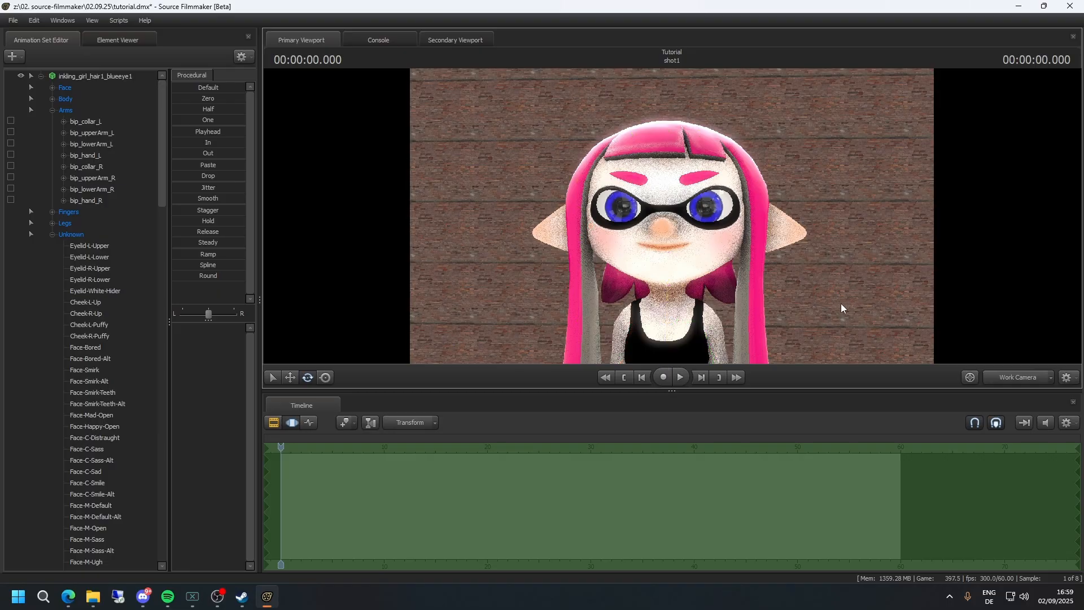
left_click(272, 377)
left_click_drag(384, 286, 435, 339)
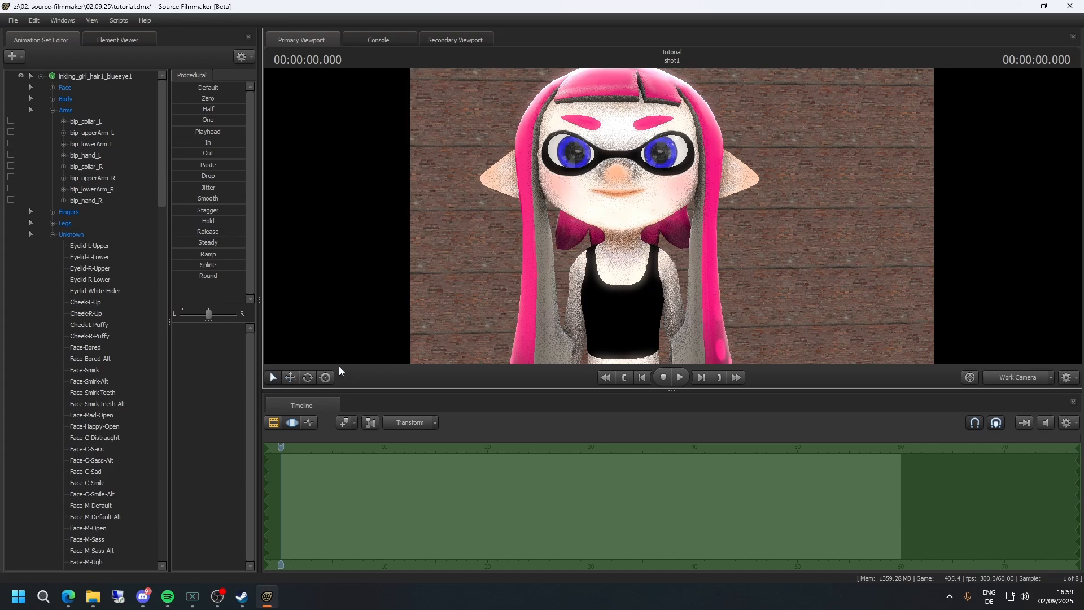
- Activate the Move tool and examine the posed model's hands, legs and feet in the viewport
mouse_move(633, 181)
left_mouse_down()
mouse_move(617, 241)
mouse_move(603, 146)
mouse_move(612, 178)
left_mouse_up()
left_click(292, 379)
left_click_drag(484, 252, 467, 353)
left_click_drag(669, 300, 668, 235)
left_click_drag(526, 233, 526, 309)
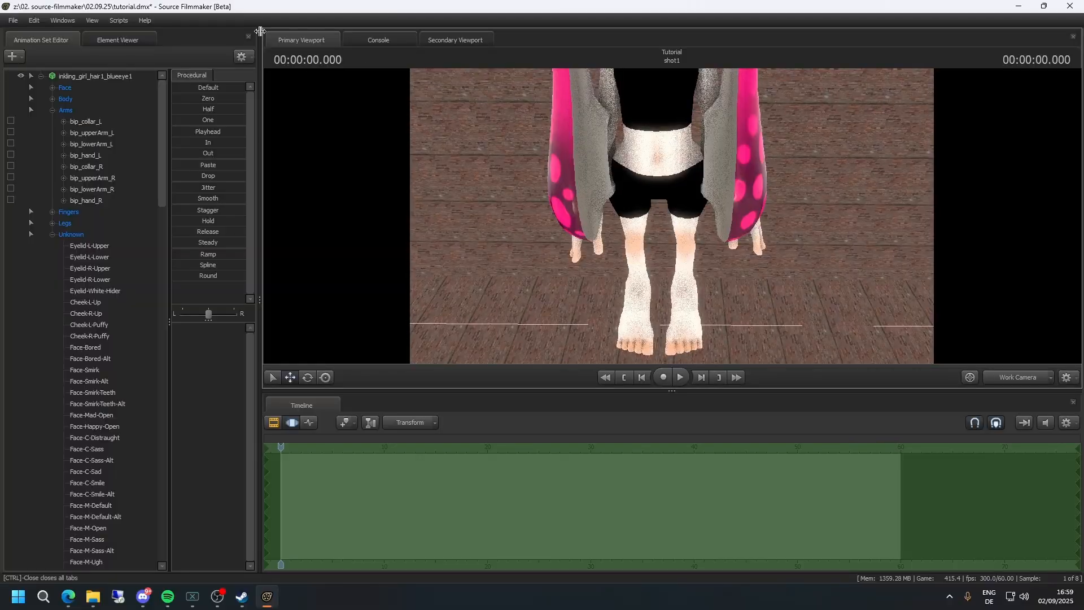
- Select the entire inkling_girl_hair1_blueeye1 animation set, activate the Rotate tool and collapse the set's control groups
left_click(106, 80)
left_click_drag(667, 323, 682, 232)
left_click(307, 378)
key("s")
key("s")
key("ctrl")
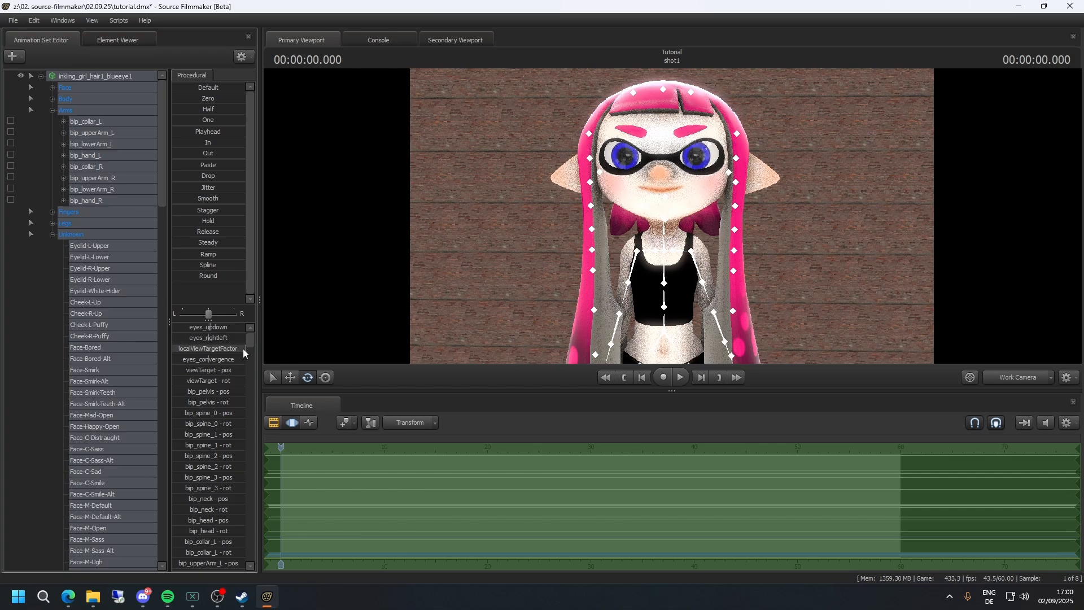
left_click(40, 76)
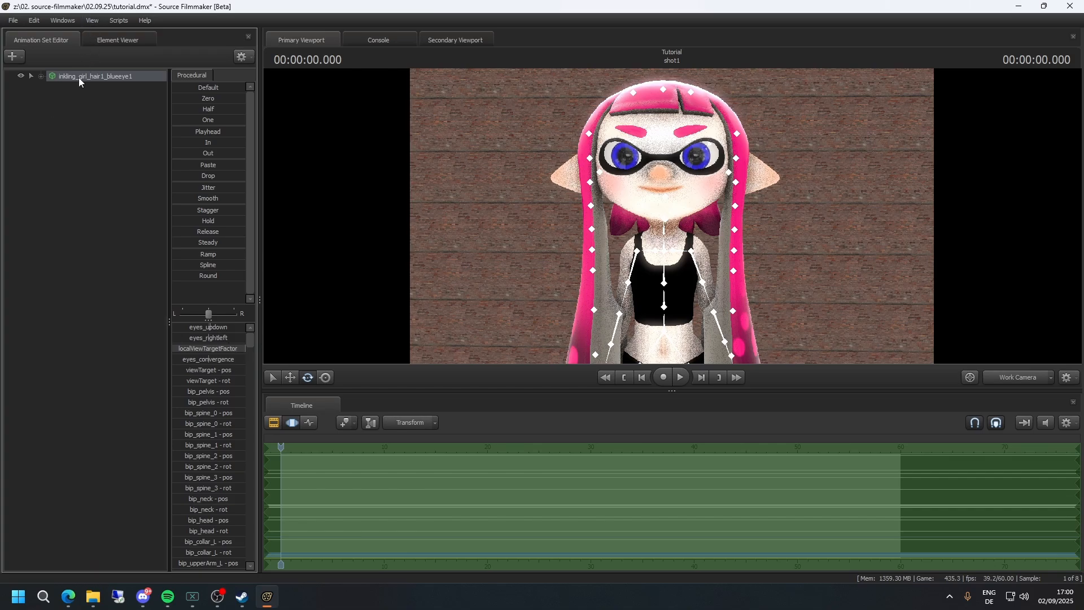
- Test the Face-Smirk and Face-Mad-Open sliders on the model's face and return both to zero
scroll(217, 360, "down", 6)
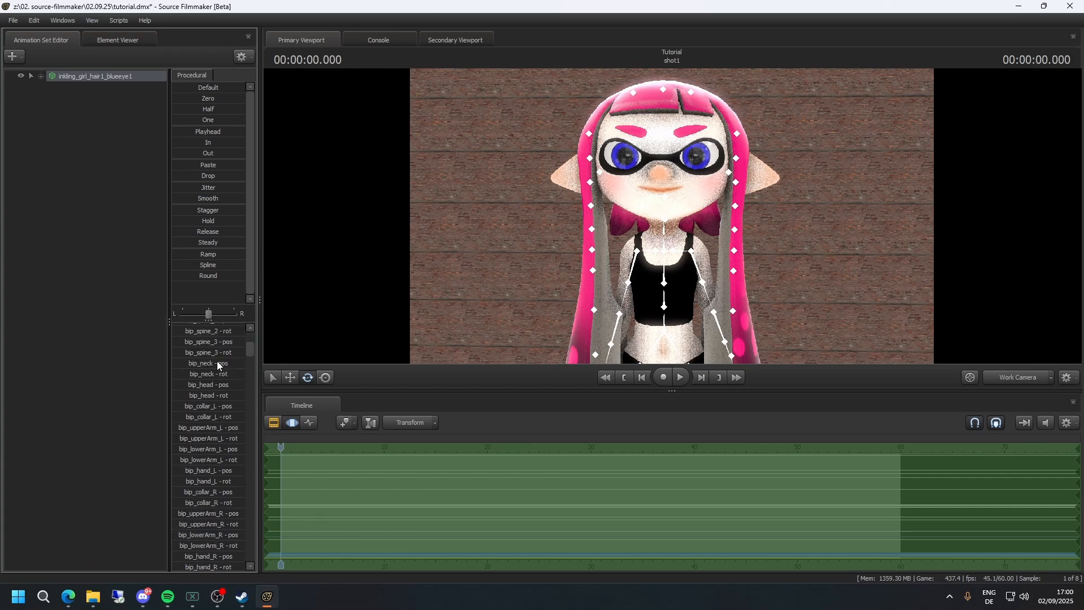
scroll(217, 356, "up", 6)
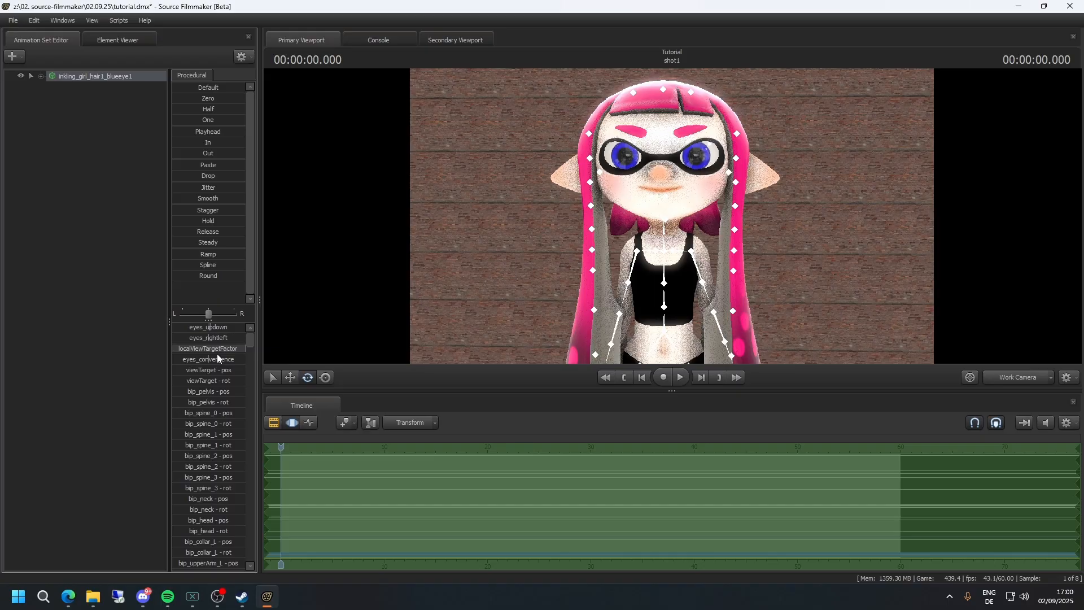
scroll(216, 353, "down", 20)
scroll(220, 356, "down", 15)
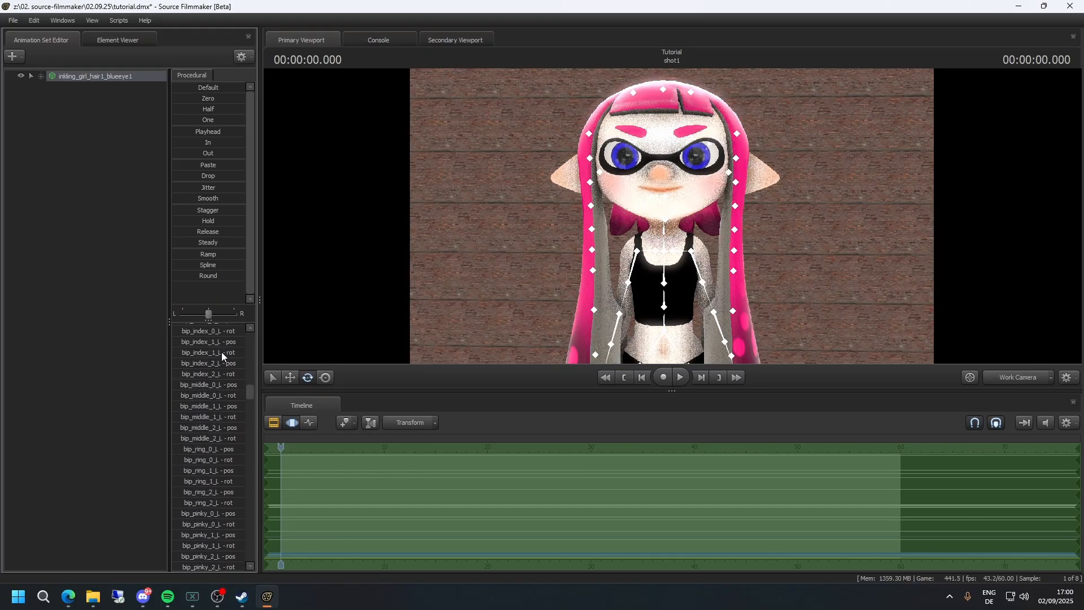
scroll(223, 367, "down", 2)
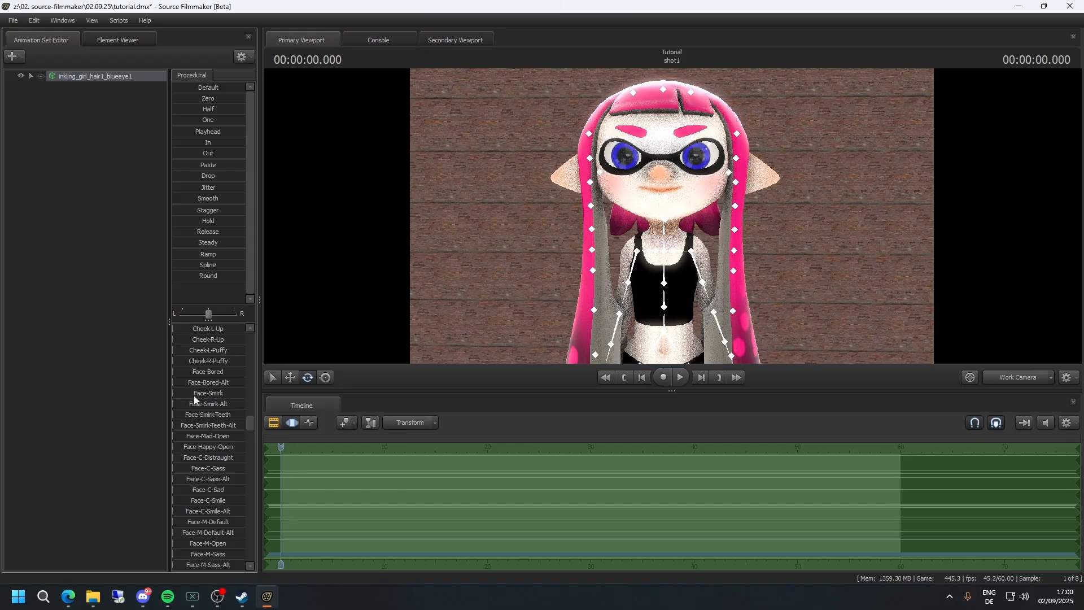
left_click_drag(205, 392, 210, 392)
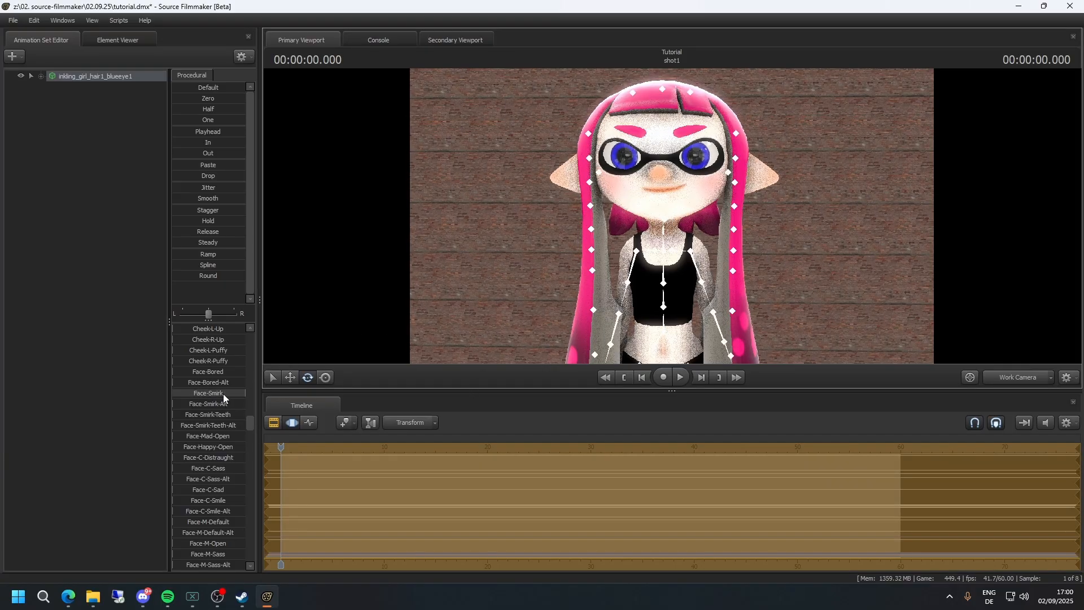
left_click_drag(201, 436, 226, 437)
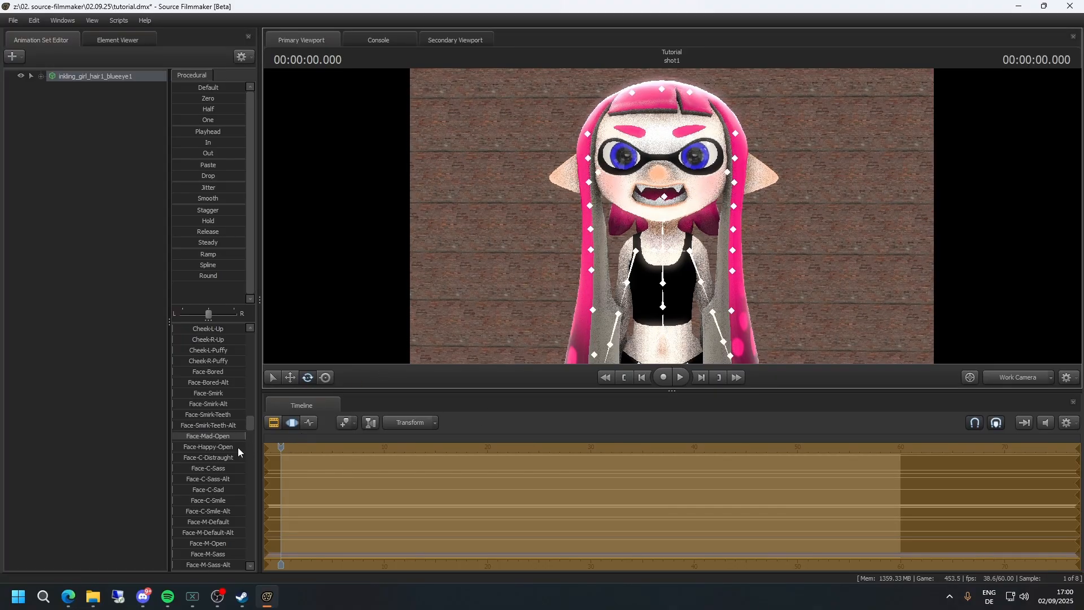
left_click_drag(223, 433, 119, 436)
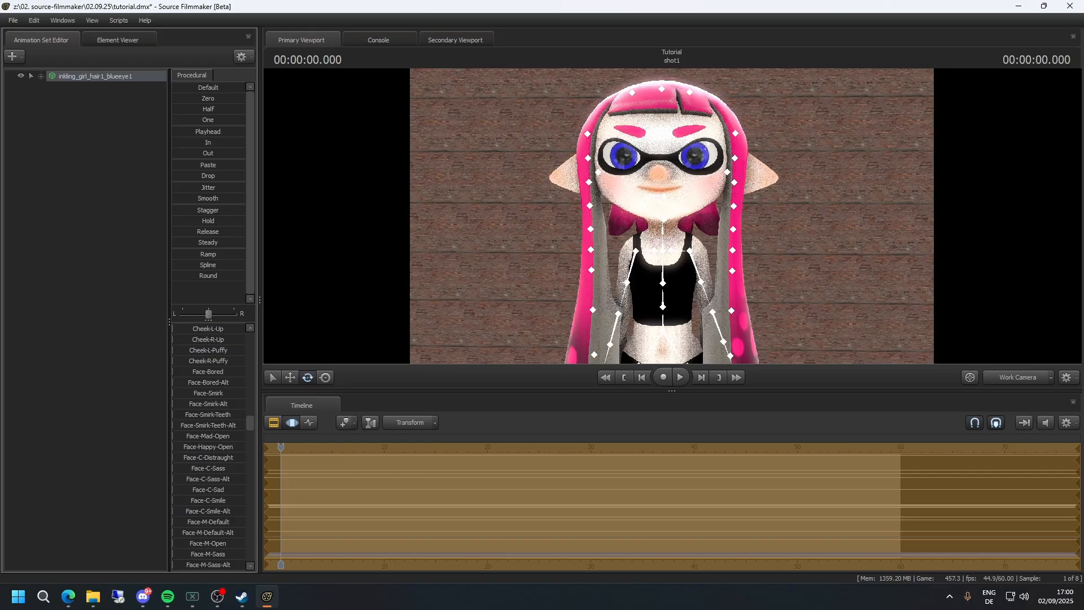
- Raise the Face-Happy-Open slider, view the open-mouthed expression up close and return the slider to zero
left_click_drag(189, 447, 245, 447)
left_click_drag(548, 270, 538, 214)
key("w")
key("s")
key("w")
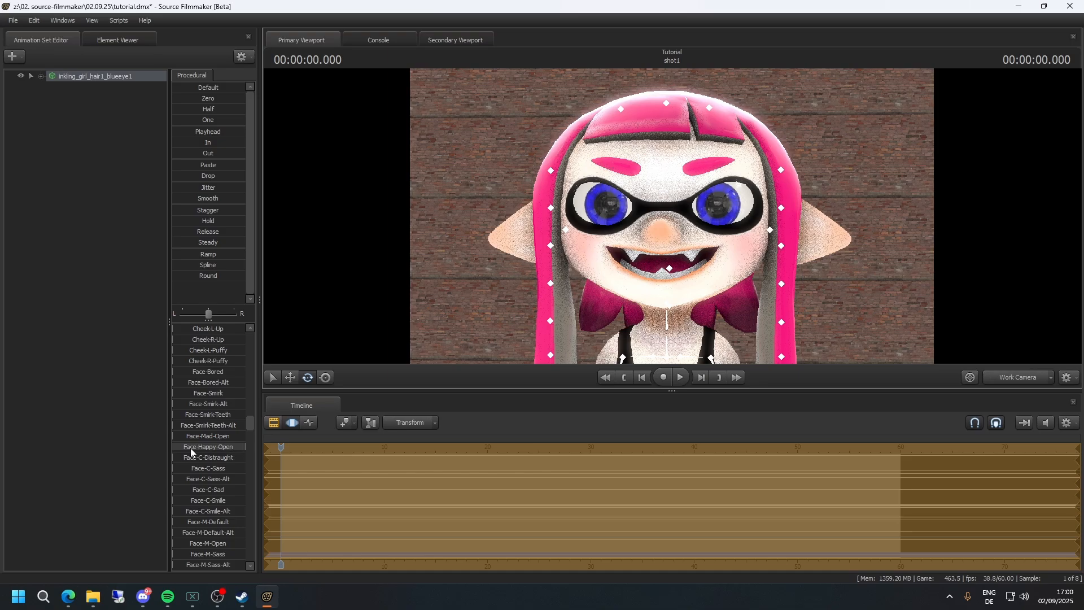
mouse_move(622, 247)
left_mouse_down()
mouse_move(635, 268)
mouse_move(622, 247)
left_mouse_up()
left_click_drag(230, 450, 204, 449)
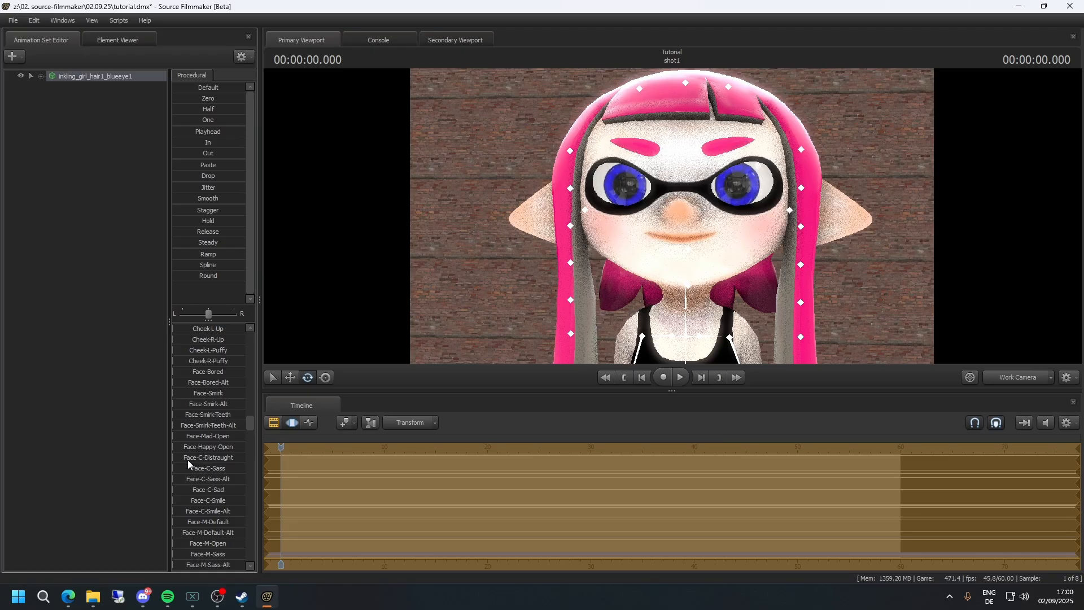
- Test the Face-C-Distraught slider, return it to zero and look through the other face sliders
left_click_drag(192, 458, 121, 493)
scroll(234, 508, "down", 3)
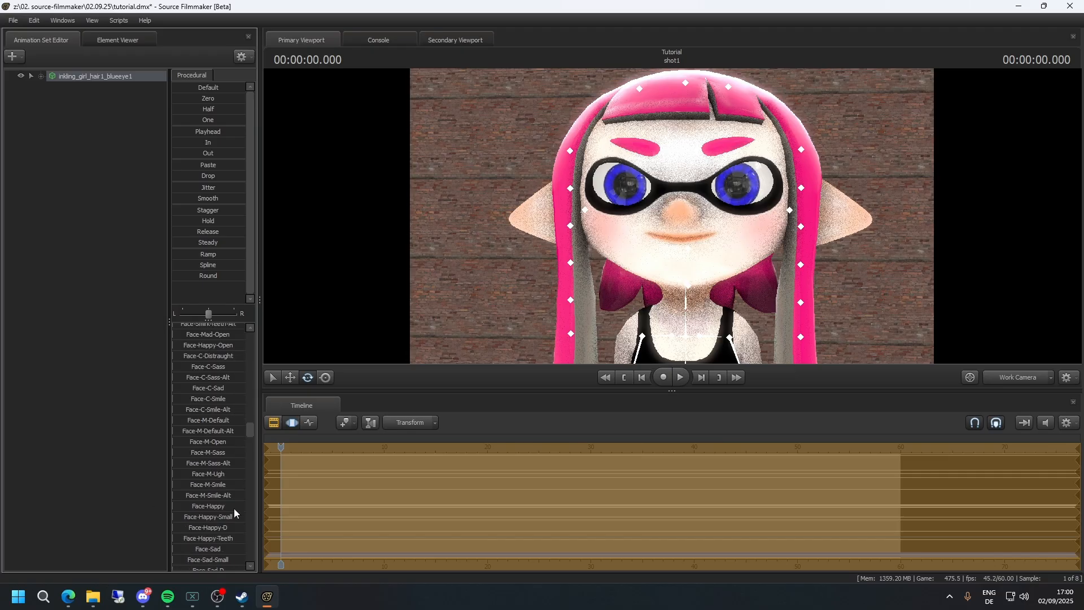
scroll(234, 510, "down", 2)
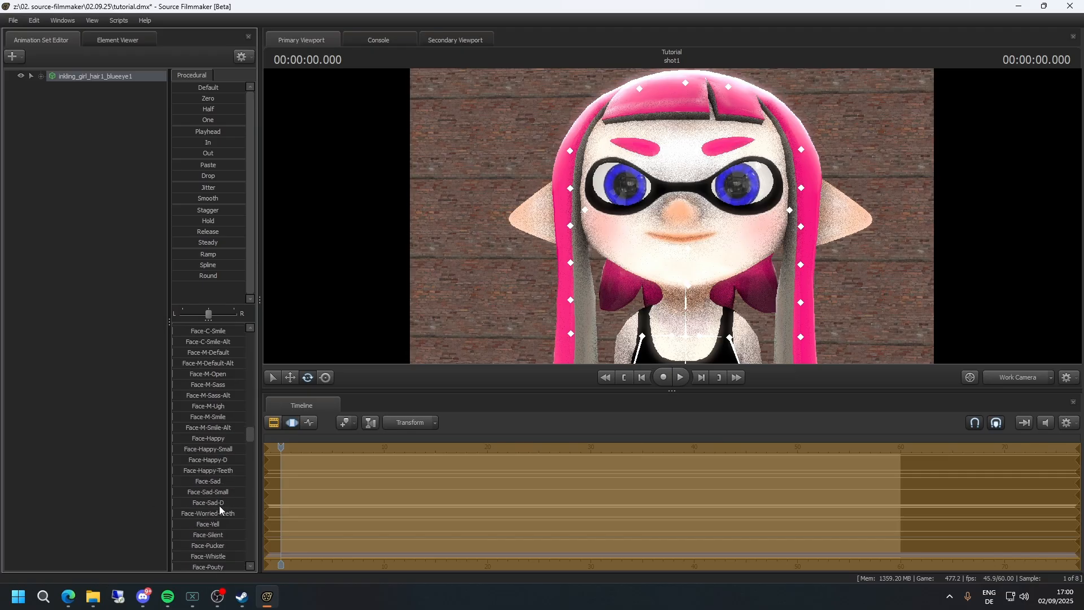
scroll(219, 506, "up", 3)
scroll(221, 499, "up", 6)
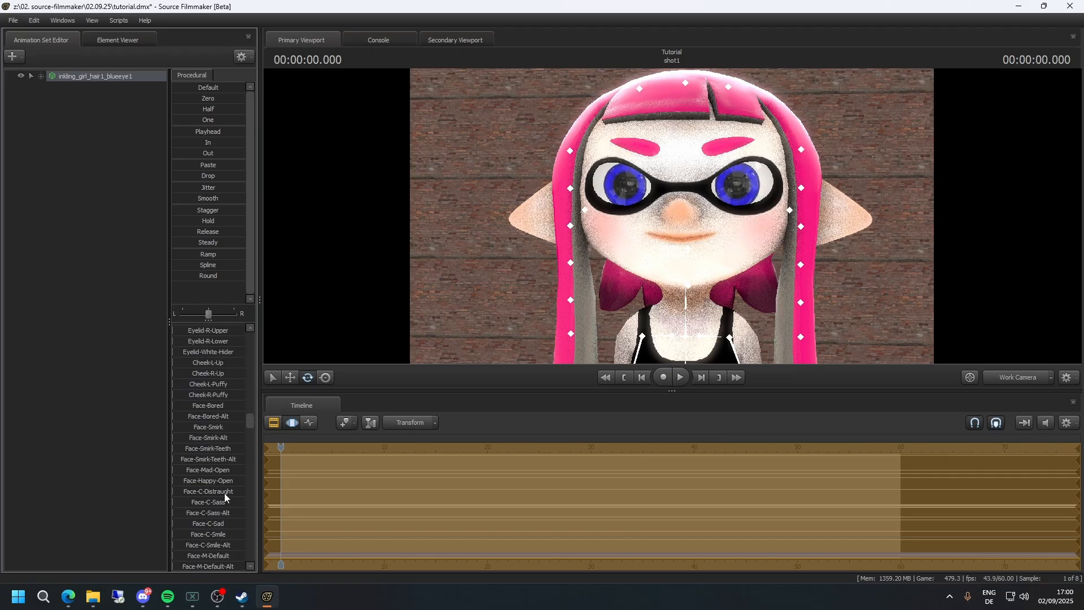
scroll(220, 478, "down", 2)
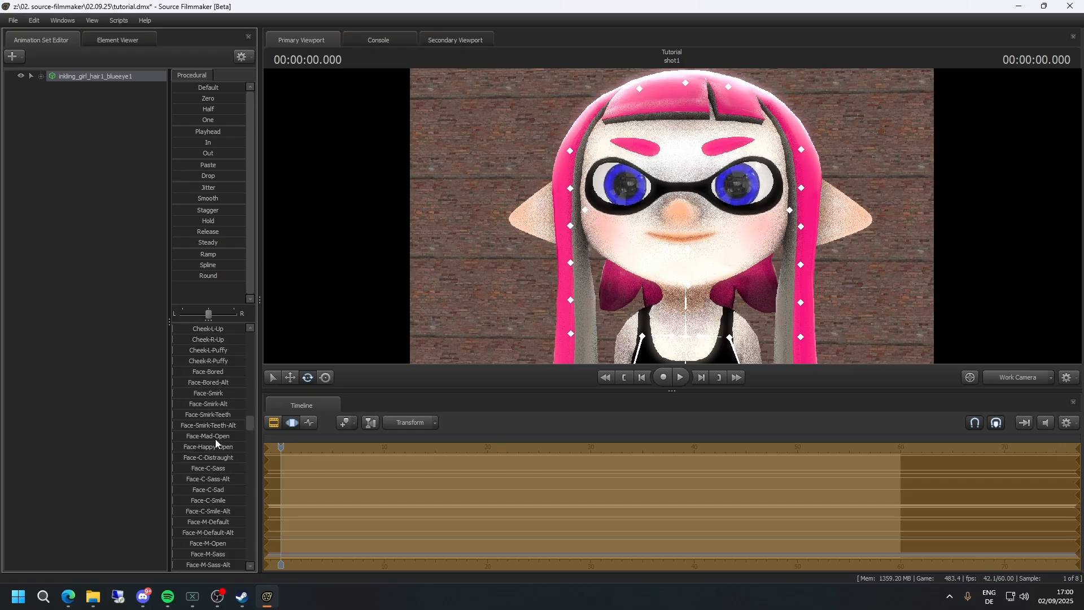
- Return the Face-Happy-Open and Face-C-Smile sliders to zero after briefly testing them on the face
left_click_drag(211, 448, 174, 448)
scroll(222, 412, "up", 1)
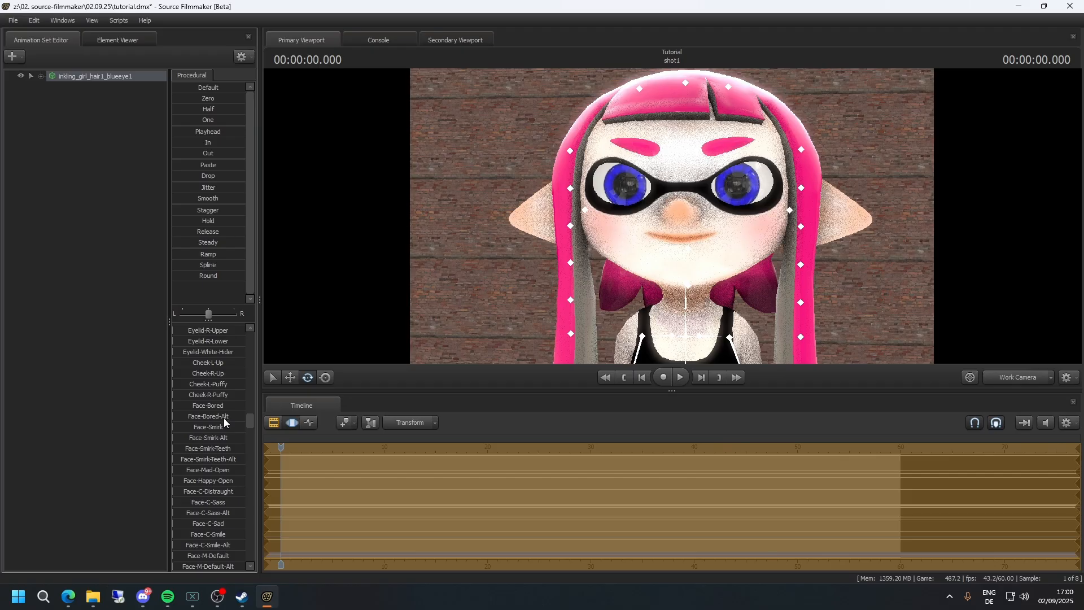
scroll(224, 440, "down", 2)
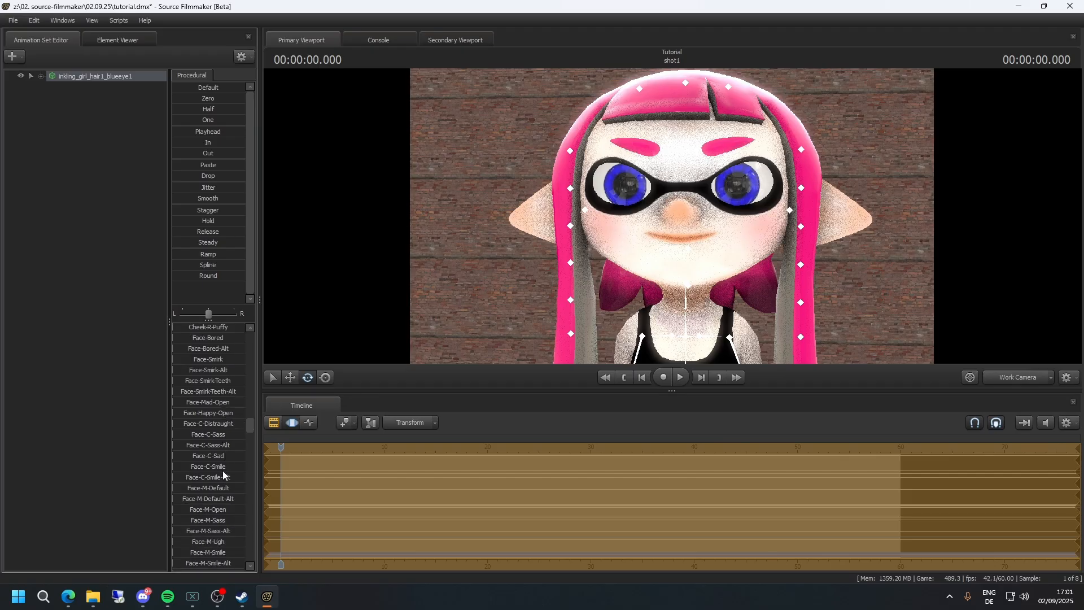
left_click_drag(223, 471, 80, 452)
left_click_drag(223, 477, 104, 465)
- Test the Face-Silent slider, return it to zero and look through the tongue, eyebrow and phoneme sliders
scroll(218, 446, "up", 5)
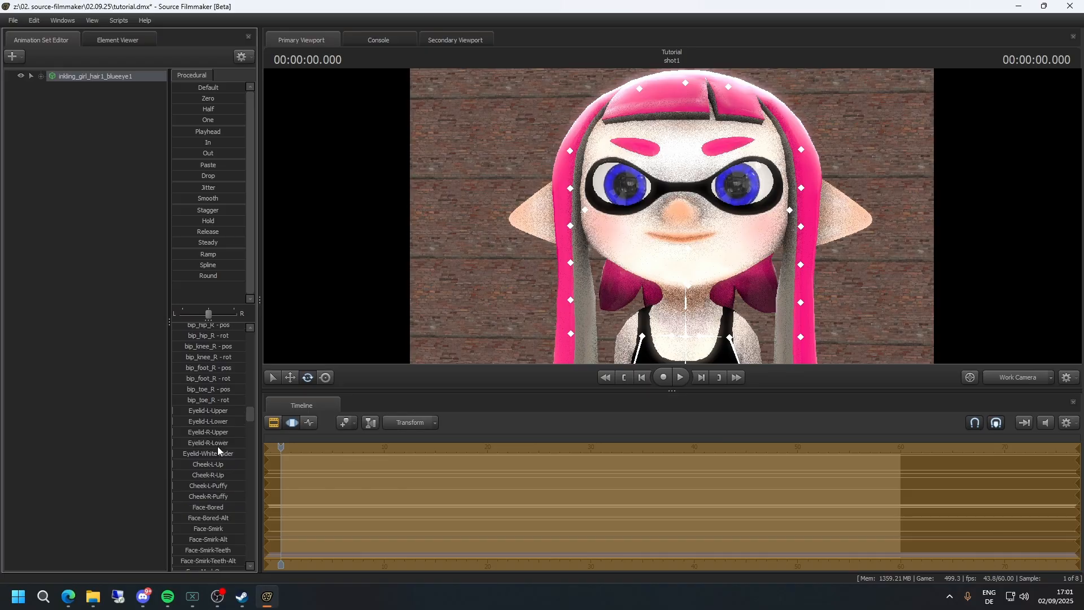
scroll(218, 452, "down", 10)
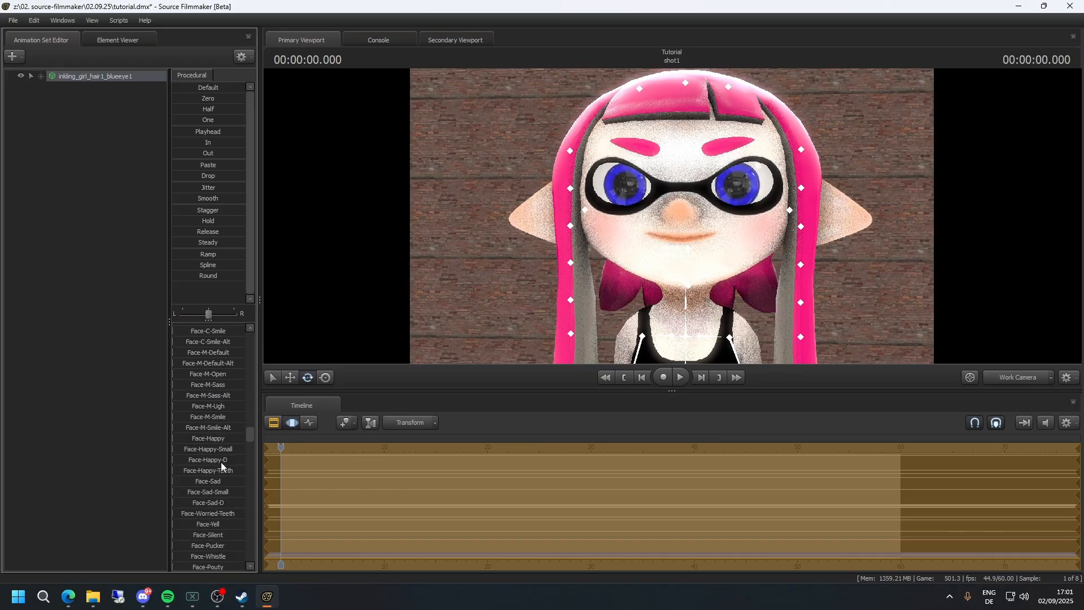
scroll(218, 502, "down", 3)
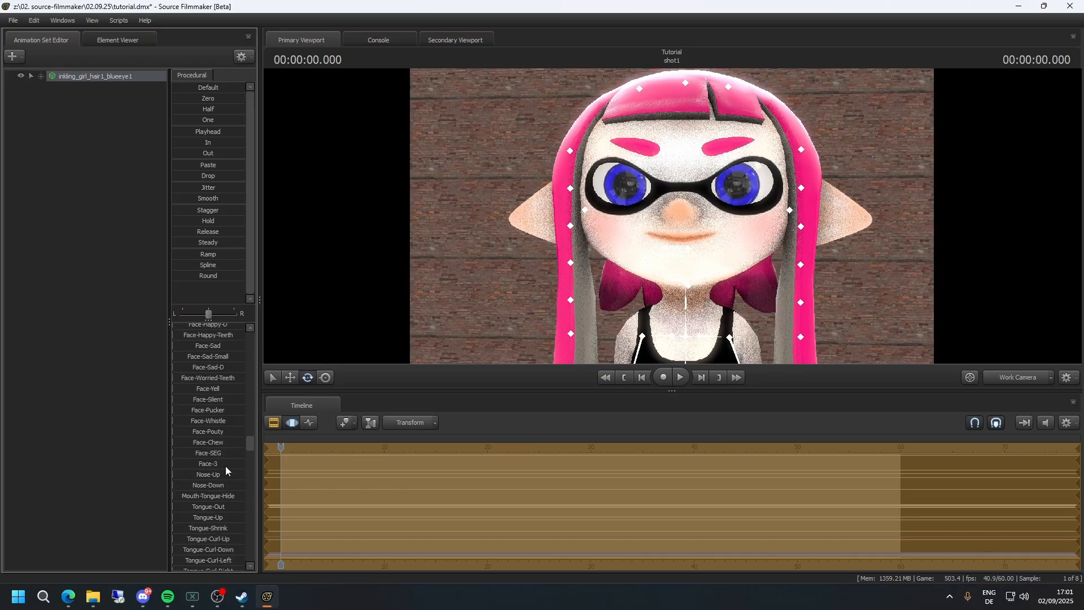
left_click_drag(215, 400, 172, 389)
scroll(222, 473, "down", 1)
scroll(222, 472, "down", 9)
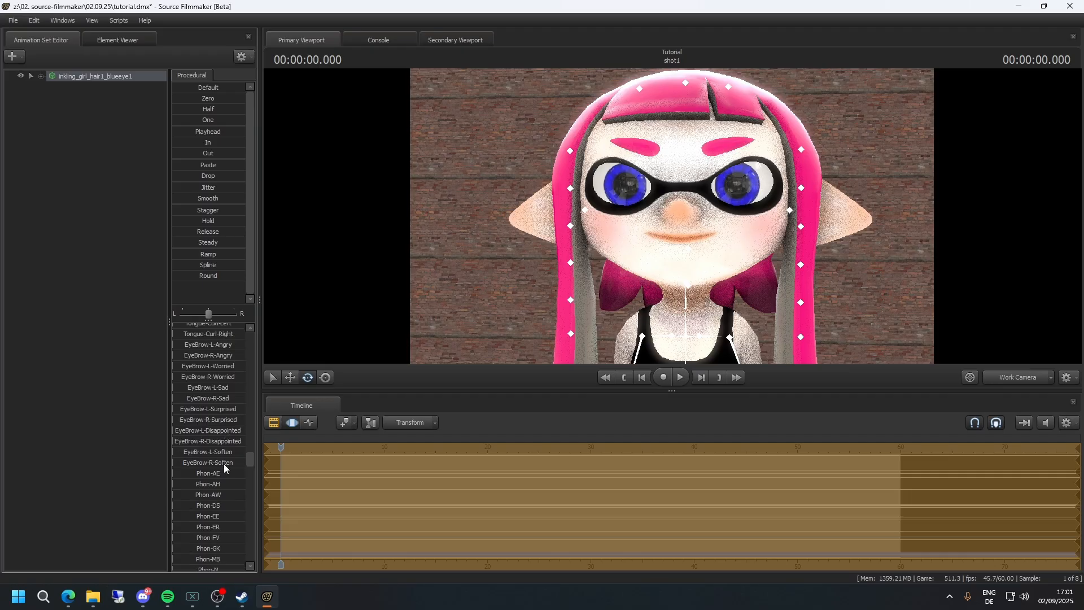
- Raise the Face-Happy-Small slider to preview the small smile and return the face to its default expression
scroll(223, 463, "up", 3)
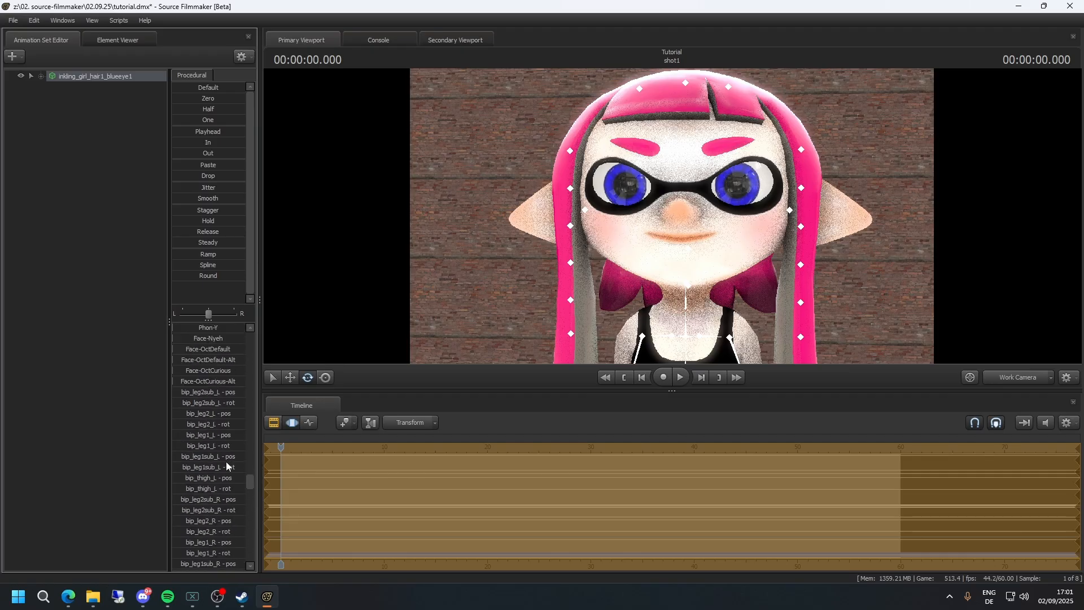
scroll(219, 460, "up", 4)
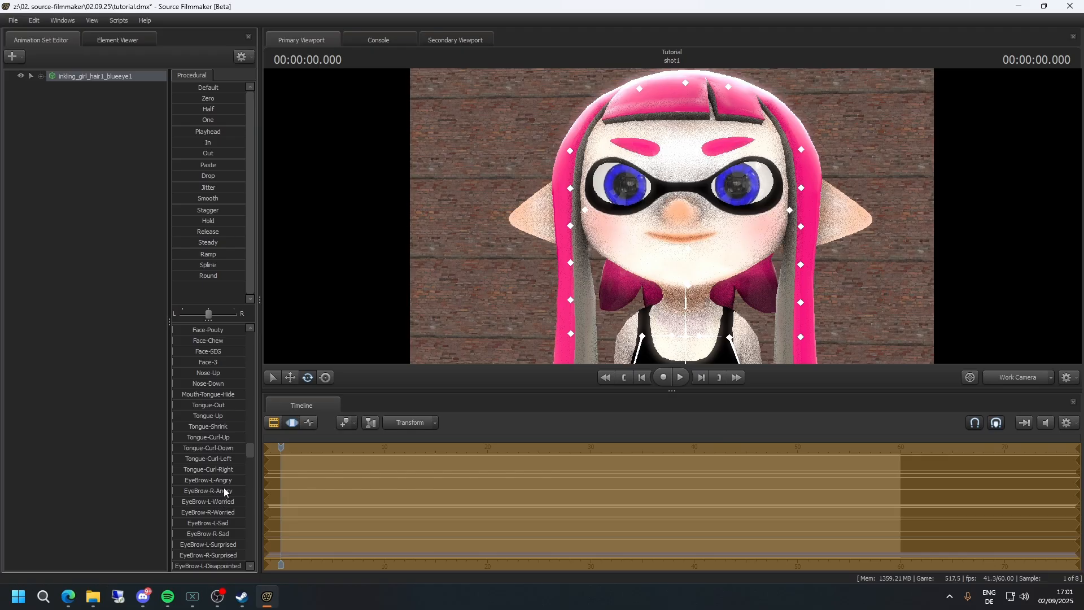
scroll(222, 484, "up", 6)
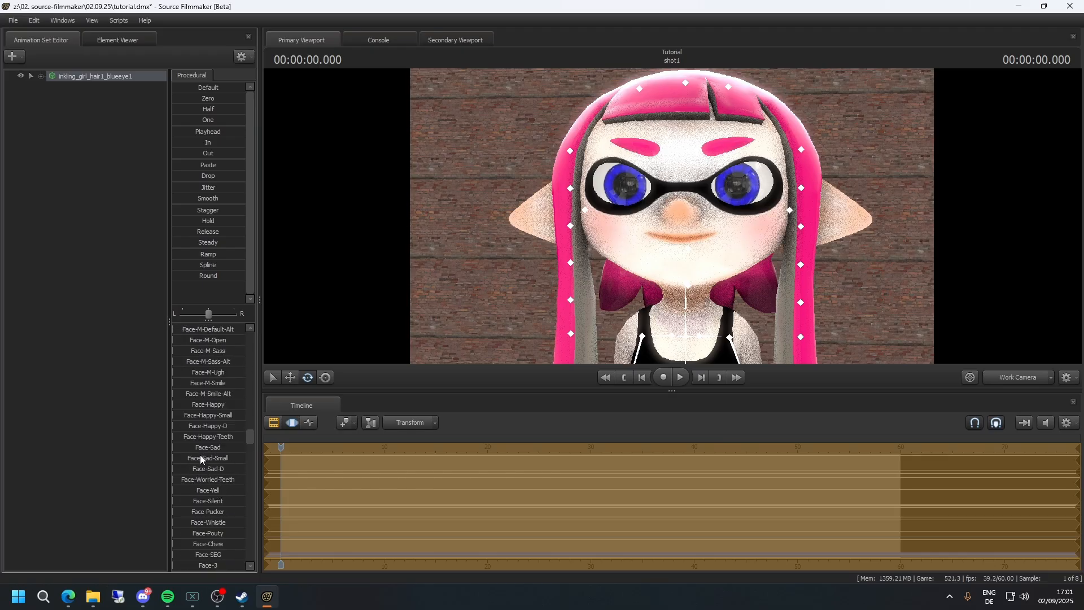
left_click_drag(204, 415, 245, 415)
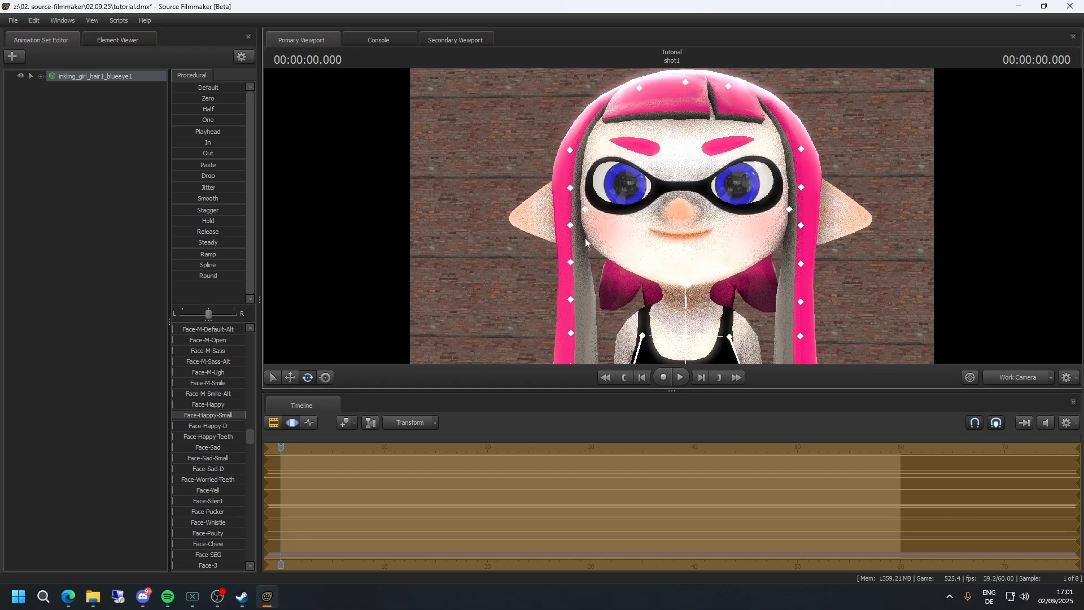
left_click_drag(635, 215, 637, 212)
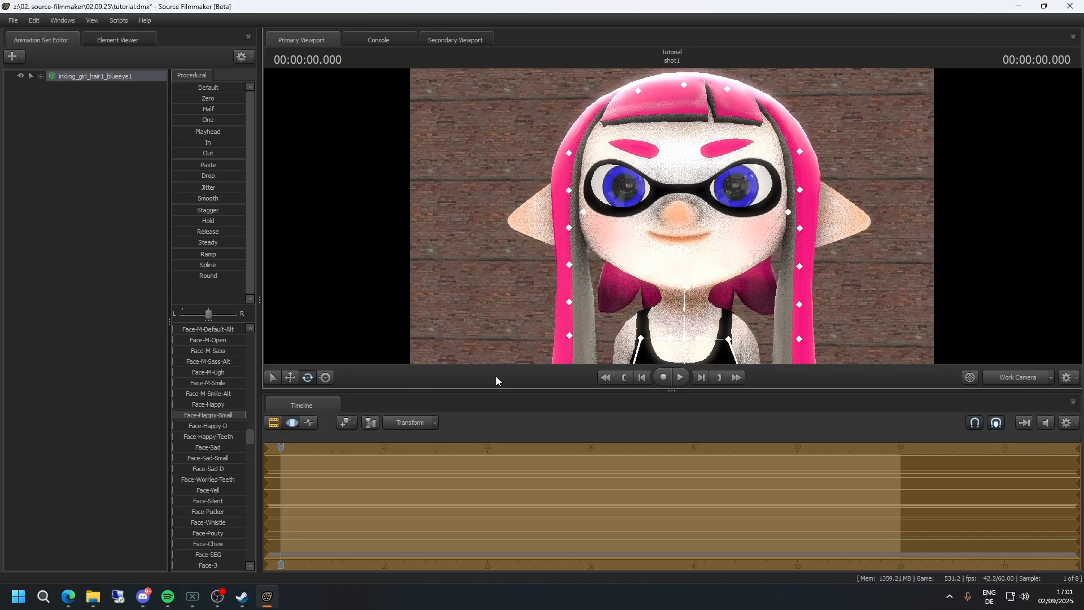
left_click(226, 437)
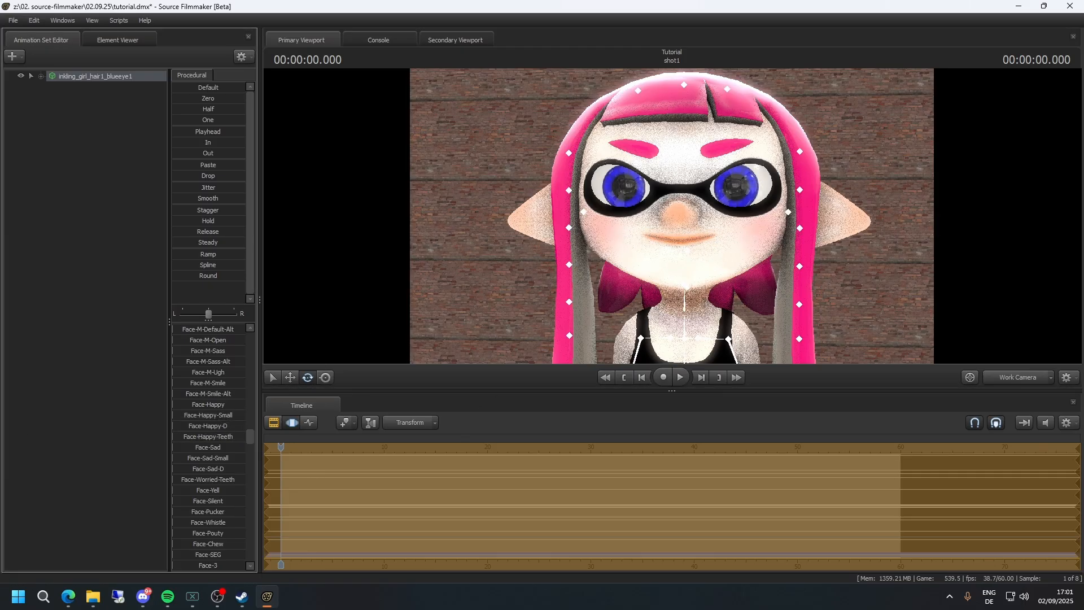
- Look through the bone and face sliders of the selected model and examine its face up close
scroll(206, 385, "up", 5)
scroll(207, 385, "up", 10)
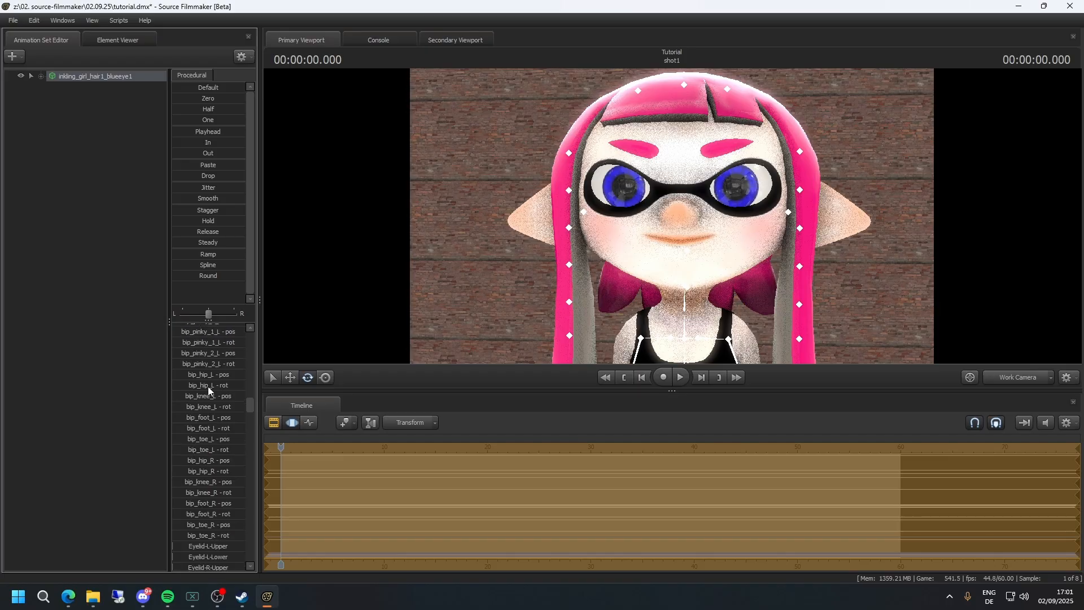
scroll(212, 387, "down", 10)
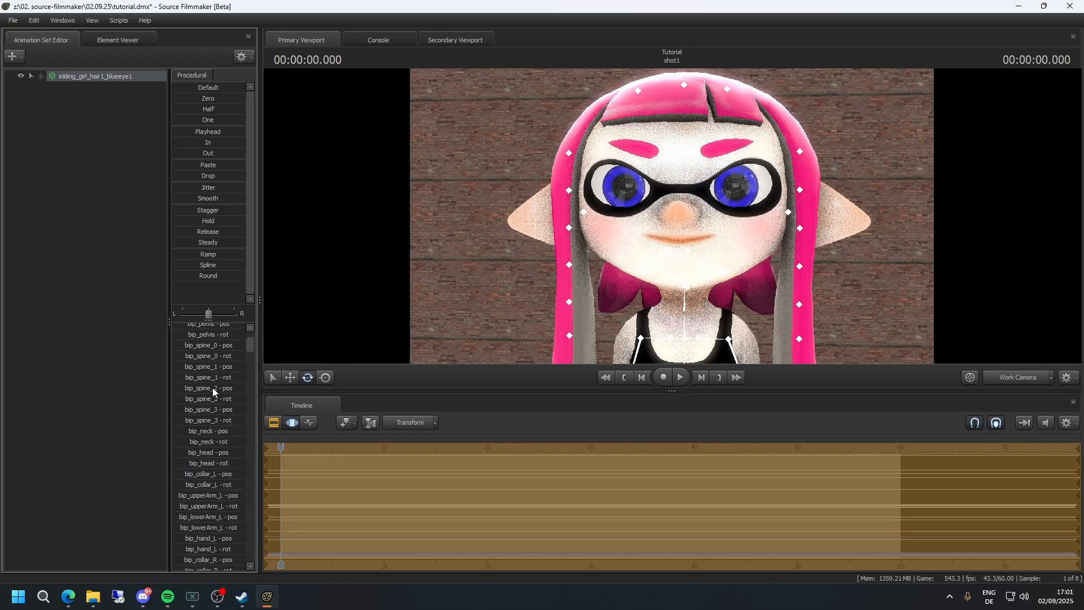
scroll(213, 388, "down", 10)
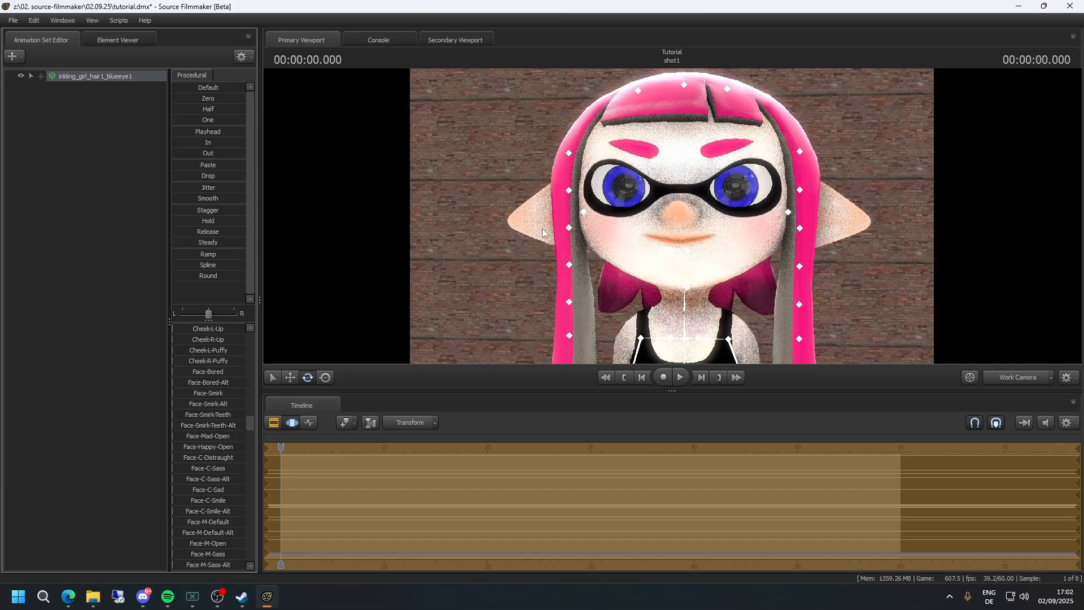
left_click_drag(545, 231, 562, 229)
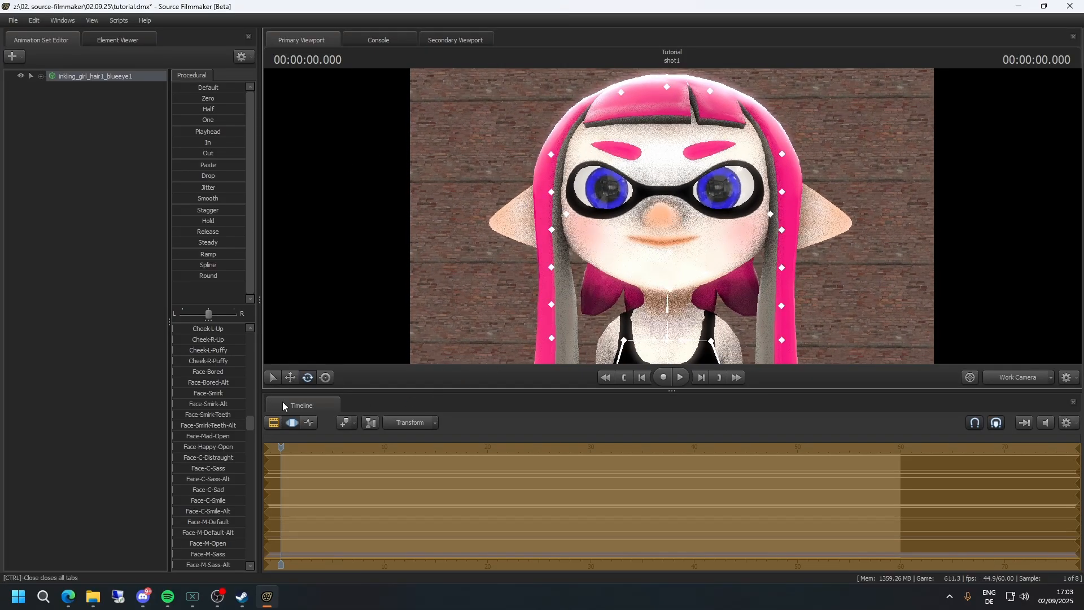
scroll(212, 410, "down", 2)
left_click_drag(501, 351, 503, 347)
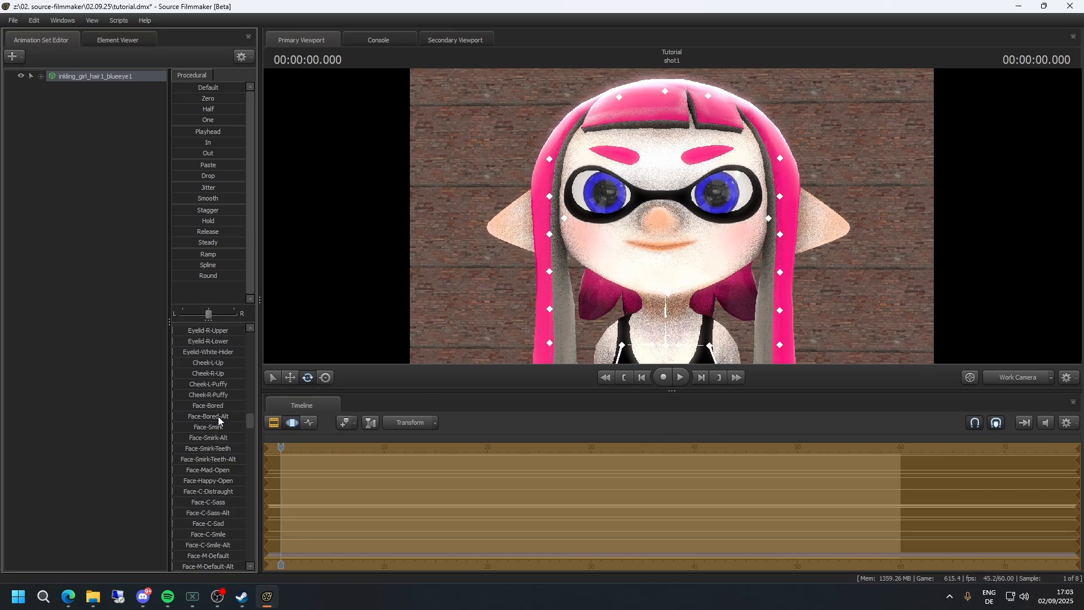
scroll(218, 415, "up", 2)
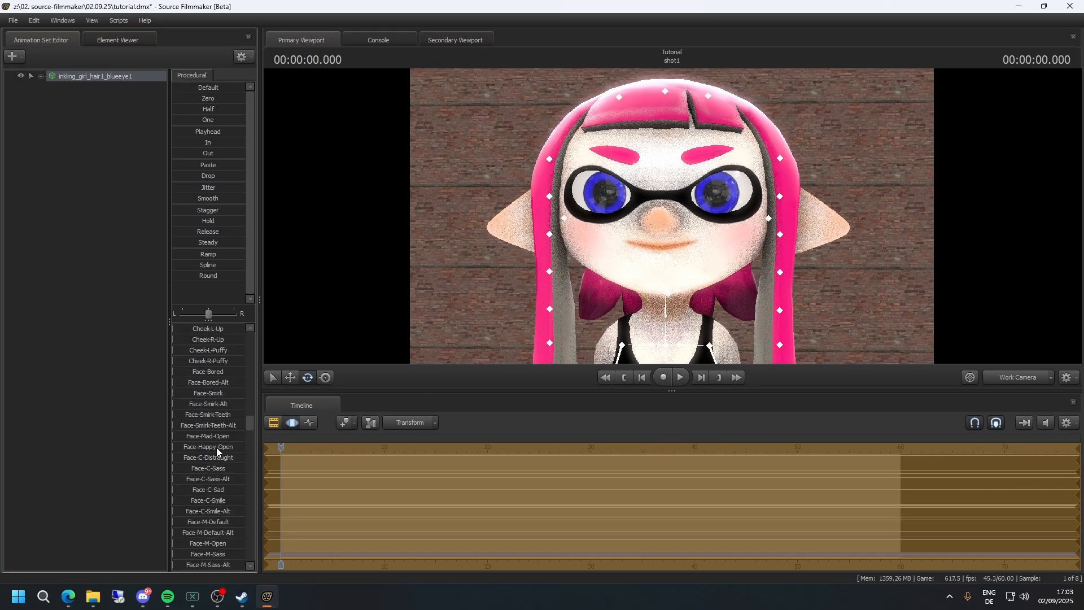
scroll(218, 445, "down", 7)
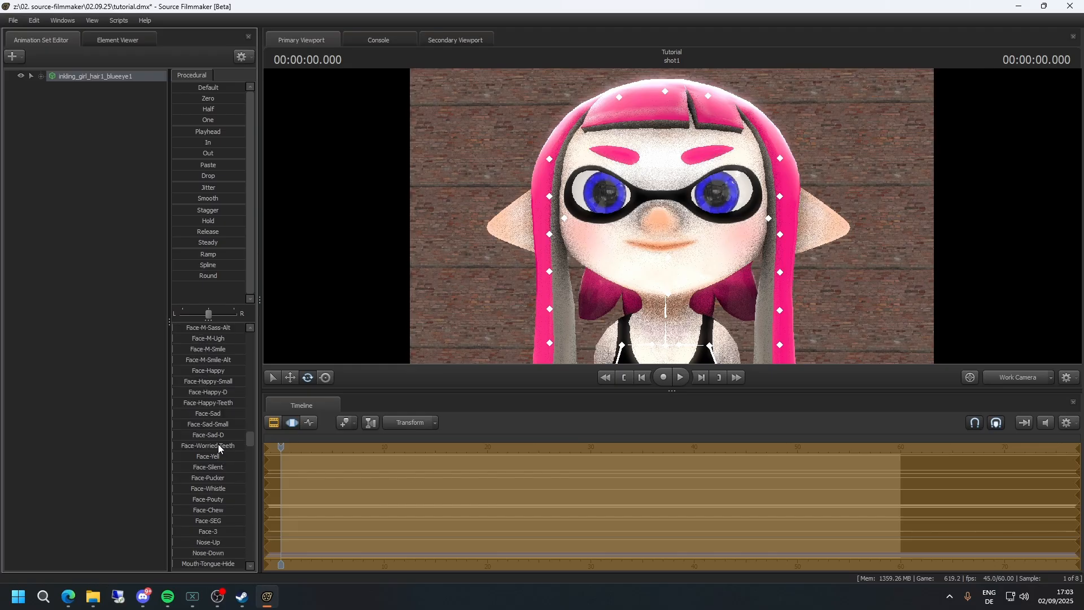
scroll(221, 445, "up", 1)
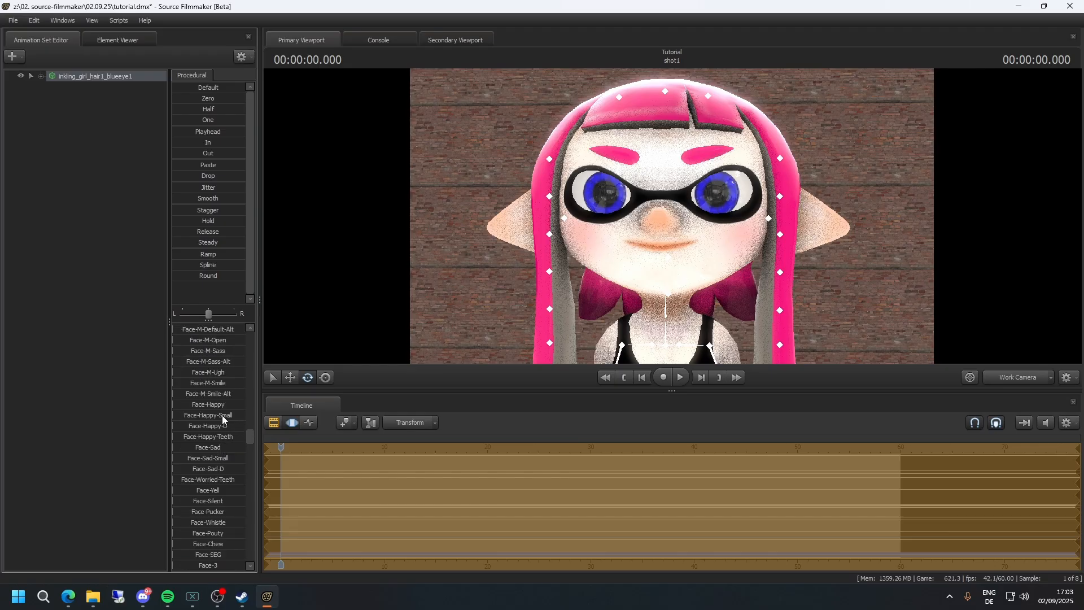
left_click(222, 415)
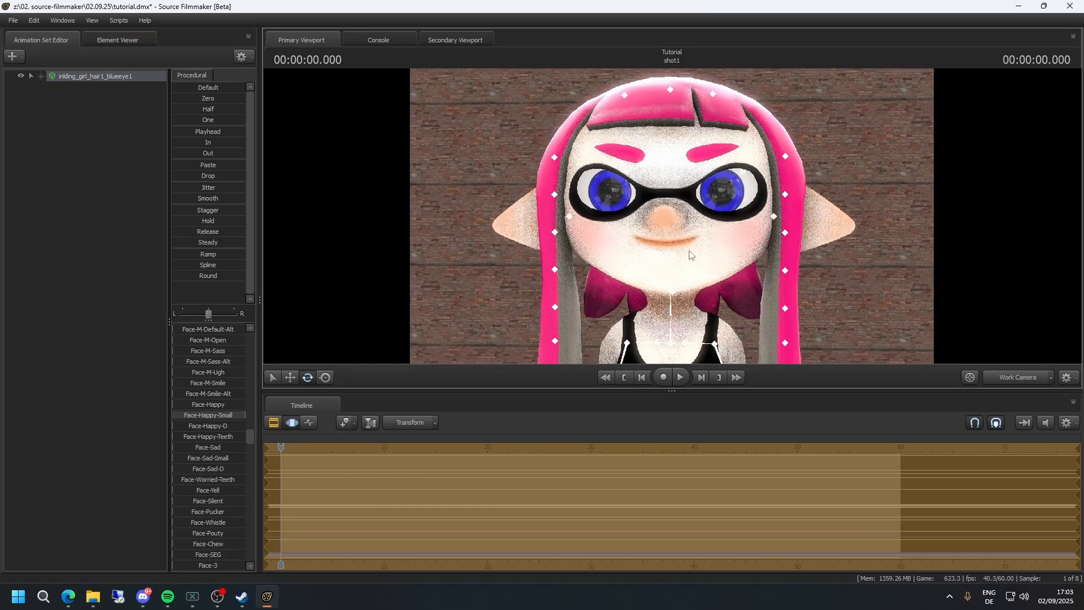
left_click_drag(656, 242, 656, 231)
left_click_drag(534, 260, 534, 262)
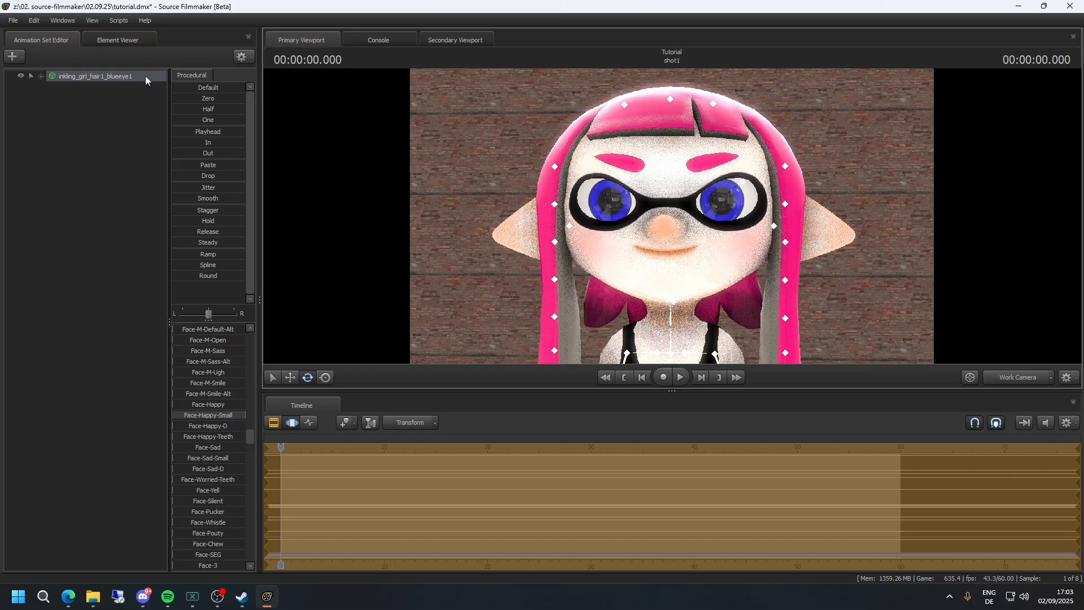
- Set the inkling model's skin to 4 and view it, and switch the skin to 3
right_click(117, 76)
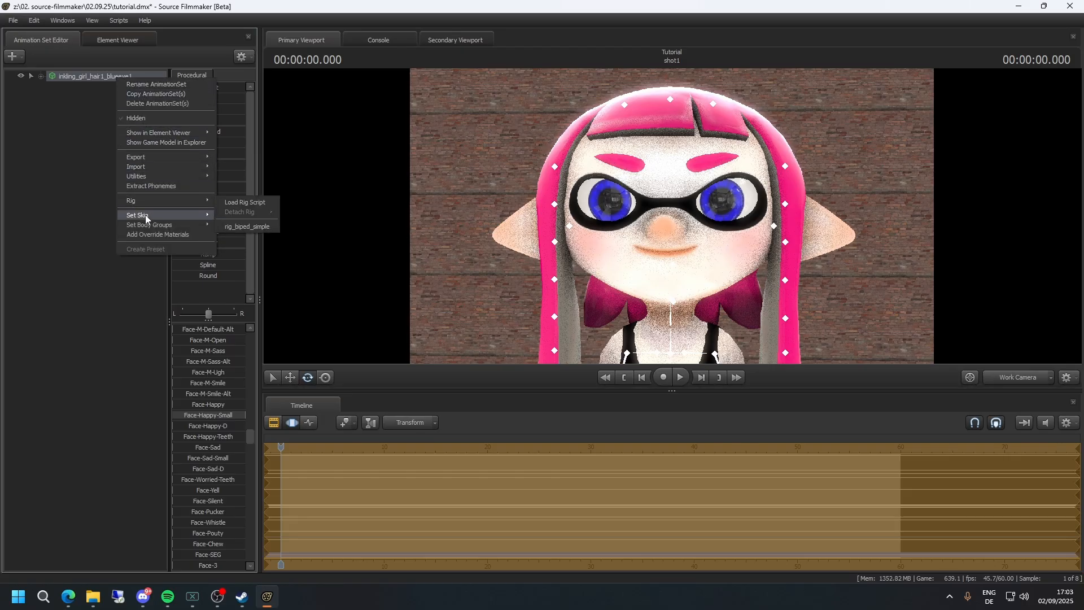
mouse_move(146, 216)
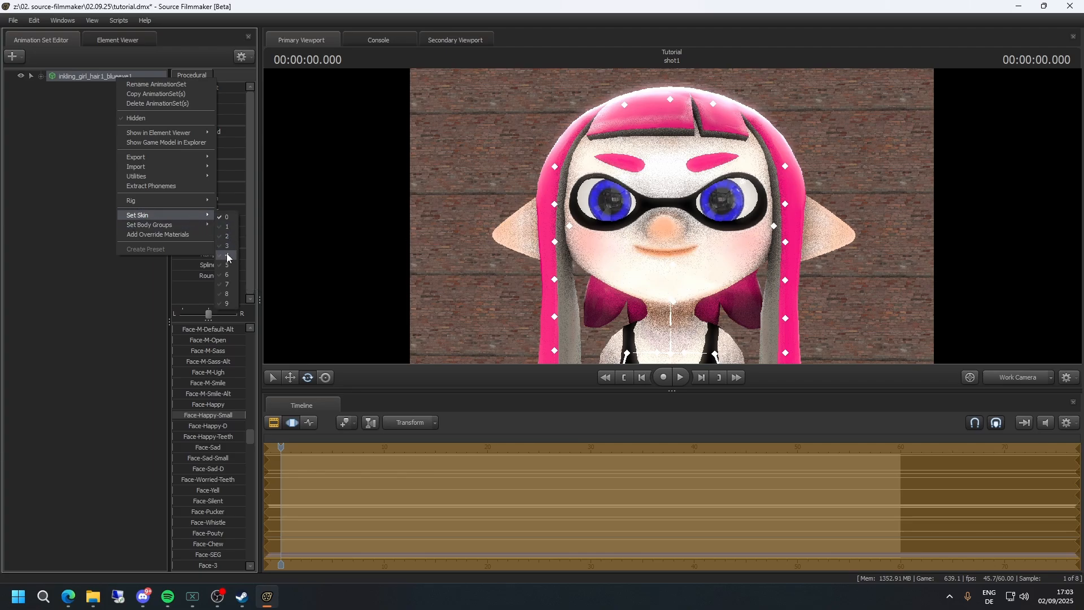
left_click(225, 227)
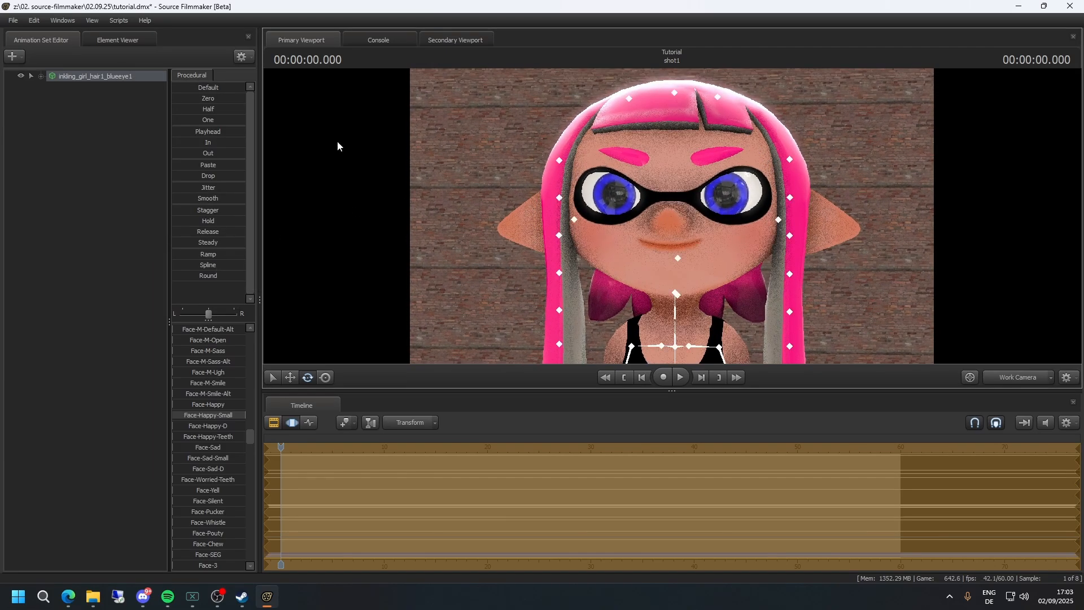
right_click(117, 76)
mouse_move(203, 212)
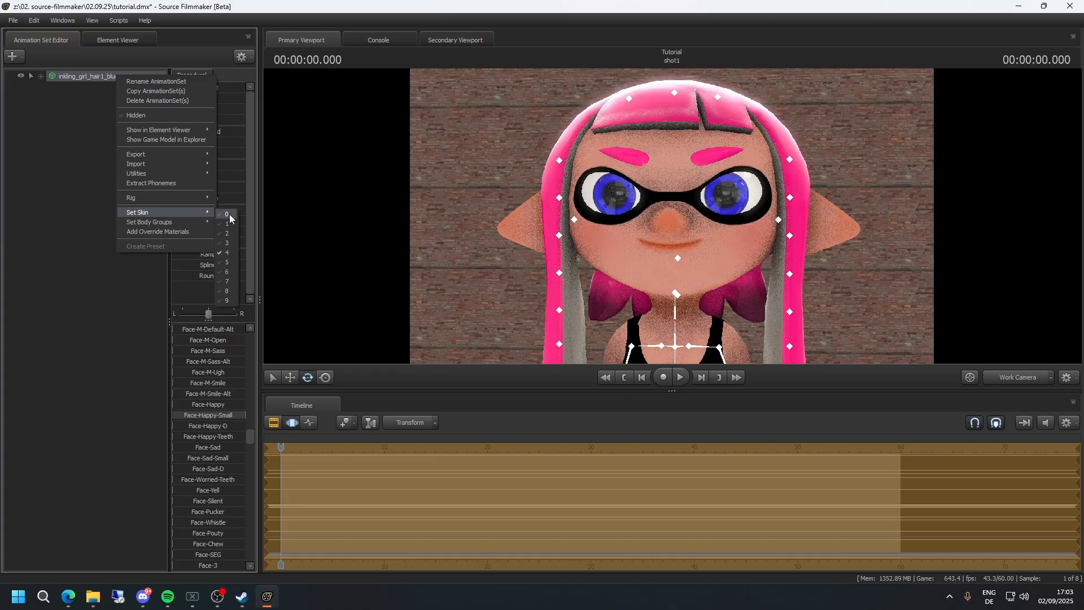
left_click(231, 240)
left_click(455, 168)
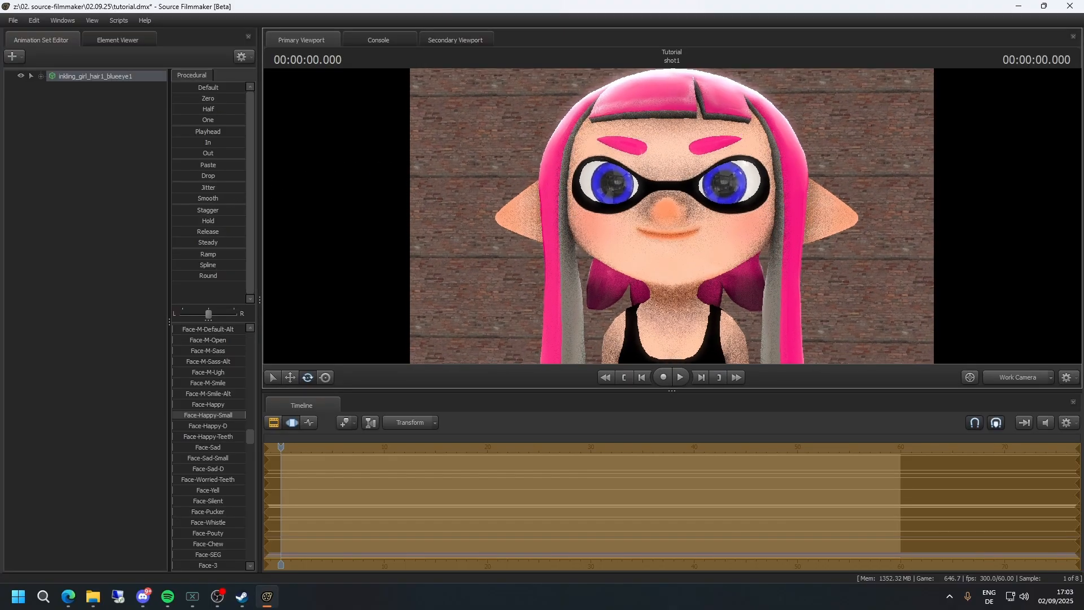
- Return the inkling model to skin 0 and switch it to skin 9 to compare the two
right_click(144, 73)
mouse_move(198, 194)
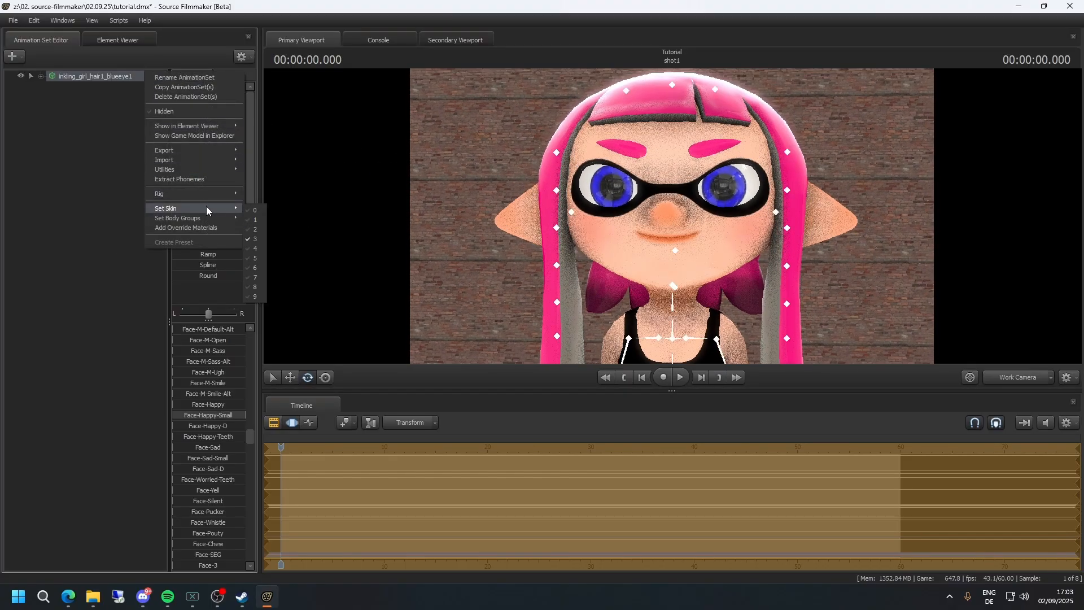
left_click(256, 205)
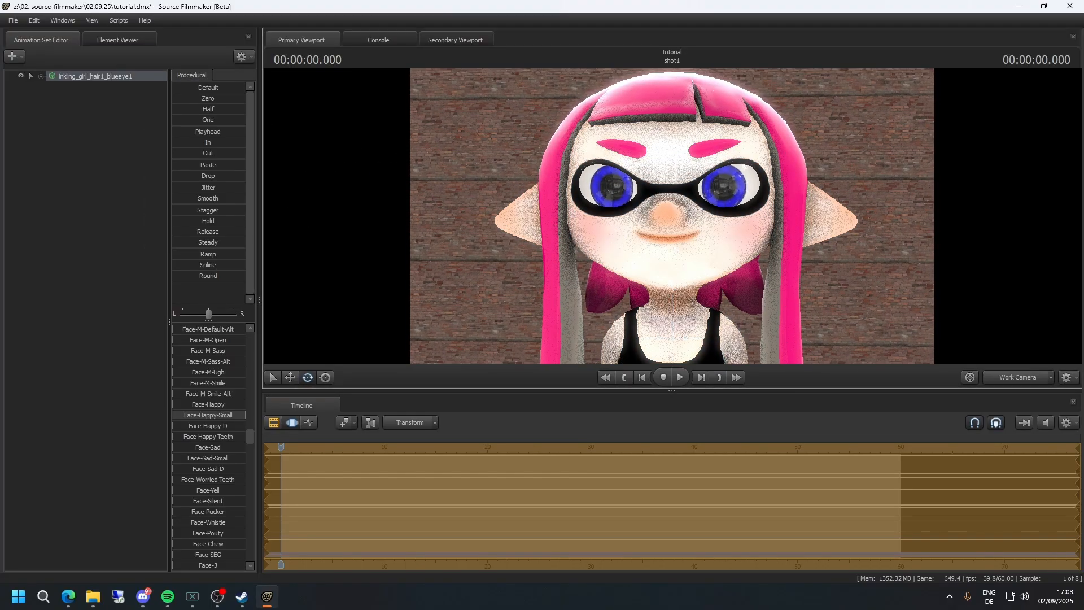
right_click(160, 81)
mouse_move(251, 219)
left_click(280, 306)
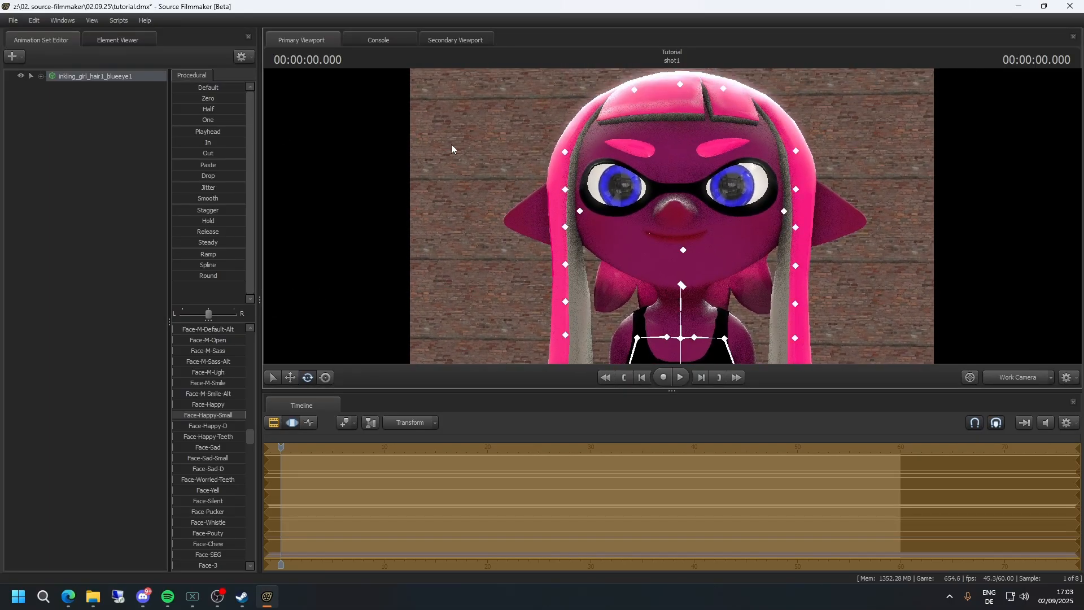
- Reselect the inkling animation set, set its skin to 8 and switch it back to skin 9
right_click(104, 73)
mouse_move(188, 131)
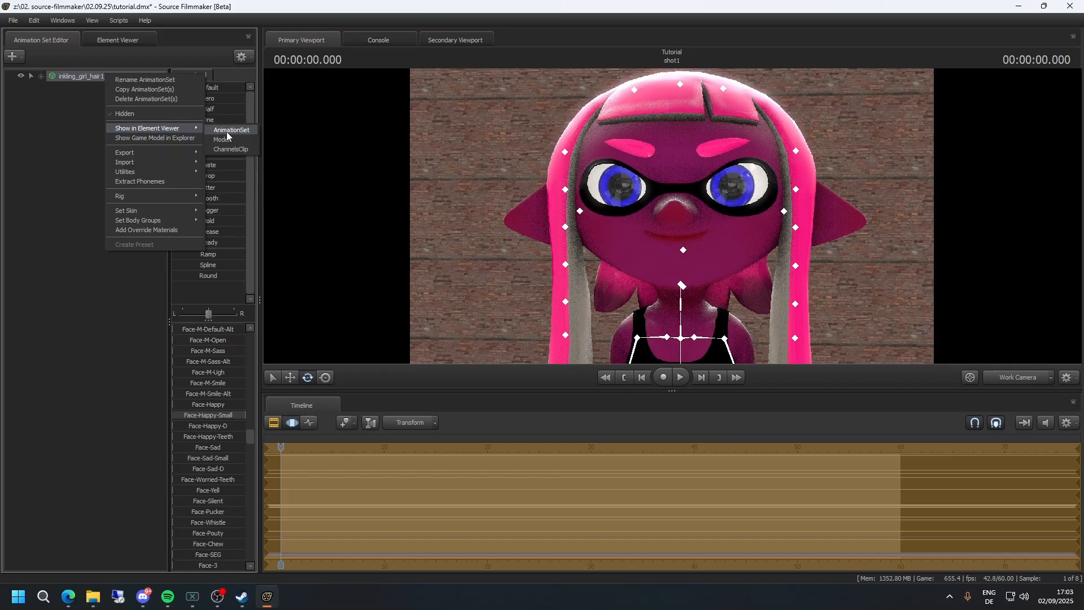
left_click(33, 117)
left_click(120, 77)
right_click(124, 79)
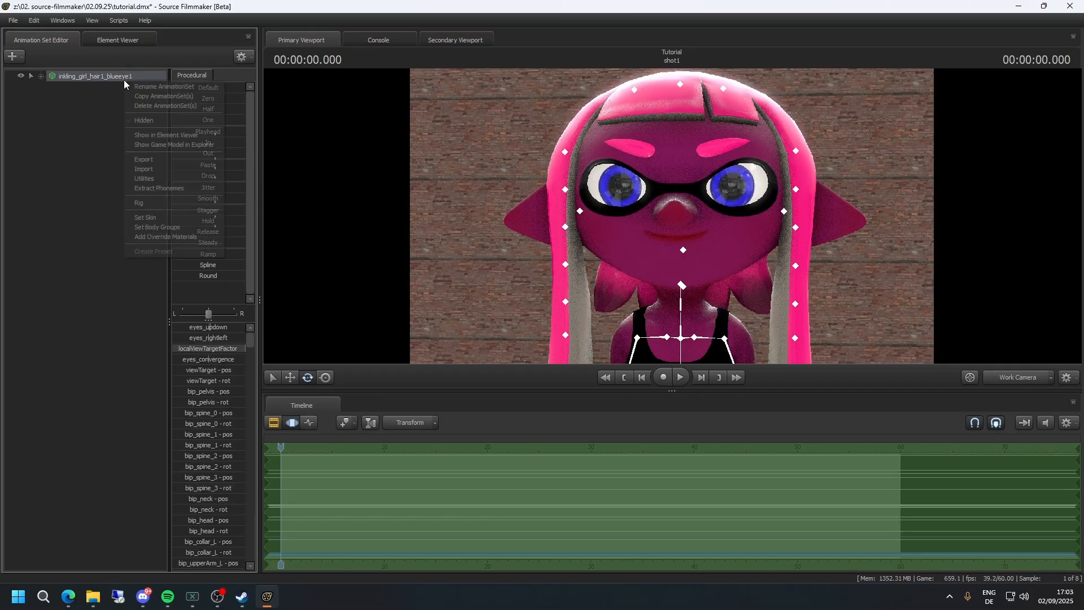
mouse_move(221, 217)
left_click(234, 296)
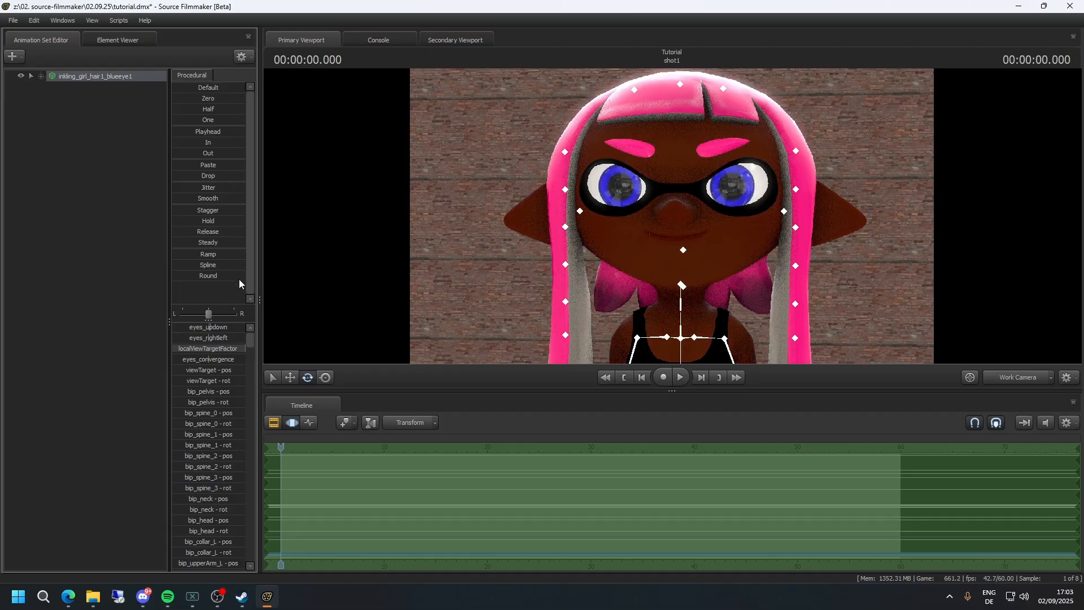
right_click(125, 76)
mouse_move(186, 213)
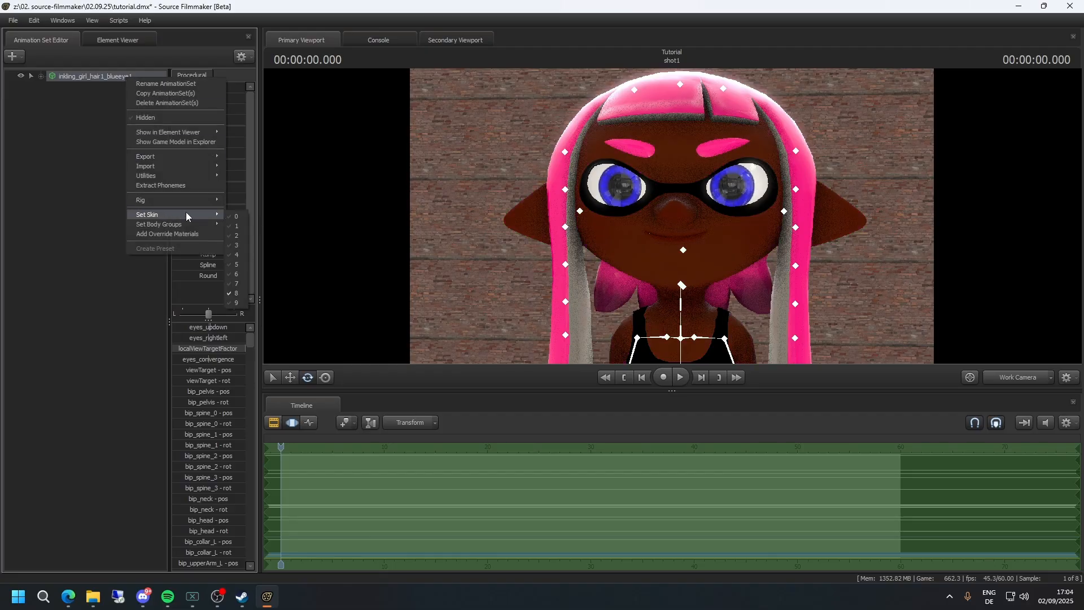
left_click(237, 304)
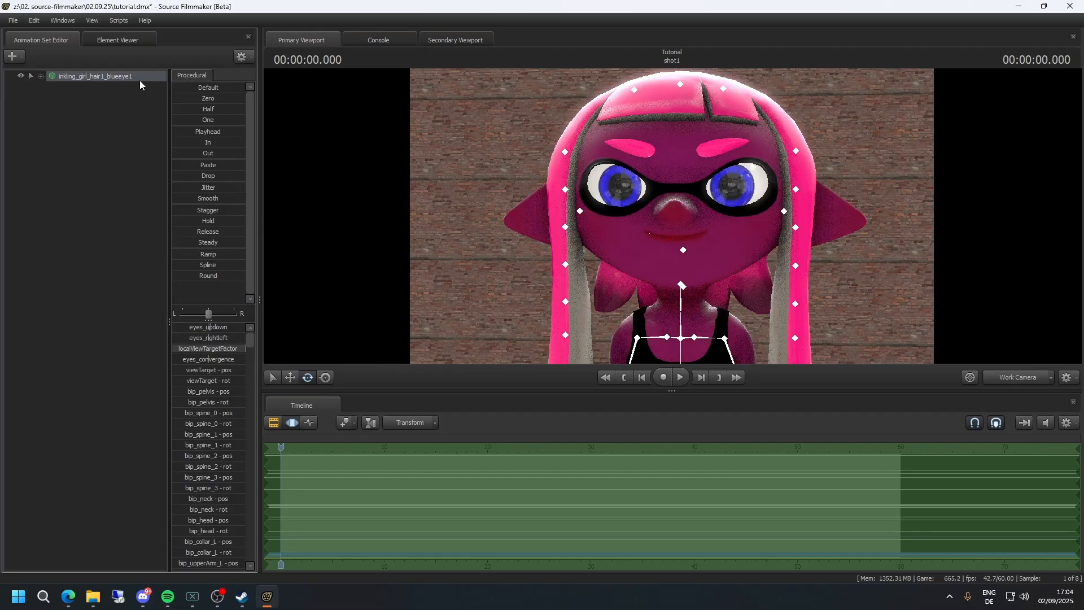
- Set the inkling model's skin to 1, the pale skin with freckles
right_click(130, 75)
mouse_move(179, 211)
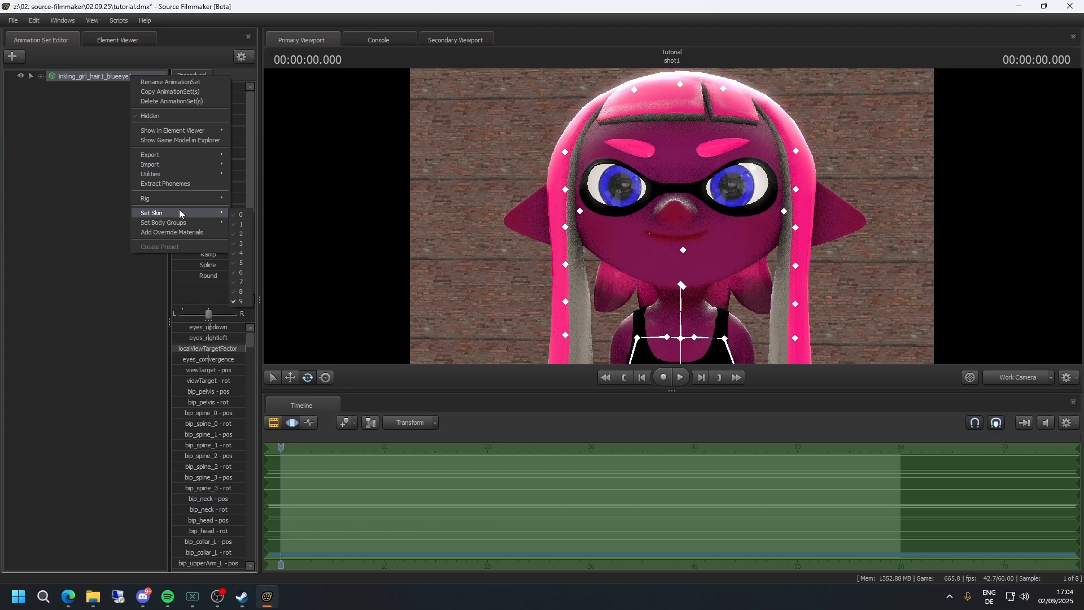
left_click(241, 226)
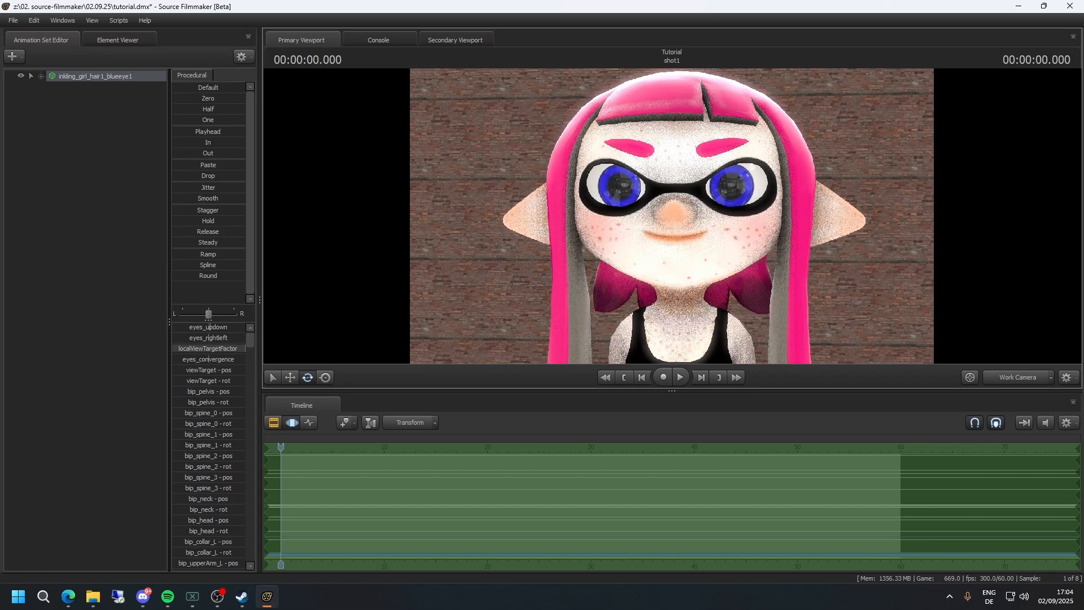
- Open the list of body groups for the inkling model
right_click(134, 75)
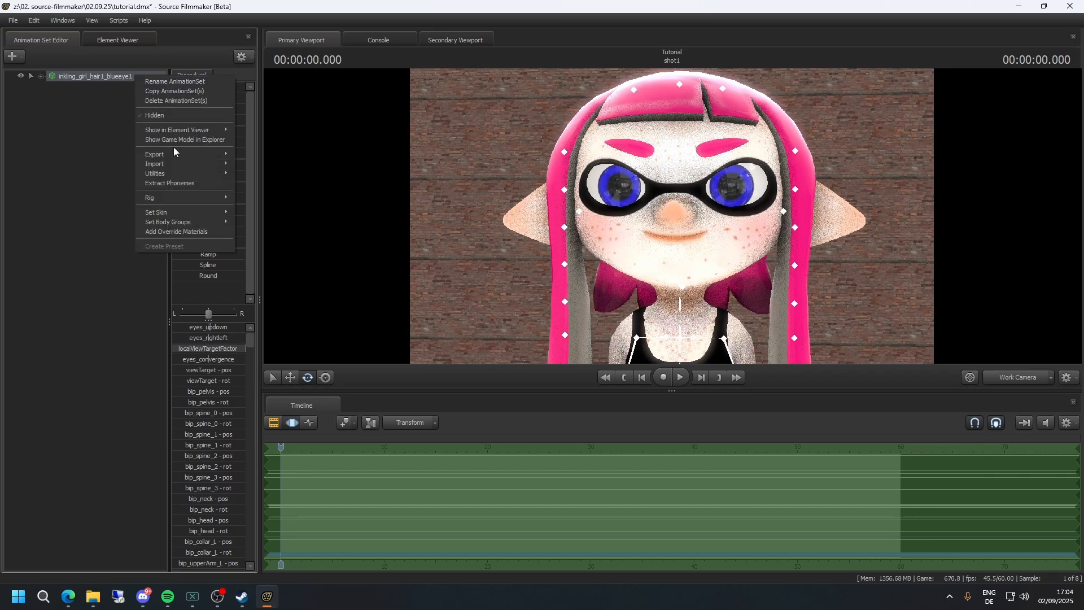
mouse_move(200, 221)
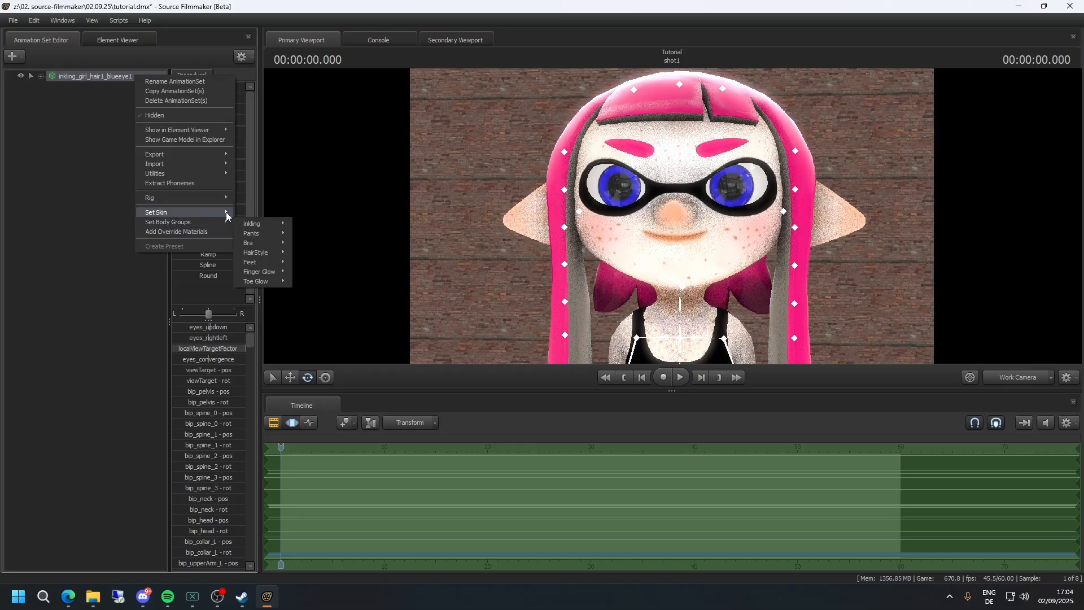
- Set the inkling model's skin to the option without freckles and add override materials to its animation set
left_click(246, 213)
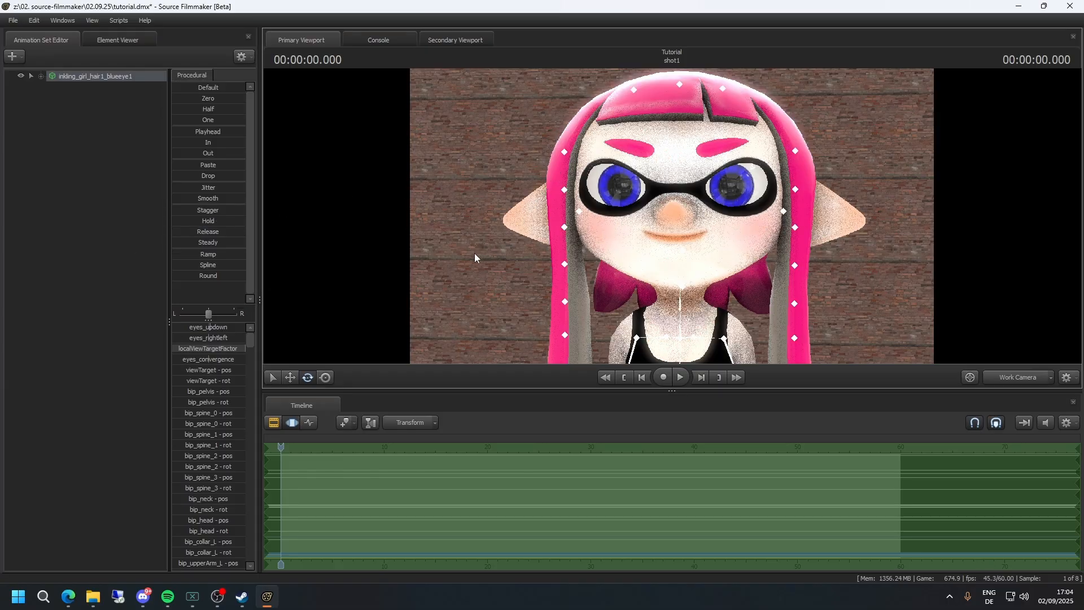
left_click(490, 254)
right_click(105, 77)
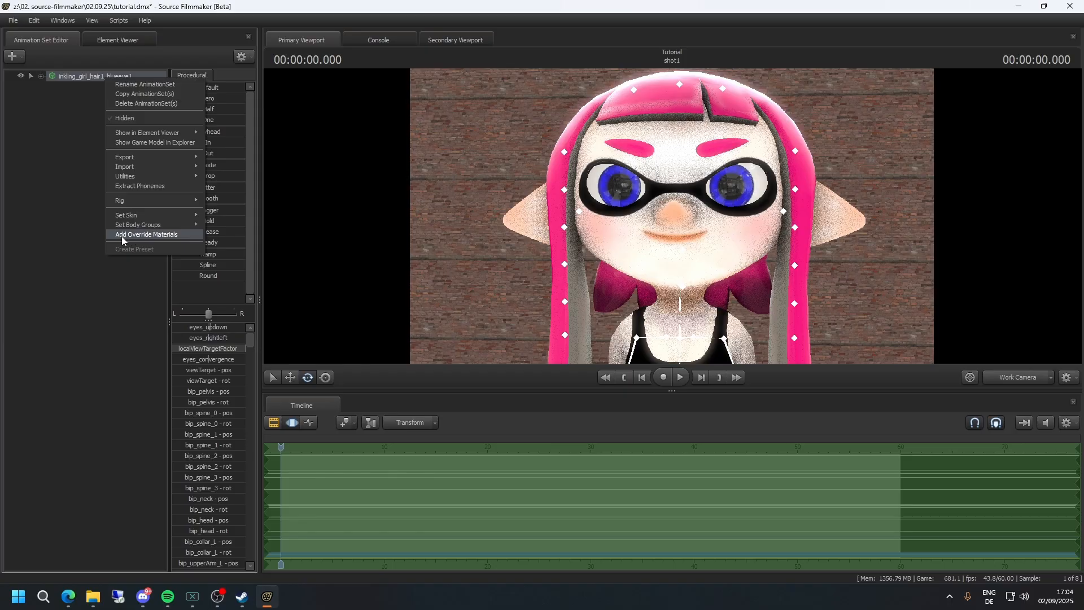
left_click(177, 234)
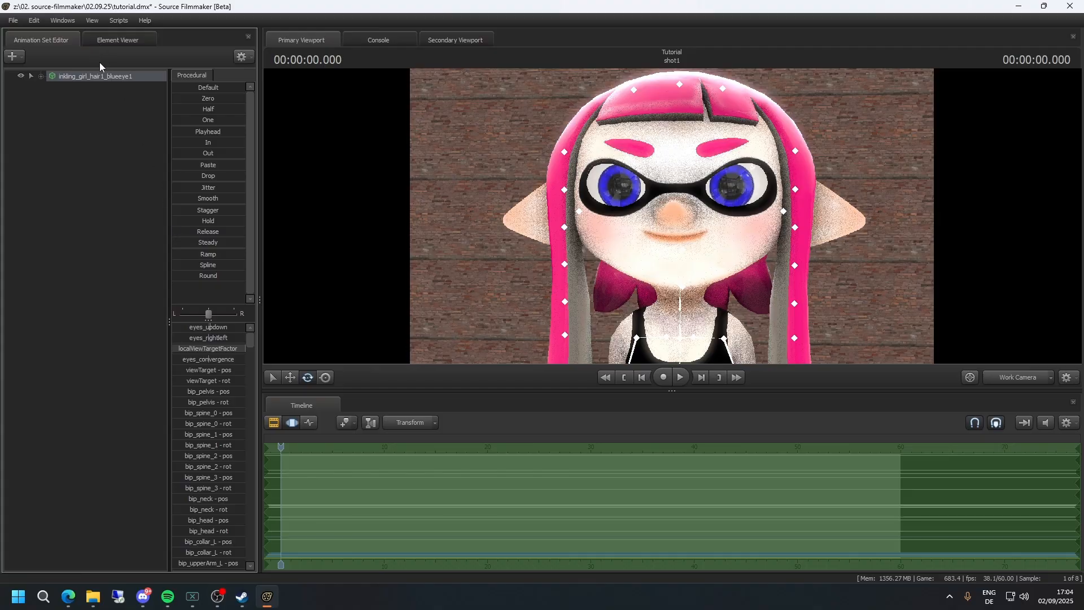
right_click(107, 76)
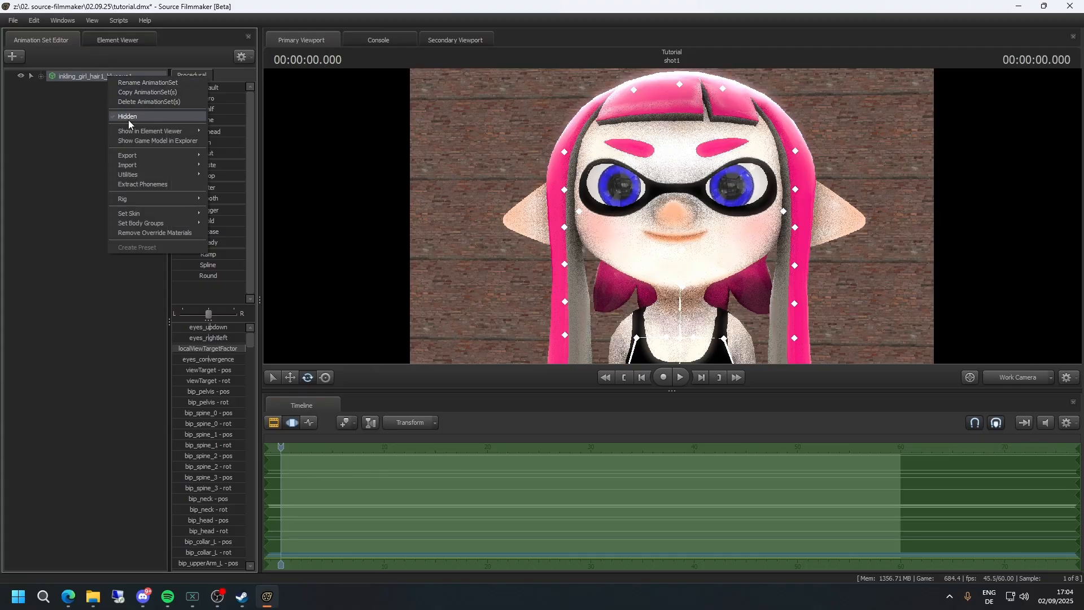
mouse_move(120, 136)
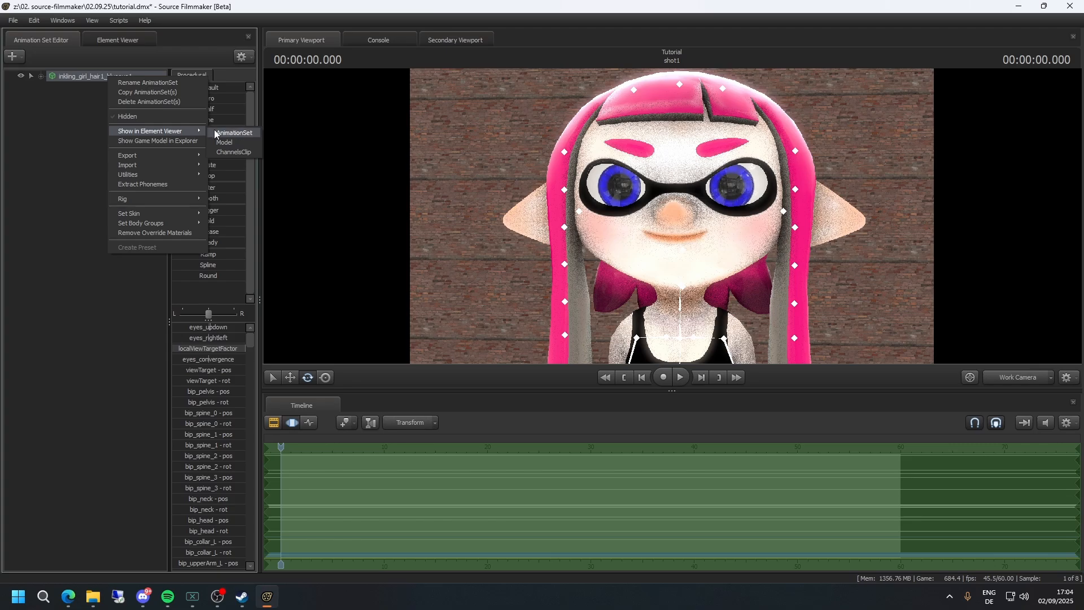
left_click(221, 142)
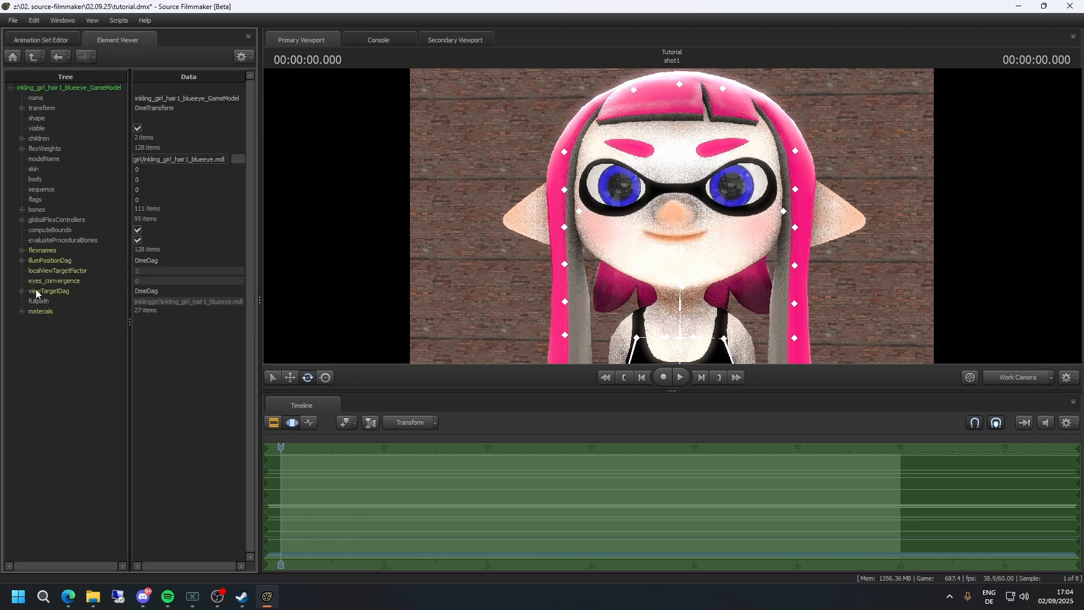
left_click(59, 39)
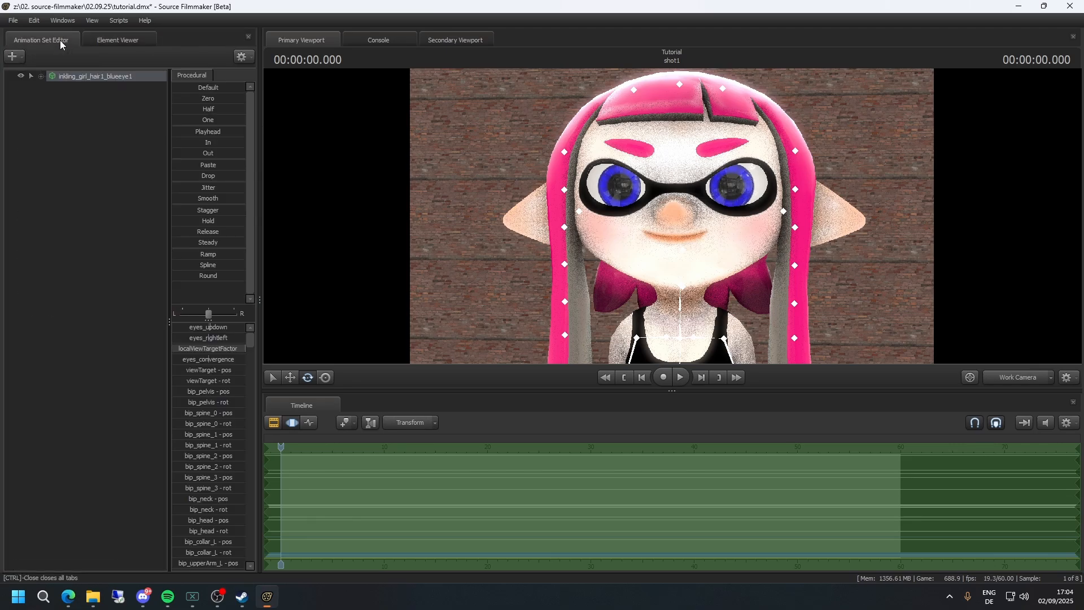
- Show the inkling's model in the Element Viewer and expand the m_teamcolor_hair1 entry in its materials
right_click(122, 76)
mouse_move(181, 215)
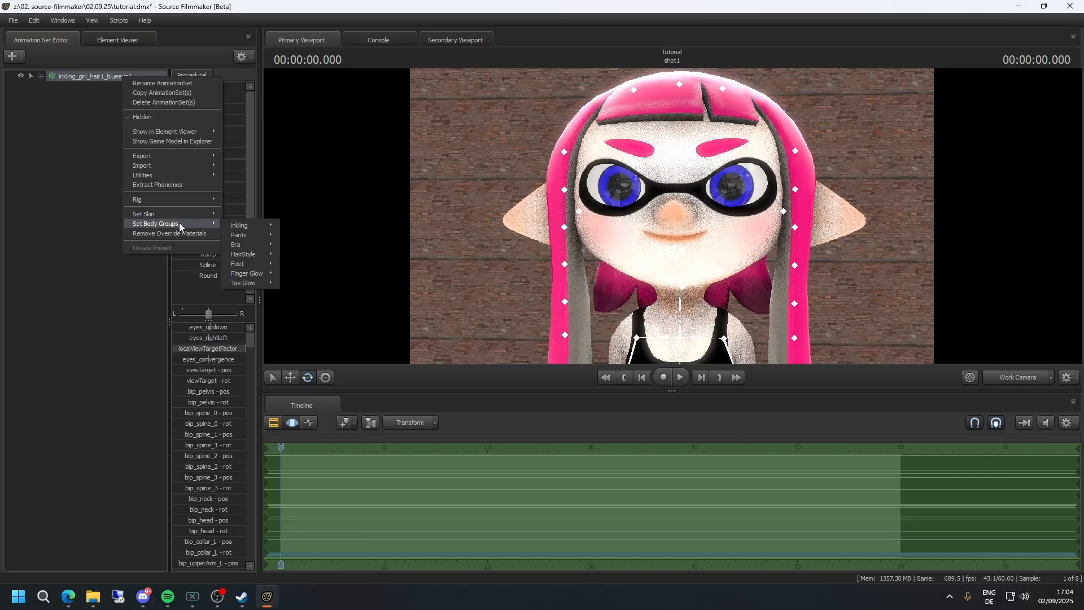
mouse_move(175, 134)
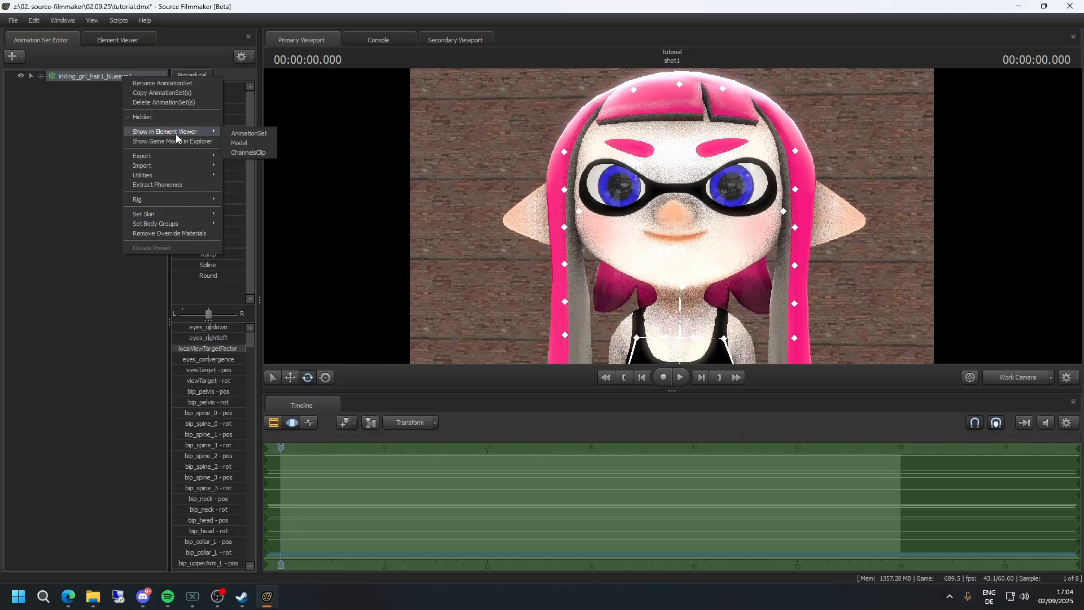
left_click(244, 146)
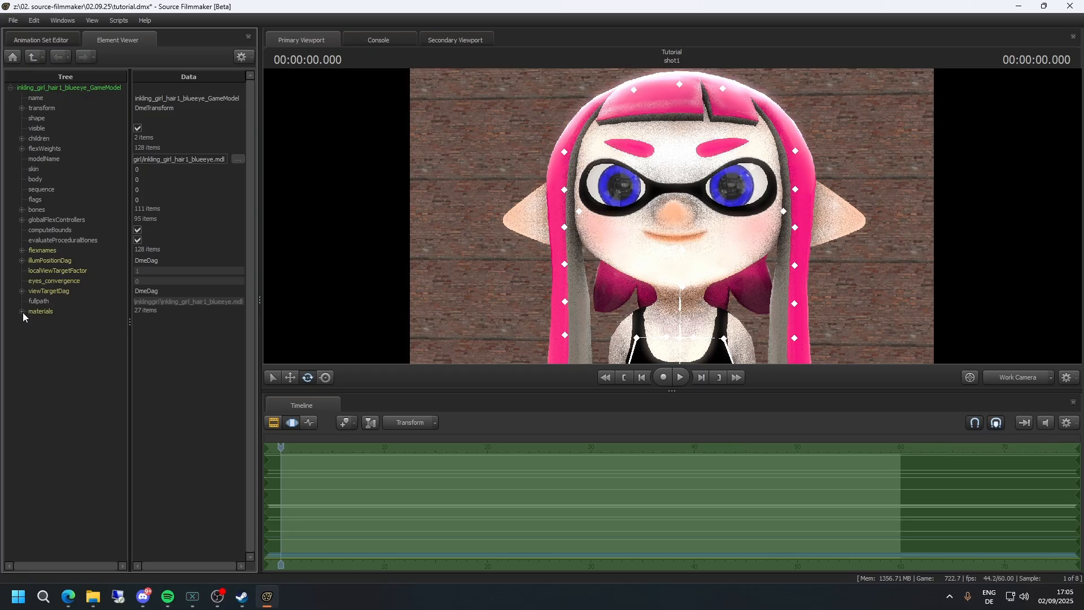
left_click(22, 313)
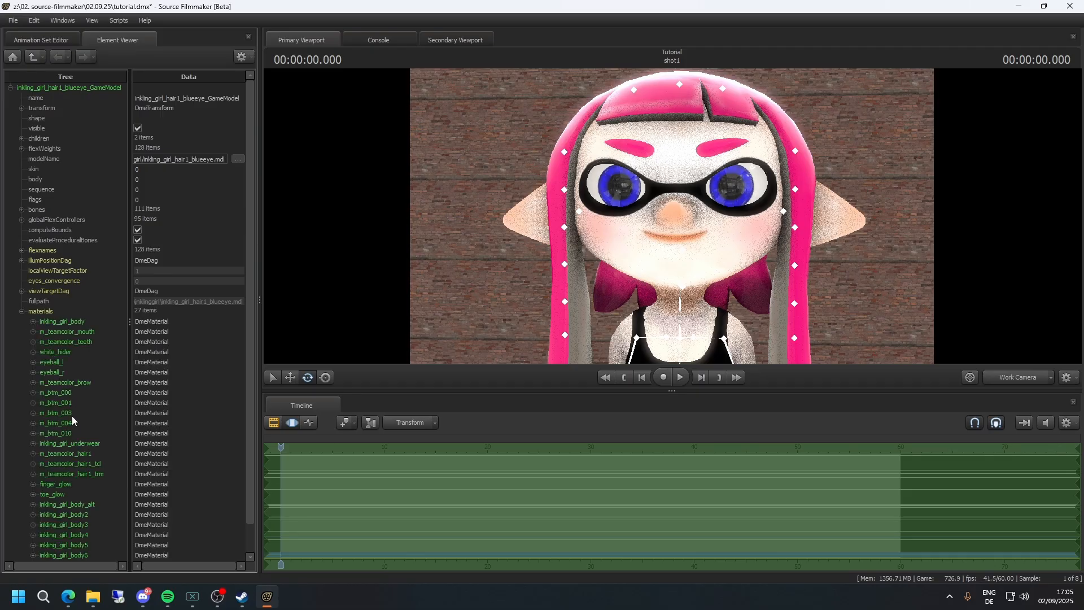
scroll(74, 423, "down", 1)
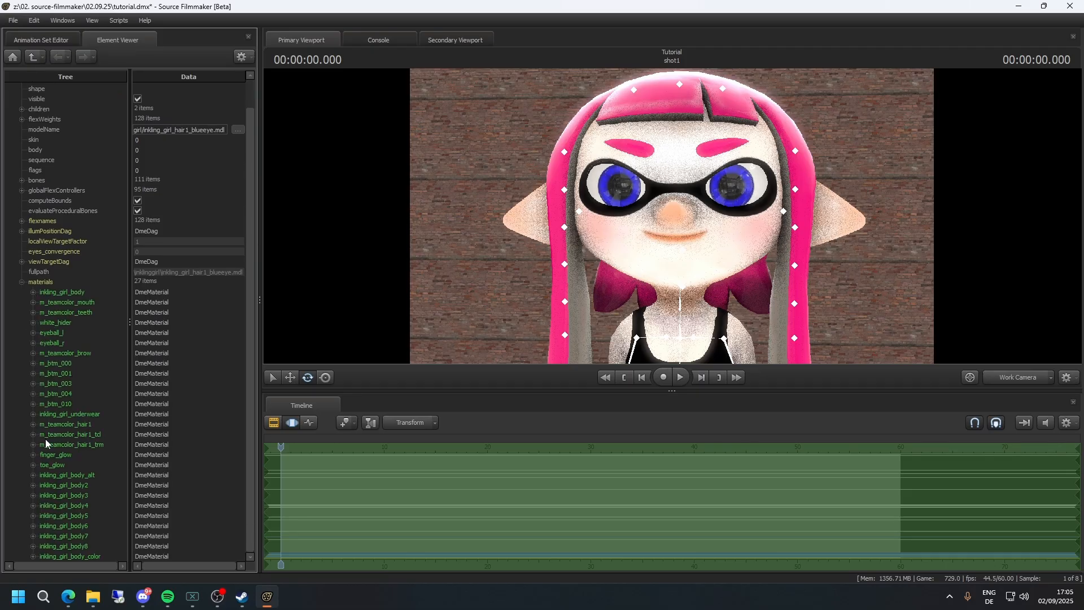
left_click(83, 425)
left_click(33, 424)
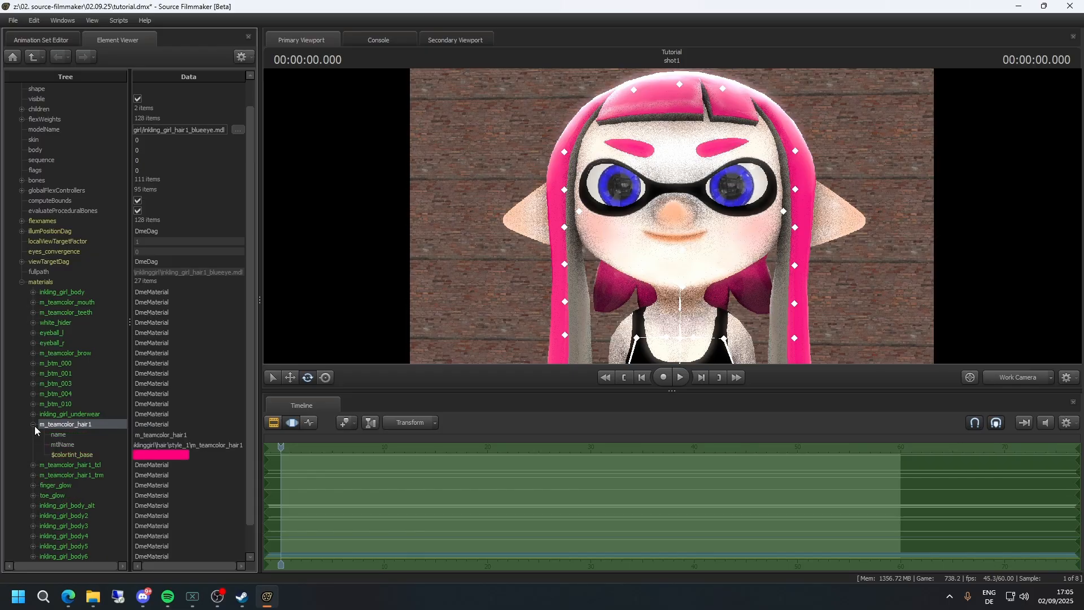
- Set the $colortint_base of m_teamcolor_hair1 to white
left_click(144, 455)
left_click(122, 481)
left_click_drag(191, 467, 101, 431)
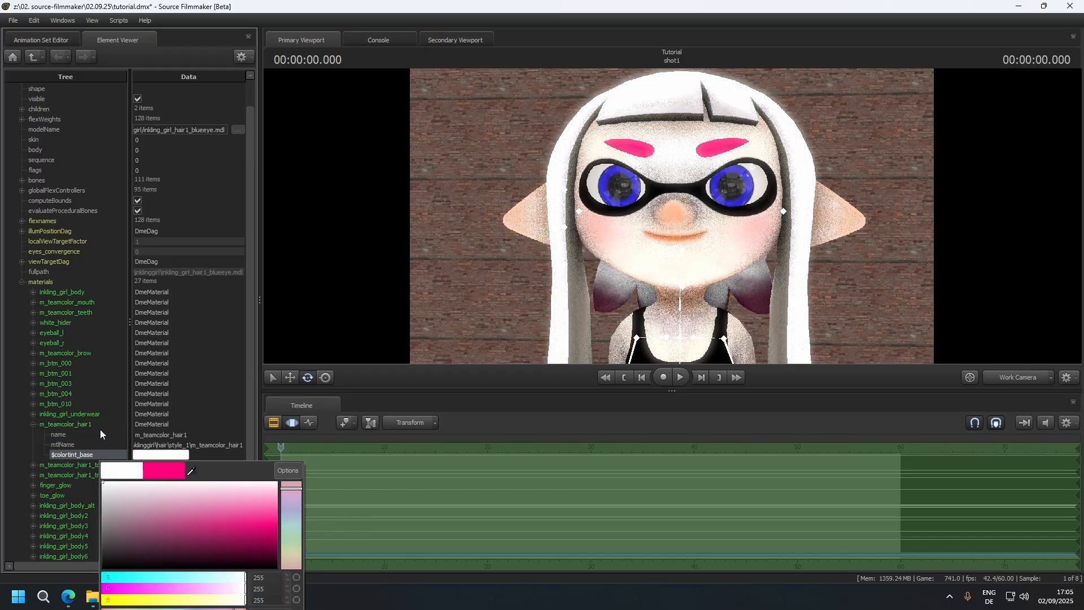
left_click(166, 458)
- Change the $colortint_base of m_teamcolor_hair1 to a blue of about RGB 0, 118, 192
left_click(166, 458)
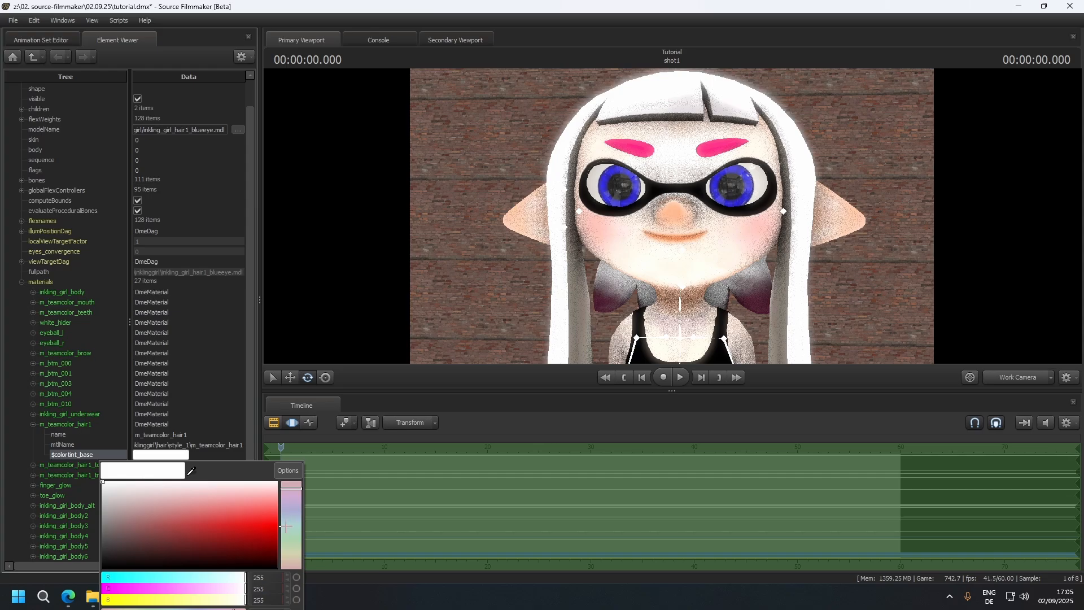
mouse_move(287, 526)
left_mouse_down()
mouse_move(260, 528)
mouse_move(307, 536)
mouse_move(225, 536)
mouse_move(291, 536)
left_mouse_up()
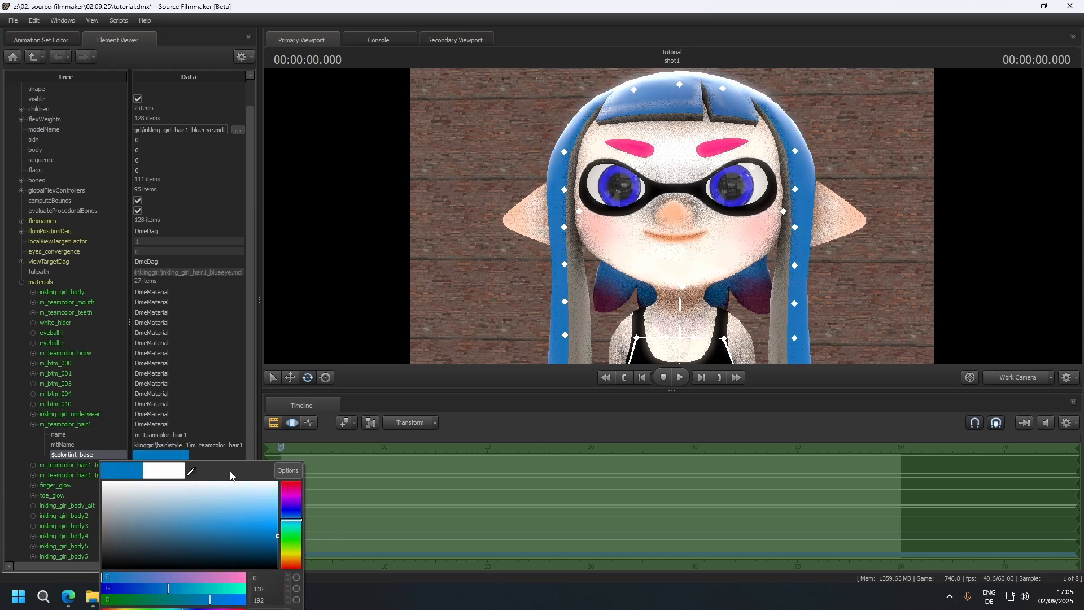
scroll(189, 449, "down", 1)
left_click(164, 424)
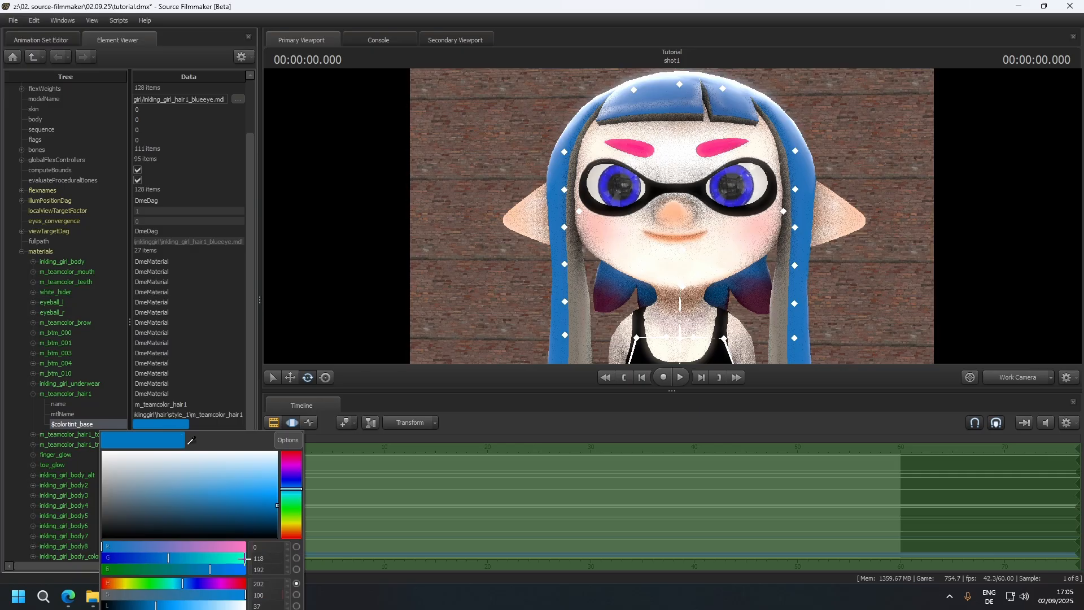
left_click(429, 289)
left_click_drag(672, 215, 672, 216)
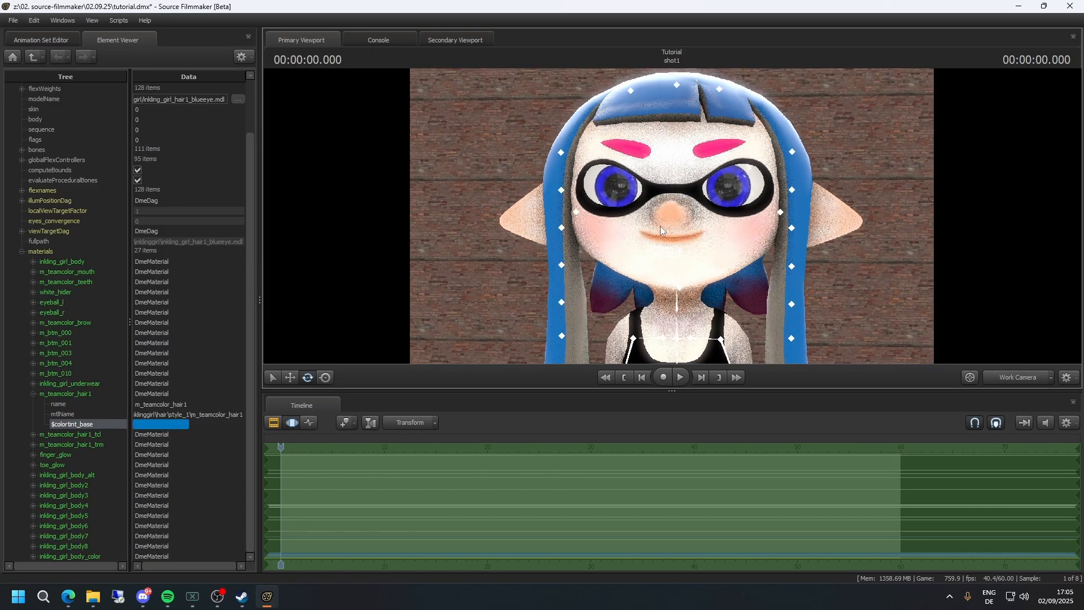
- Set the green value of the m_teamcolor_hair1 tint to 192
left_click(175, 425)
left_click(267, 558)
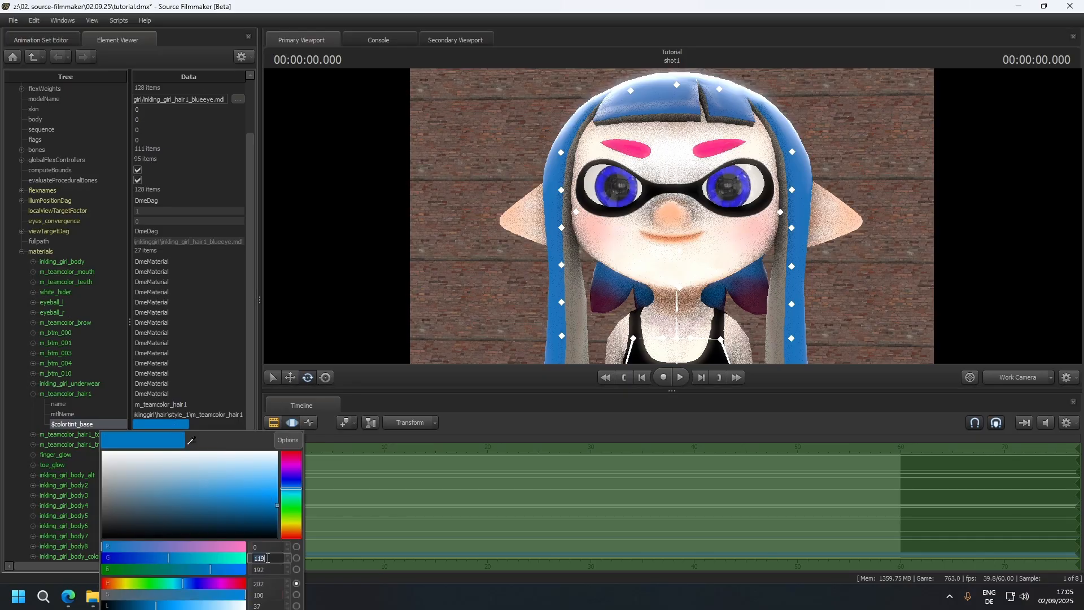
type("192")
key("Return")
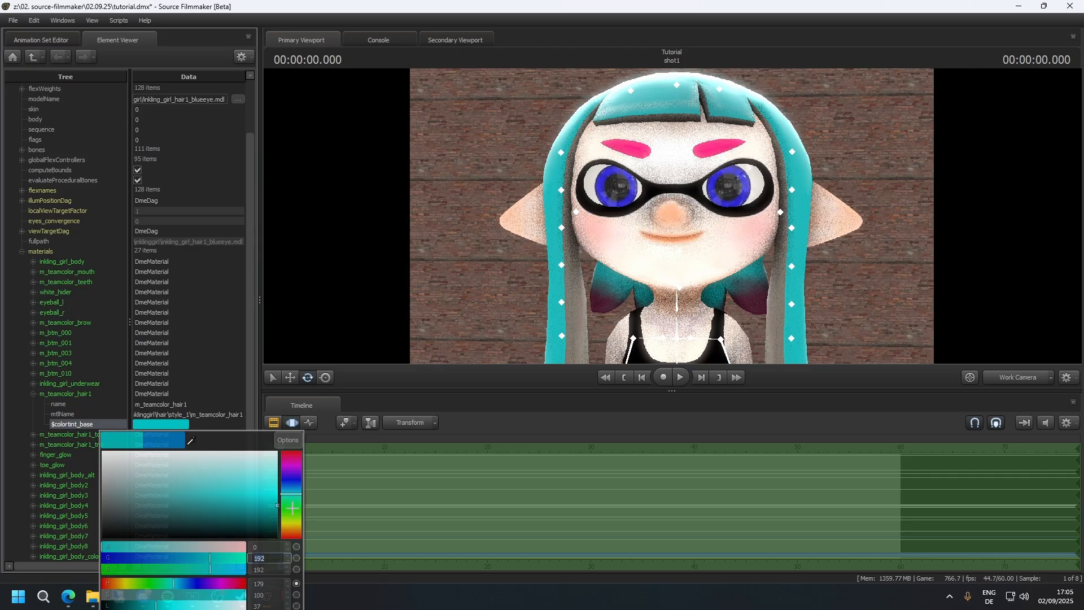
- Try red values of 244 and 255 for the m_teamcolor_hair1 tint and return red to 0
left_click(269, 547)
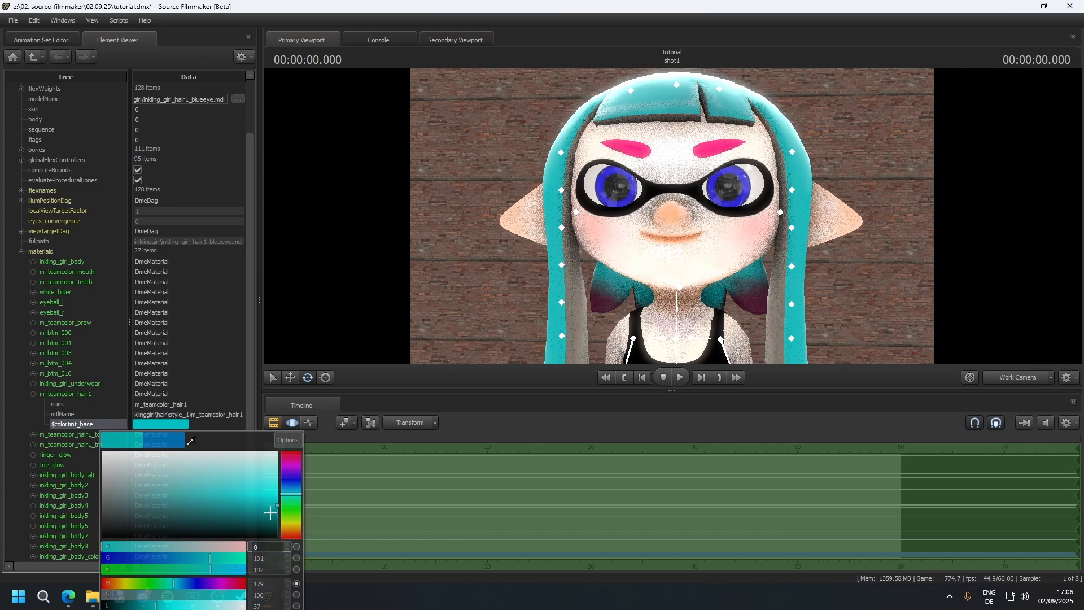
type("244")
key("Return")
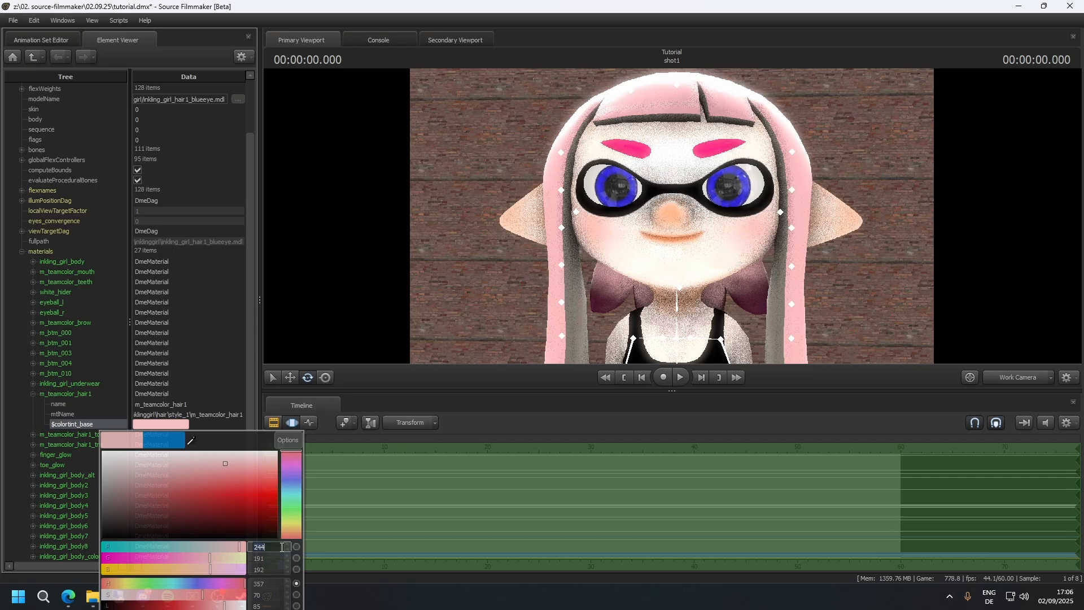
type("244")
key("BackSpace")
key("BackSpace")
type("55")
key("Return")
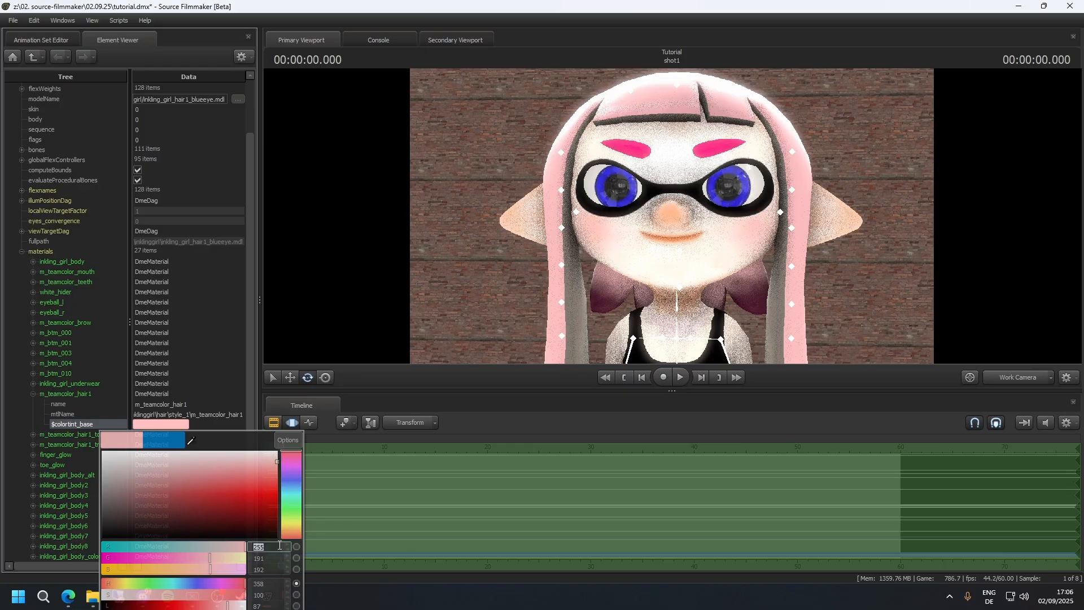
type("0")
key("Return")
left_click(672, 216)
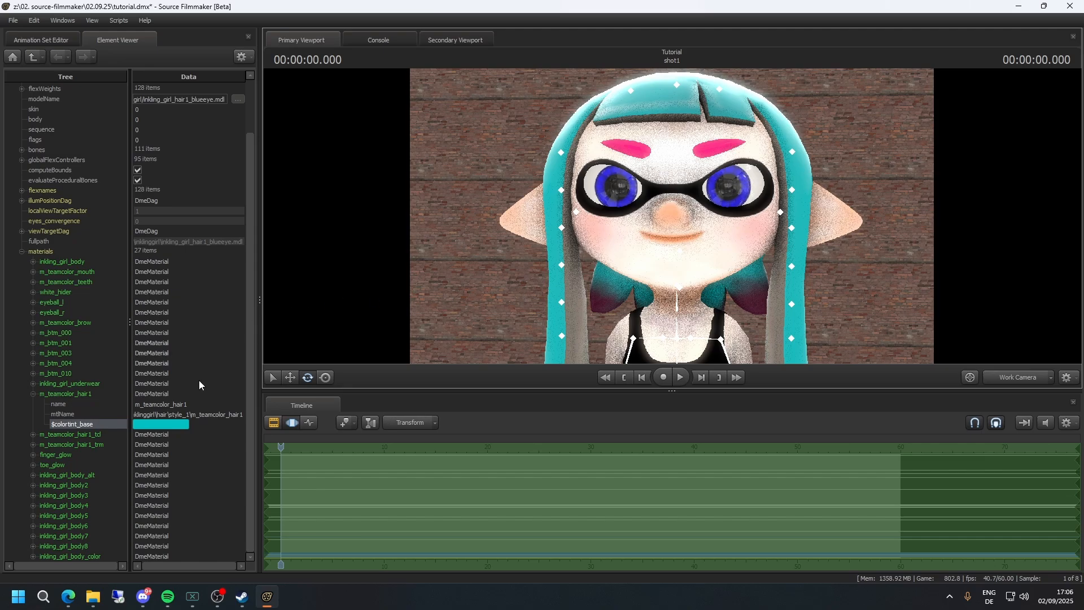
- Expand the m_teamcolor_hair1_trm material and set its $colortint_base to white
left_click(33, 444)
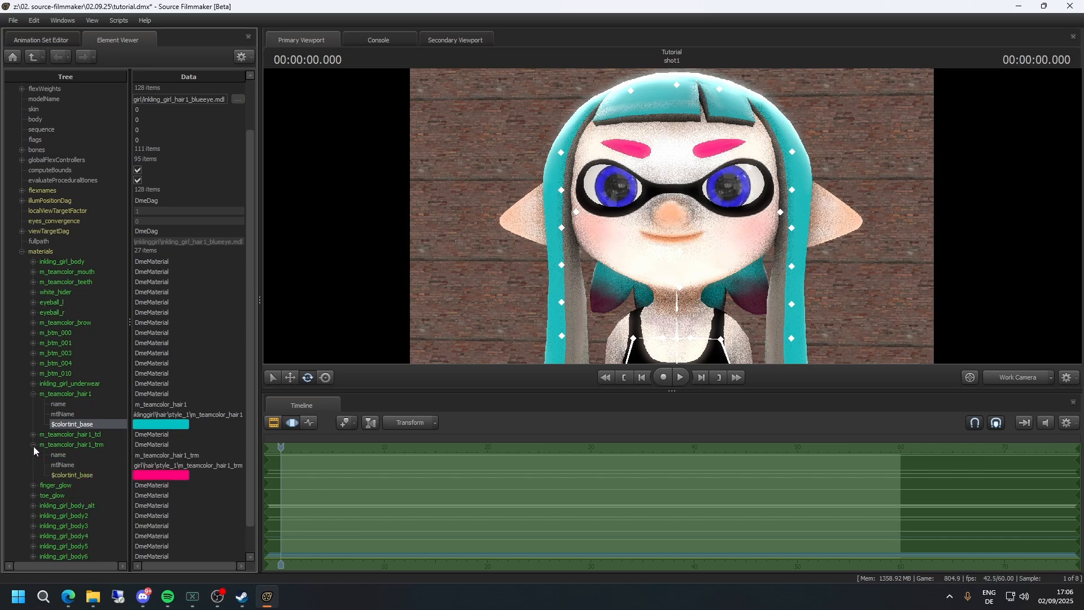
left_click(163, 476)
left_click_drag(197, 536, 63, 432)
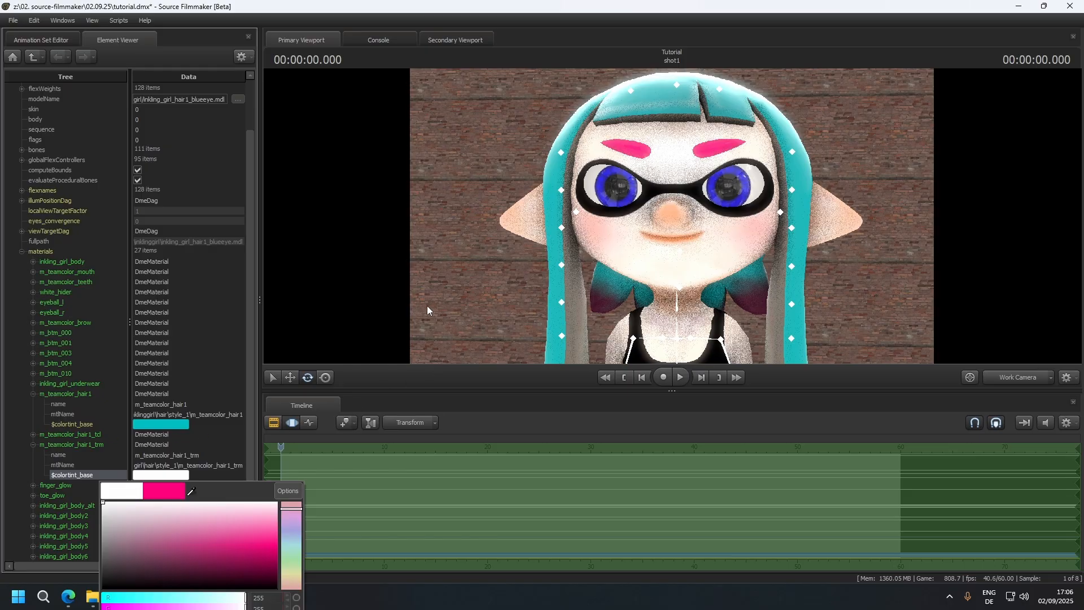
- Expand the m_teamcolor_hair1_tcl material and set its $colortint_base to white
left_click(42, 434)
left_click(33, 435)
left_click(71, 465)
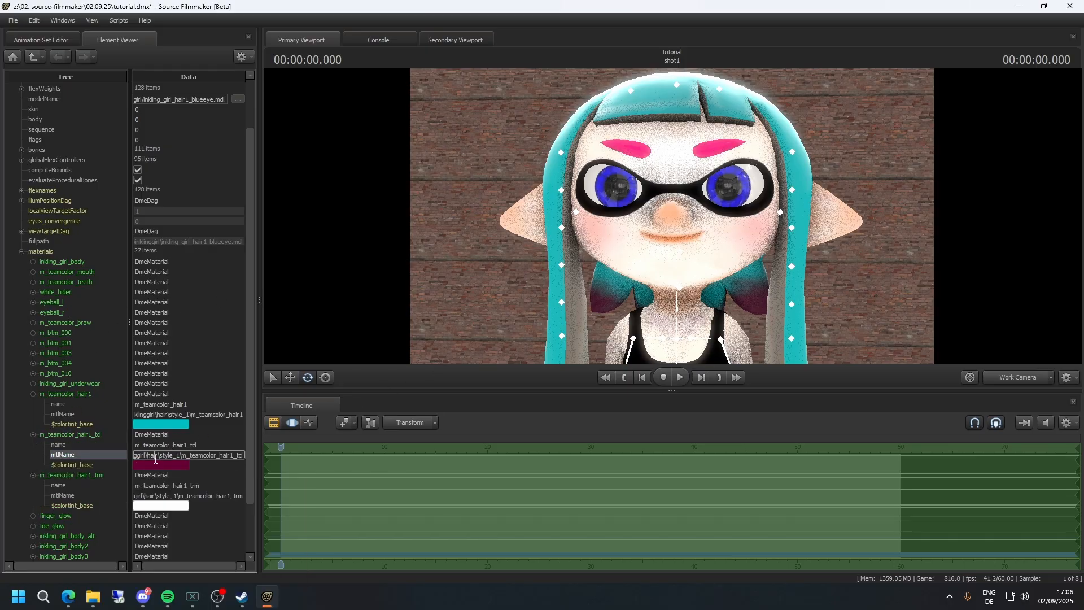
left_click(155, 465)
left_click(102, 492)
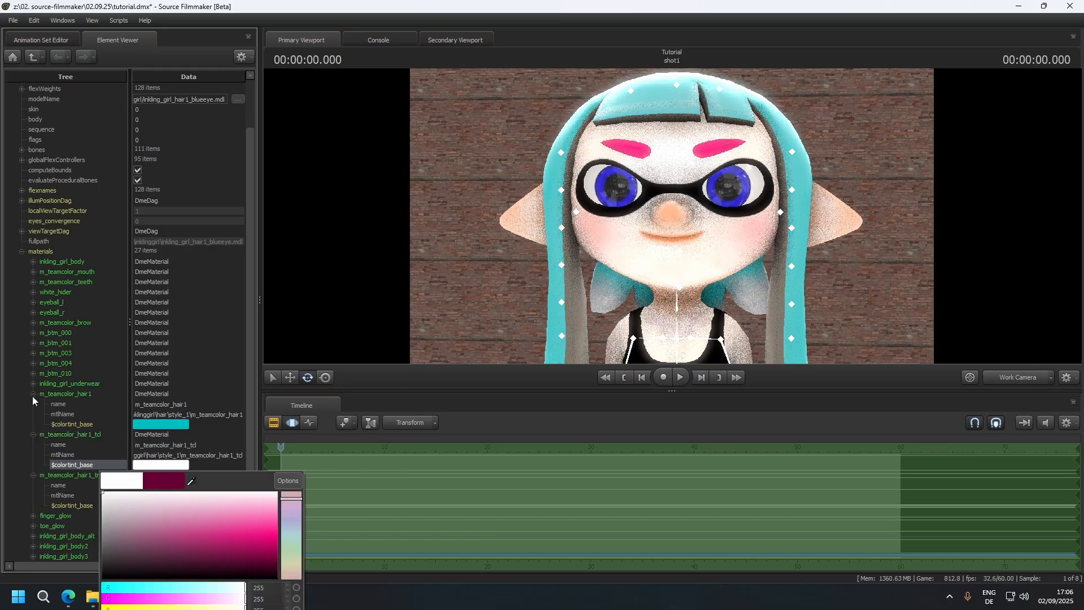
left_click(166, 464)
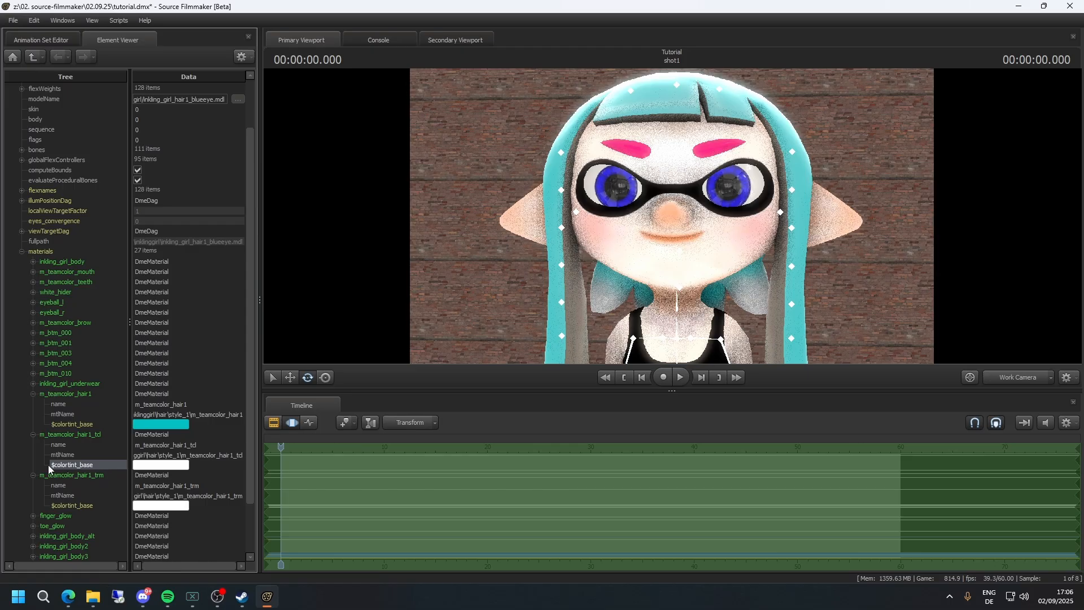
- Darken the $colortint_base of m_teamcolor_hair1_tcl to black, RGB 0, 0, 0
left_click(153, 465)
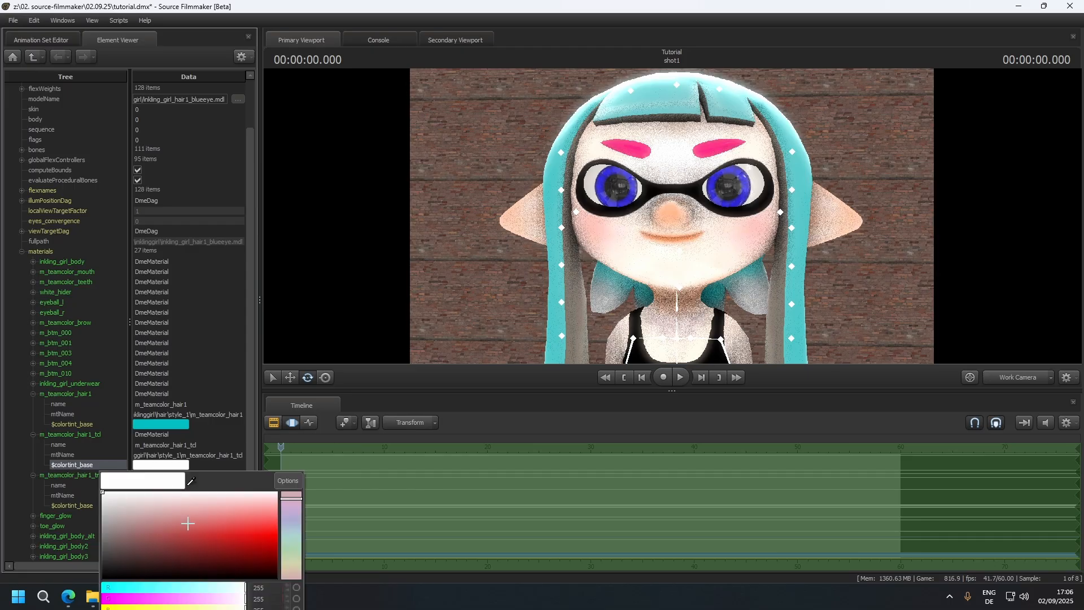
left_click(276, 532)
left_click_drag(285, 559, 54, 442)
left_click(293, 522)
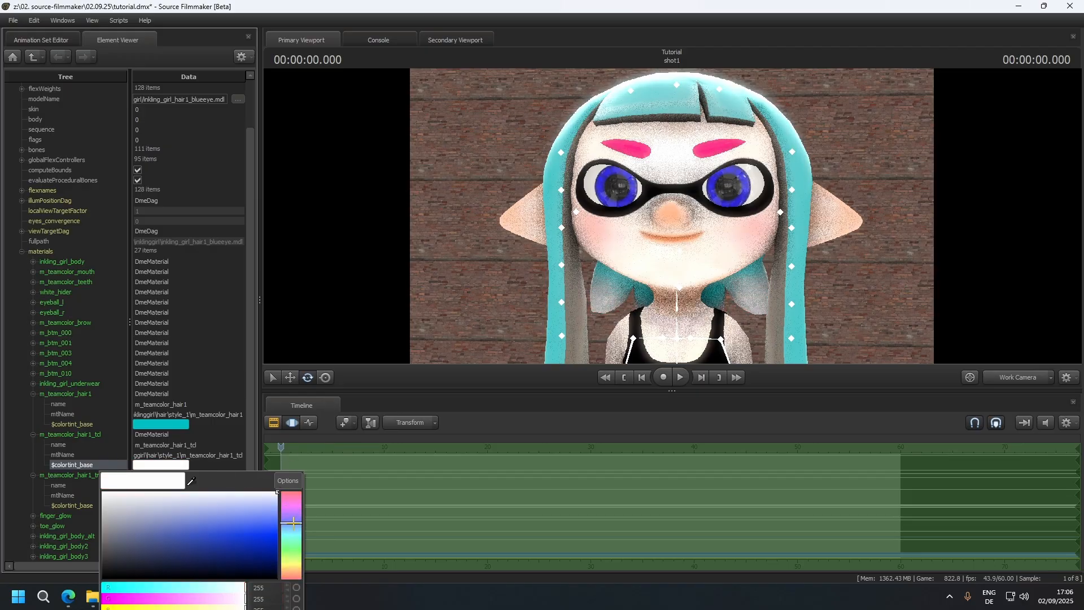
left_click_drag(270, 532, 34, 559)
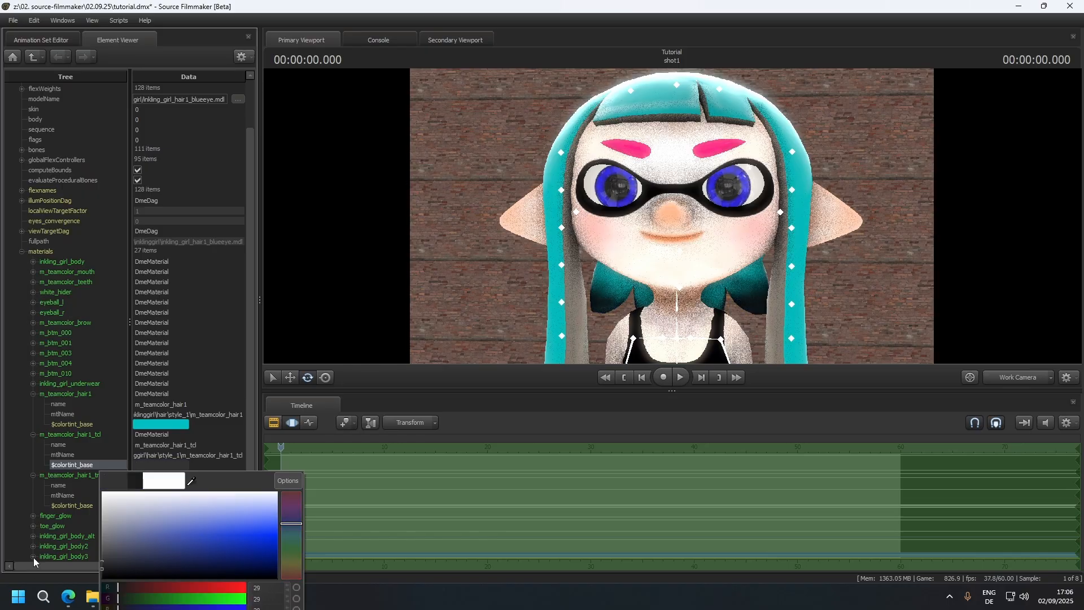
left_click_drag(131, 545, 70, 597)
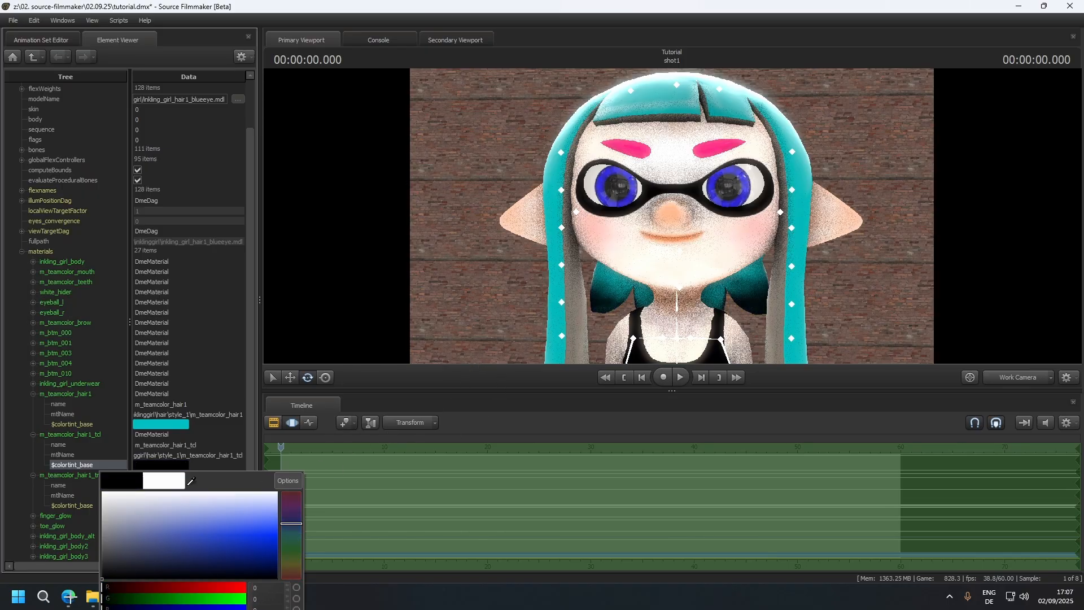
left_click(489, 284)
- Copy the $colortint_base colour of m_teamcolor_hair1 and paste it onto the $colortint_base of m_teamcolor_hair1_tcl
right_click(156, 425)
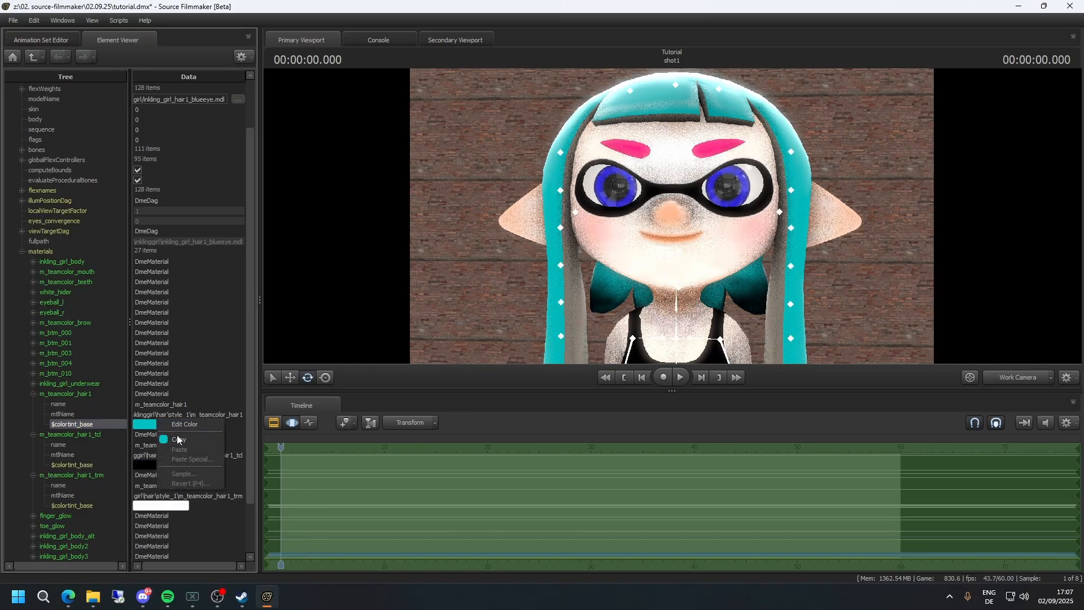
left_click(178, 439)
right_click(144, 465)
left_click(180, 490)
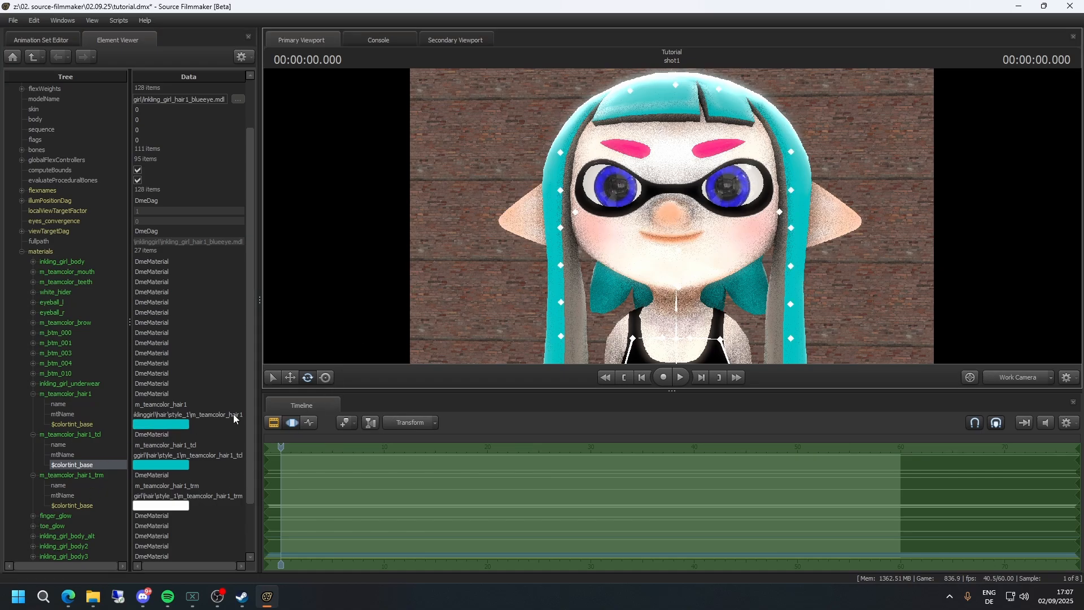
mouse_move(427, 262)
left_mouse_down()
mouse_move(426, 359)
mouse_move(429, 264)
left_mouse_up()
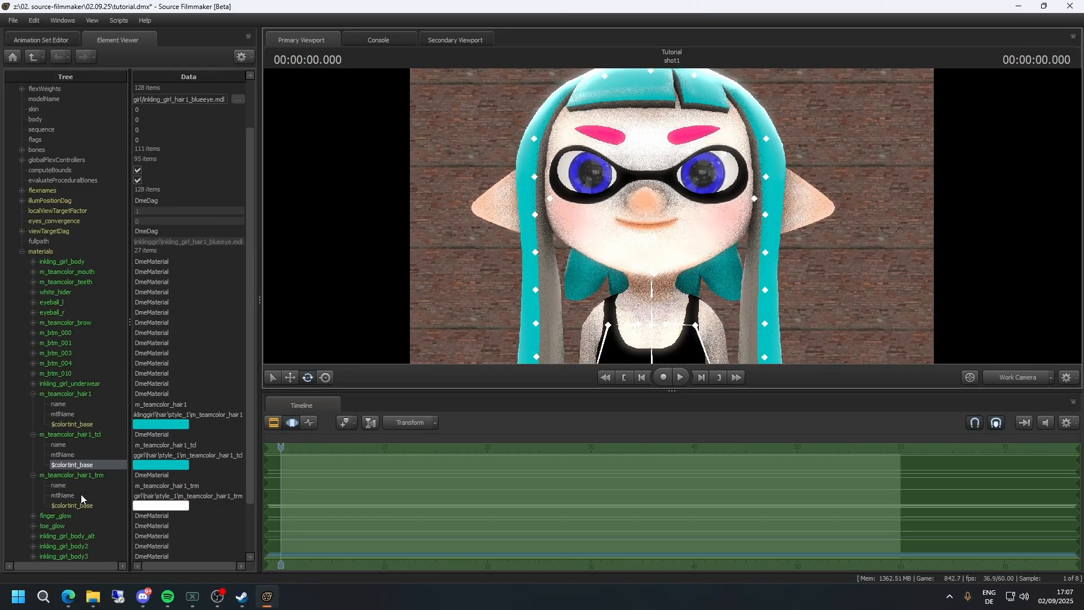
left_click(117, 332)
mouse_move(429, 226)
left_mouse_down()
mouse_move(425, 264)
mouse_move(426, 237)
left_mouse_up()
key("s")
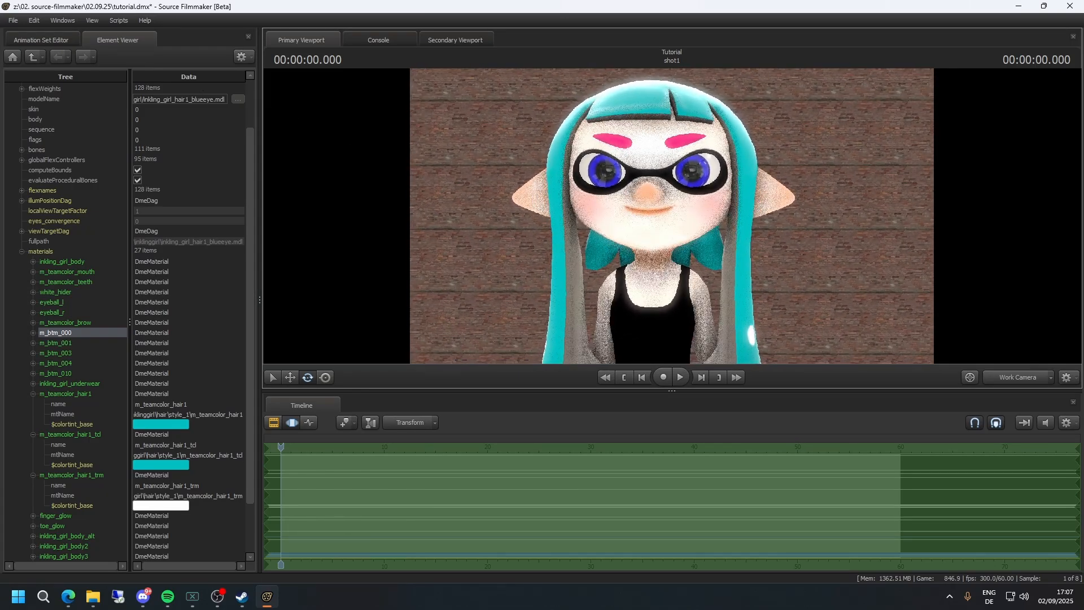
- Set the inkling girl model's Finger Glow body group to Finger_Glow.dmx and check her fingertips
left_click(54, 39)
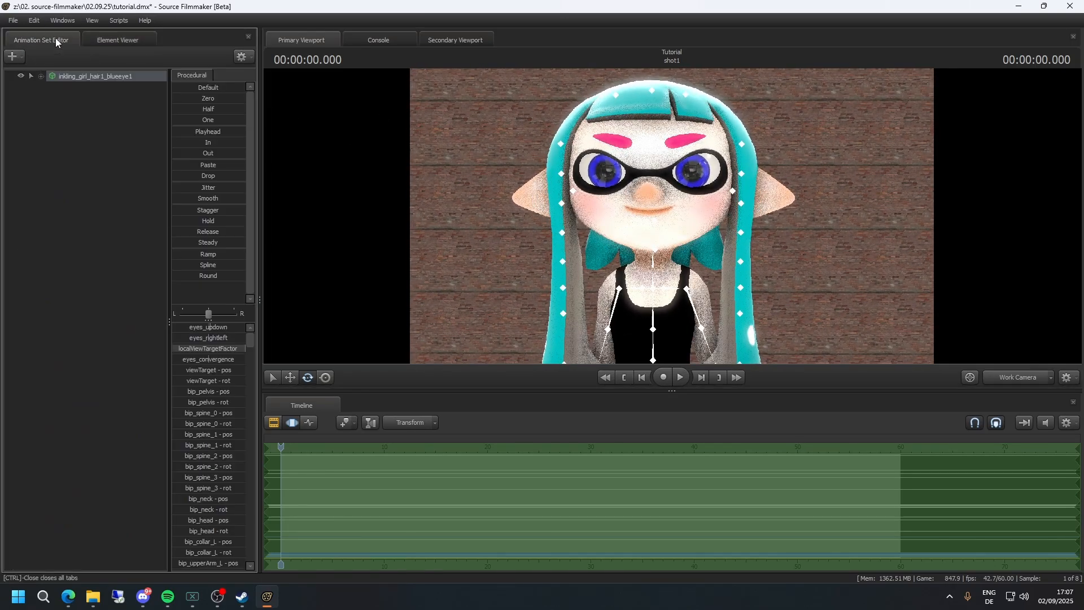
right_click(97, 77)
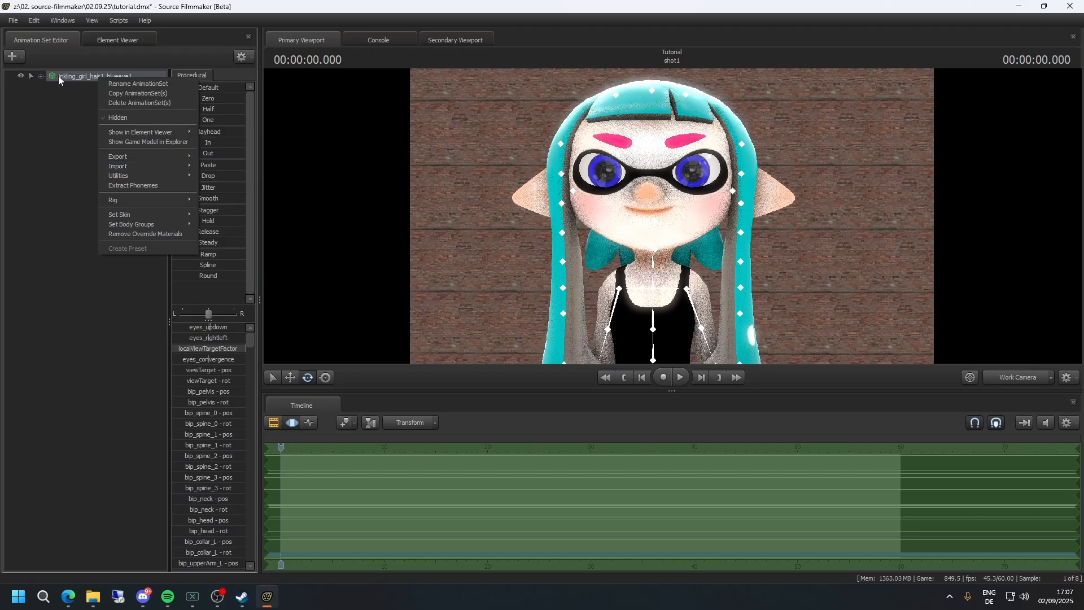
mouse_move(139, 224)
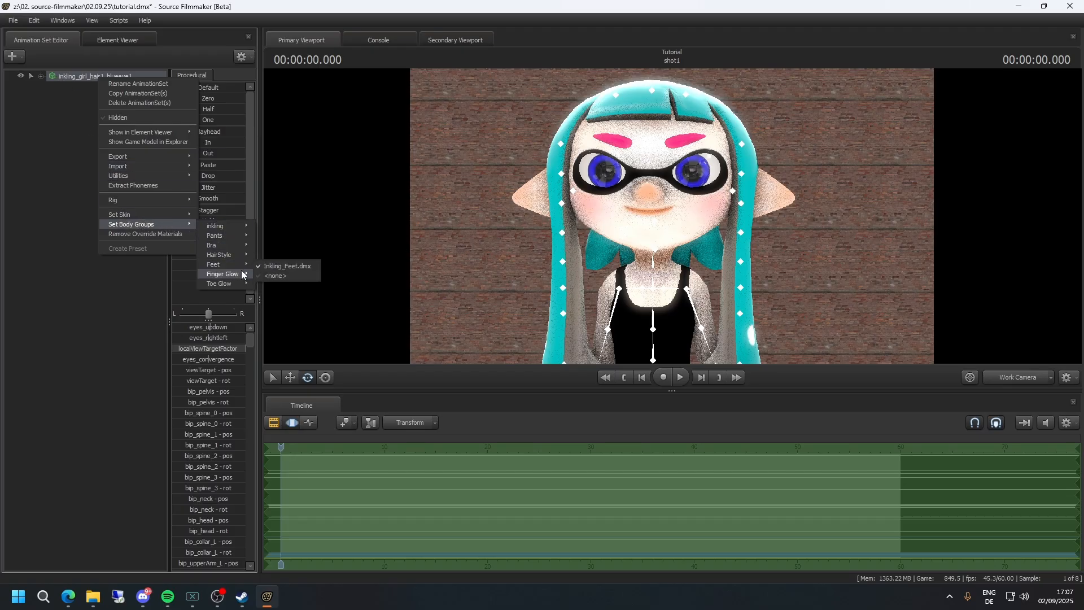
mouse_move(242, 275)
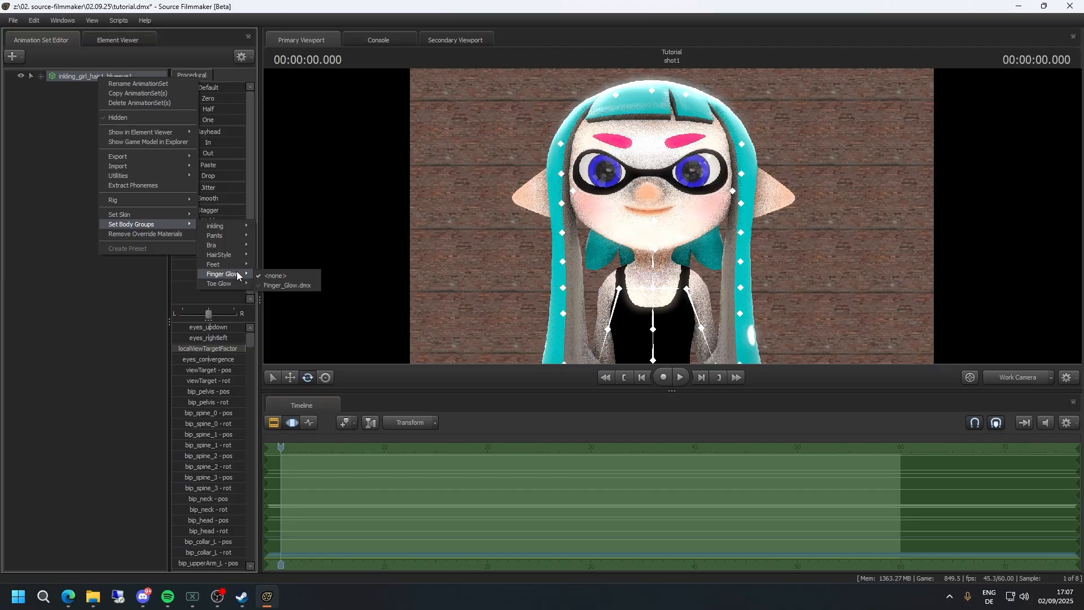
left_click(288, 286)
left_click_drag(676, 209, 651, 303)
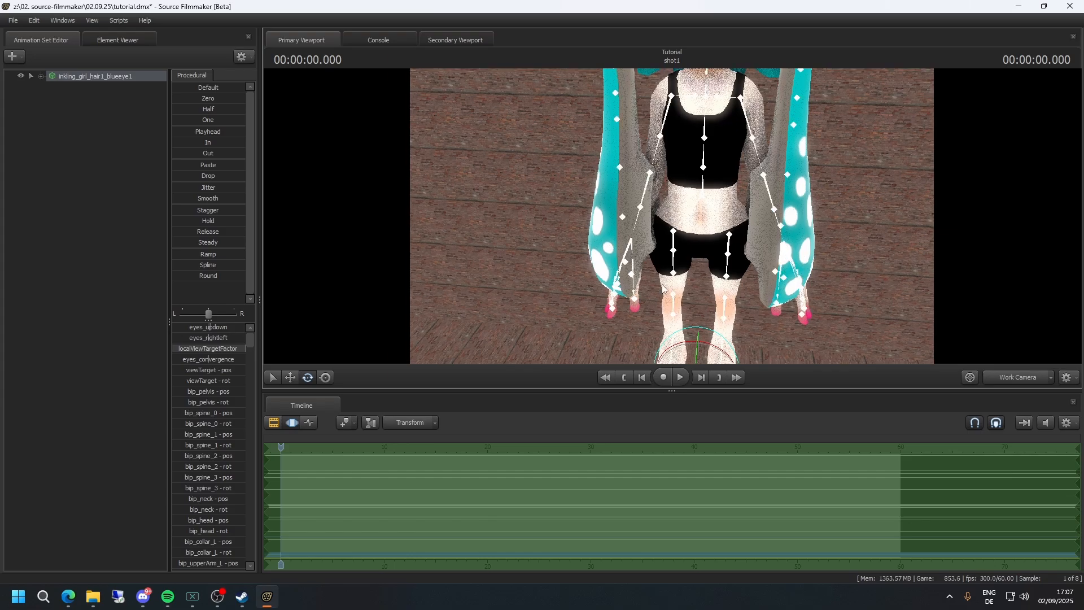
left_click_drag(409, 232, 417, 219)
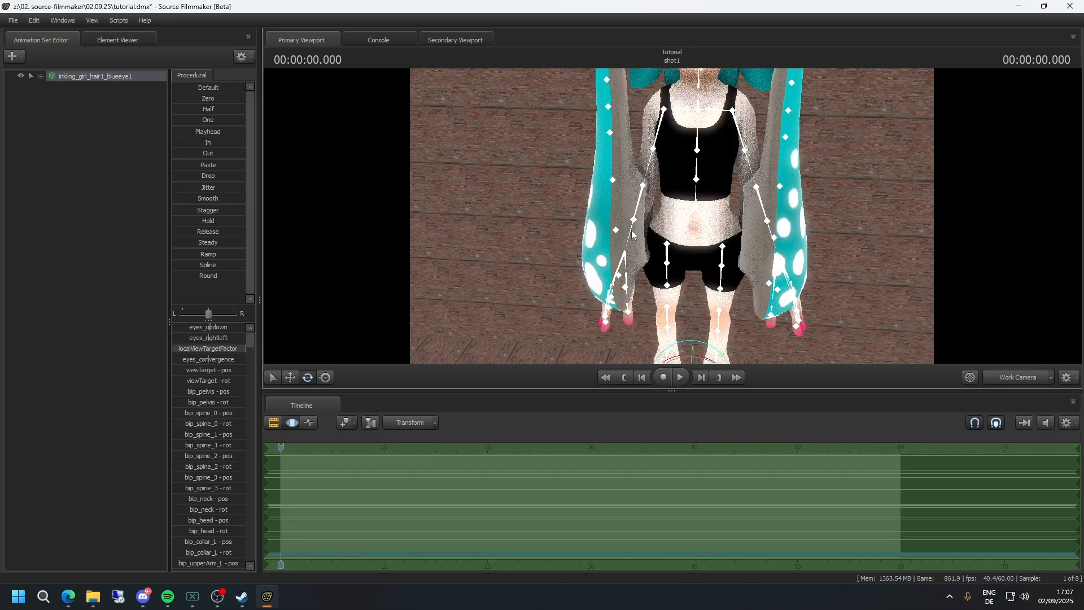
left_click_drag(631, 231, 647, 209)
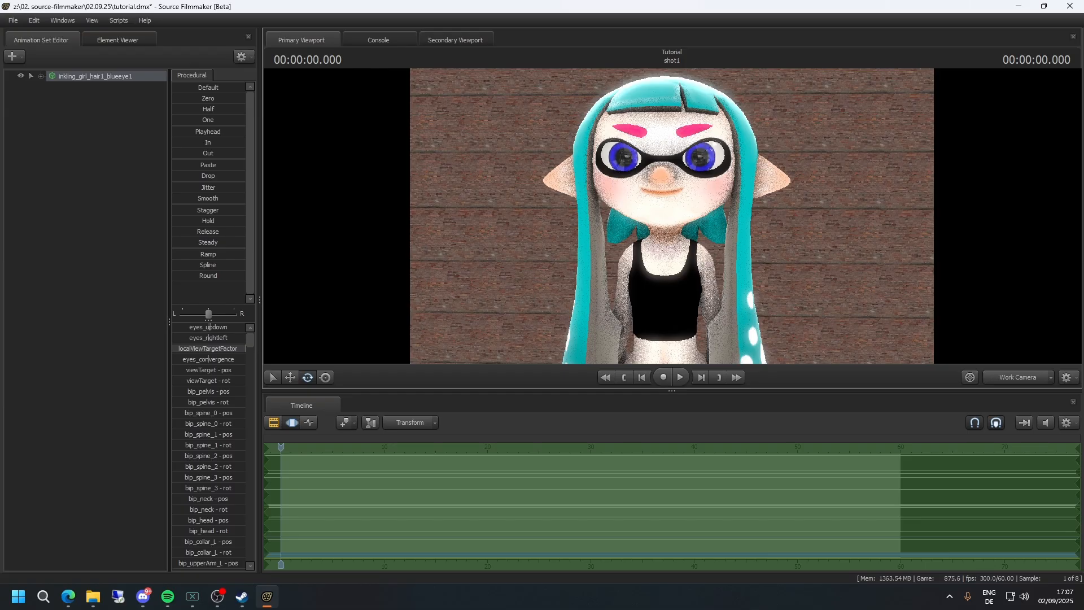
- Show the model in the Element Viewer and try to set the $colortint_base of m_teamcolor_brow to white
left_click_drag(647, 209, 677, 210)
key("w")
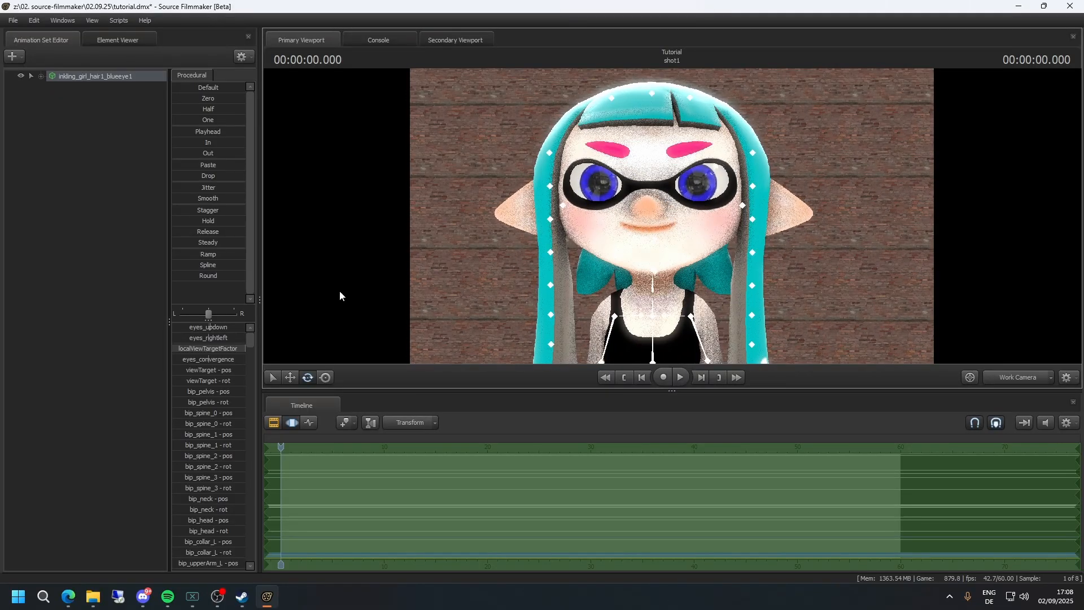
right_click(129, 76)
mouse_move(187, 131)
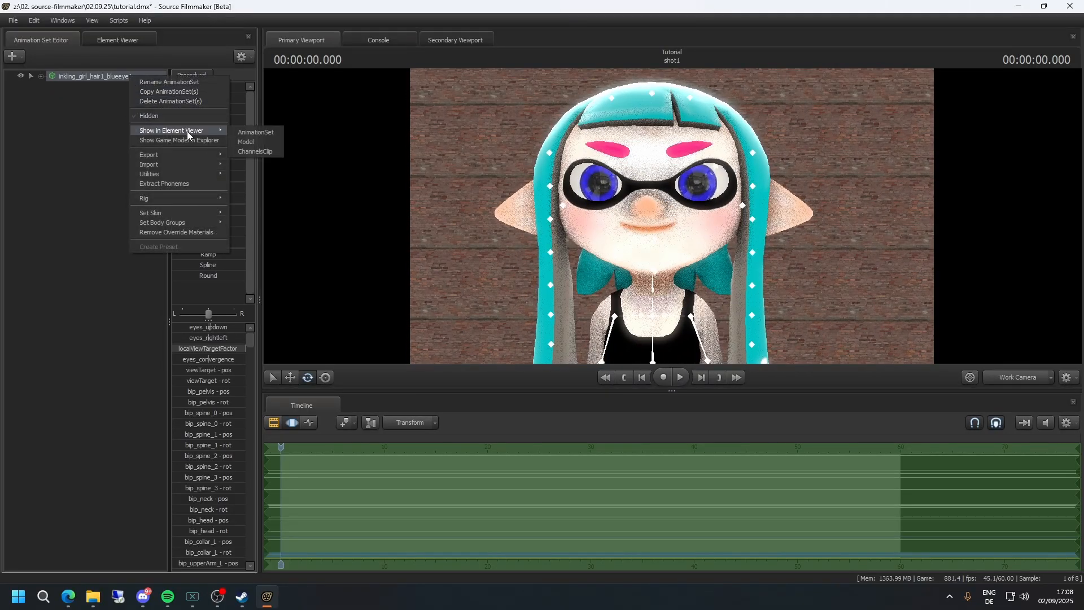
left_click(262, 138)
left_click(22, 311)
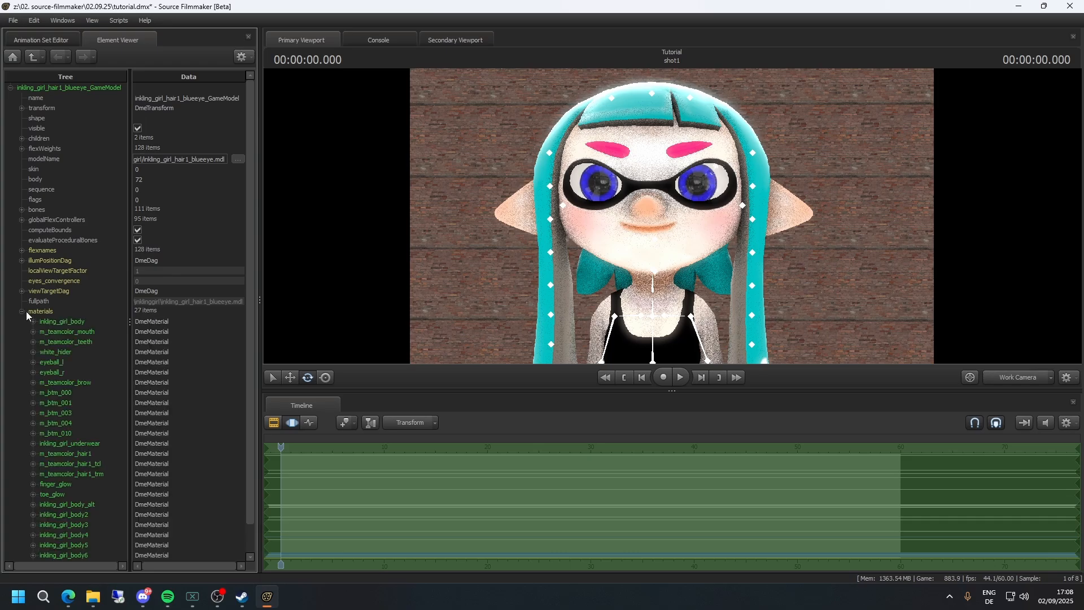
scroll(29, 314, "down", 1)
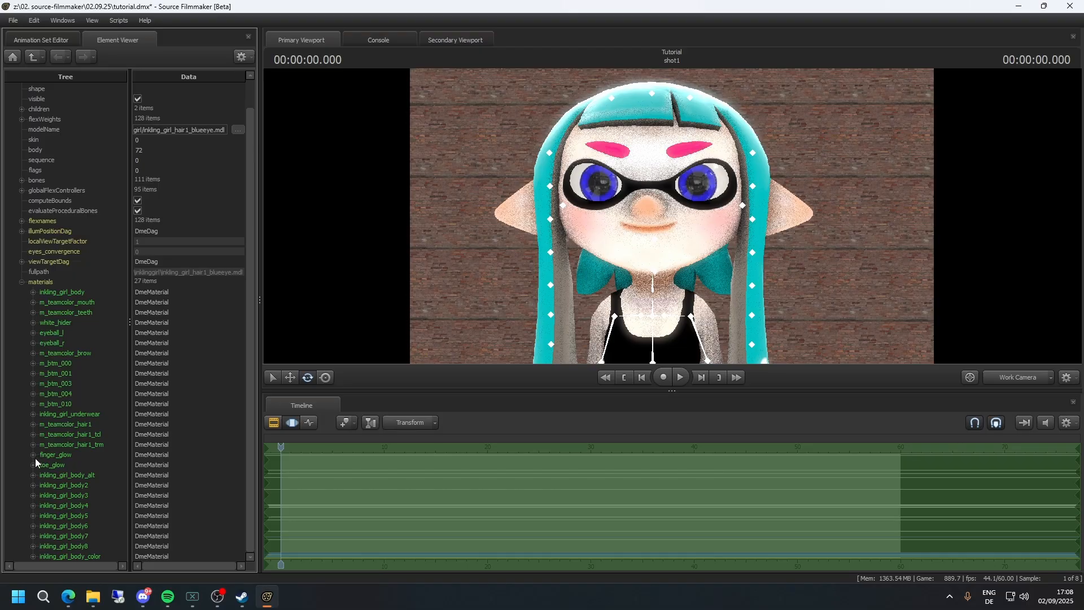
left_click(33, 353)
left_click(183, 384)
left_click_drag(214, 437, 61, 356)
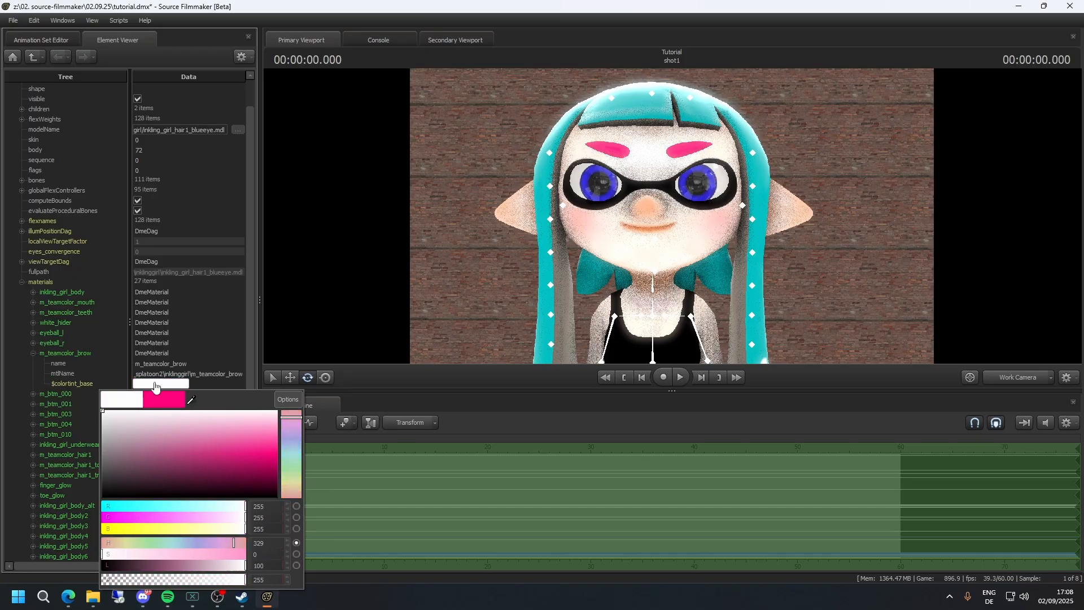
left_click(49, 376)
- Reload the model in the Element Viewer from its animation set and expand the m_teamcolor_brow material
left_click(73, 46)
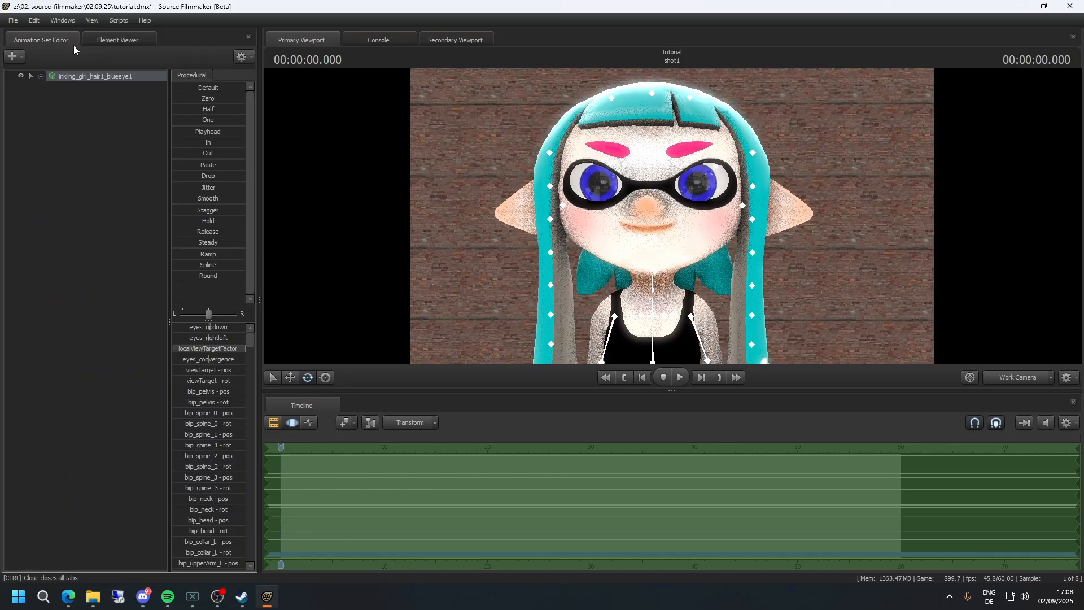
right_click(94, 76)
mouse_move(175, 130)
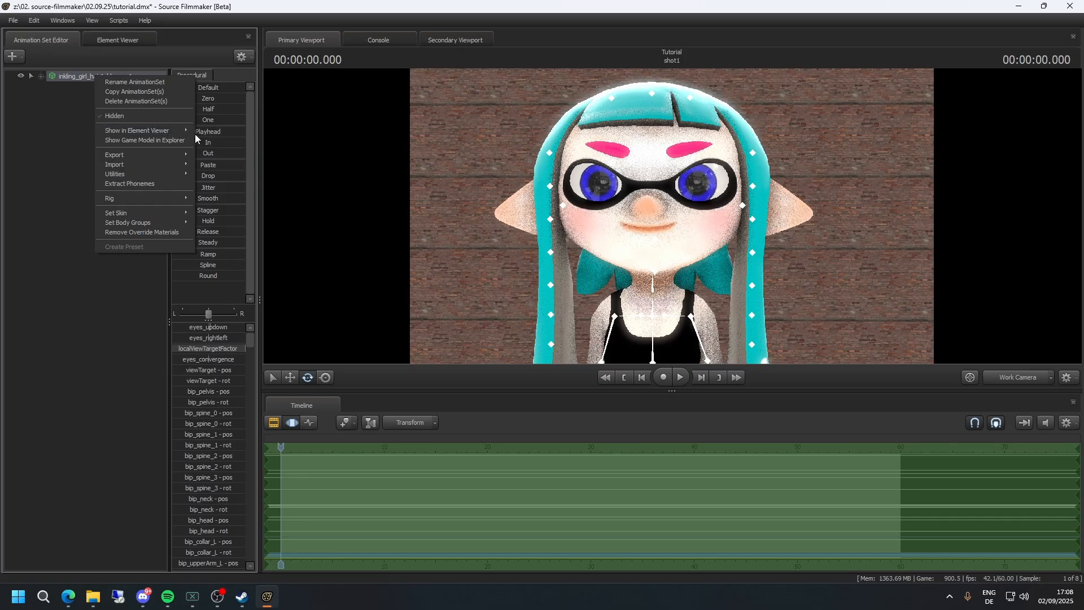
left_click(215, 141)
left_click(16, 316)
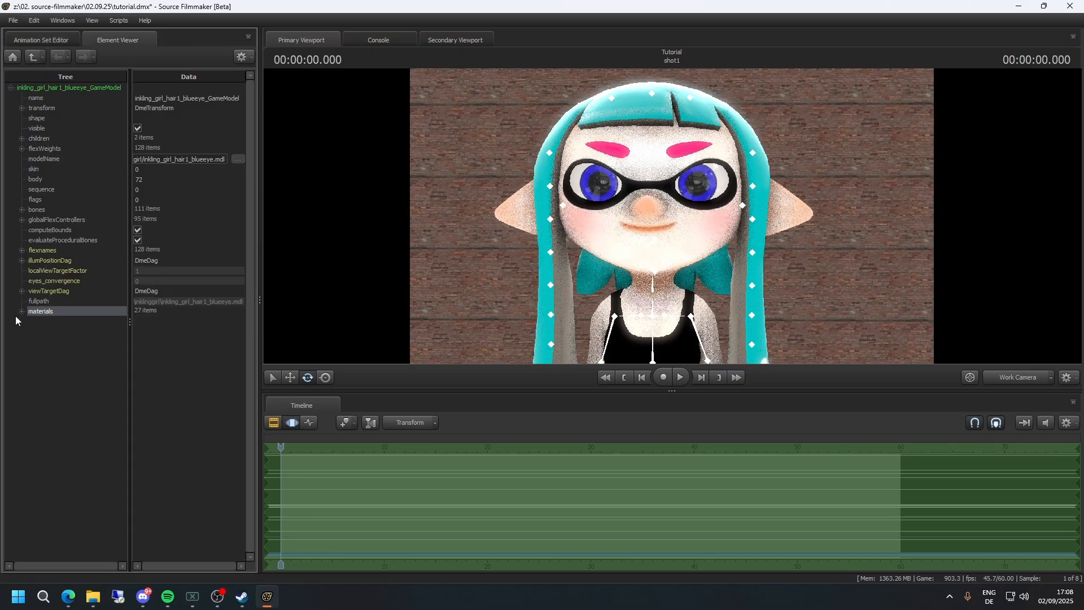
left_click(19, 315)
left_click(33, 382)
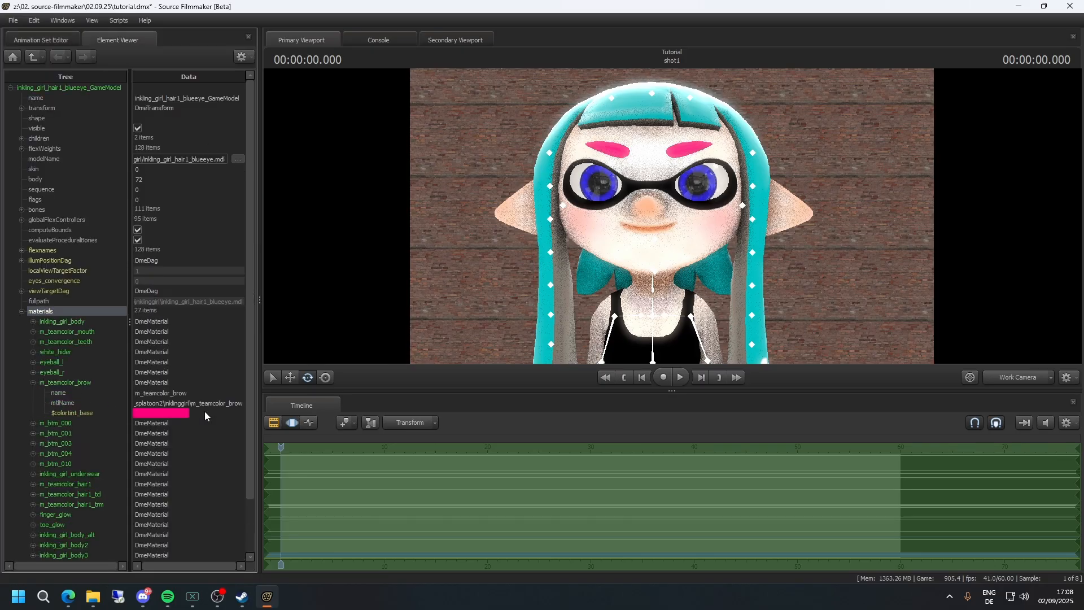
- Set the $colortint_base of m_teamcolor_brow to white and paste the copied teal hair colour onto it
left_click(169, 413)
left_click_drag(179, 444, 359, 373)
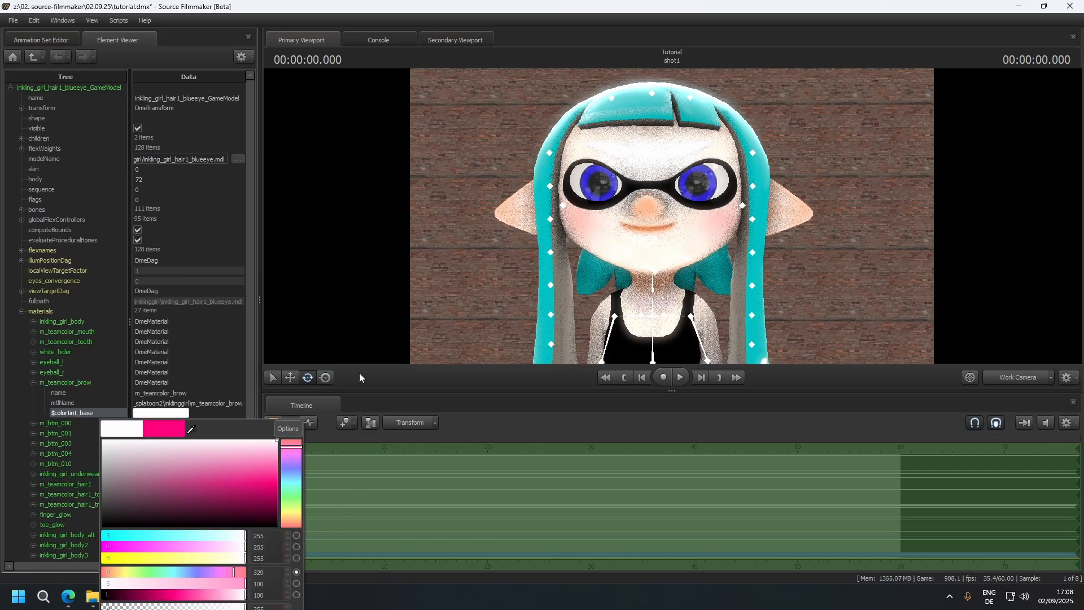
right_click(170, 413)
left_click(182, 429)
left_click(358, 336)
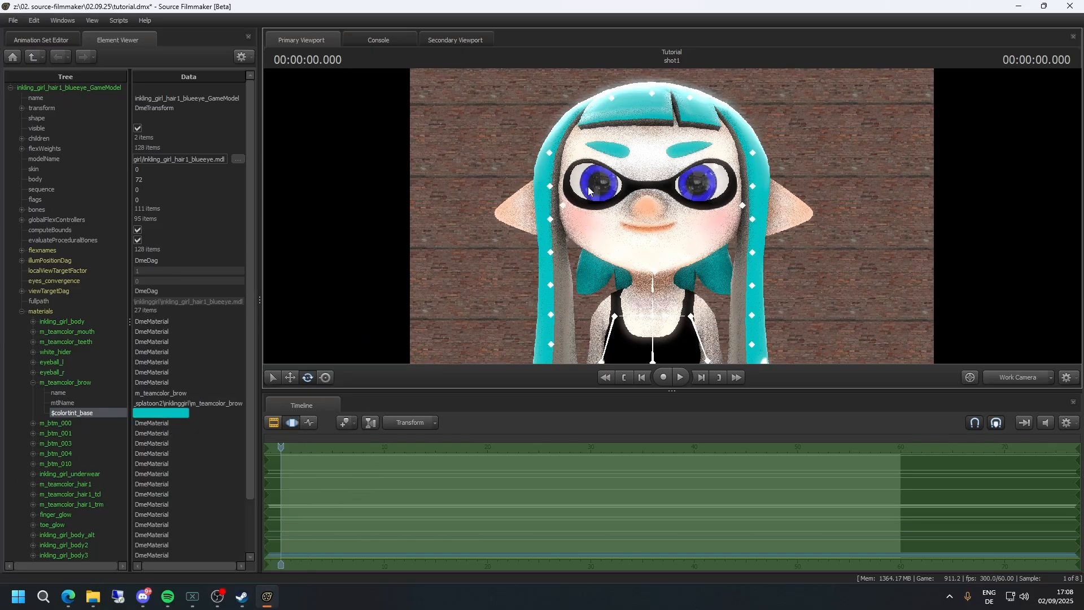
left_click(538, 205)
right_click(177, 415)
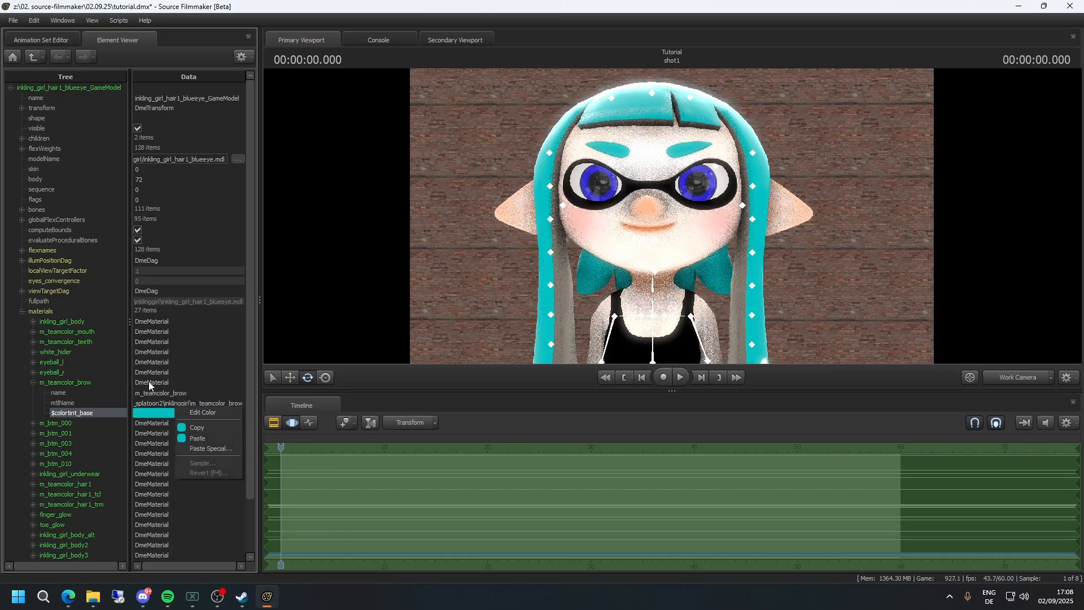
left_click(70, 381)
left_click(70, 381)
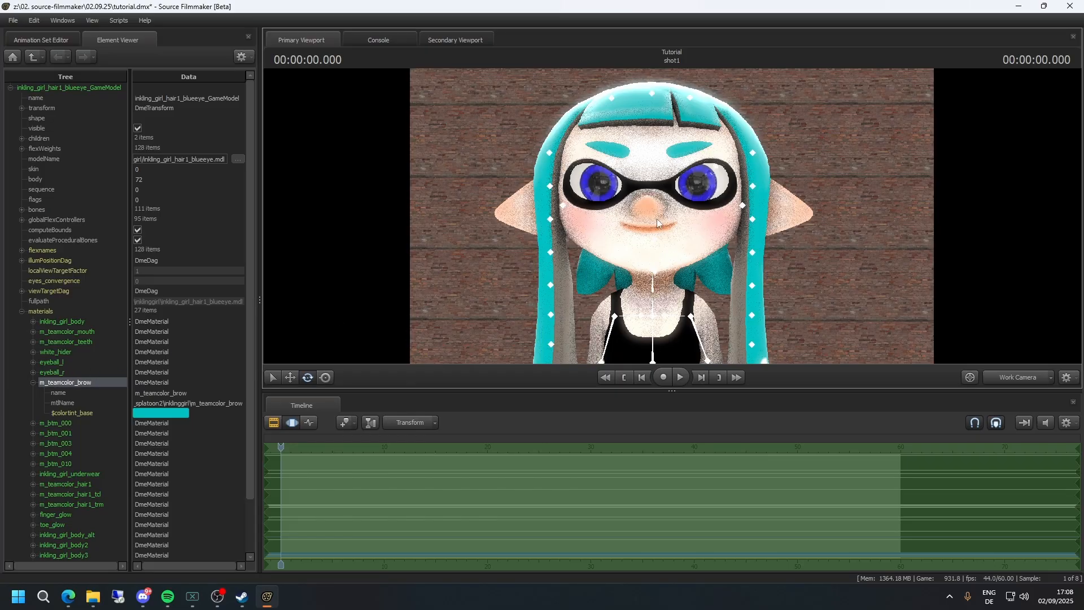
mouse_move(656, 218)
left_mouse_down()
mouse_move(663, 235)
mouse_move(667, 212)
left_mouse_up()
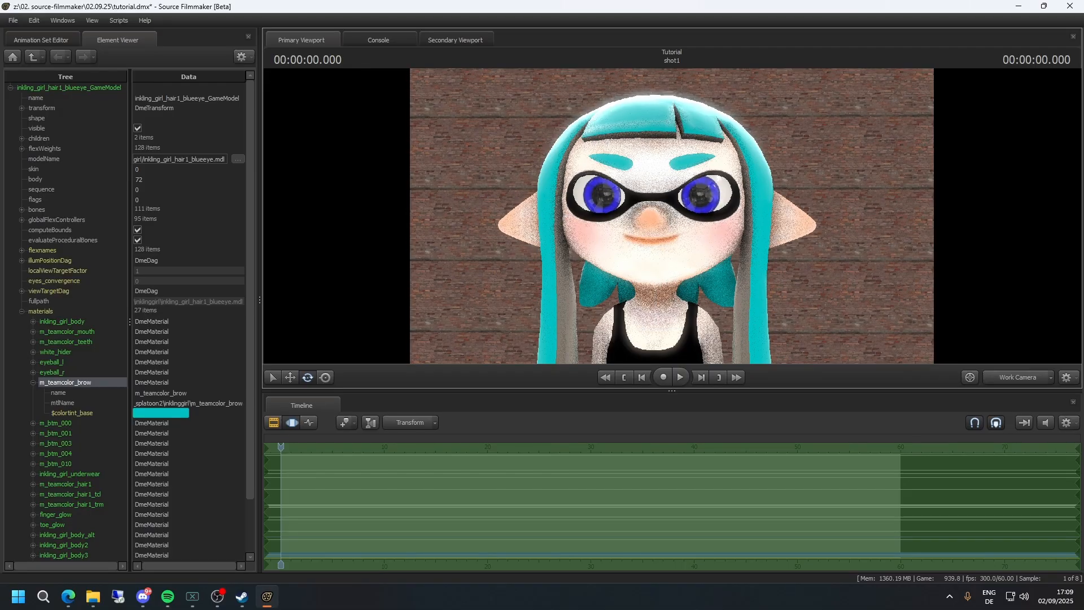
left_click_drag(671, 217, 662, 333)
key("s")
left_click_drag(771, 327, 771, 343)
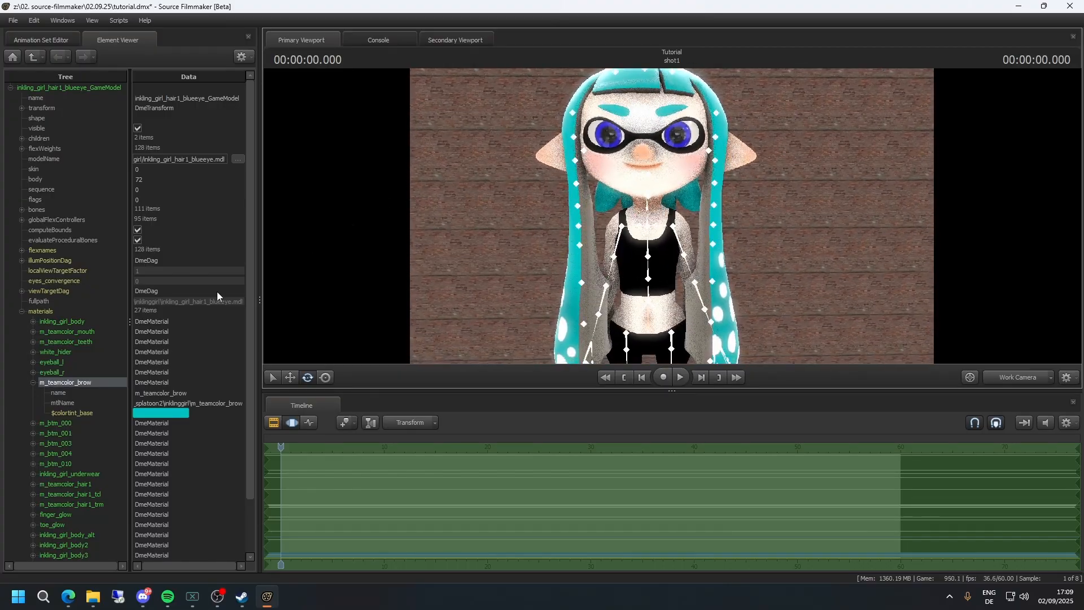
- Enable lighting in the primary viewport and switch it back off
left_click(40, 39)
right_click(541, 169)
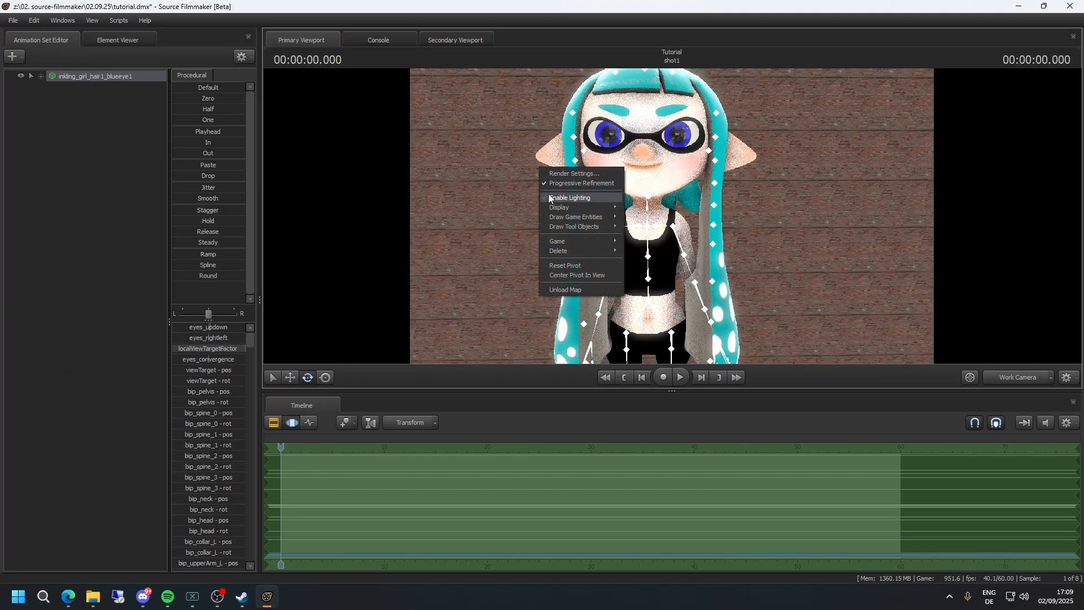
left_click(550, 197)
right_click(592, 245)
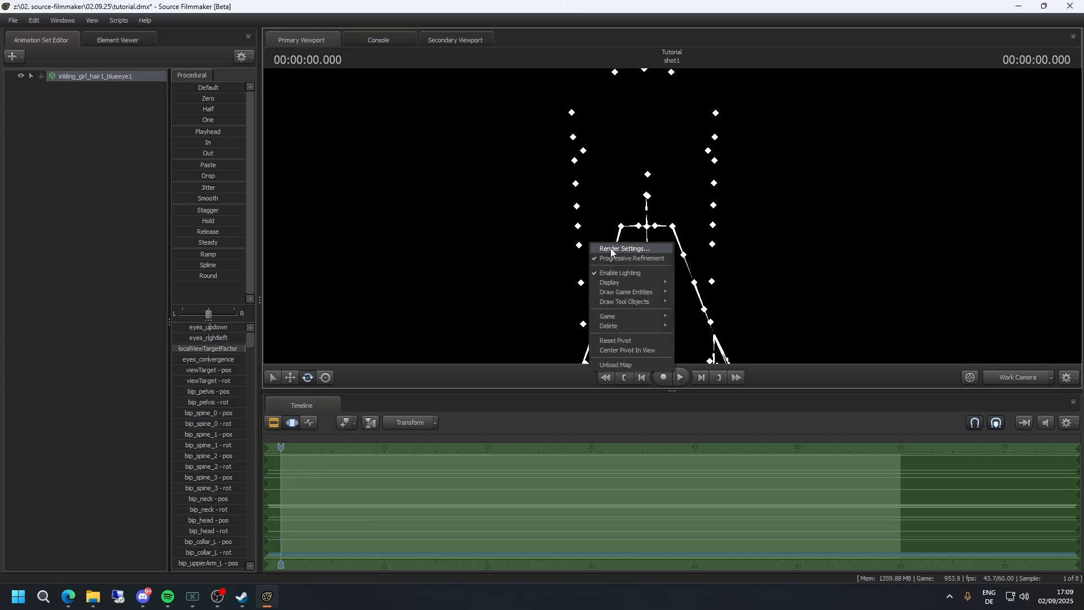
left_click(627, 272)
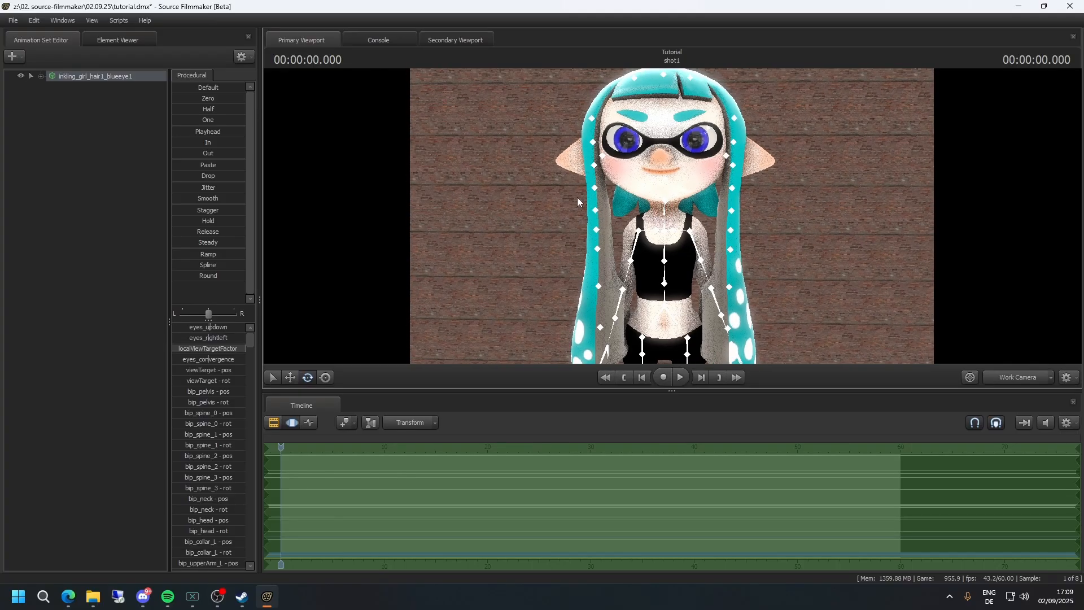
- Review the model's body group options, including Pants, Bra, Feet and Finger Glow, and inspect her body from feet to head
right_click(144, 74)
mouse_move(209, 221)
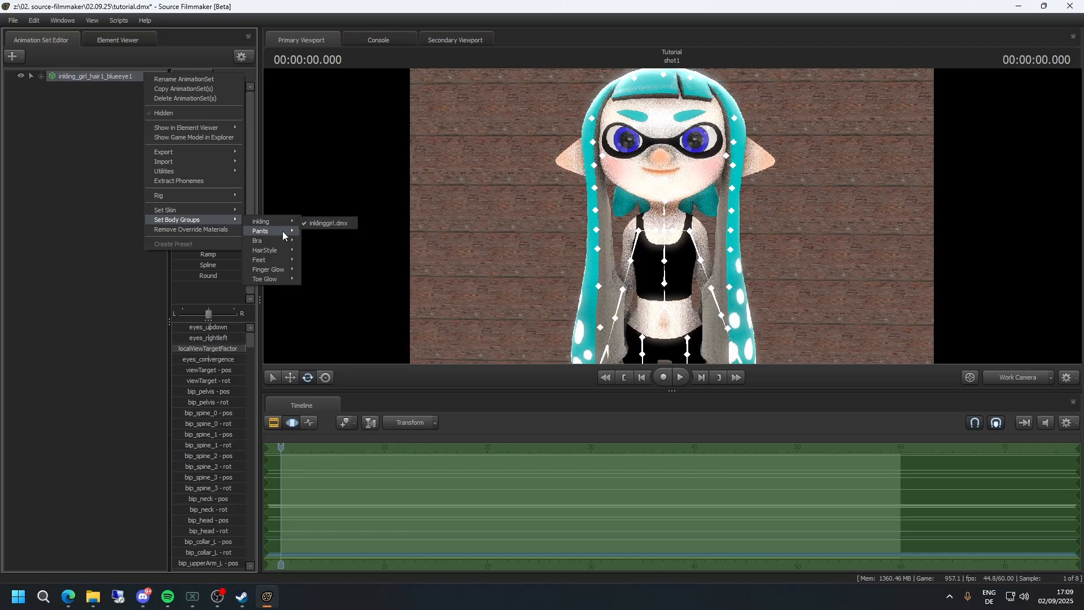
mouse_move(283, 250)
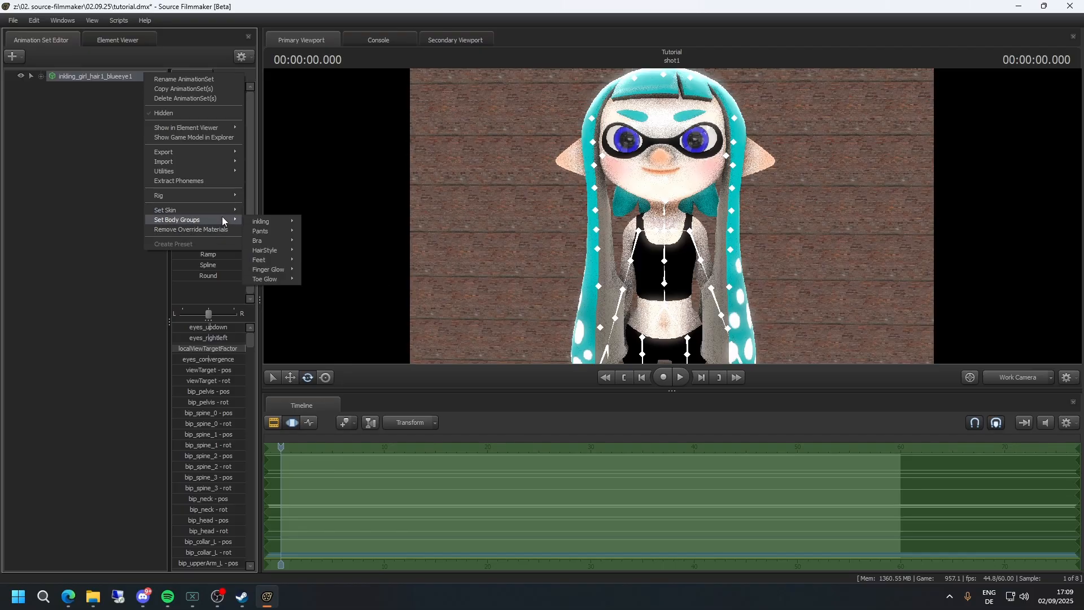
mouse_move(277, 222)
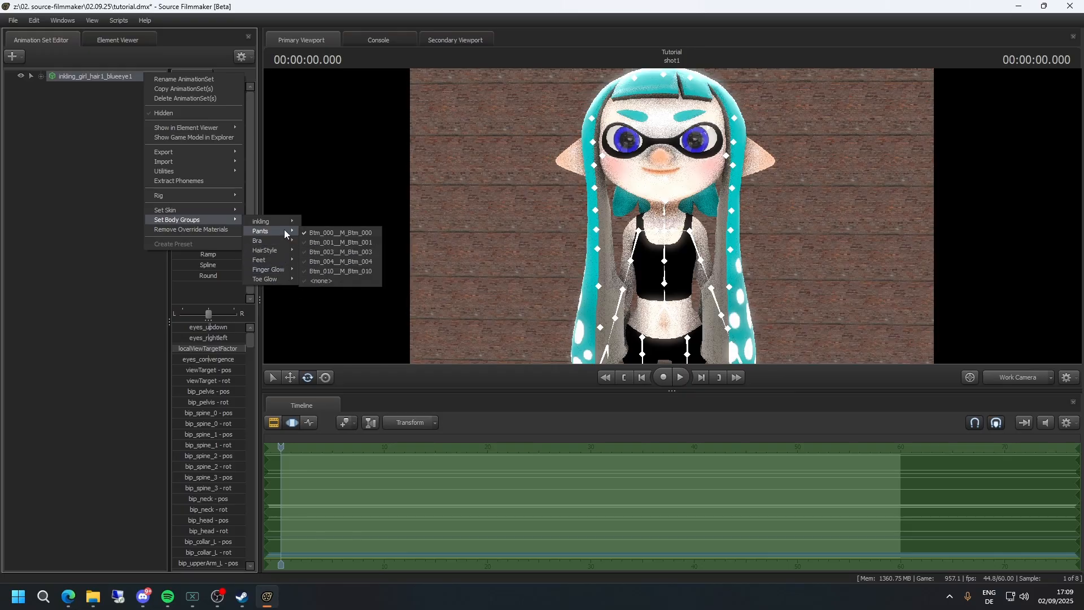
mouse_move(282, 270)
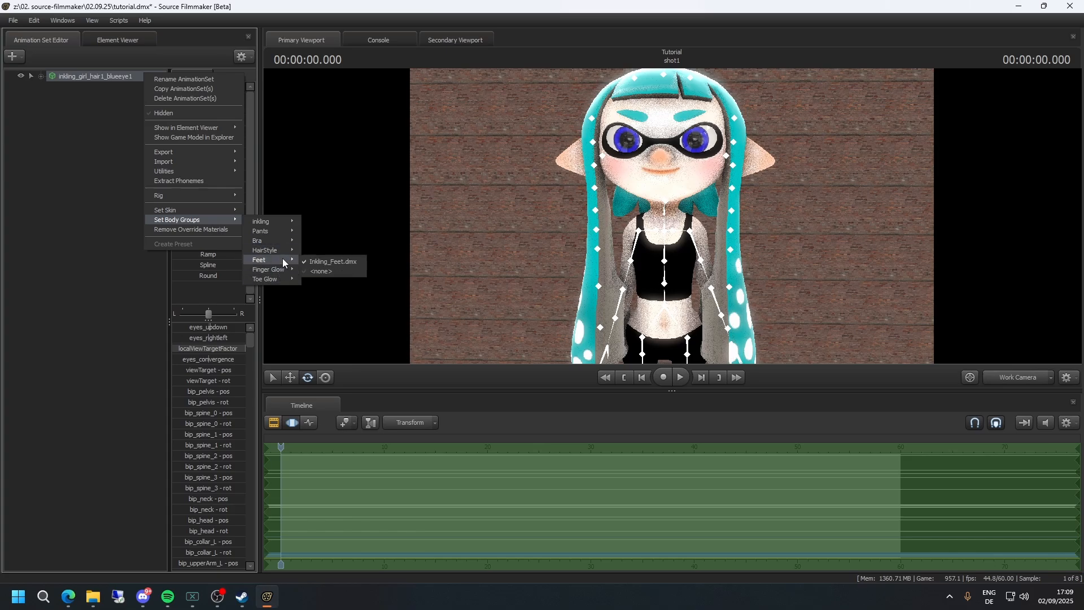
left_click_drag(533, 210, 672, 216)
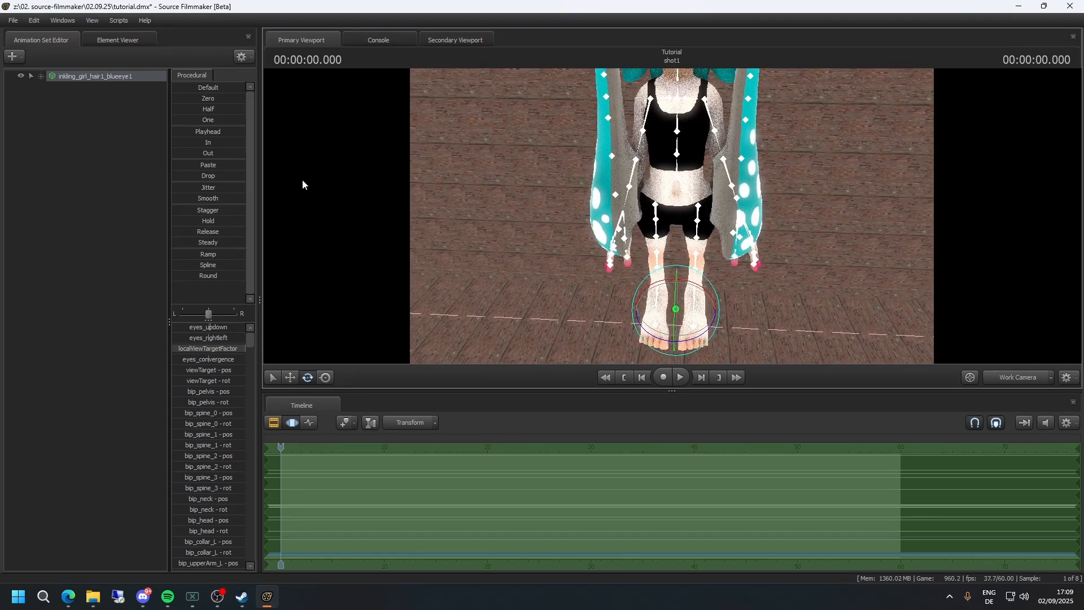
right_click(111, 76)
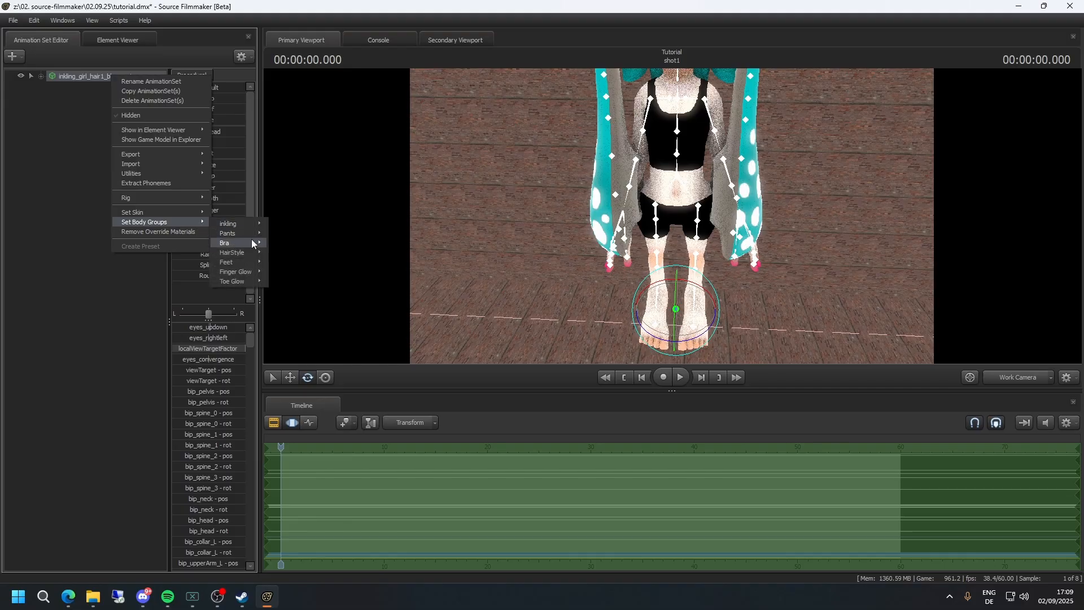
mouse_move(249, 261)
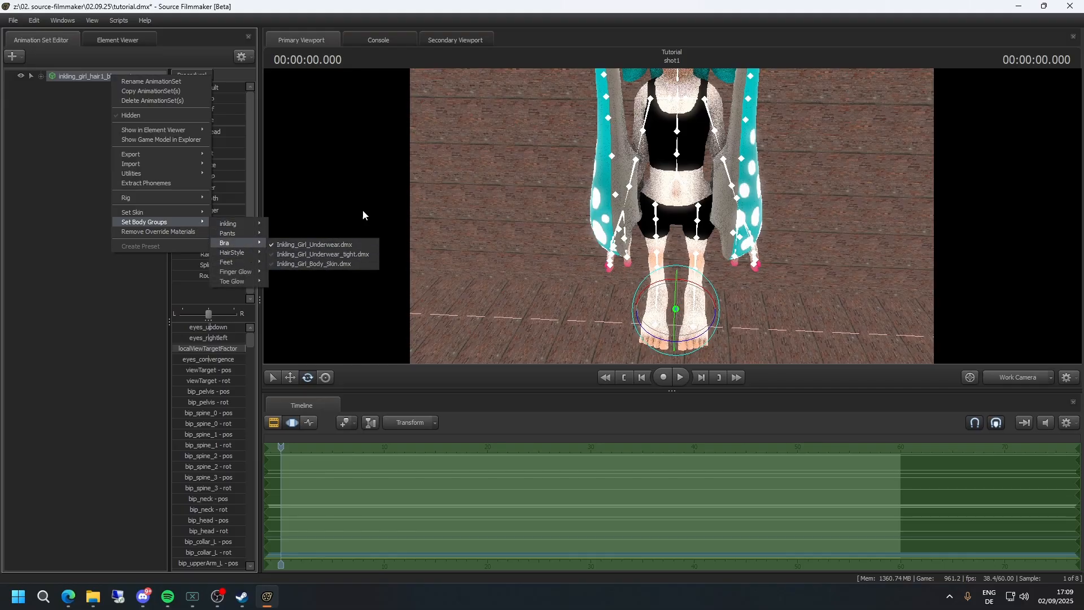
left_click_drag(363, 213, 672, 218)
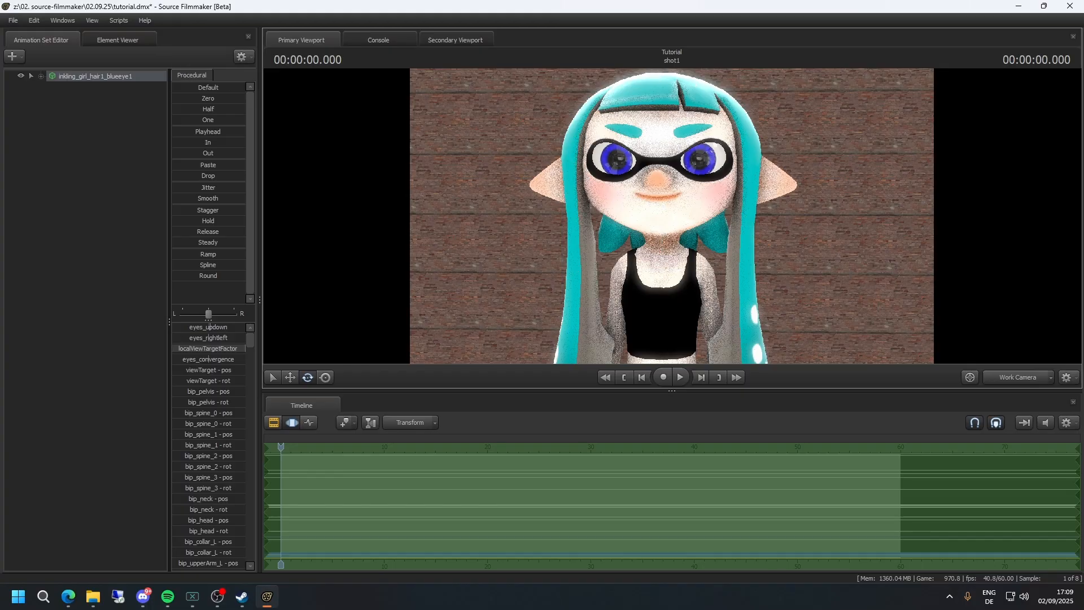
- Try out lighting in the primary viewport and turn it back off
right_click(672, 215)
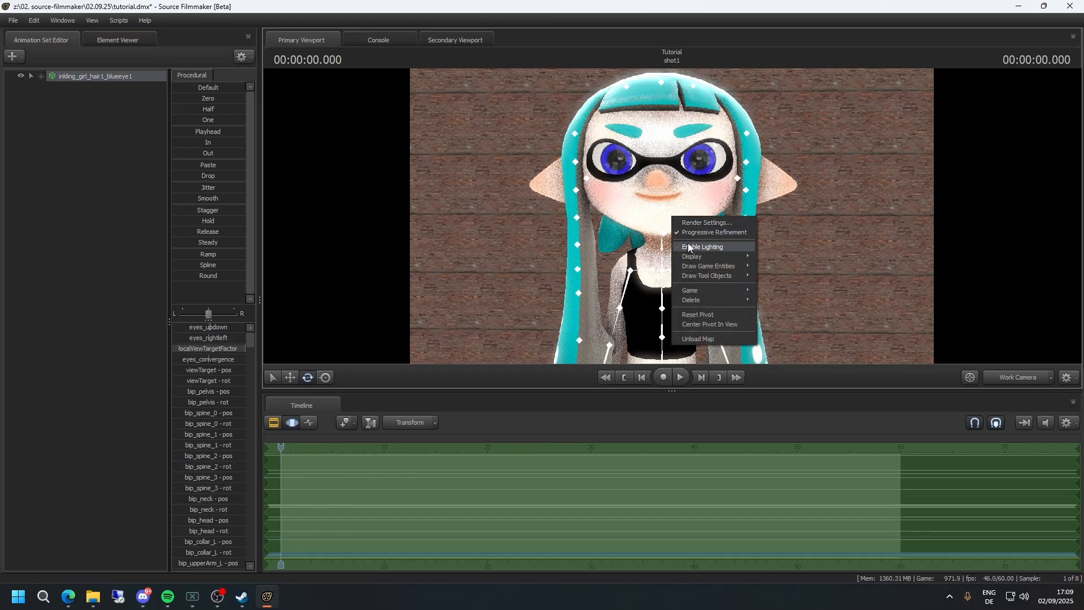
left_click(606, 197)
right_click(731, 240)
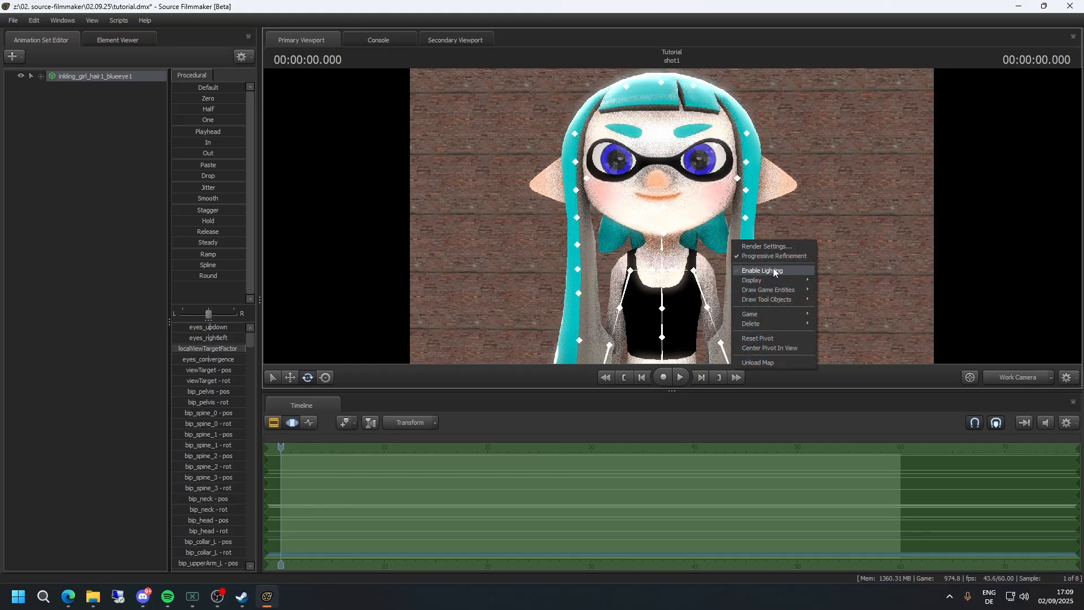
left_click(773, 270)
left_click(773, 271)
left_click(580, 234)
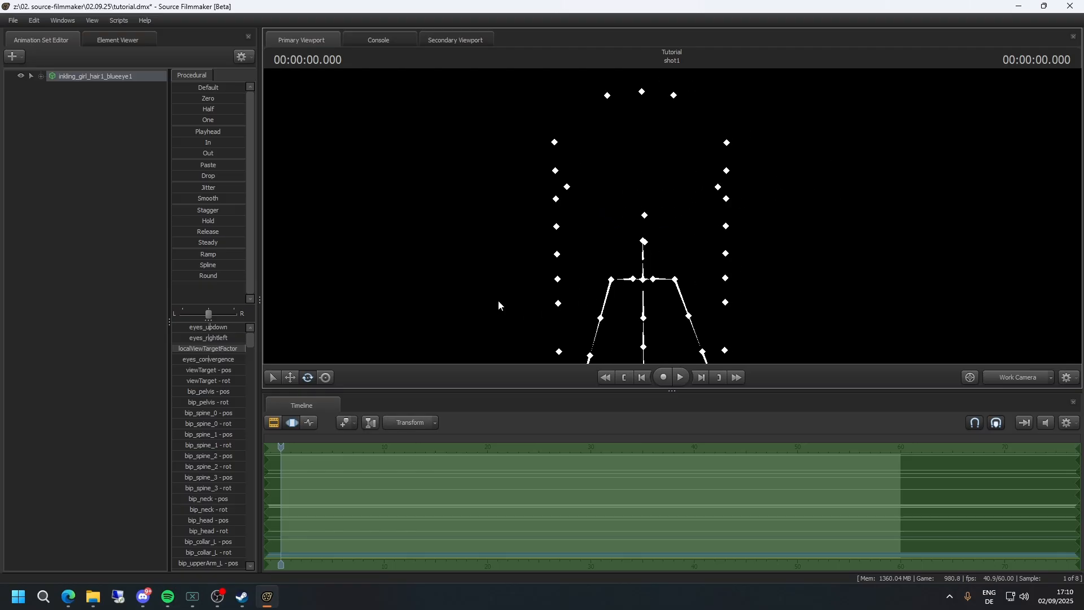
left_click(273, 422)
left_click(292, 422)
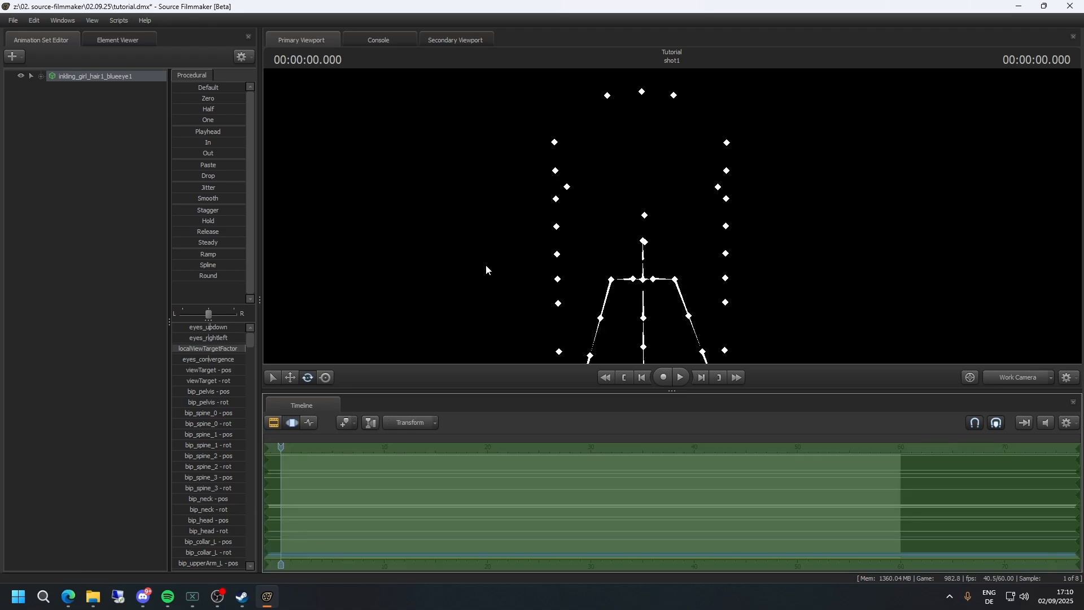
left_click(486, 269)
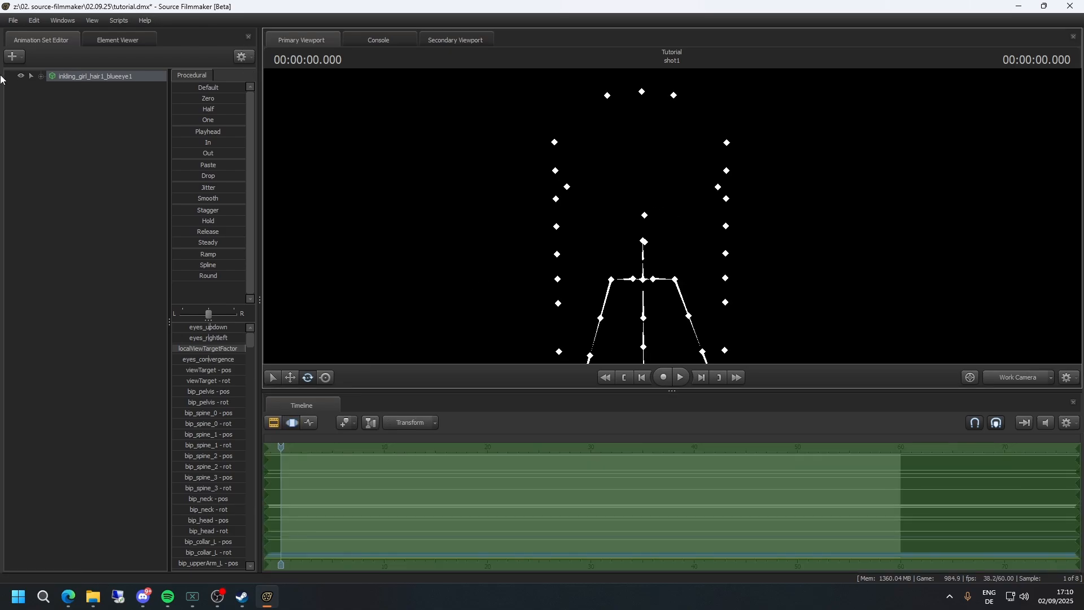
right_click(415, 190)
left_click(478, 220)
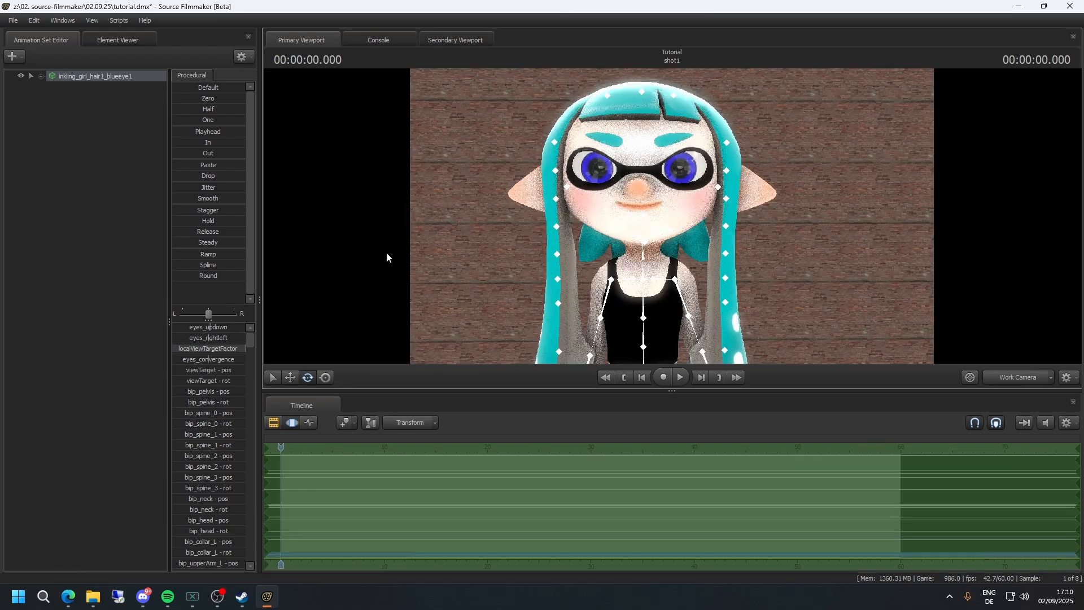
- Switch the timeline to the Clip Editor and enable lighting in the primary viewport
left_click(274, 427)
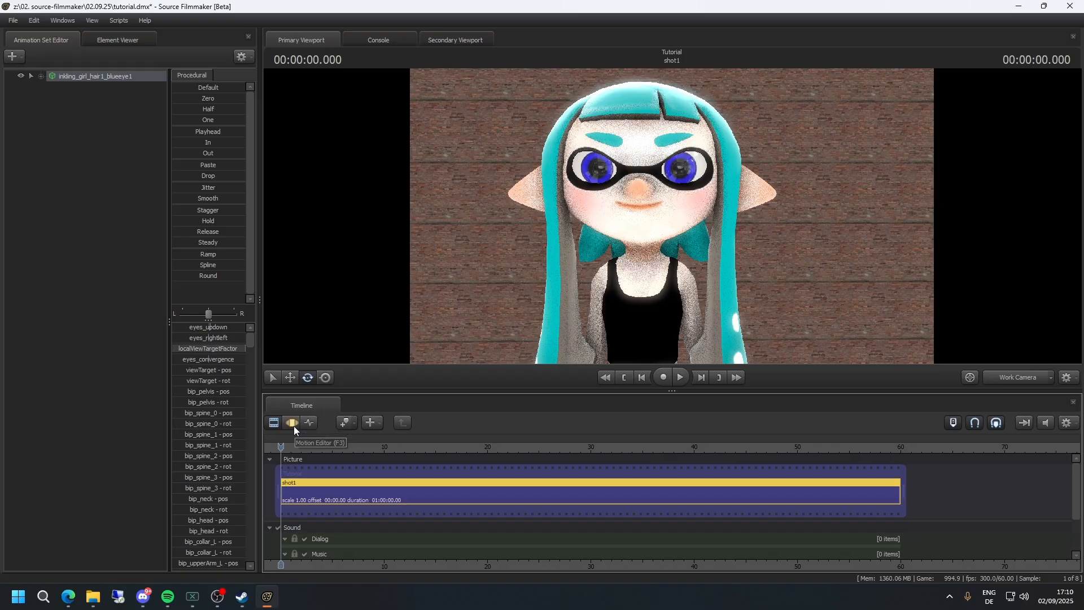
right_click(477, 218)
left_click(494, 244)
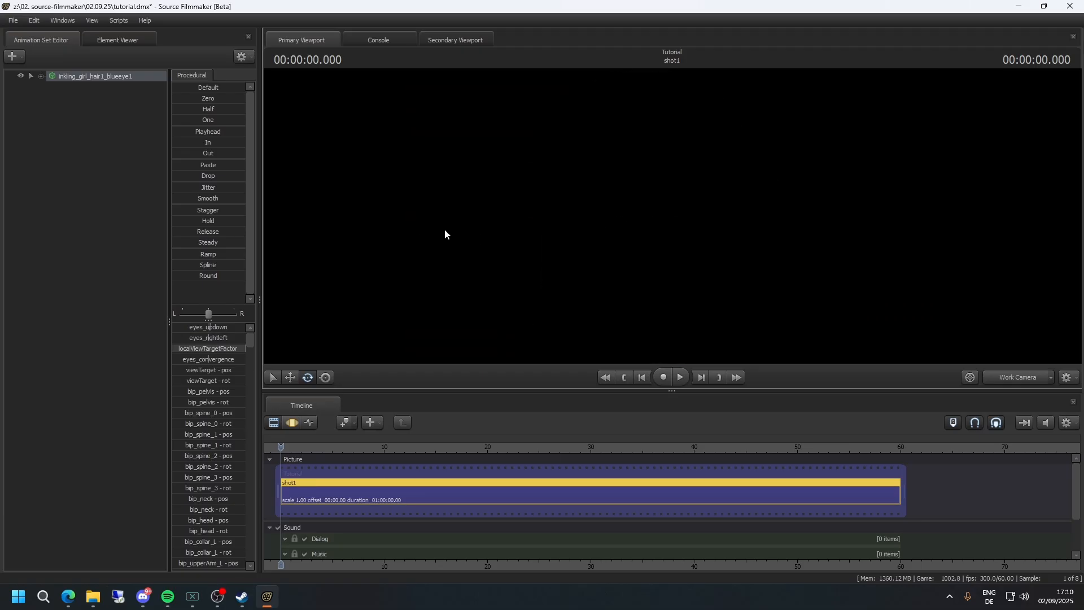
- Create an animation set for a new camera
right_click(120, 97)
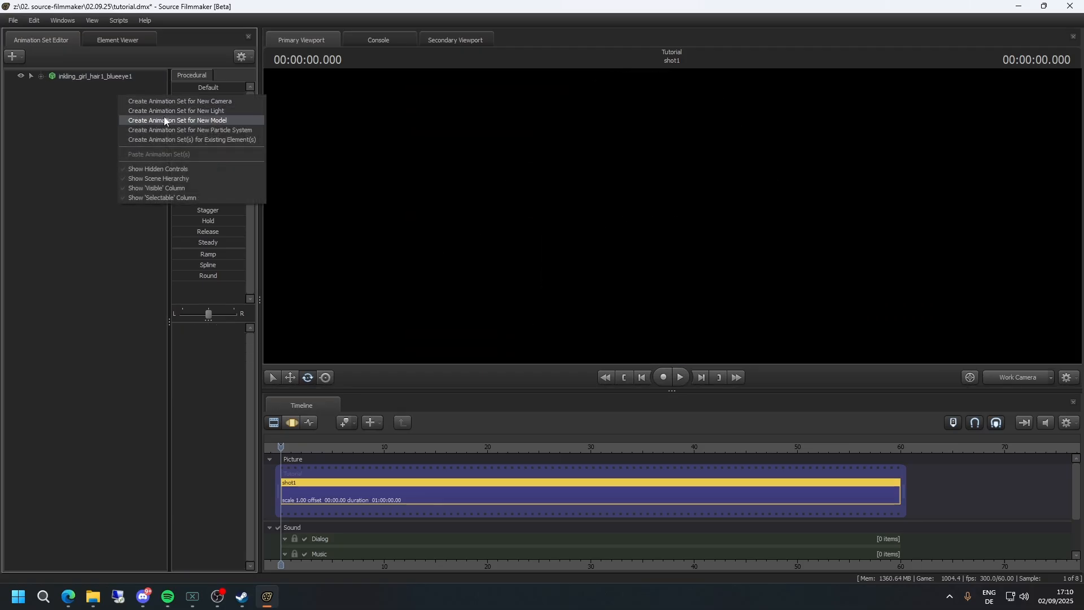
right_click(93, 90)
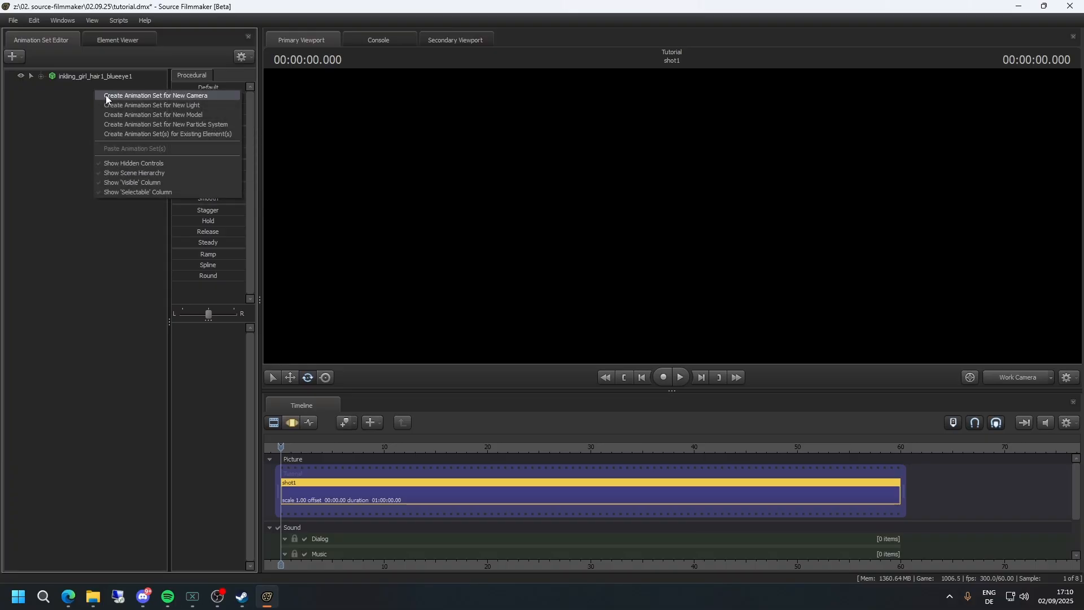
left_click(106, 95)
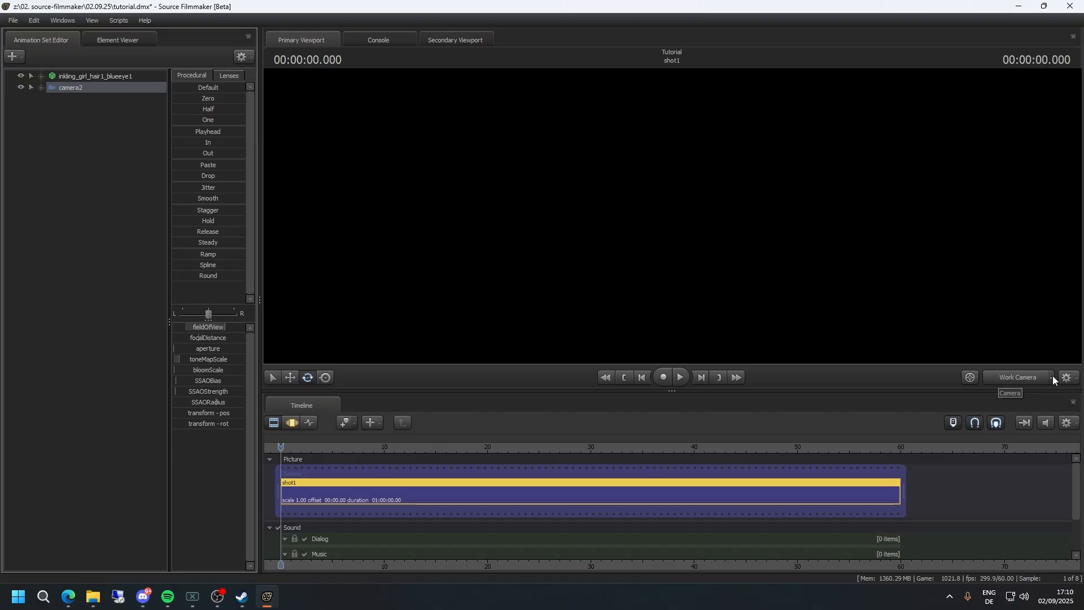
- Change the scene camera to camera2 and view the shot through it
left_click(1000, 379)
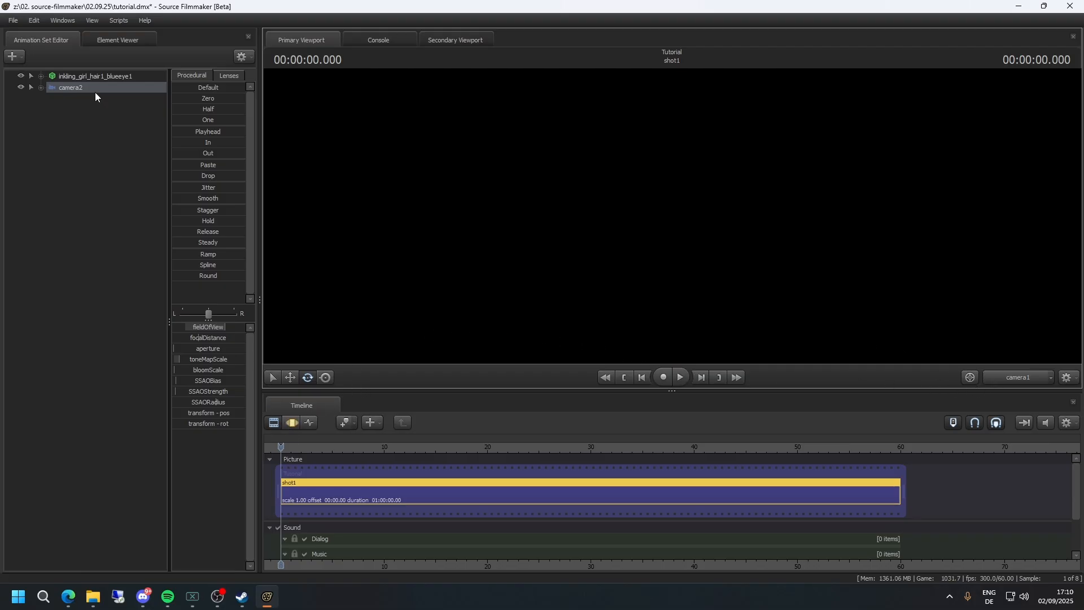
left_click(1005, 374)
left_click(1049, 376)
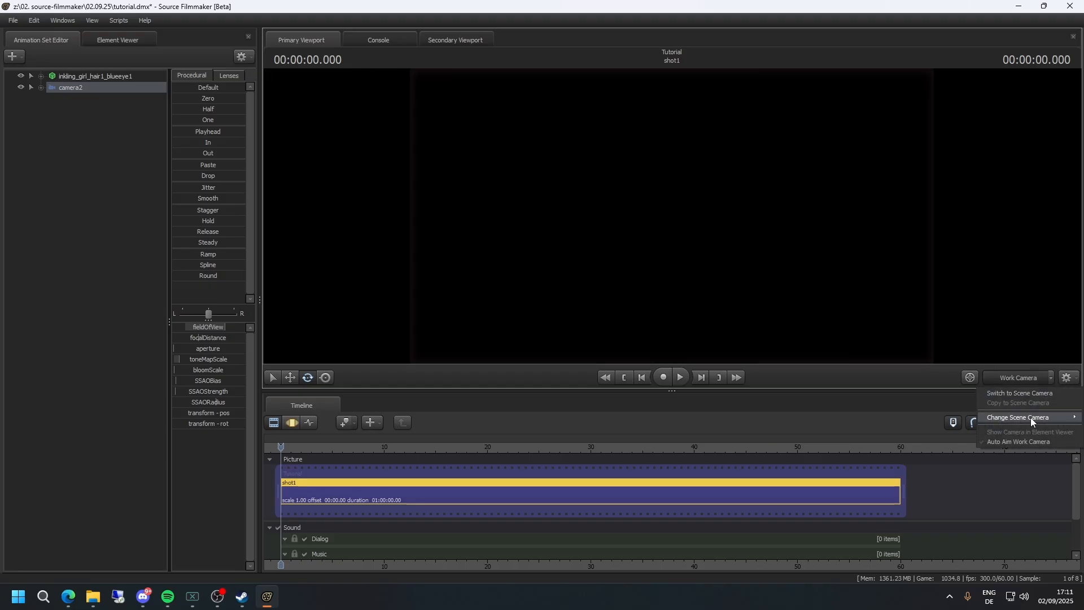
mouse_move(1030, 418)
left_click(953, 446)
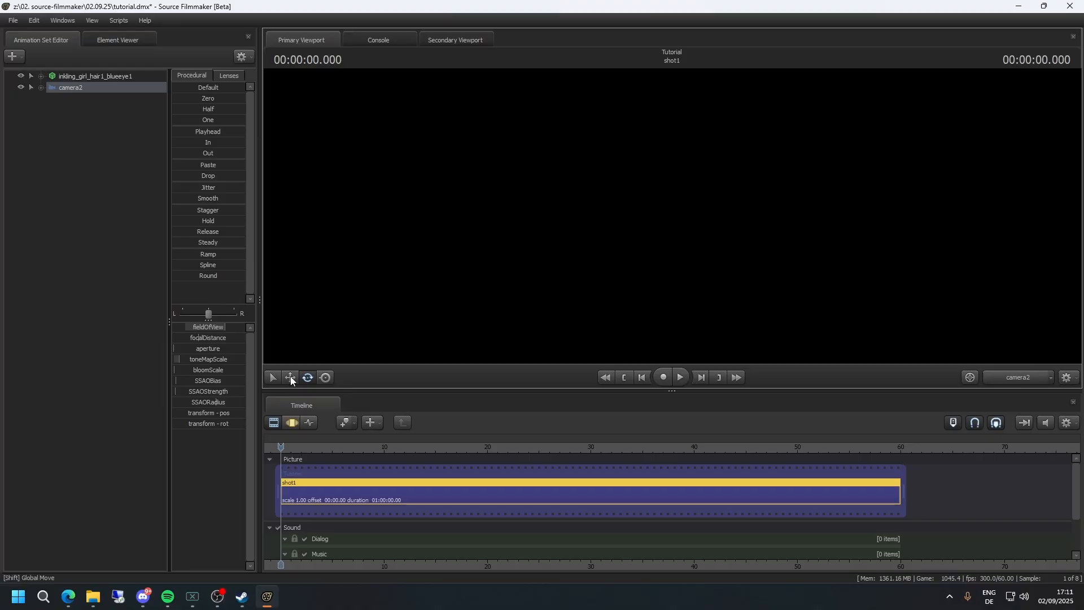
- Try to move camera2 through the viewport while in timeline mode
left_click(78, 113)
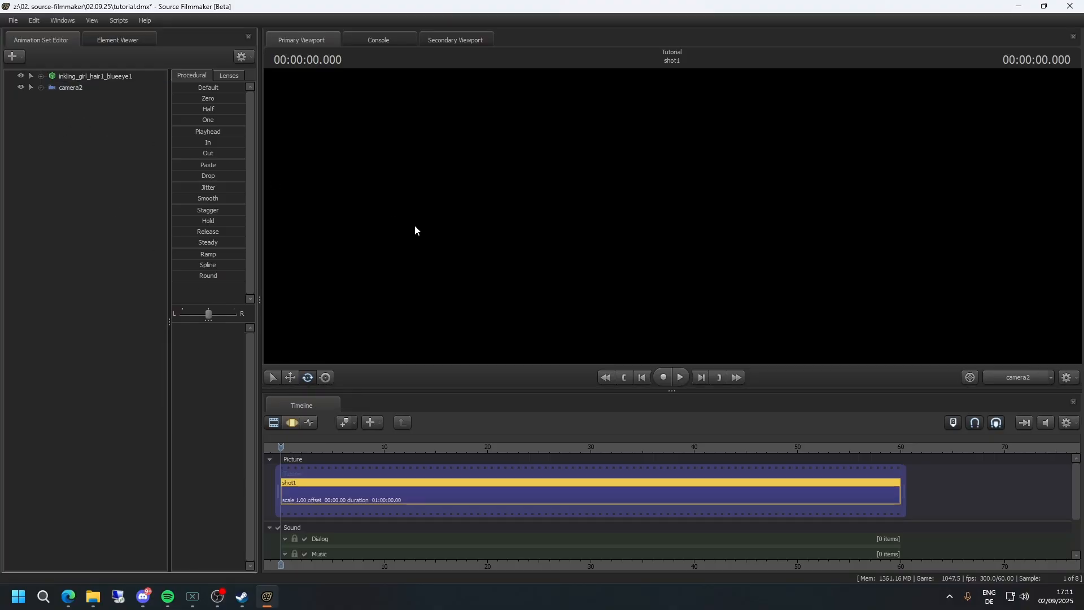
left_click(617, 226)
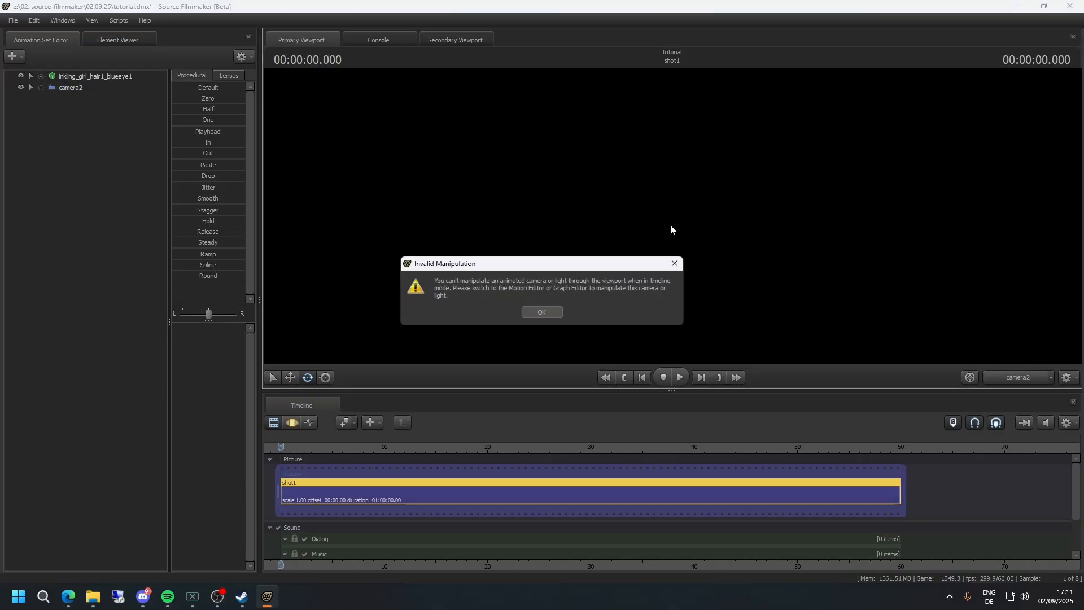
left_click(542, 312)
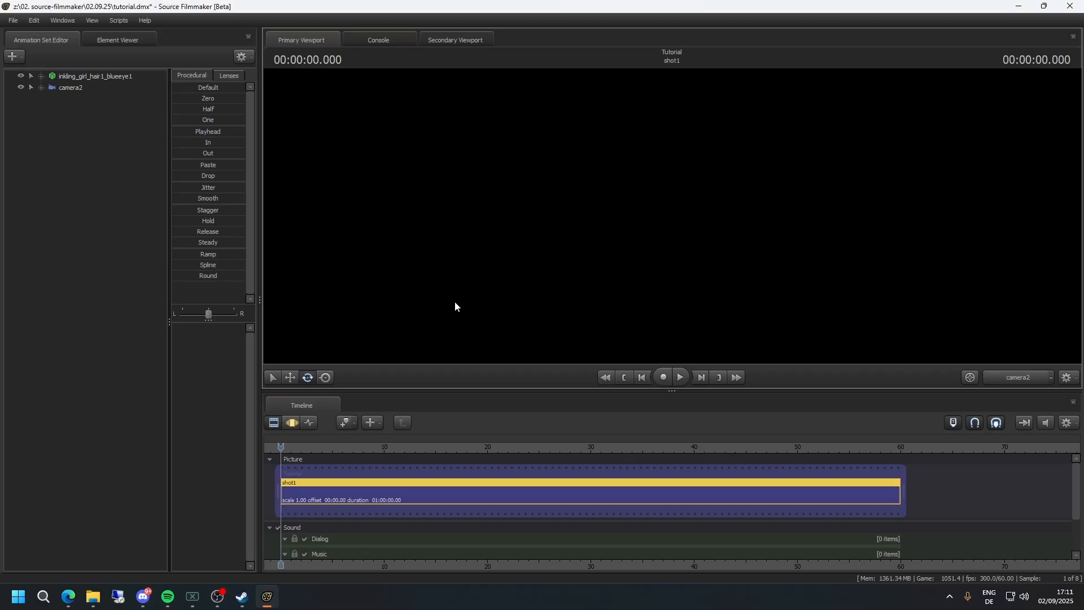
- Select camera2 in the Motion Editor, turn lighting off and reposition the camera to frame the girl's full body
left_click(77, 87)
left_click(292, 424)
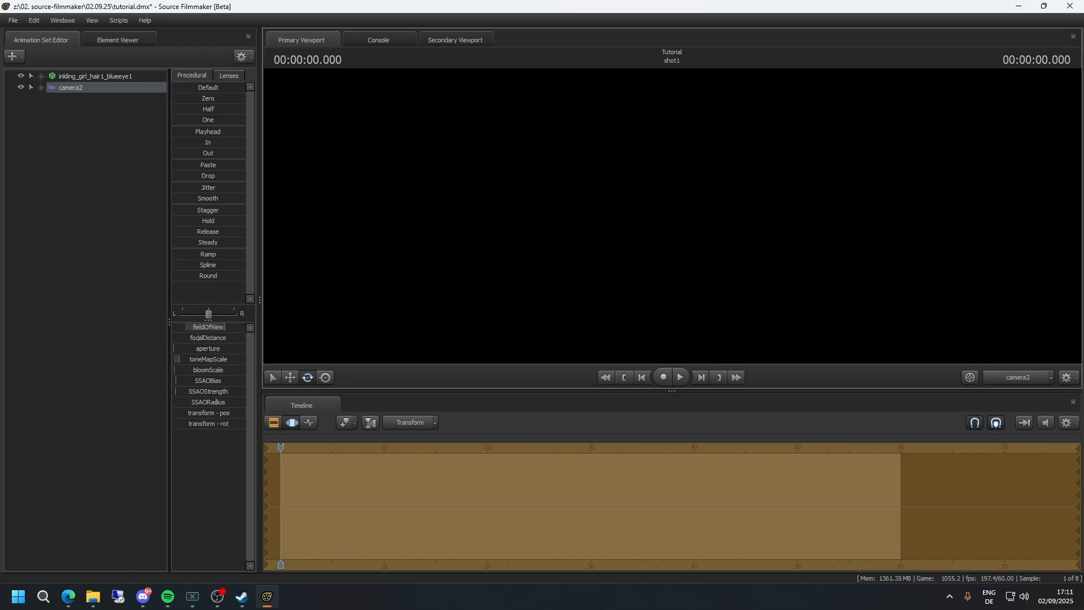
right_click(674, 218)
left_click(685, 244)
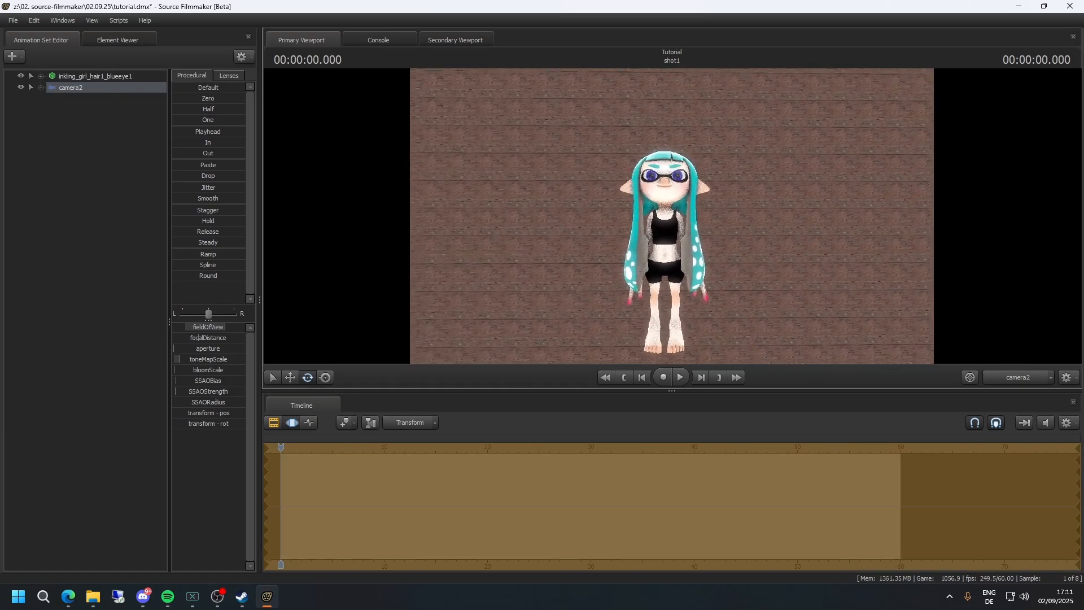
mouse_move(671, 216)
left_mouse_down()
mouse_move(684, 216)
mouse_move(587, 217)
mouse_move(767, 231)
mouse_move(612, 223)
mouse_move(683, 229)
mouse_move(678, 216)
left_mouse_up()
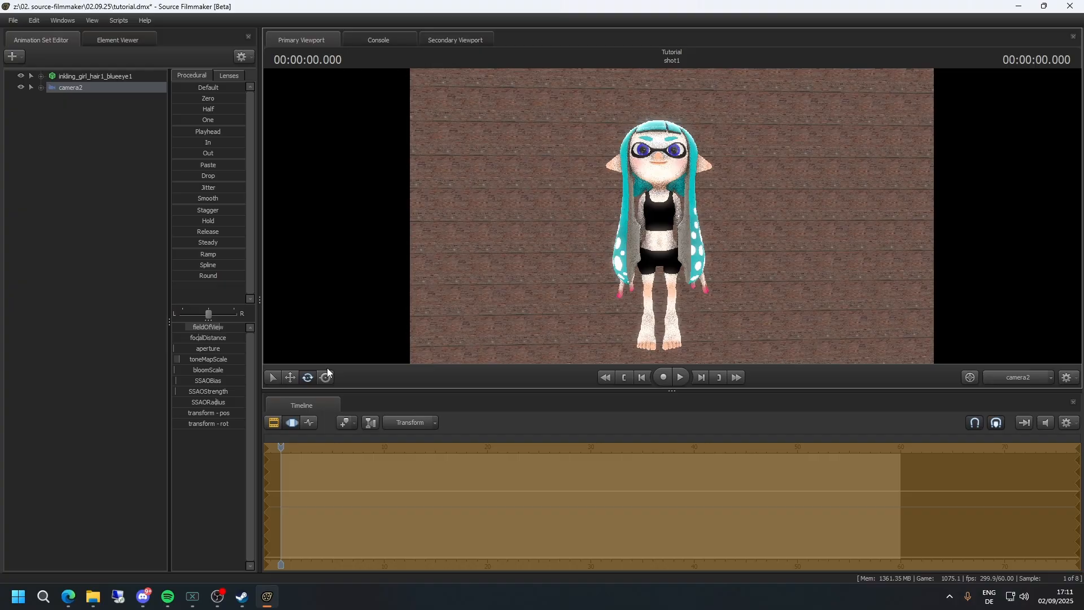
- Enable lighting in the viewport and create an animation set for a new light
right_click(466, 236)
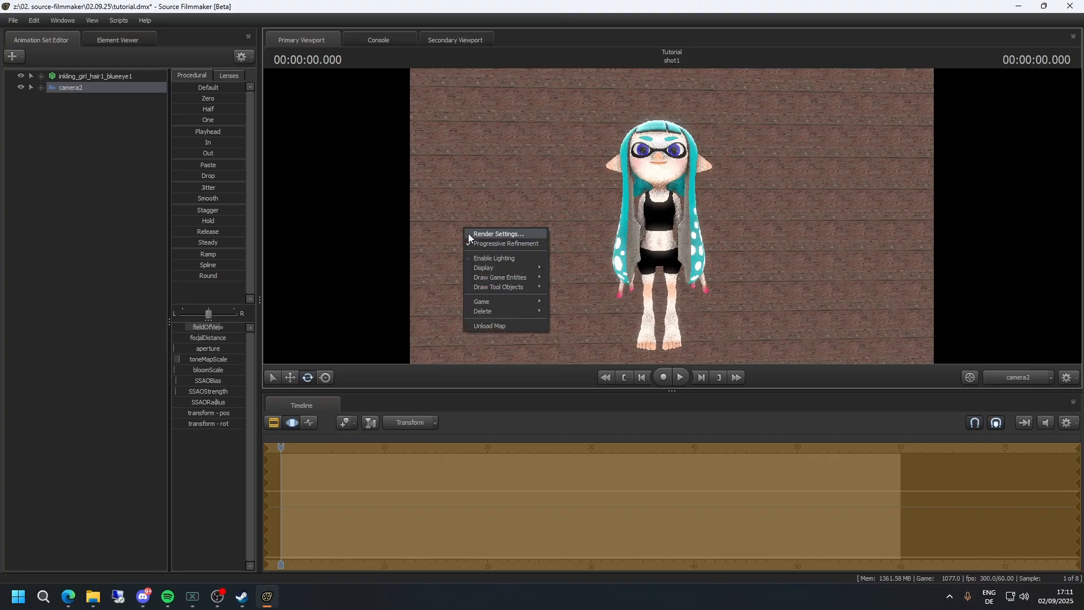
left_click(497, 259)
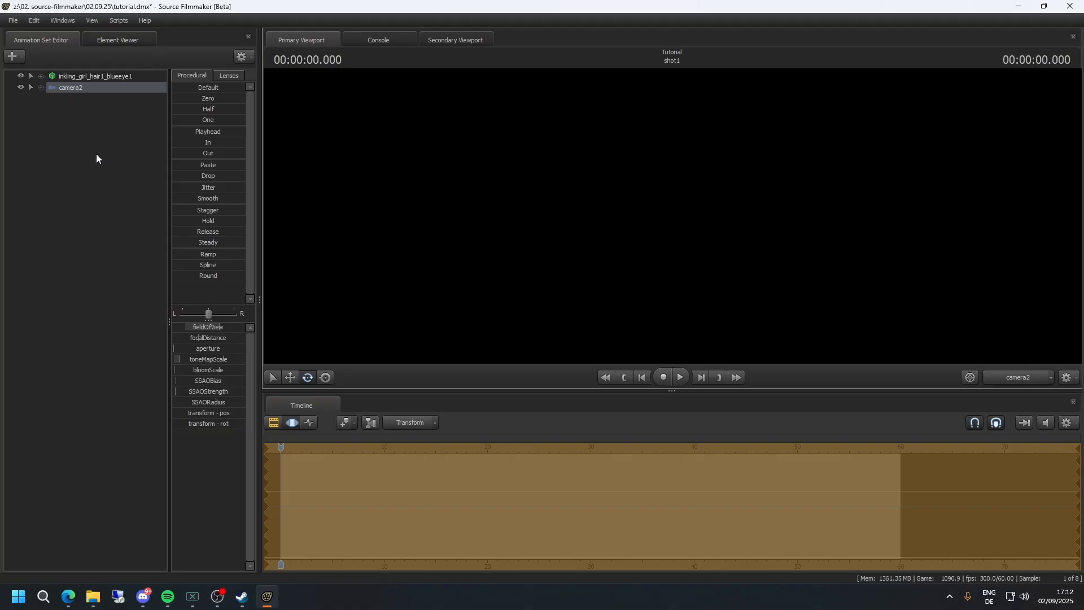
right_click(116, 151)
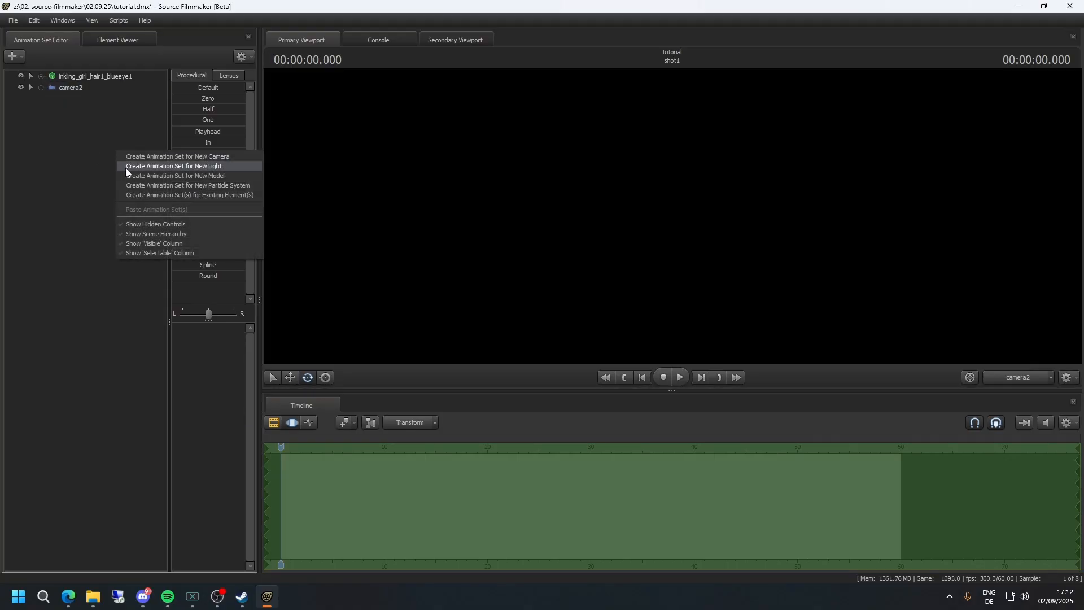
left_click(129, 169)
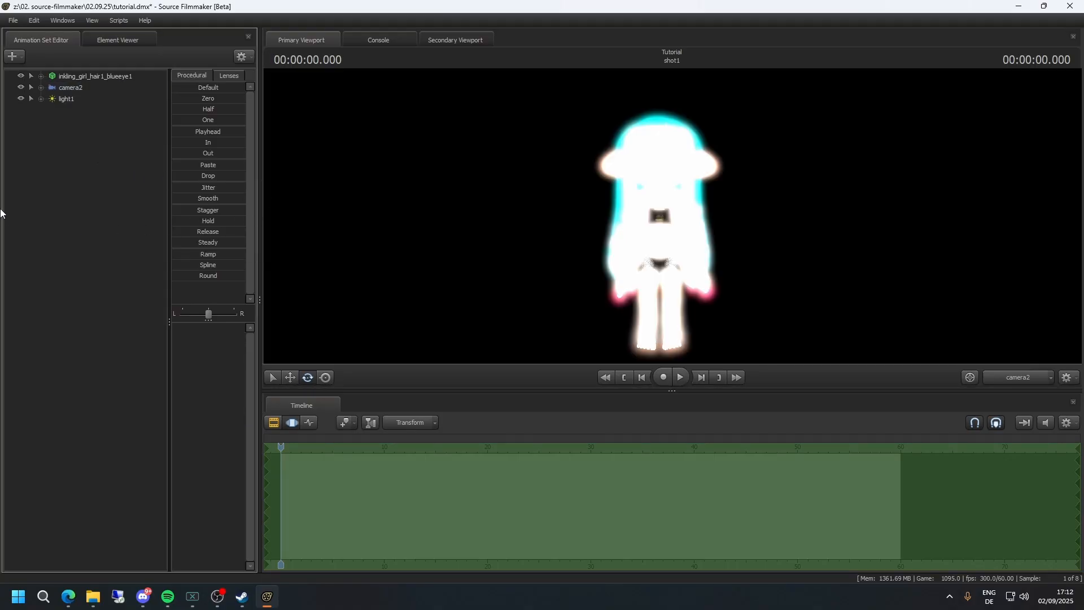
- Select light1 and examine its placement and cone around the model from the work camera
left_click(87, 99)
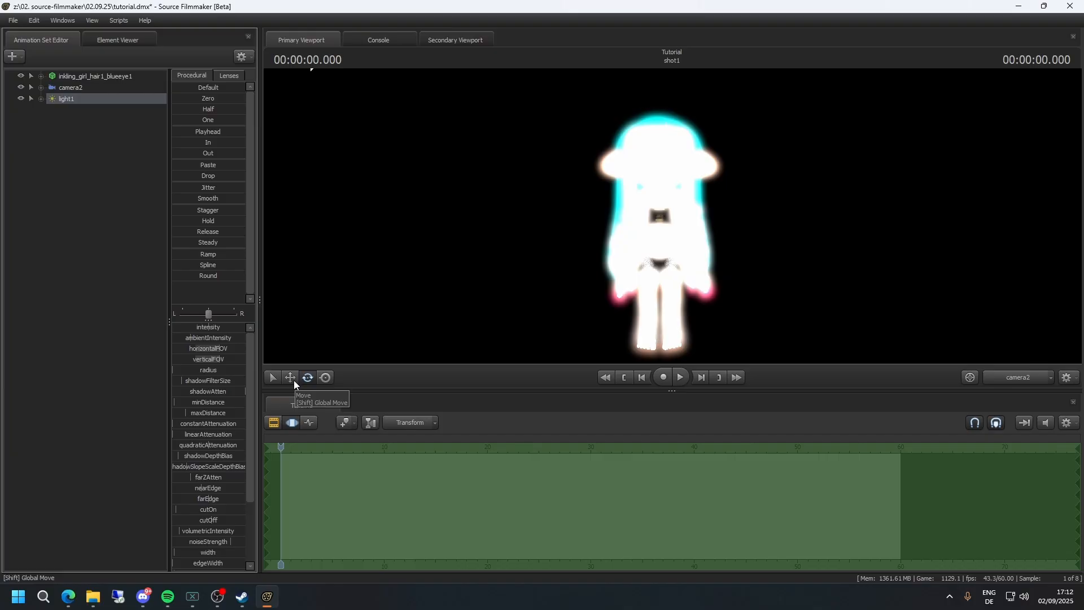
left_click(1011, 373)
left_click_drag(862, 267, 742, 217, "alt")
mouse_move(671, 217)
left_mouse_down()
mouse_move(633, 218)
mouse_move(672, 221)
left_mouse_up()
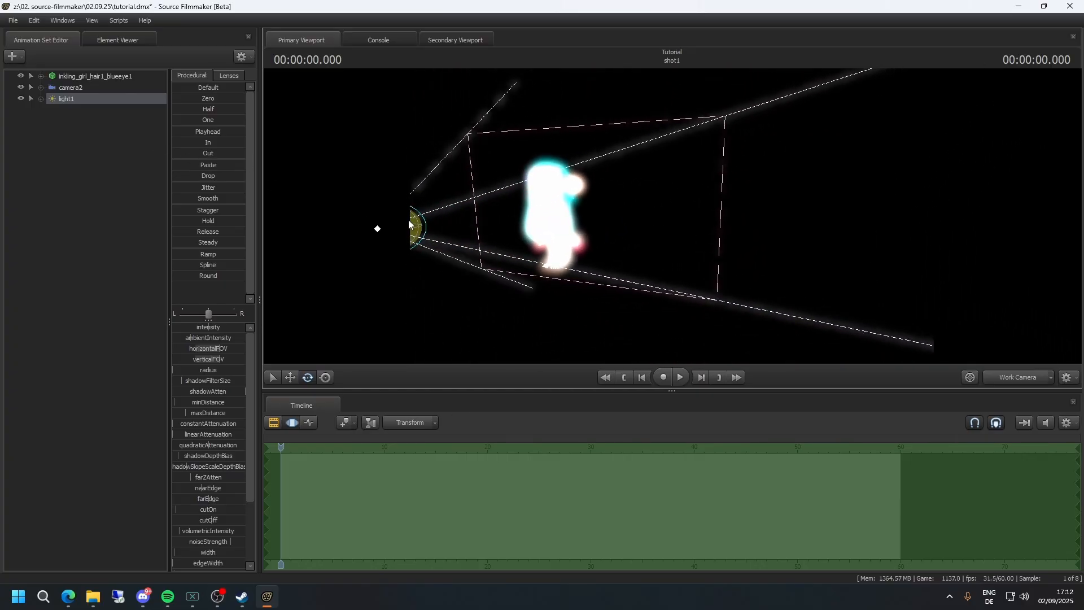
left_click_drag(409, 220, 537, 228, "alt")
key("ctrl")
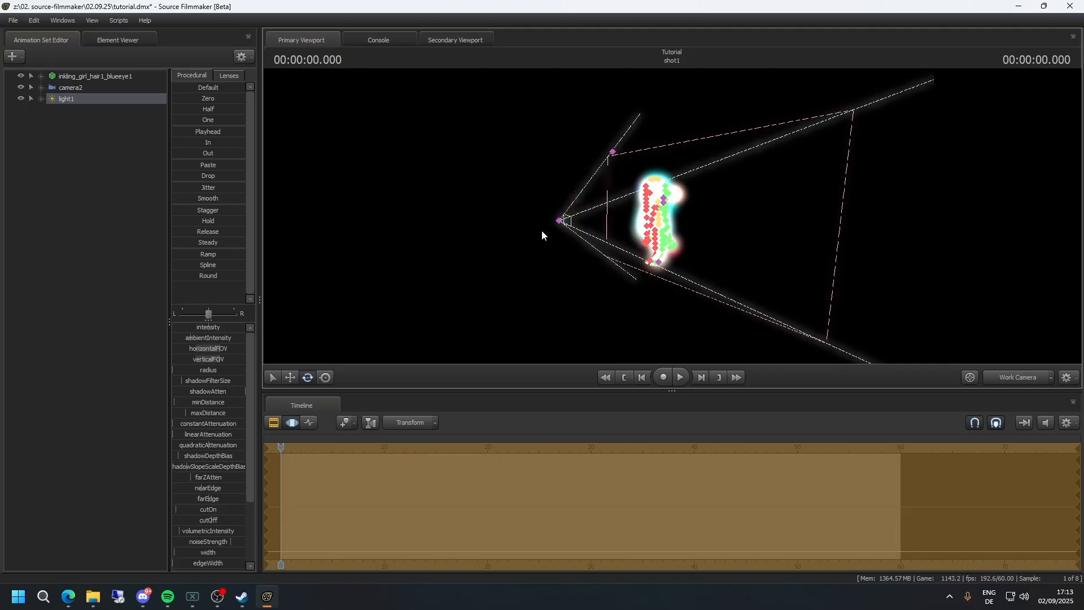
key("ctrl+z")
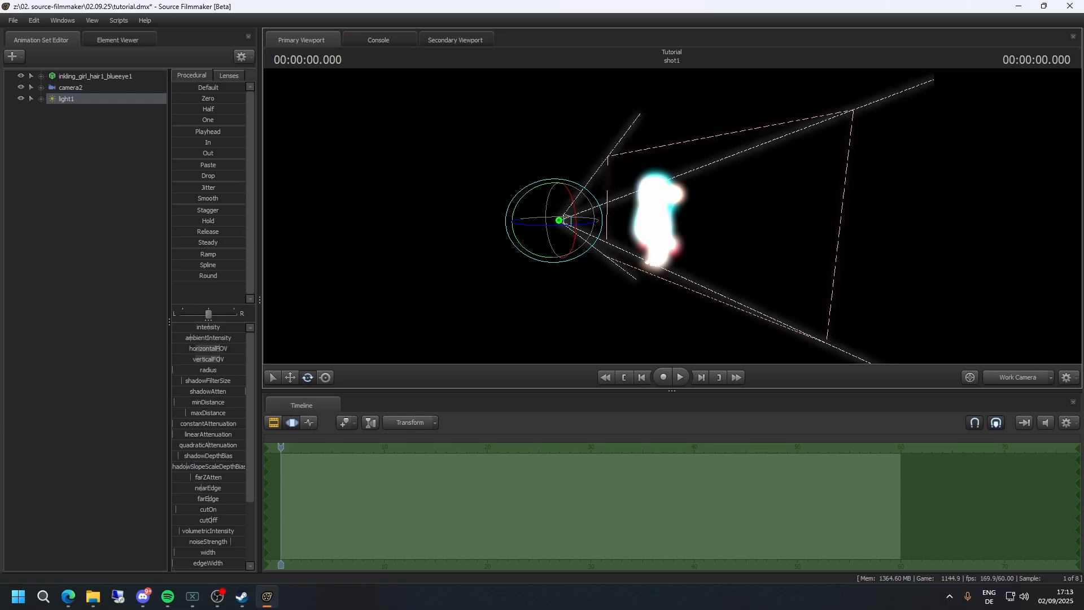
left_click_drag(672, 217, 579, 200)
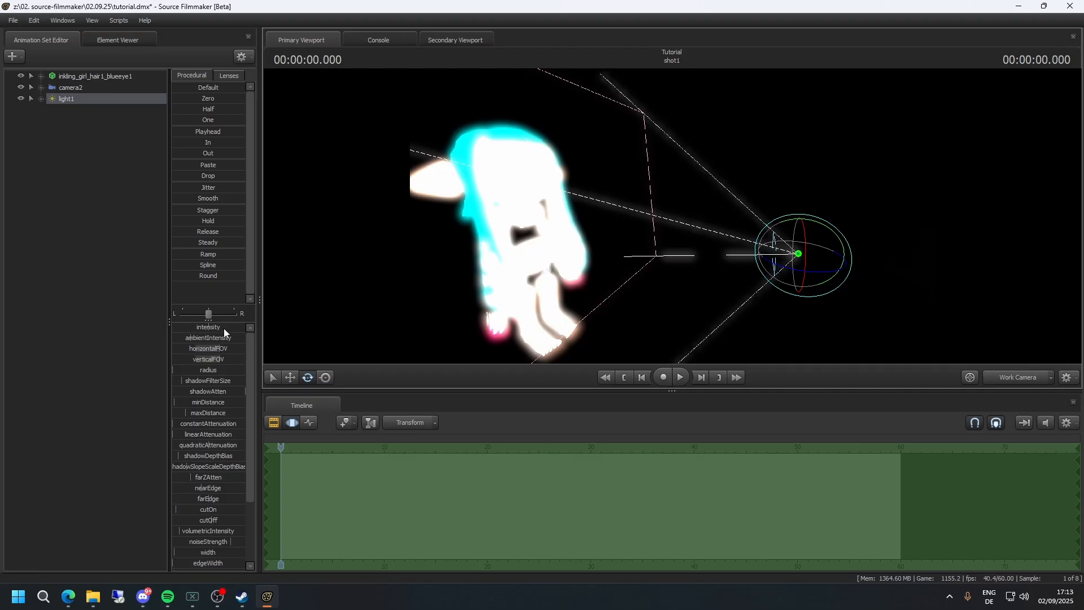
- Lower the intensity of light1 and check the lit model through camera2
mouse_move(223, 328)
left_mouse_down()
mouse_move(198, 328)
mouse_move(208, 328)
left_mouse_up()
left_click_drag(607, 301, 465, 311)
left_click(1012, 373)
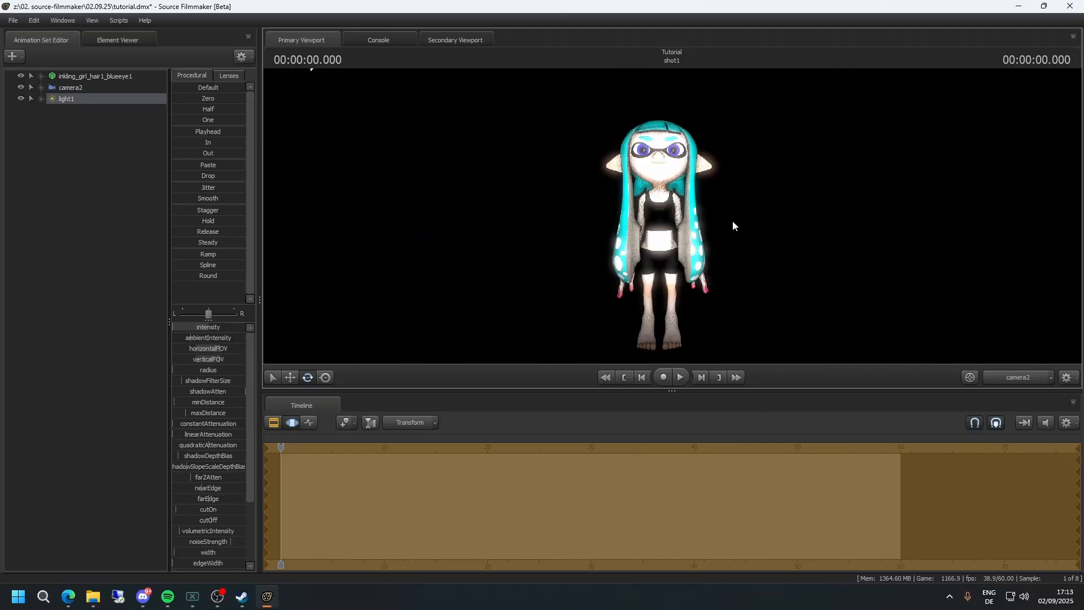
- Select camera2, move it and narrow its field of view for a close-up of the girl's face
left_click(113, 89)
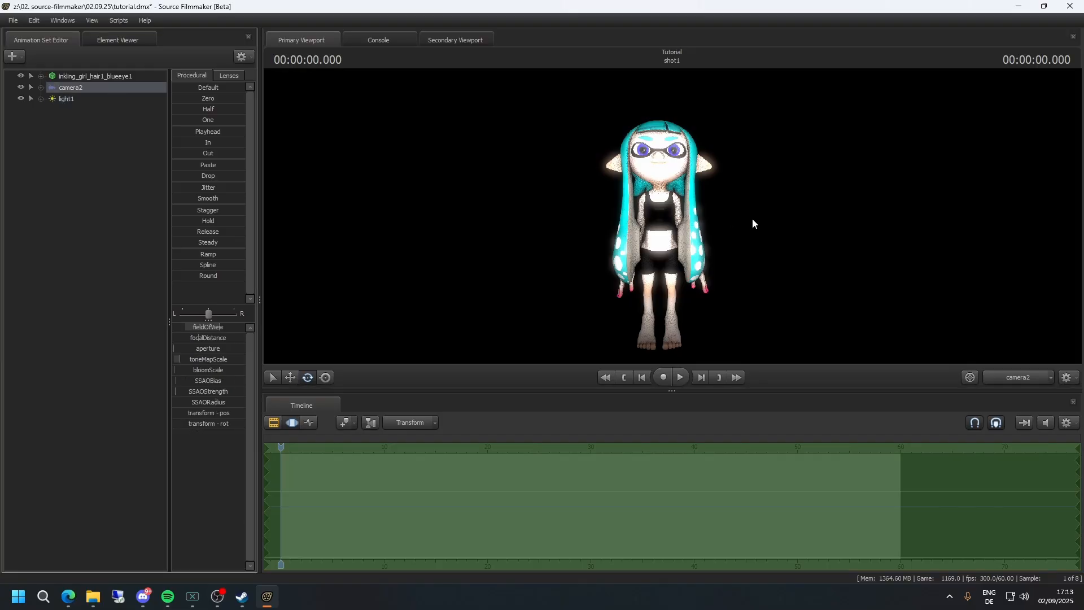
key("w")
mouse_move(752, 220)
left_mouse_down()
mouse_move(740, 210)
mouse_move(751, 198)
mouse_move(753, 209)
left_mouse_up()
scroll(672, 216, "up", 8)
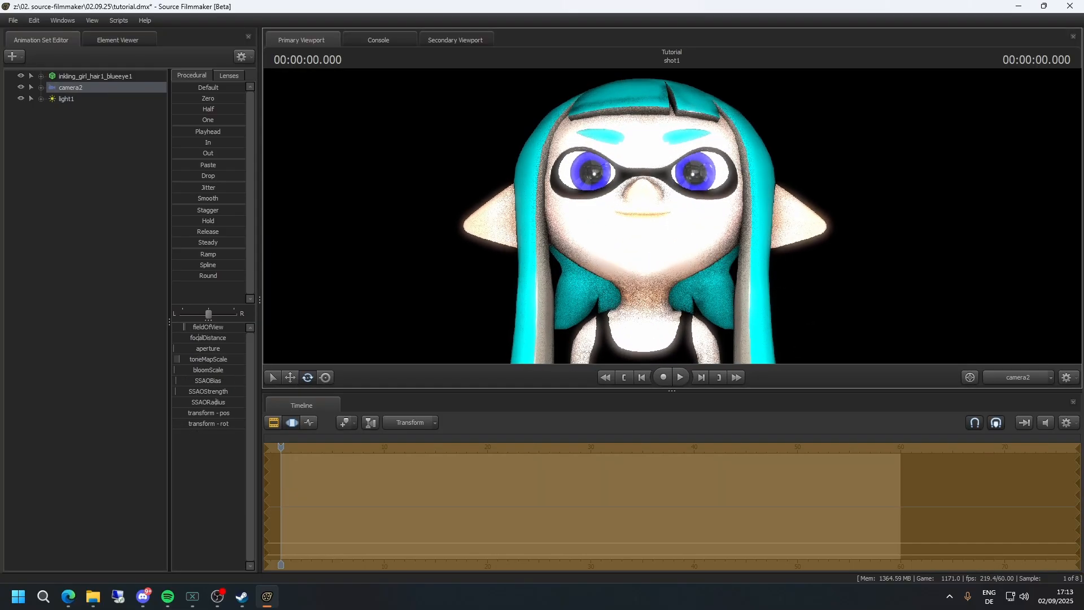
scroll(672, 216, "down", 2)
- Move the playhead to 00:00:01.533 and switch between the Clip Editor and the Motion Editor, ending in the Clip Editor
left_click(286, 423)
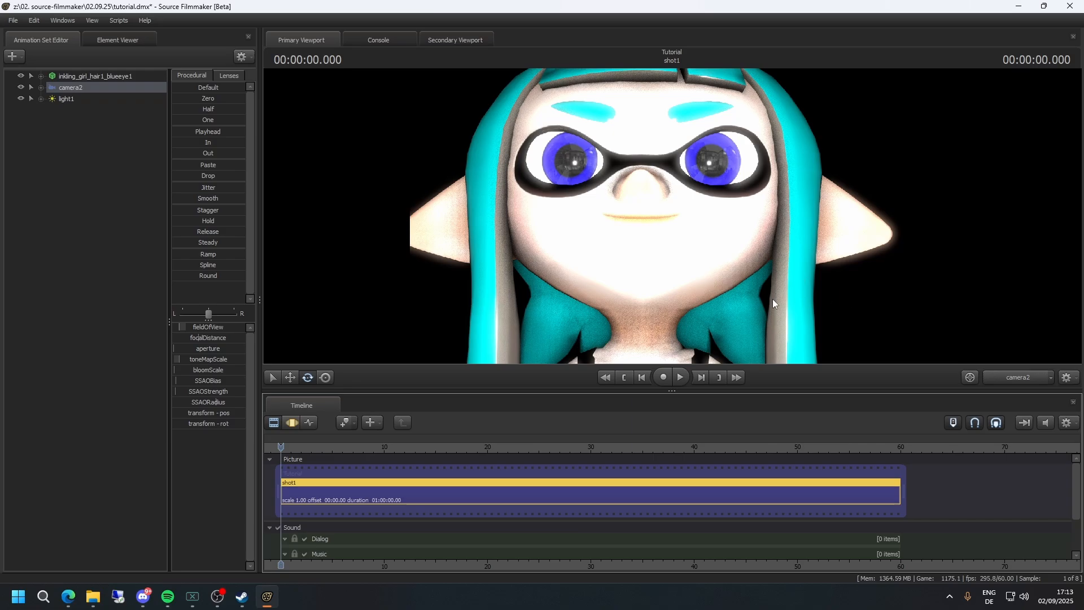
left_click(296, 447)
left_click(275, 423)
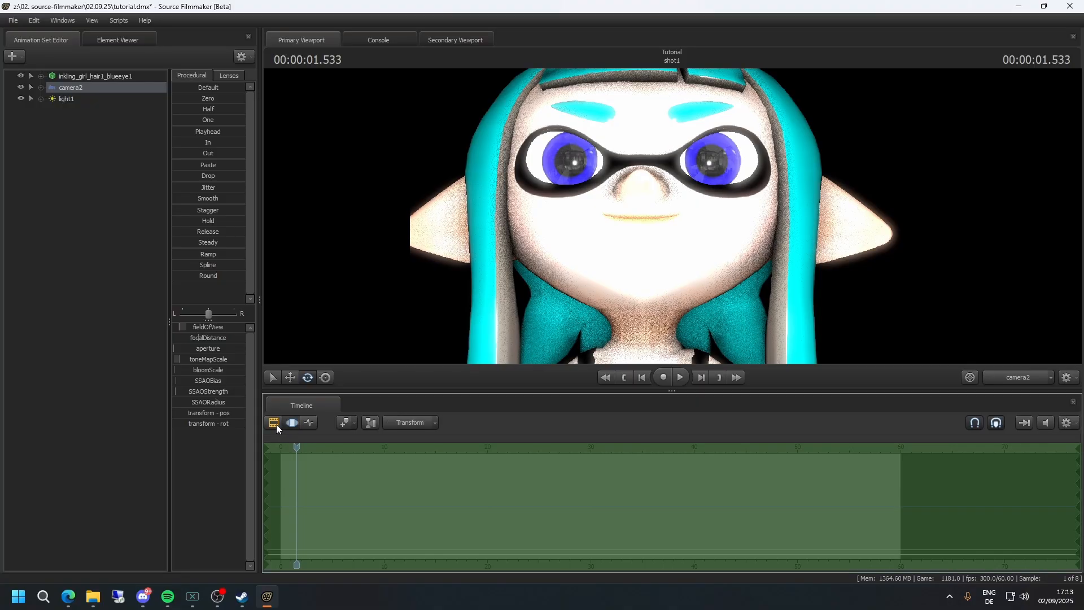
left_click(273, 423)
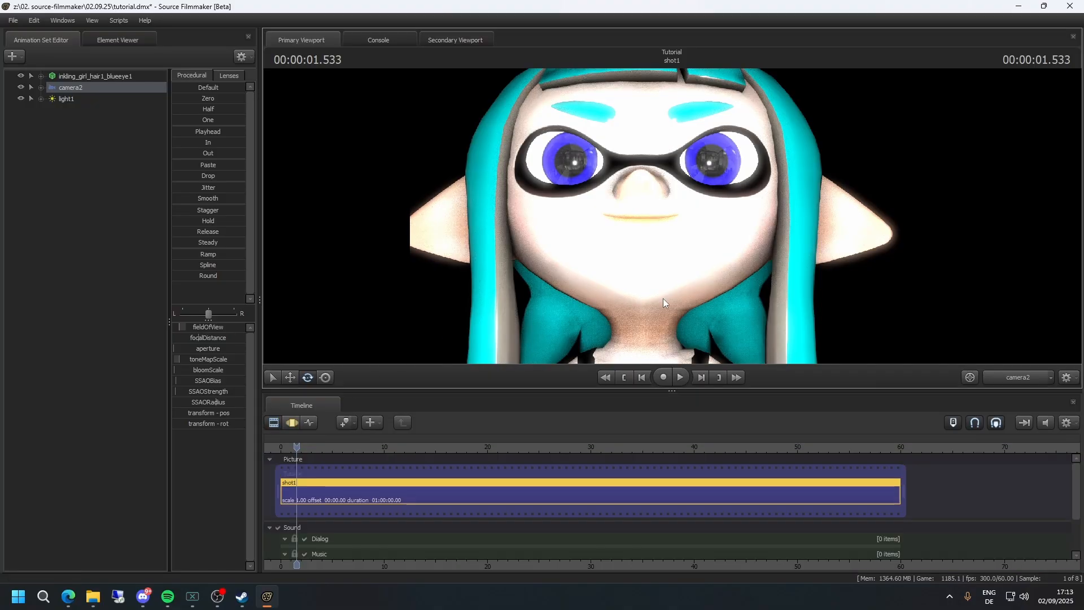
- In the Motion Editor, widen camera2's field of view and reposition it to frame the girl's head and upper body
left_click(291, 423)
left_click_drag(179, 327, 190, 327)
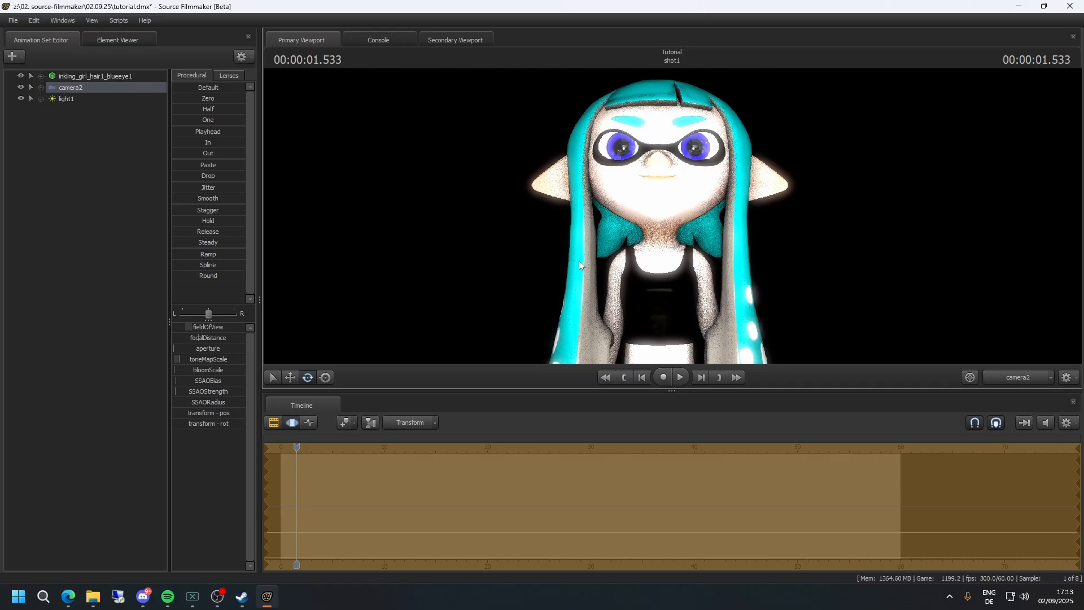
left_click_drag(578, 260, 587, 232)
scroll(587, 232, "up", 3)
scroll(671, 220, "down", 3)
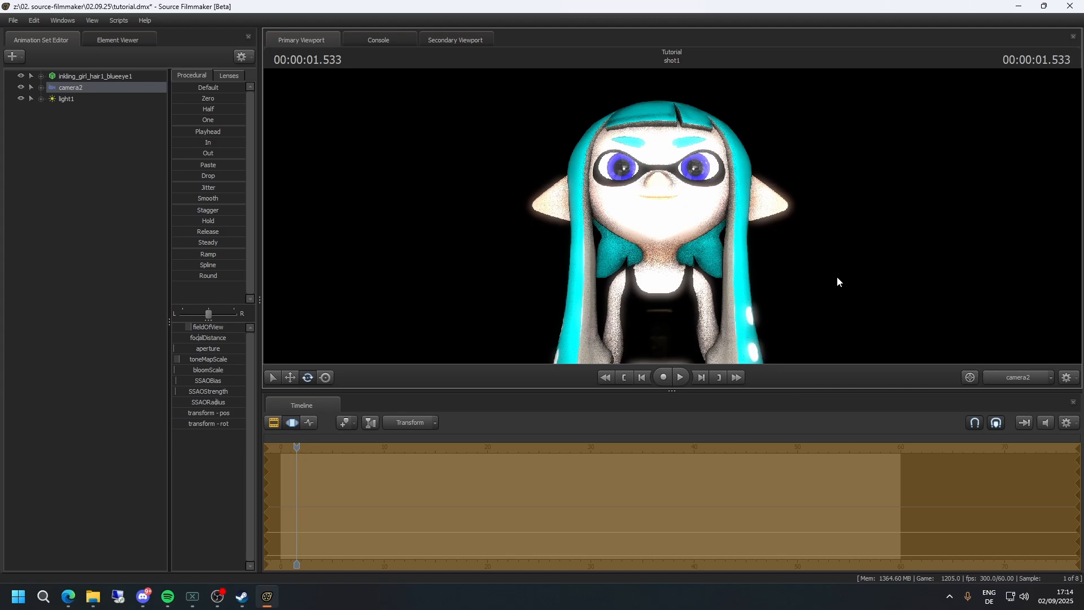
left_click_drag(830, 276, 830, 286)
left_click_drag(677, 213, 672, 226)
scroll(671, 216, "down", 3)
scroll(671, 216, "up", 2)
scroll(671, 217, "down", 2)
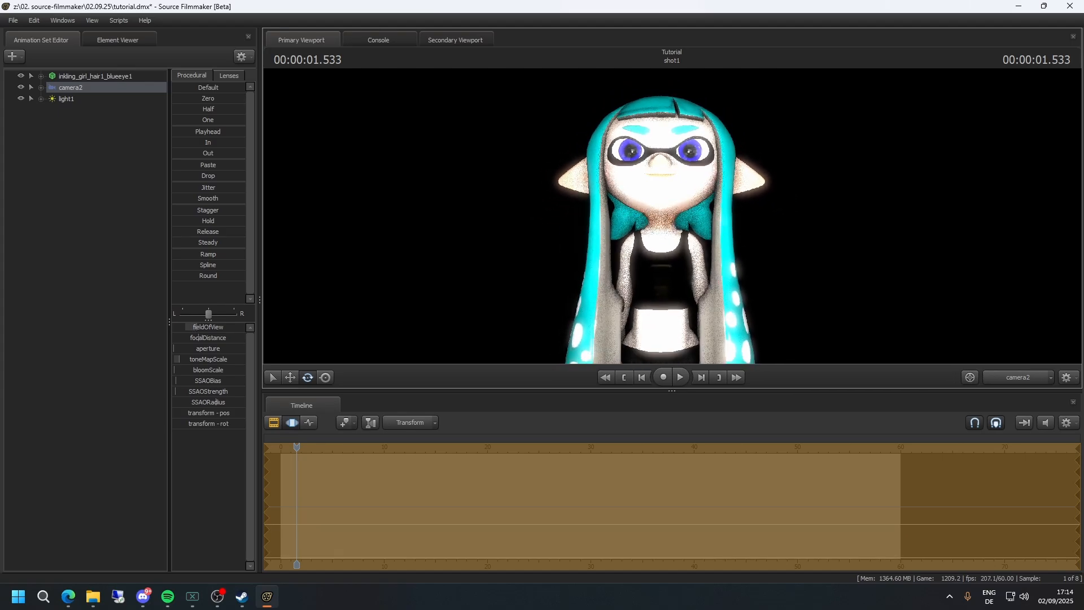
scroll(672, 216, "up", 1)
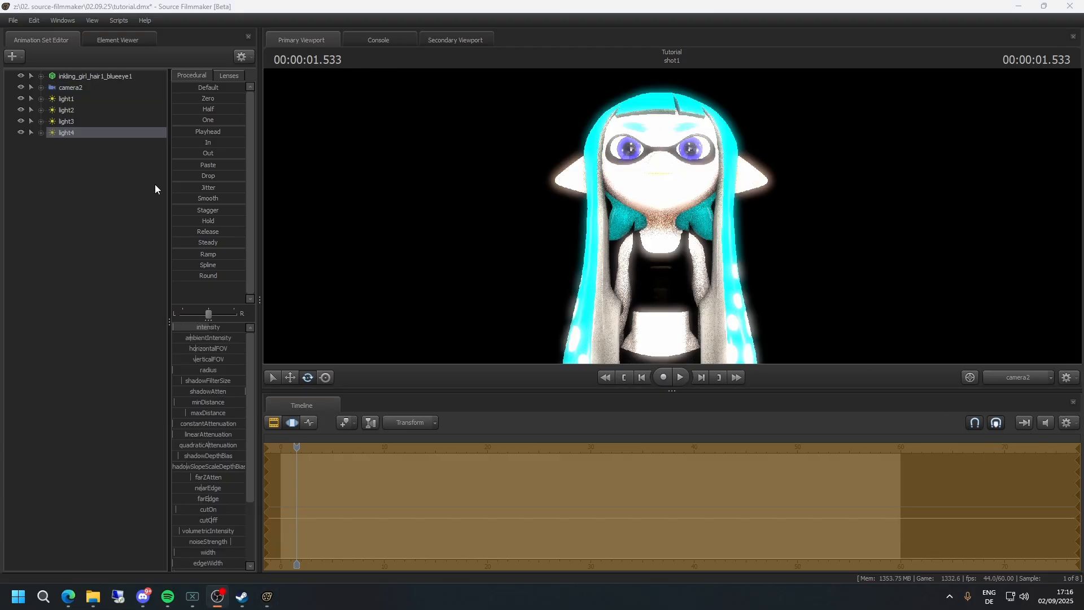
left_click(92, 191)
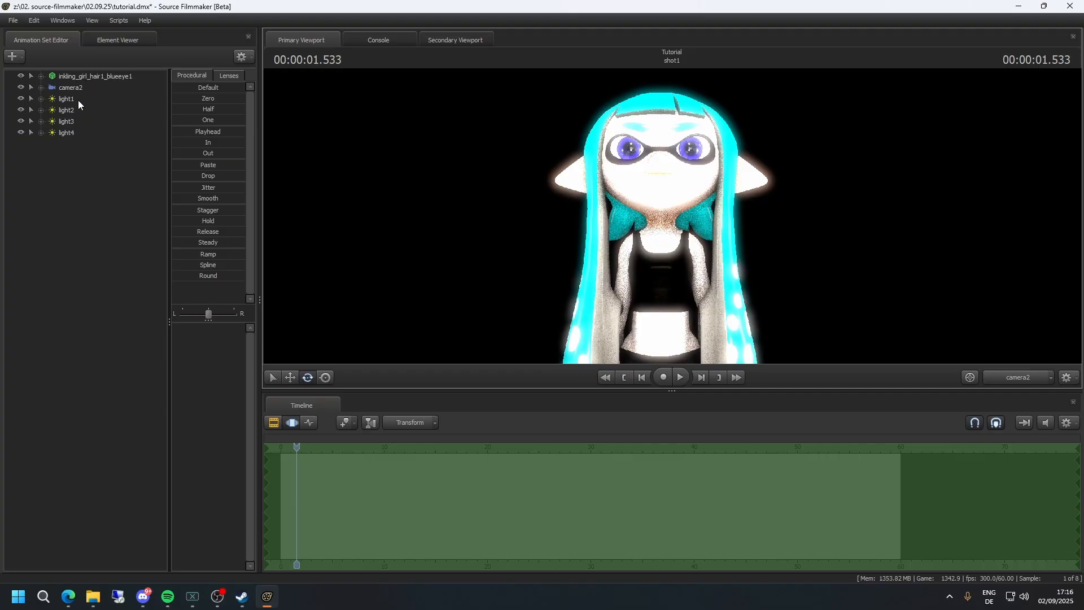
left_click_drag(78, 100, 79, 136)
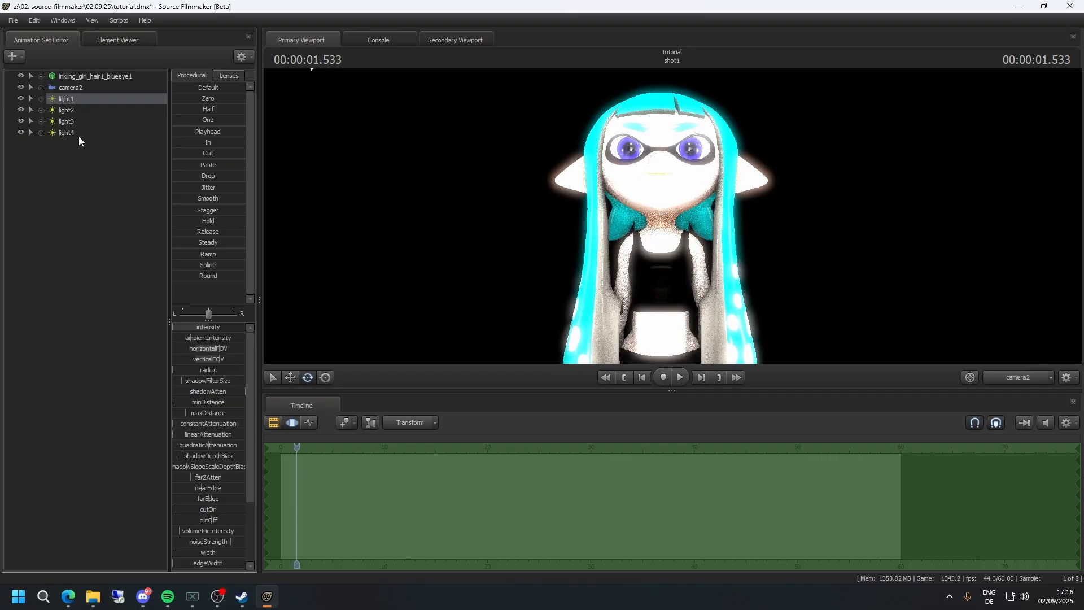
left_click(74, 165)
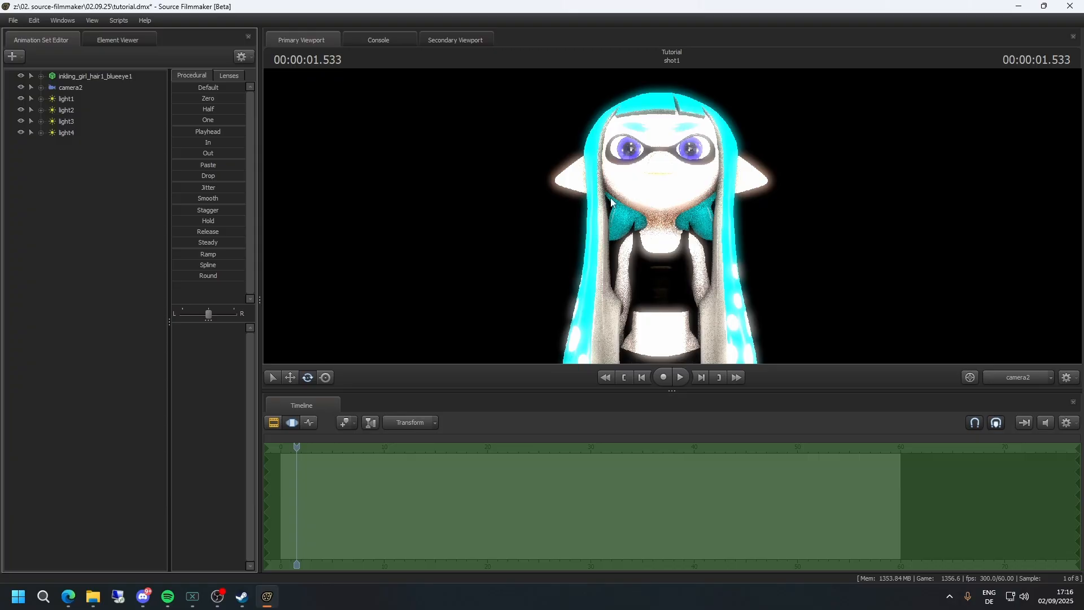
- View the scene through the Work Camera, add a fifth light and move it away from the model
left_click(1013, 377)
left_click_drag(885, 285, 658, 218)
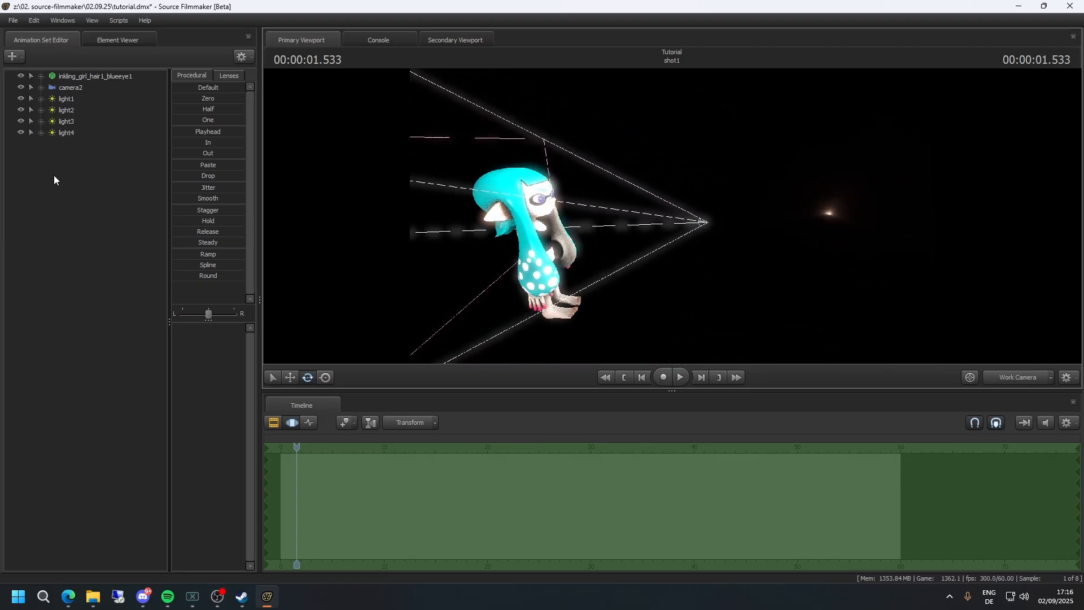
left_click(12, 56)
left_click(65, 83)
left_click(68, 144)
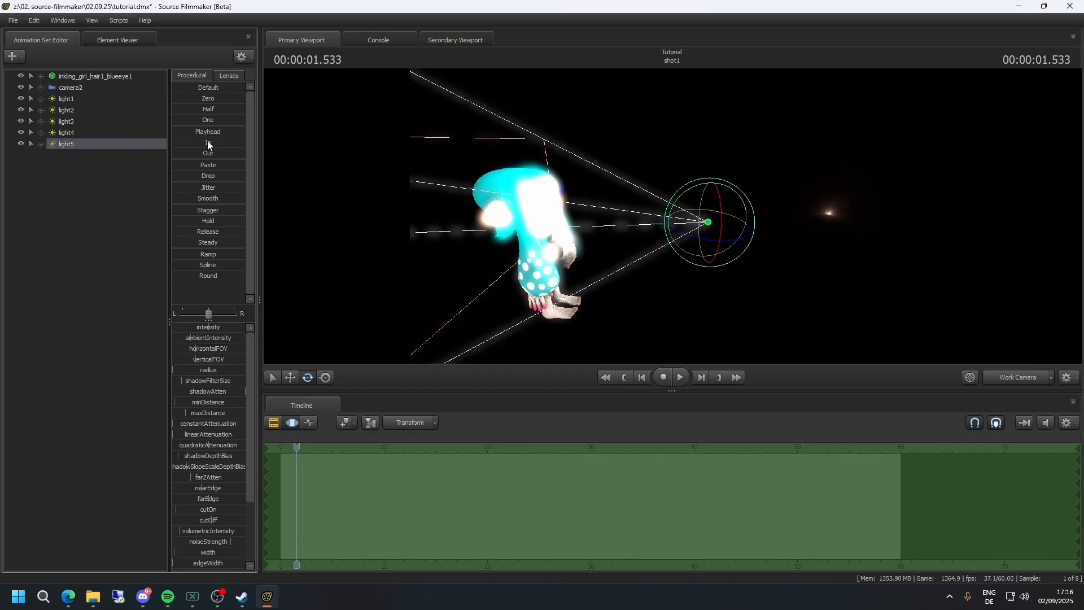
left_click(290, 377)
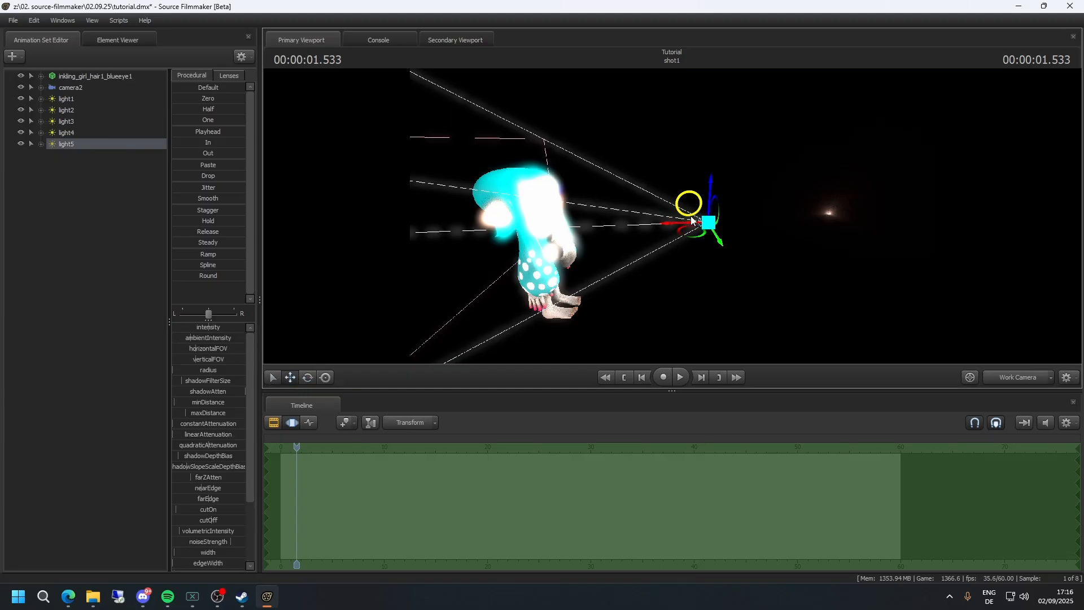
left_click_drag(696, 221, 954, 206)
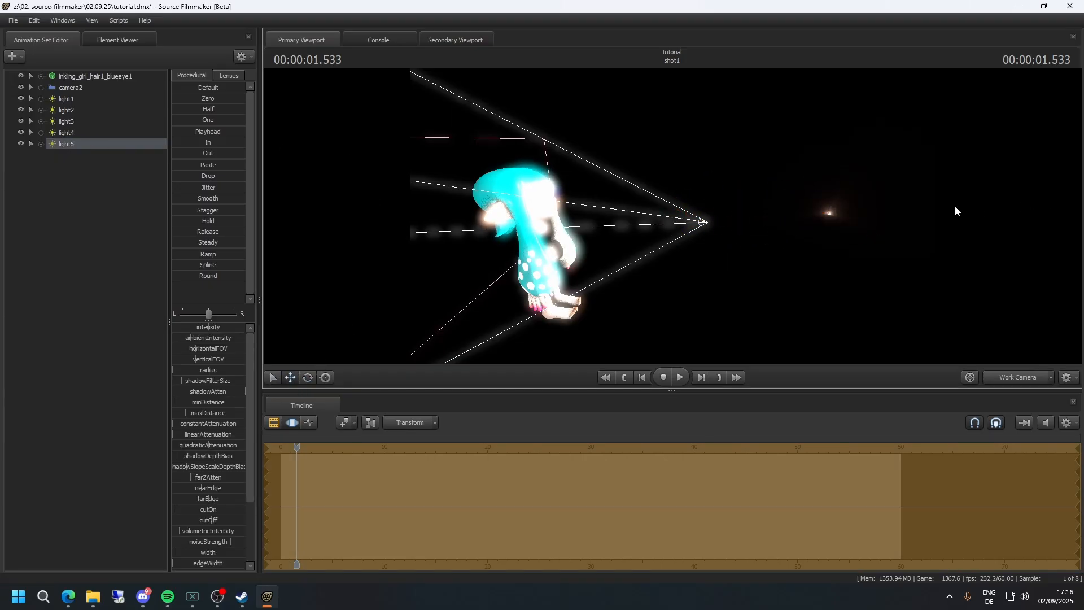
- Save the session
left_click(24, 21)
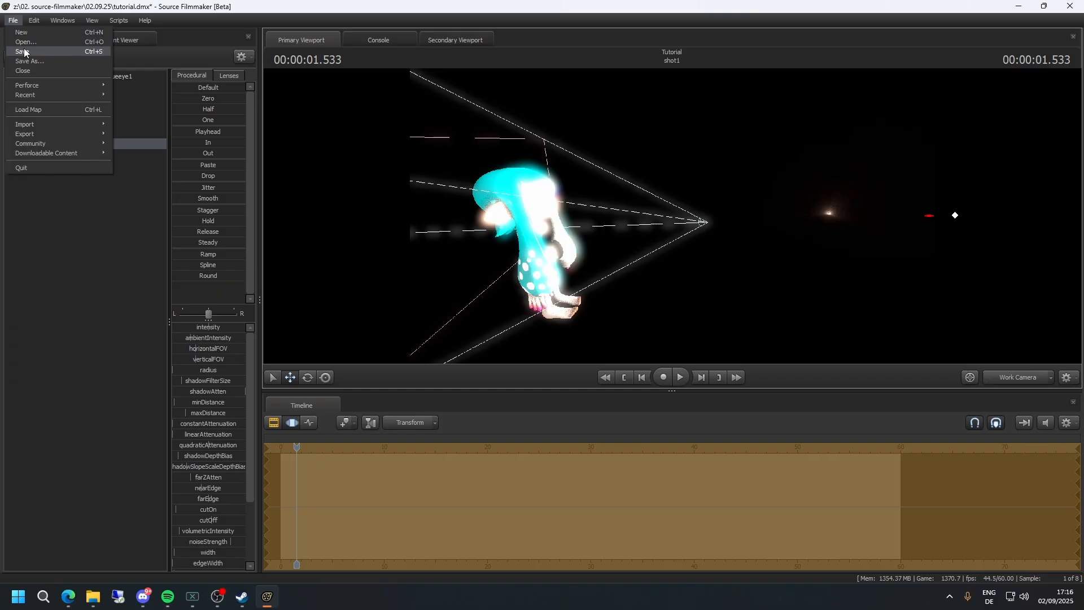
left_click(24, 49)
- Enable volumetrics on light5 and rotate the light to demonstrate its visible beam beside the model
left_click_drag(651, 212, 546, 271)
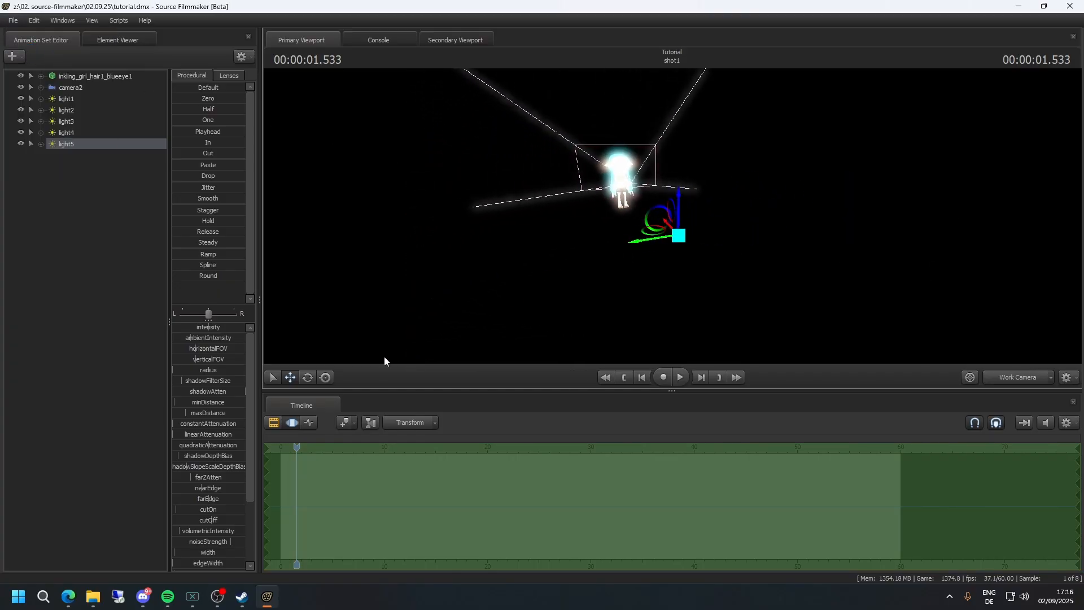
right_click(66, 144)
left_click_drag(564, 254, 531, 220)
left_click(308, 377)
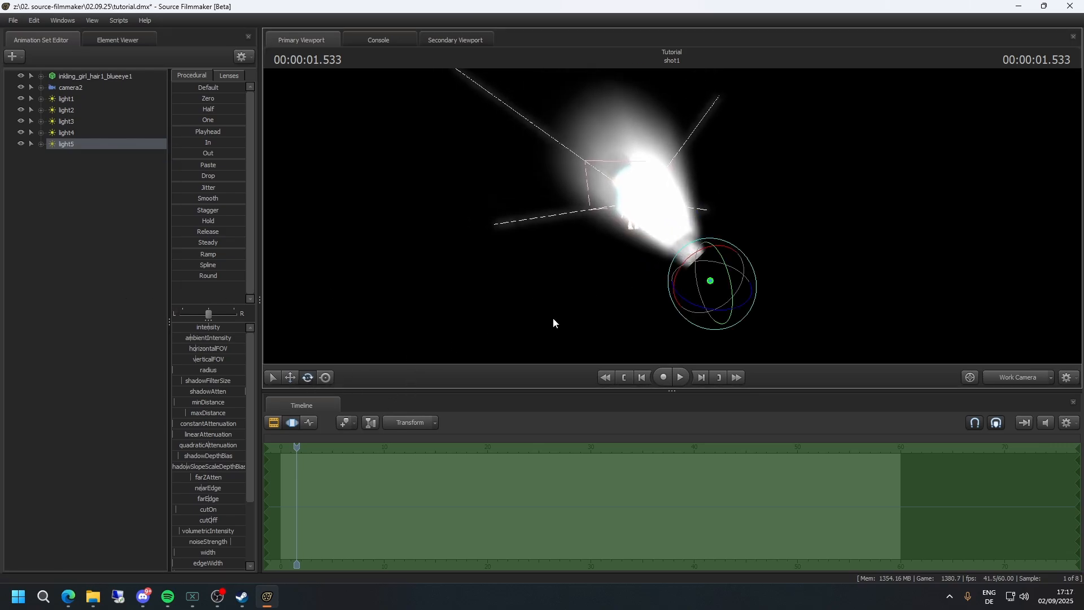
left_click_drag(699, 307, 750, 302)
mouse_move(672, 217)
left_mouse_down()
mouse_move(531, 292)
mouse_move(564, 357)
mouse_move(558, 344)
mouse_move(644, 338)
mouse_move(570, 353)
mouse_move(657, 347)
mouse_move(485, 347)
mouse_move(655, 345)
mouse_move(491, 346)
mouse_move(627, 346)
mouse_move(604, 346)
mouse_move(618, 346)
mouse_move(668, 212)
left_mouse_up()
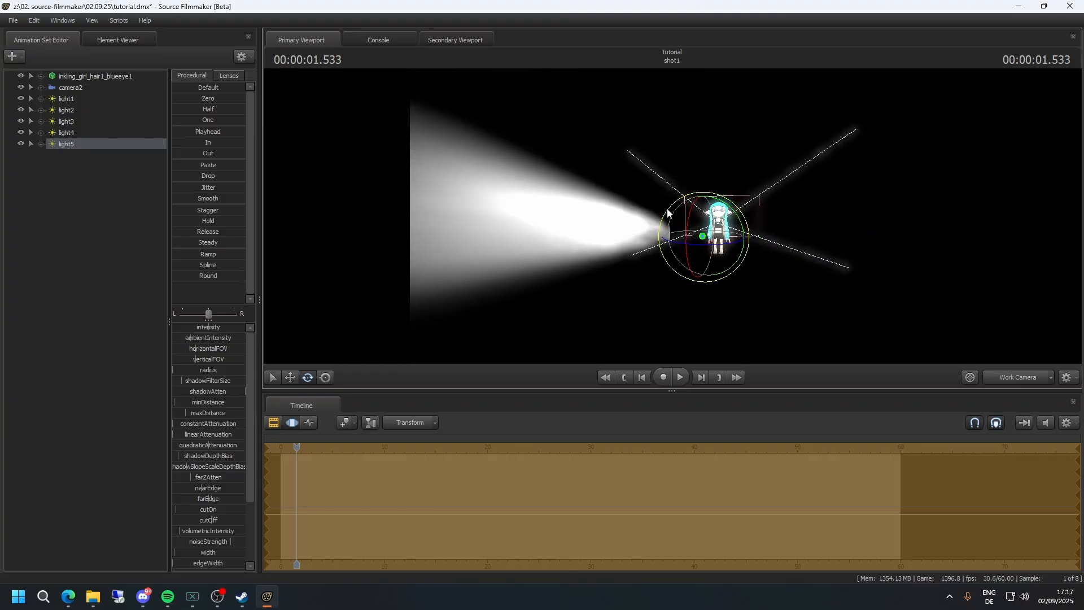
left_click_drag(572, 176, 591, 203)
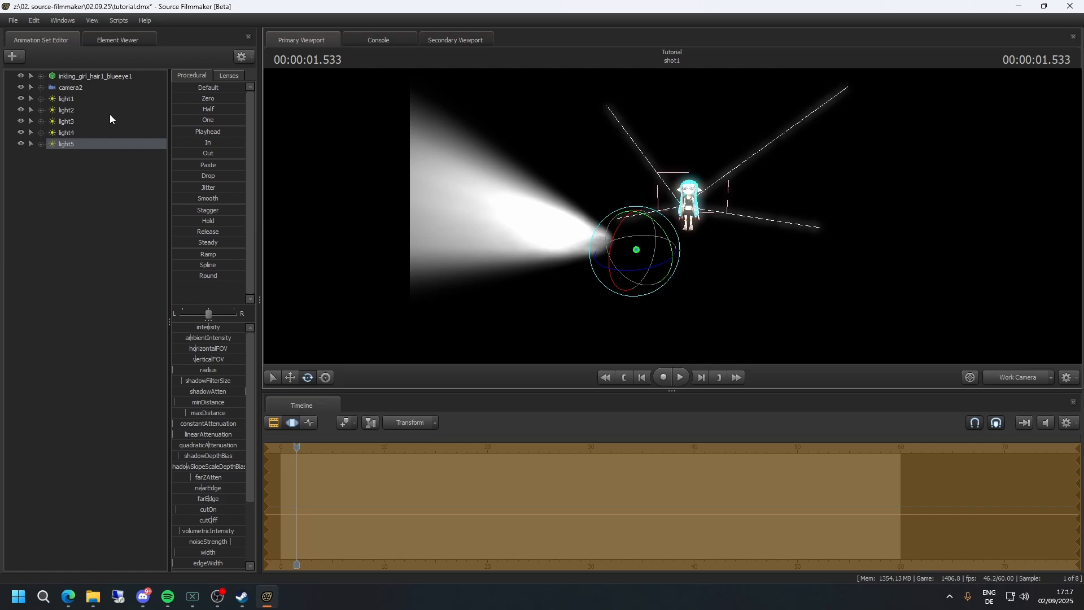
- Delete light5 and return the viewport to camera2
right_click(138, 145)
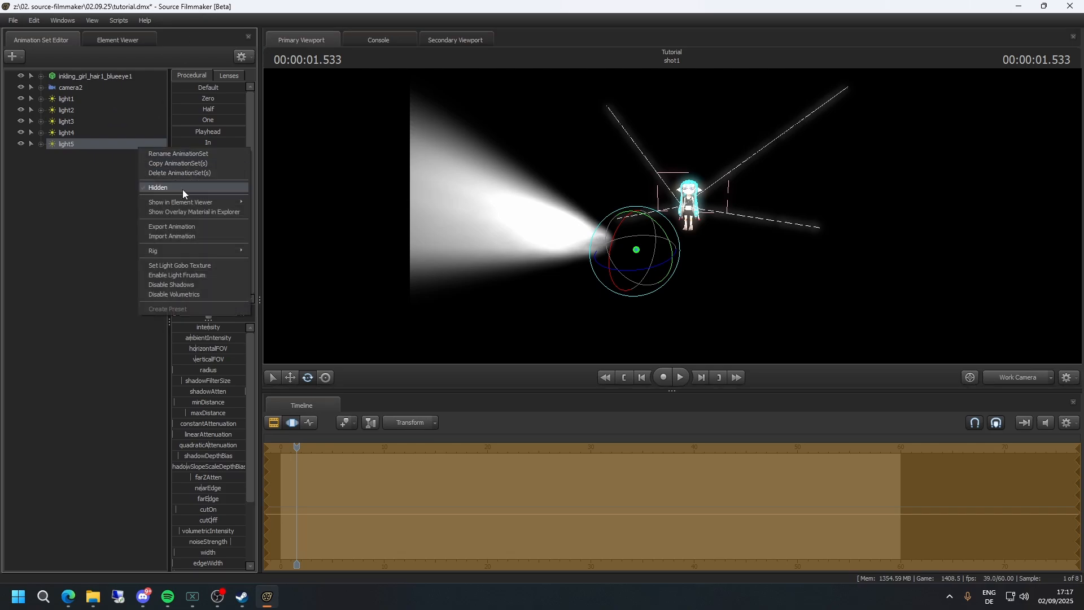
left_click(175, 174)
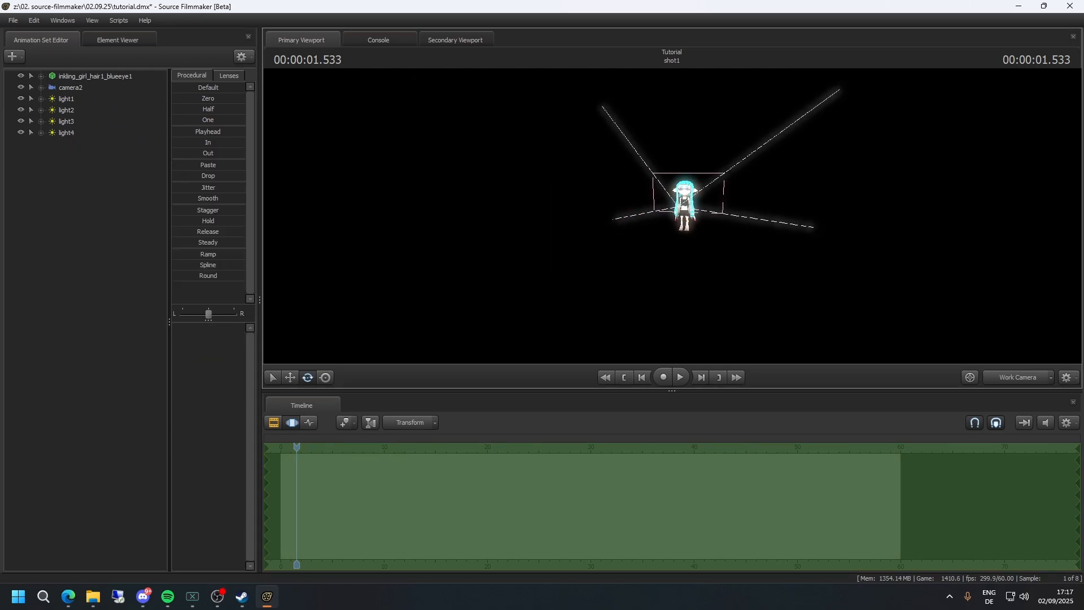
left_click(1002, 381)
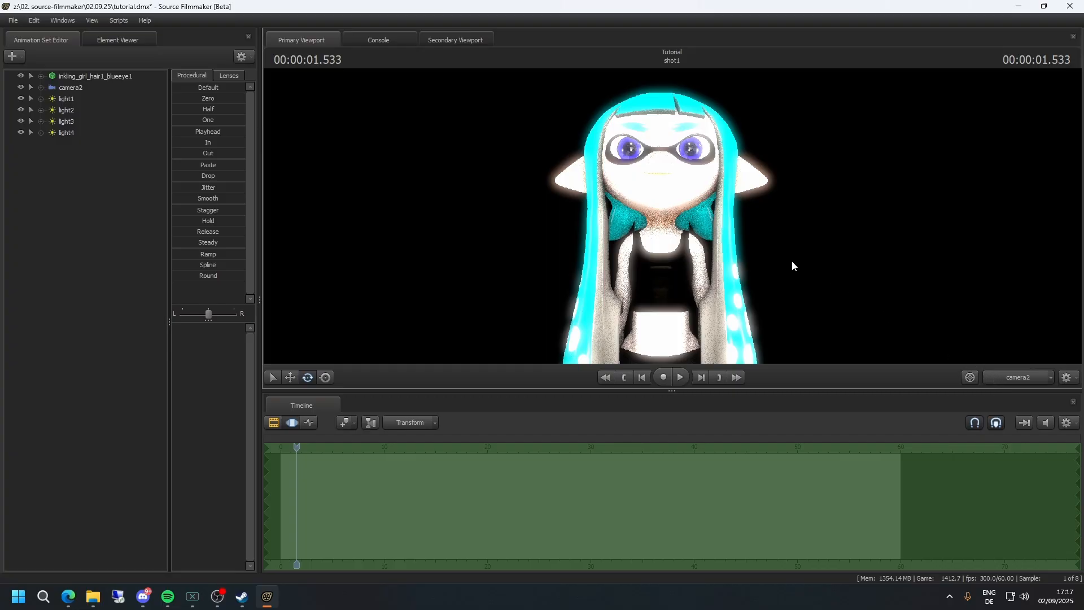
- Adjust the intensity values of light1 and light2
left_click(141, 98)
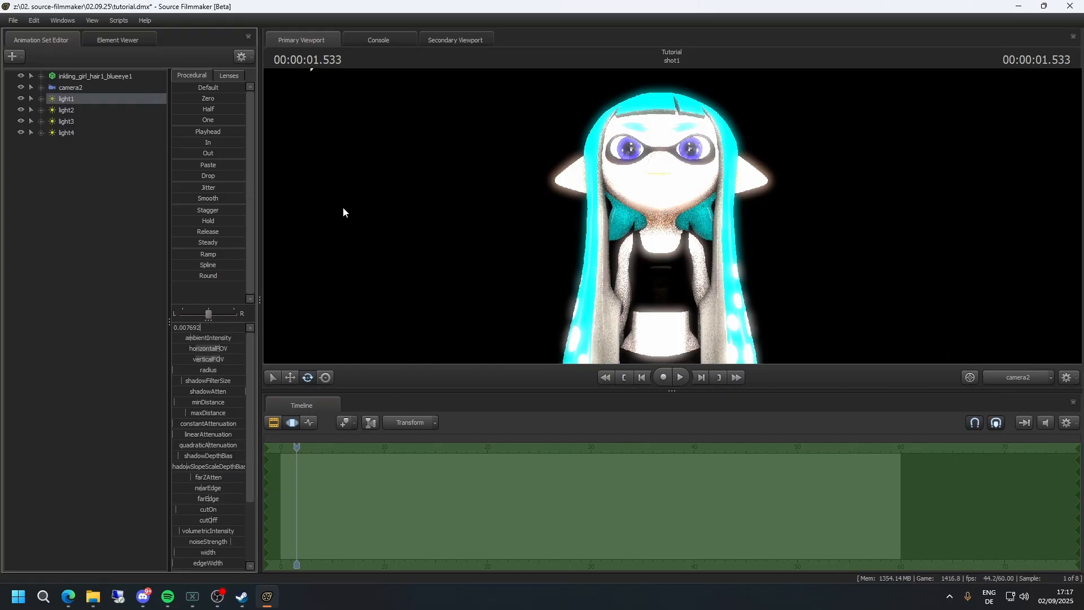
key("Return")
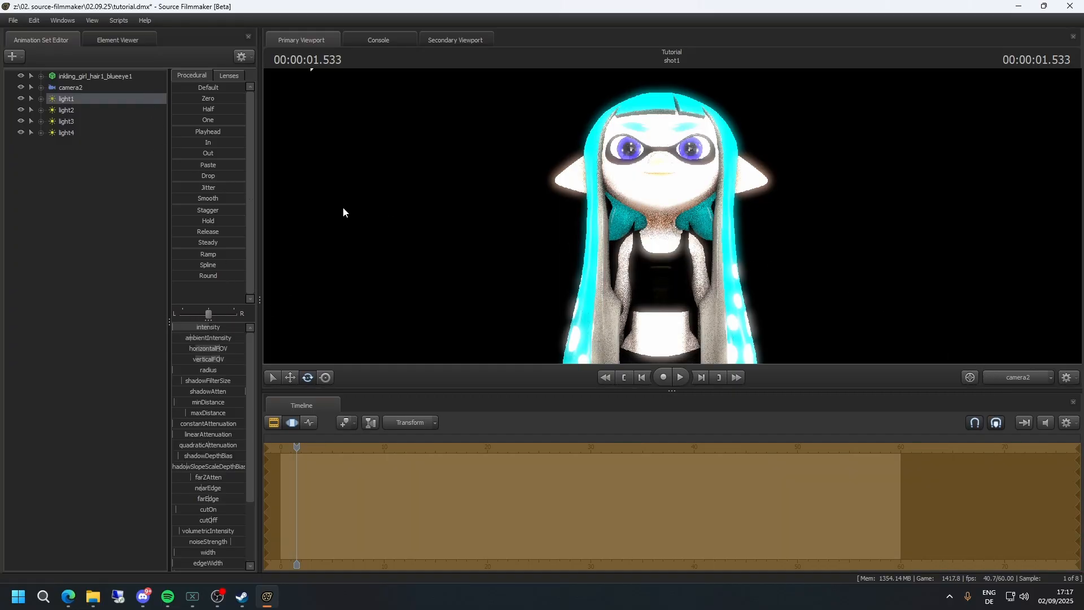
left_click(62, 110)
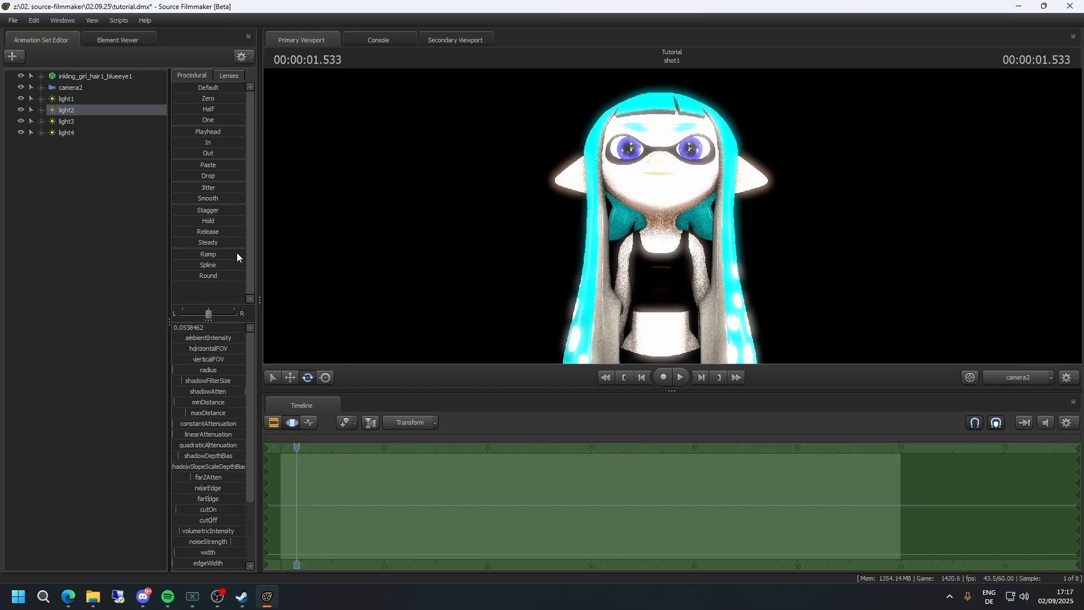
key("BackSpace")
key("BackSpace")
key("BackSpace")
key("BackSpace")
key("Return")
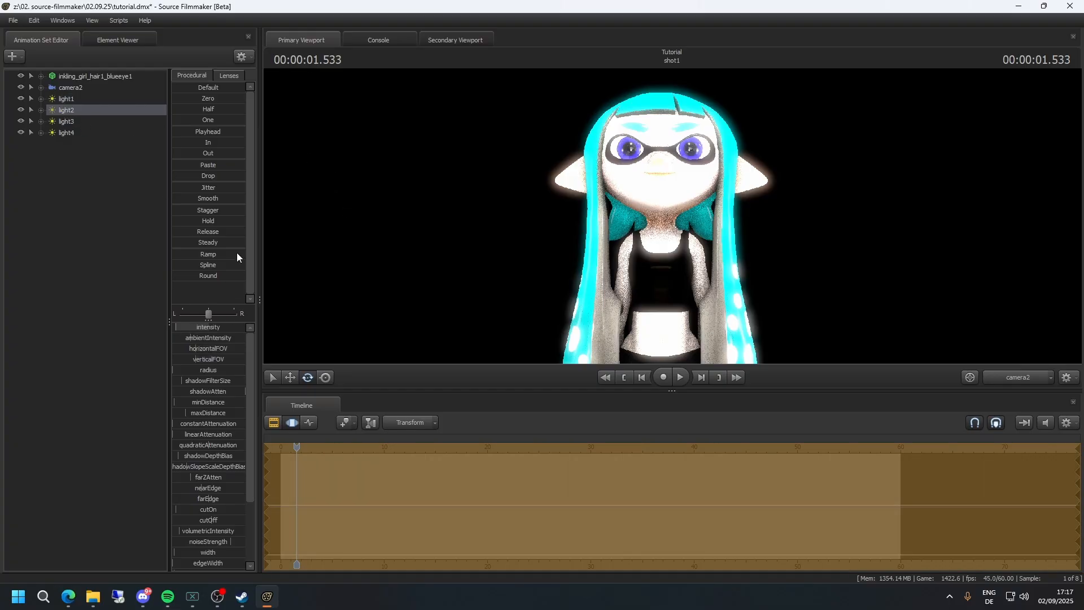
- Adjust the intensity of light3 and raise the intensity of light4
left_click(83, 122)
left_click(204, 327)
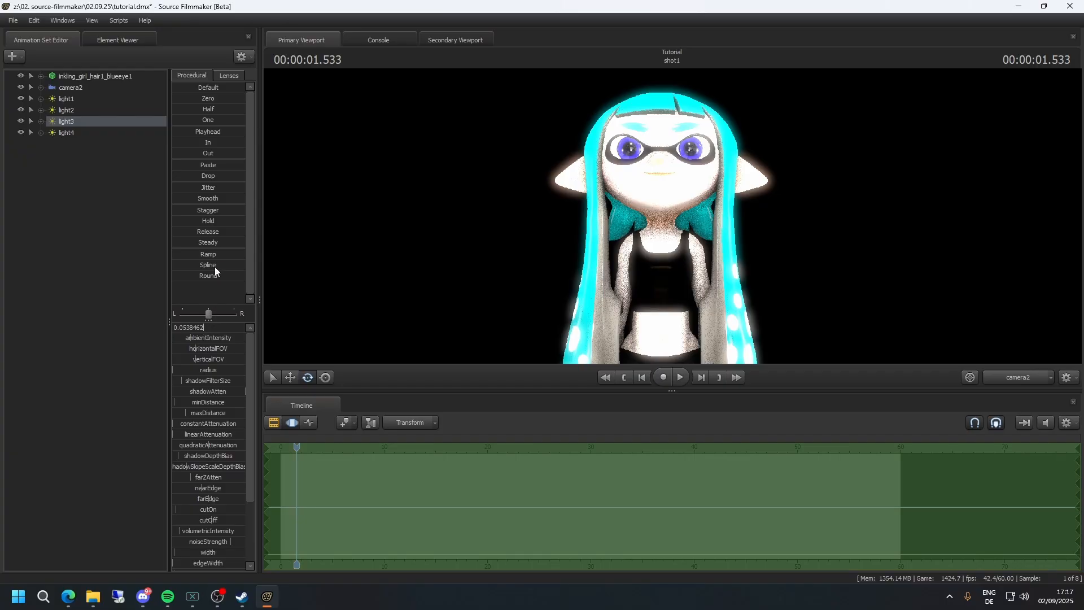
key("BackSpace")
key("BackSpace")
key("BackSpace")
key("Return")
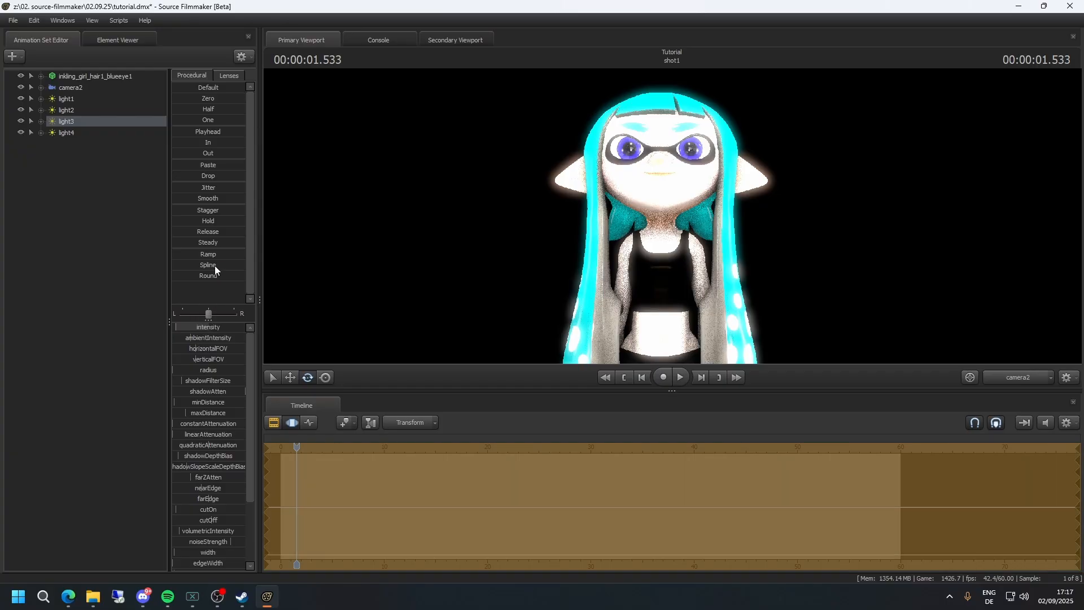
left_click(101, 132)
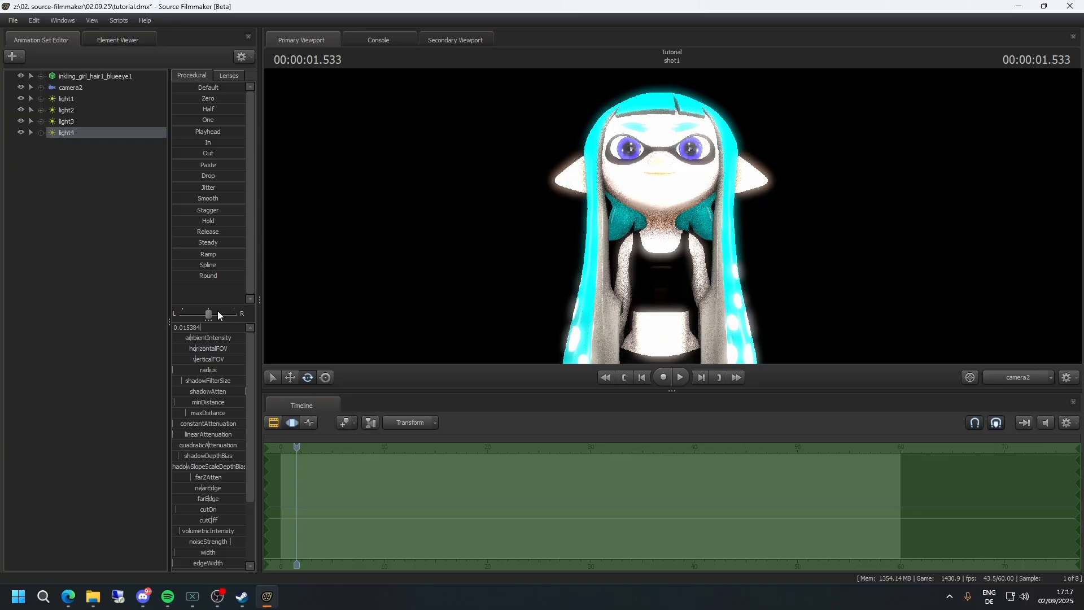
key("Return")
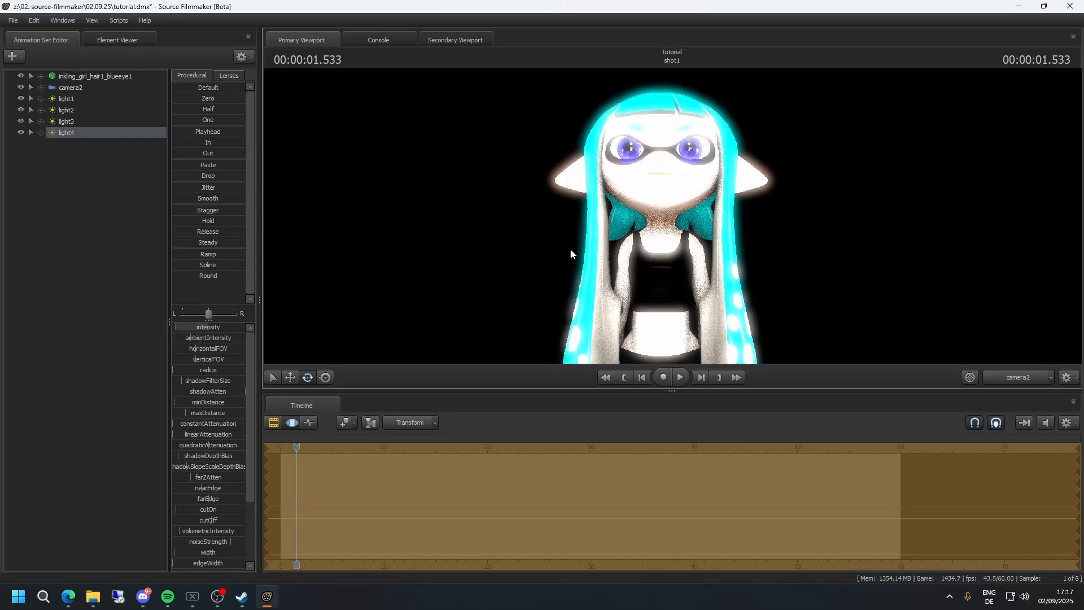
- Preview the lighting in the Clip Editor, and reframe camera2 in the Motion Editor to show more of the girl's body
left_click(275, 421)
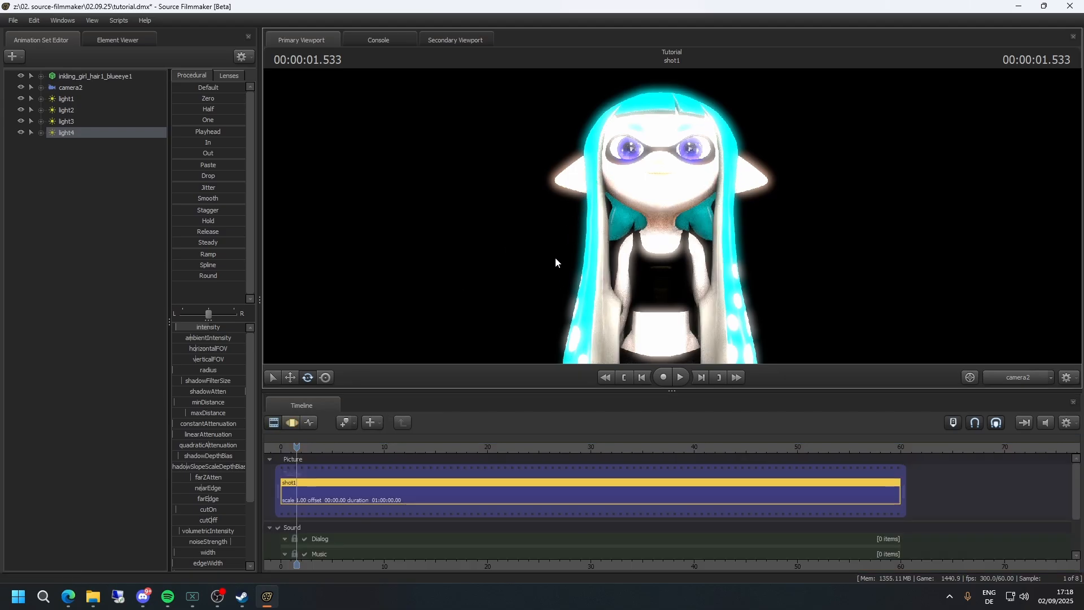
left_click(291, 422)
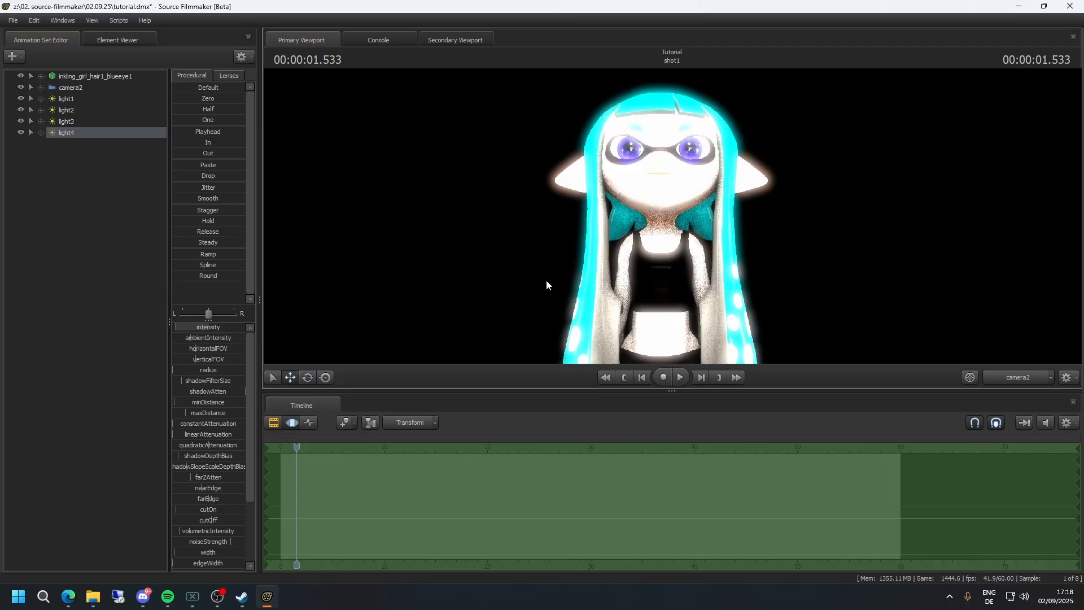
left_click(79, 87)
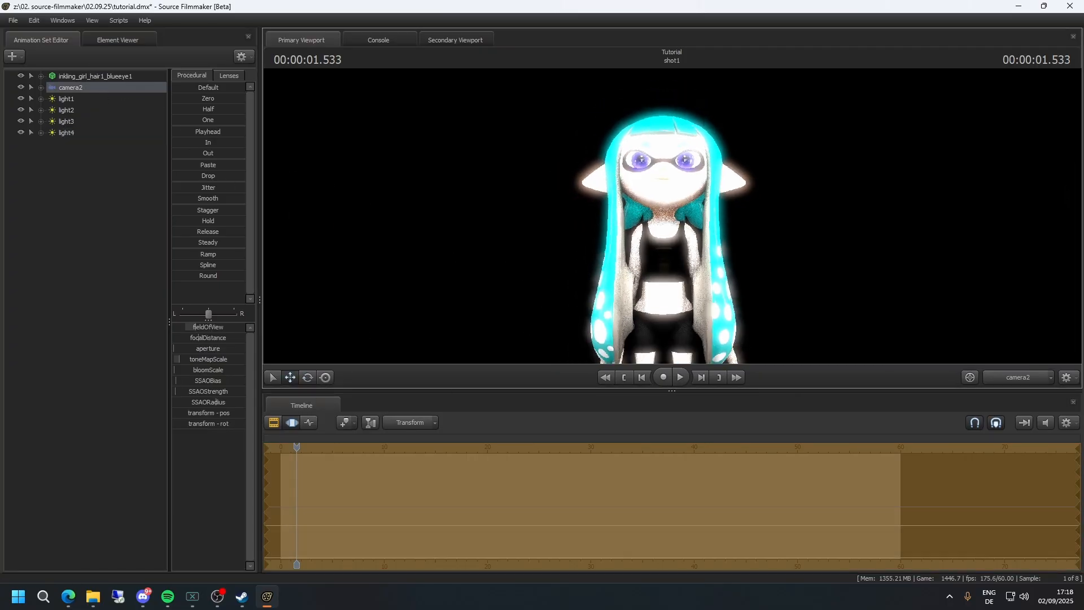
mouse_move(671, 217)
left_mouse_down()
mouse_move(671, 192)
mouse_move(668, 208)
left_mouse_up()
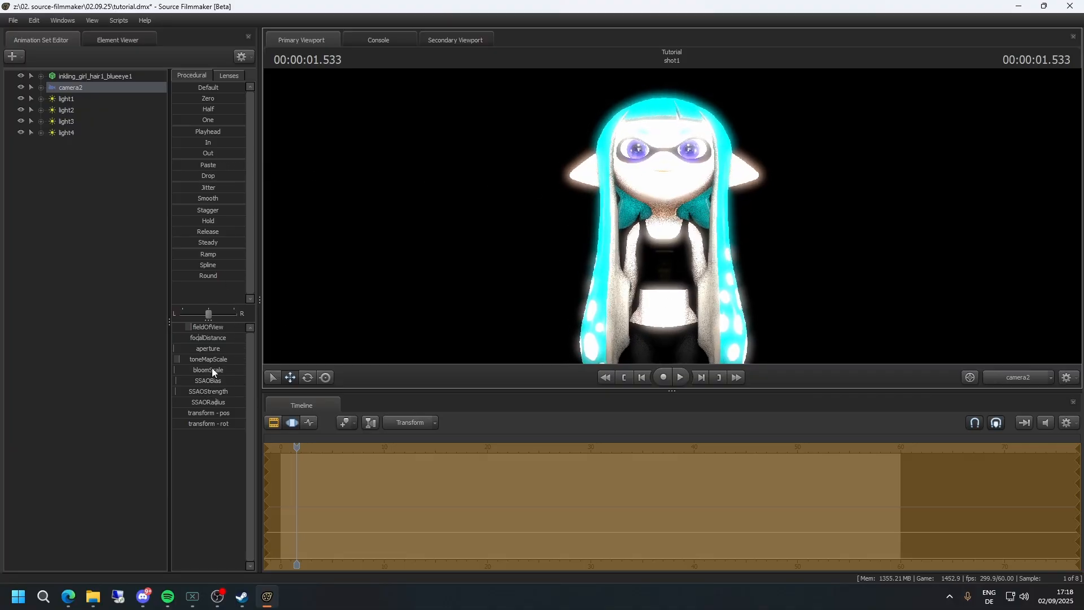
- Lower camera2's toneMapScale, adjust its bloomScale, and preview the shot in the Clip Editor
left_click_drag(207, 360, 202, 360)
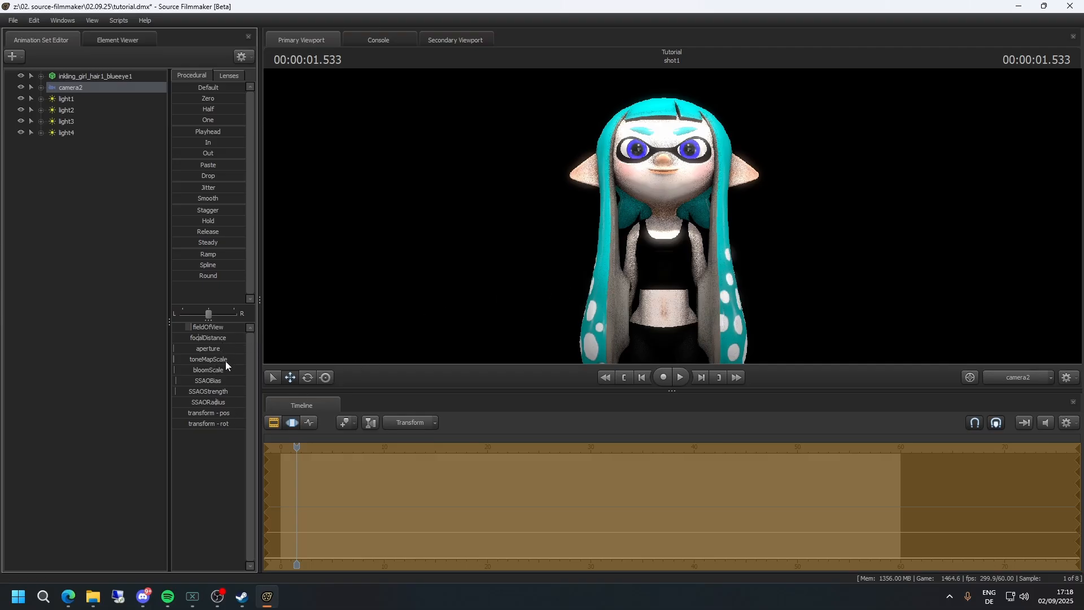
left_click_drag(219, 370, 173, 370)
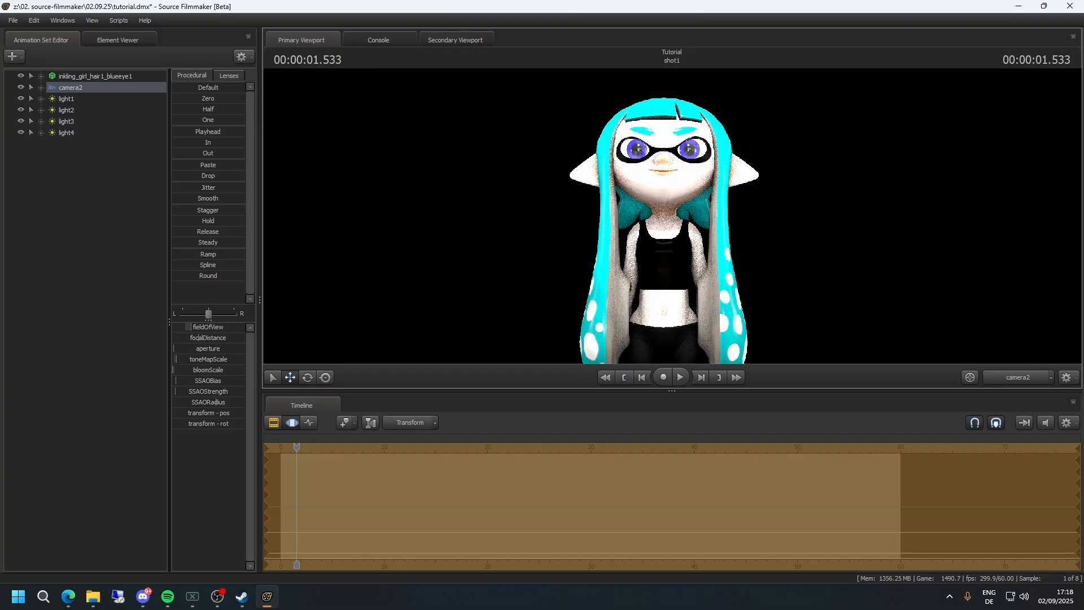
left_click_drag(208, 369, 209, 370)
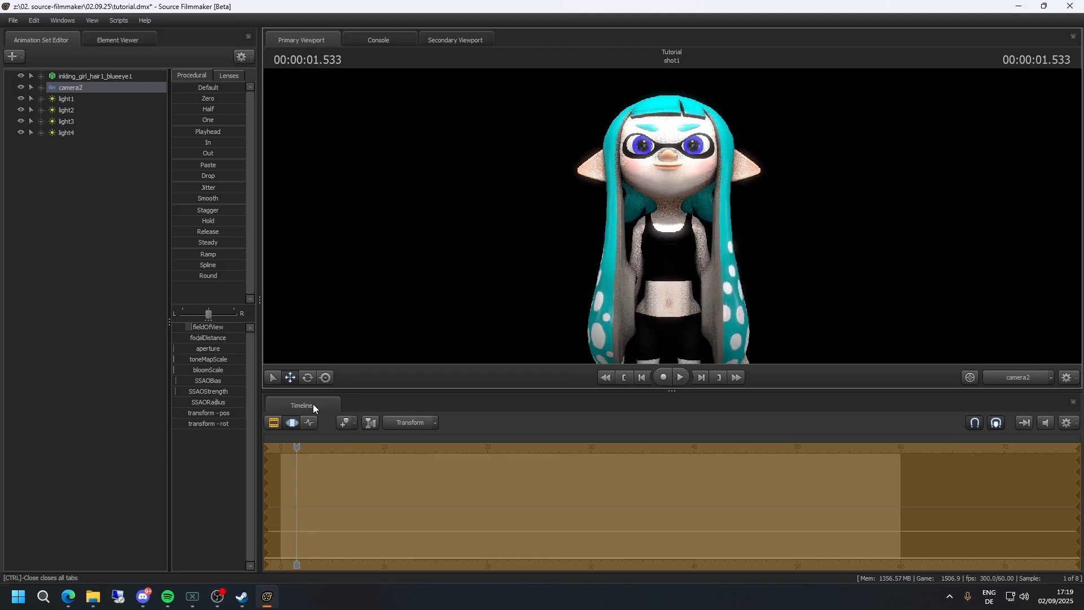
left_click(275, 424)
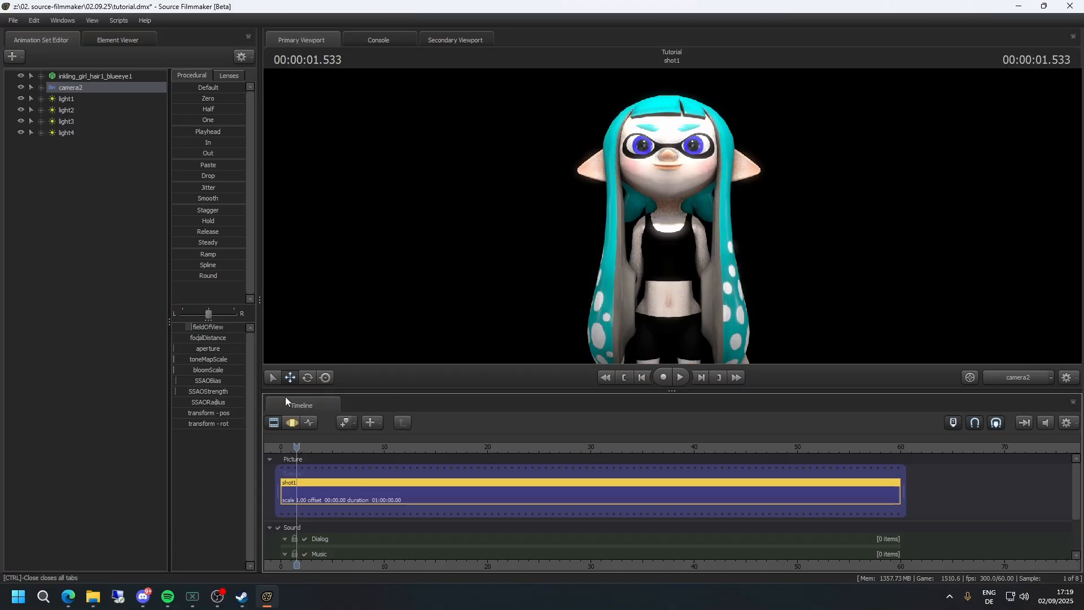
- Reframe camera2 in the Motion Editor, shifting the girl slightly within the shot
left_click(292, 421)
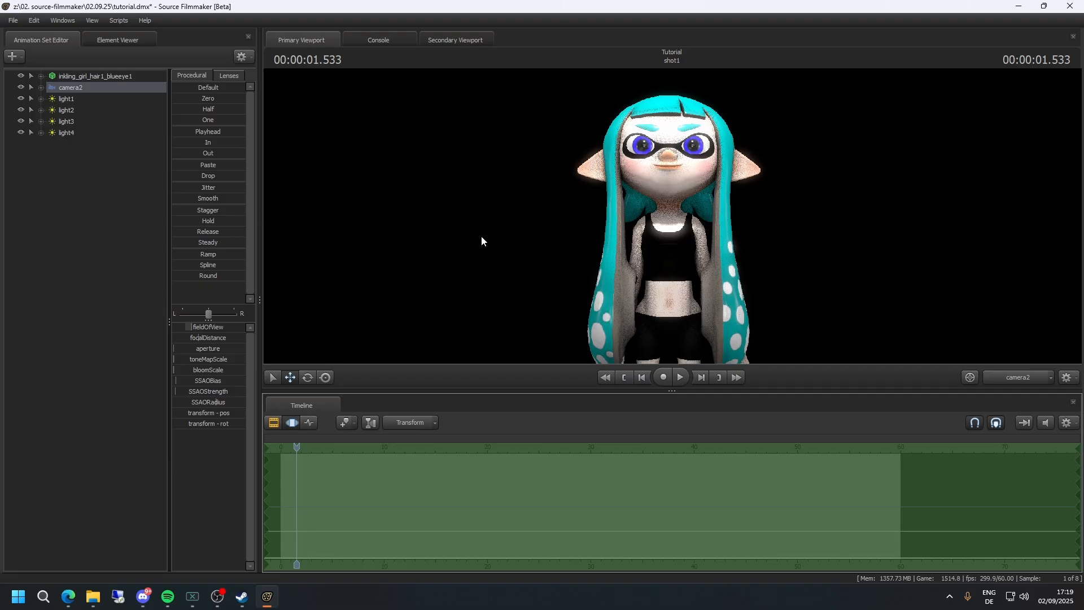
left_click_drag(510, 253, 518, 255)
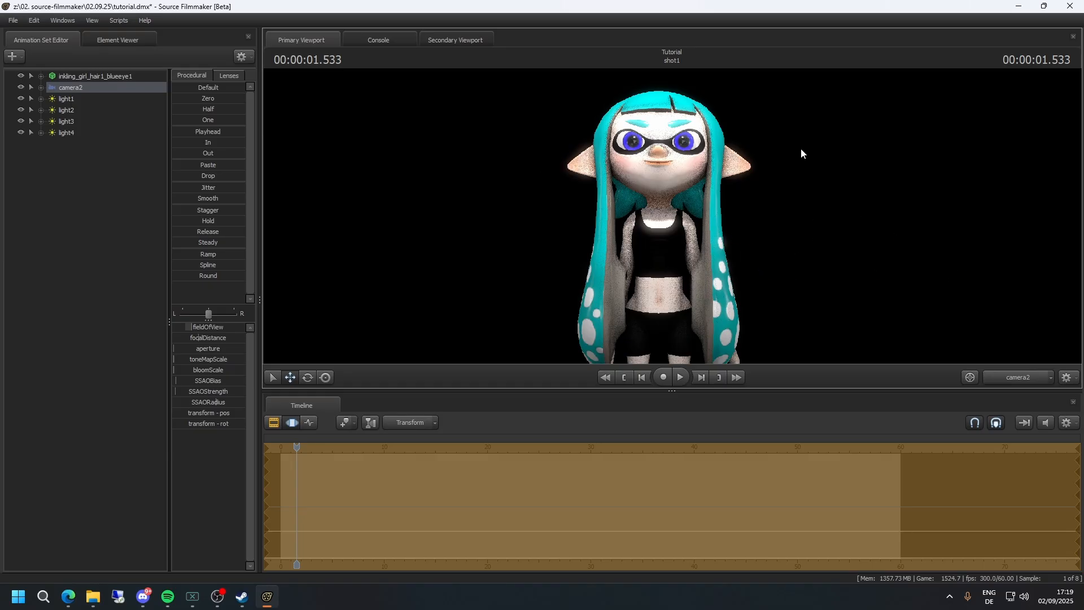
- Start adding a new model animation set and filter the model files for "hoodie"
left_click(17, 60)
left_click(66, 94)
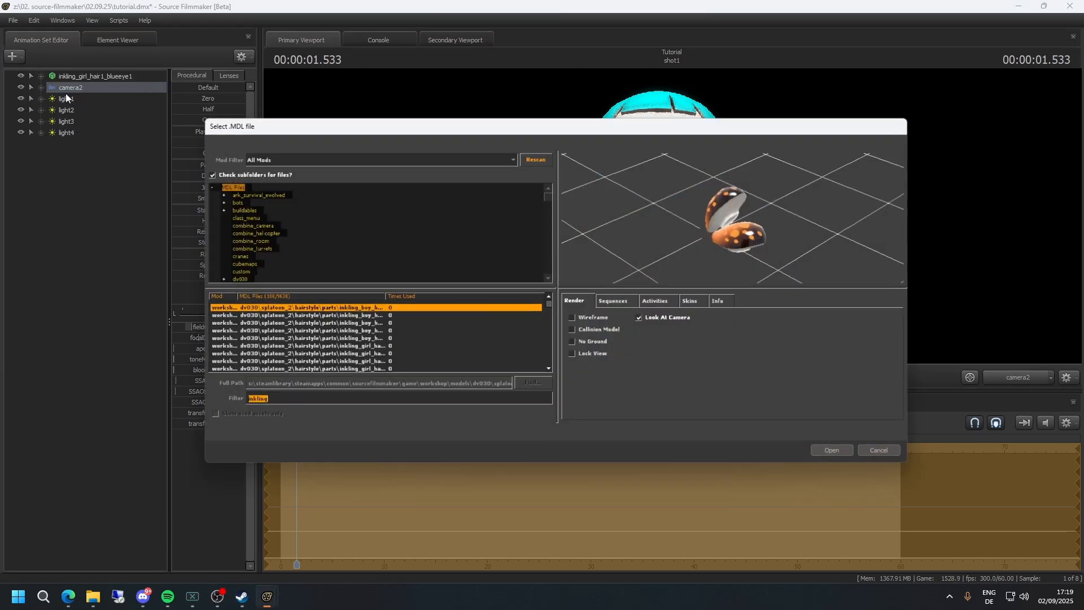
type("s")
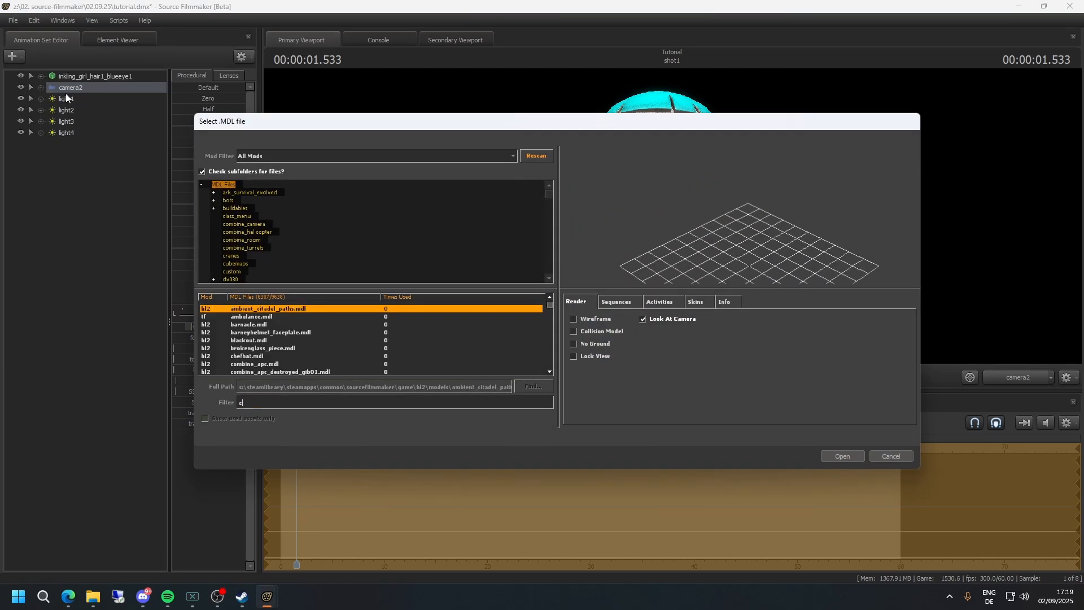
type("oodi")
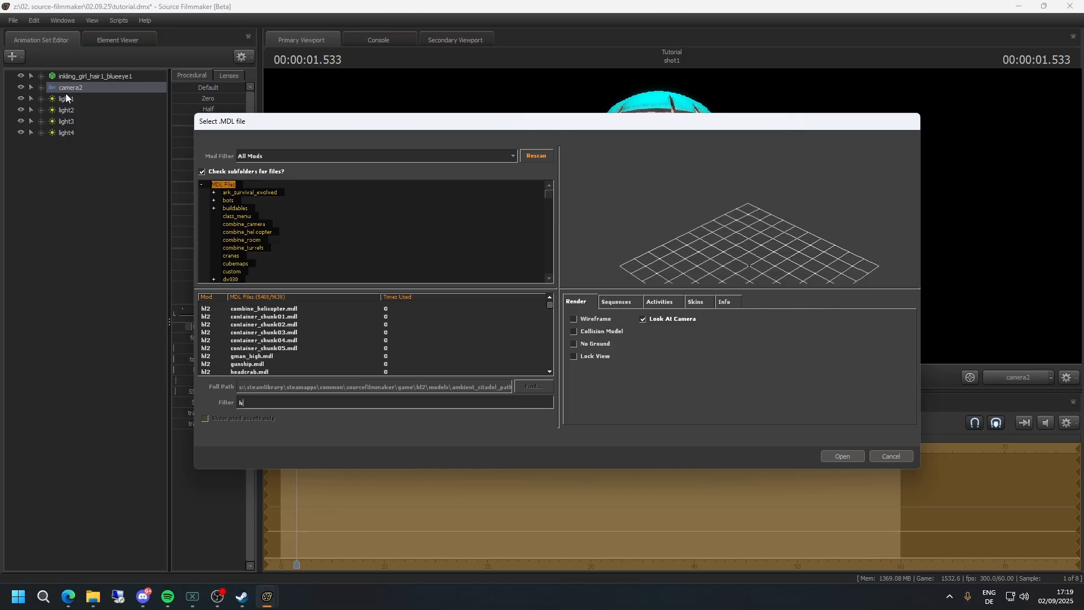
- Browse the previews of the filtered hoodie models and load the blue shirt_with_hoodie model into the shot
key("Down")
key("Down")
key("Down")
key("Down")
key("Down")
key("Down")
key("Down")
key("Down")
key("Down")
key("Down")
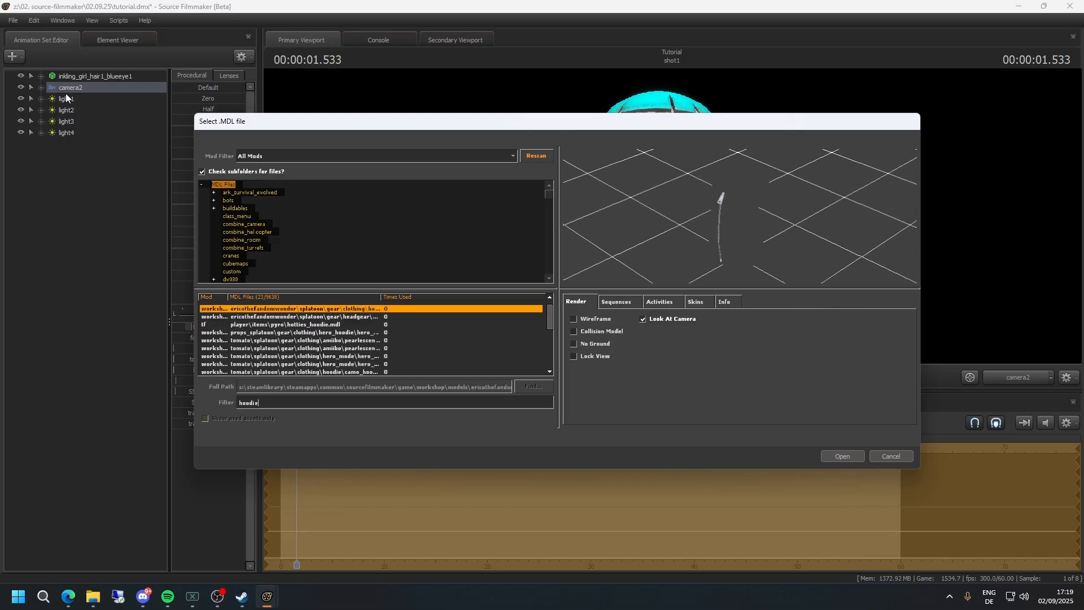
key("Up")
key("Up")
key("Up")
key("Up")
key("Up")
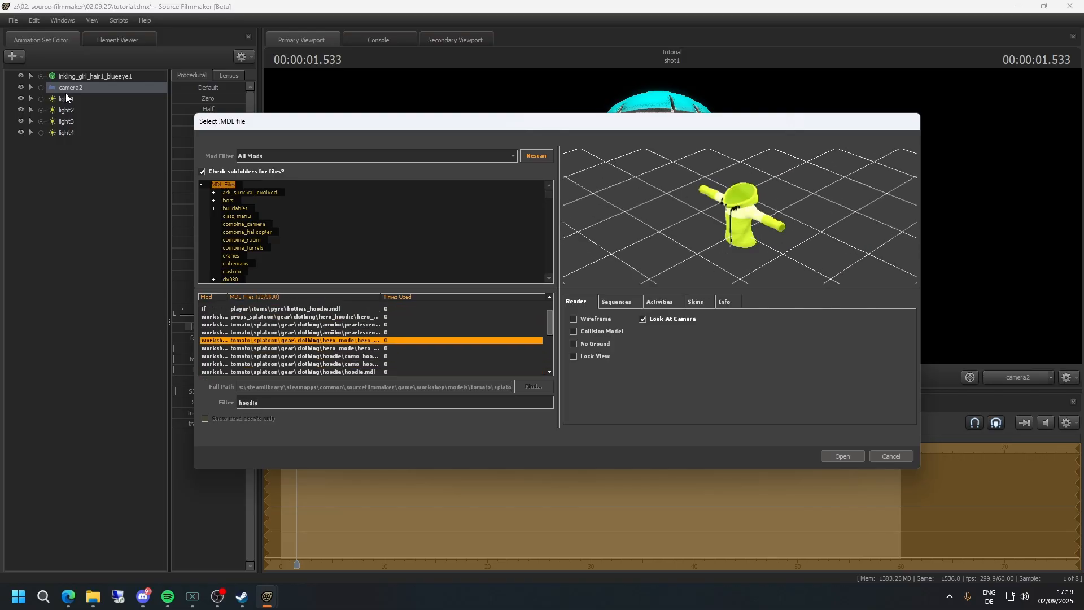
key("Up")
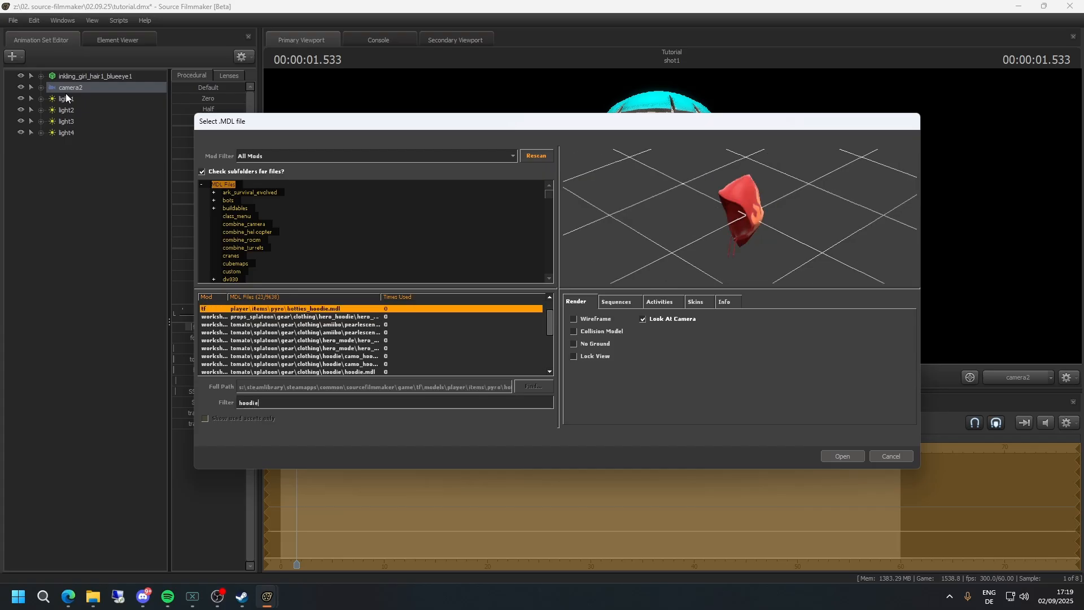
key("Down")
key("Down")
key("Down")
key("Down")
key("Down")
key("Down")
key("Down")
key("Down")
key("Down")
key("Down")
key("Down")
key("Down")
key("Down")
key("Down")
key("Down")
key("Down")
key("Down")
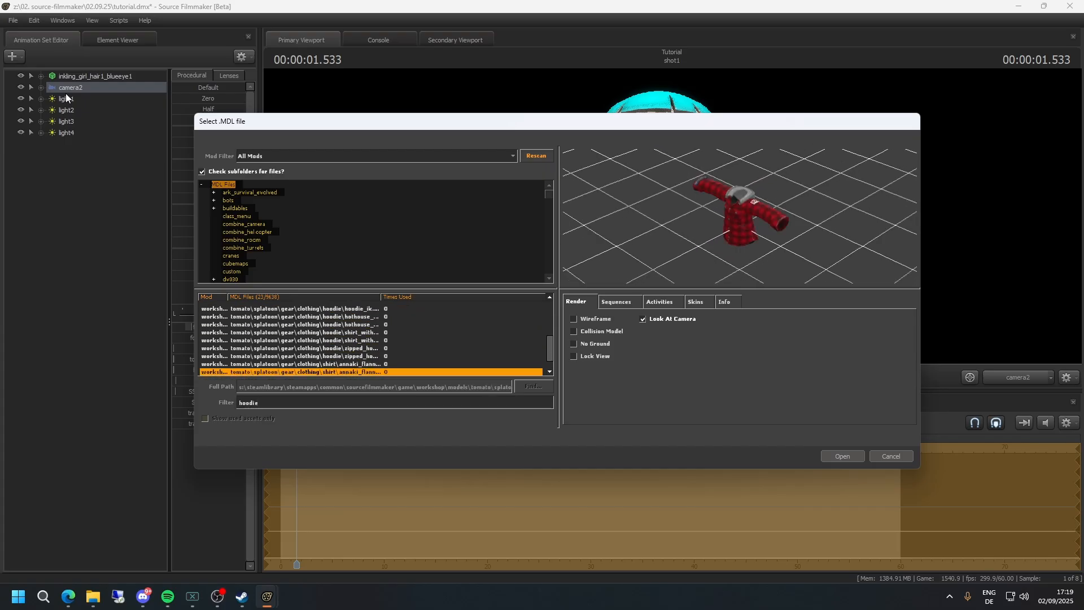
key("Up")
key("Up")
key("Up")
key("Up")
key("Up")
key("Up")
key("Up")
key("Up")
key("Up")
key("Up")
key("Up")
key("Up")
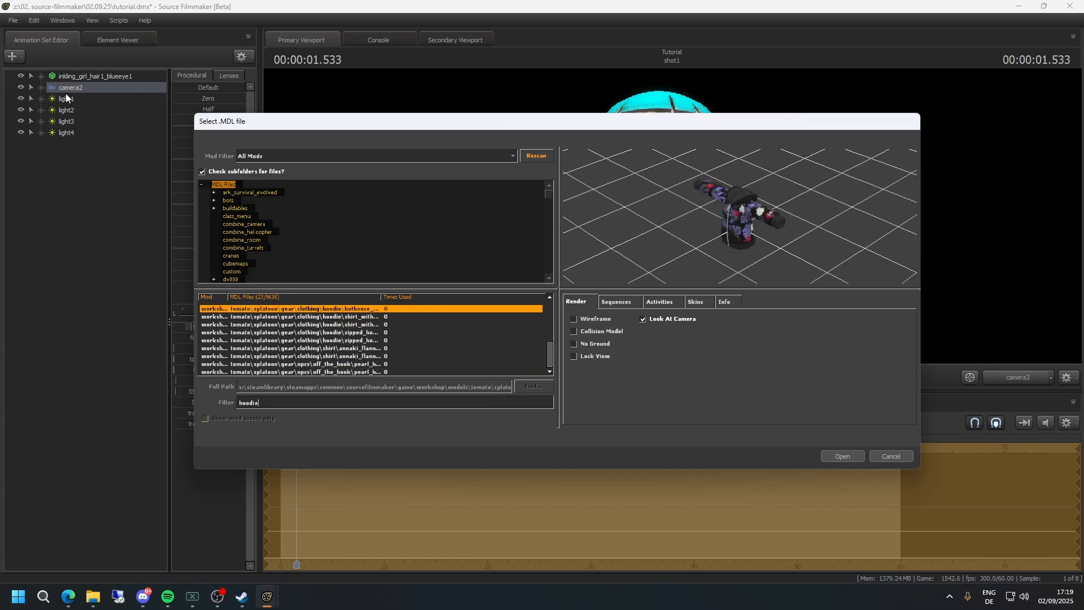
key("Up")
key("Up")
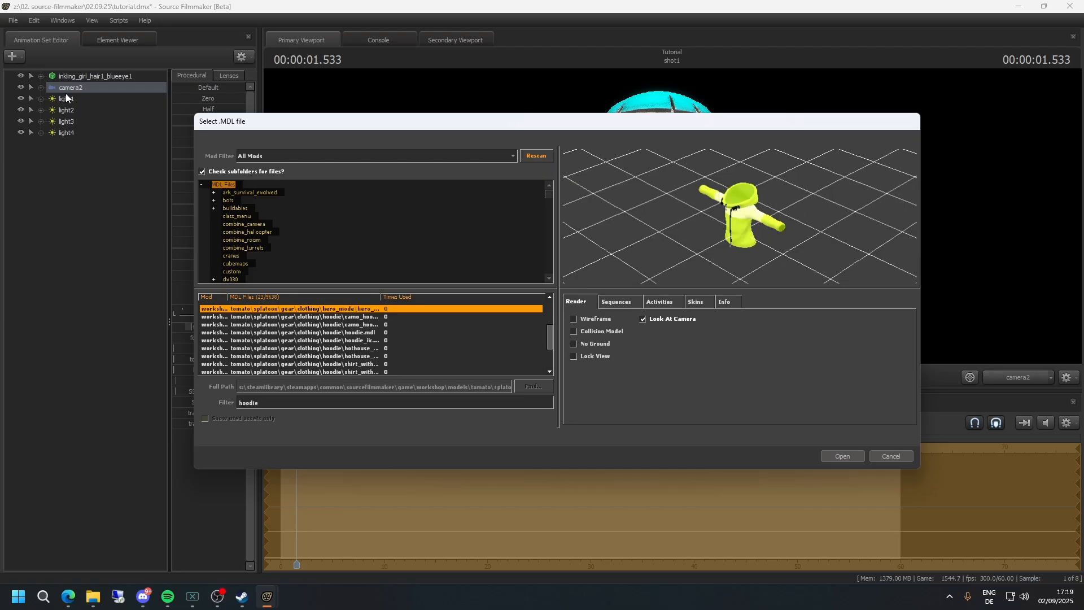
key("Down")
key("Down")
key("Down")
key("Down")
key("Down")
key("Down")
key("Down")
key("Down")
key("Down")
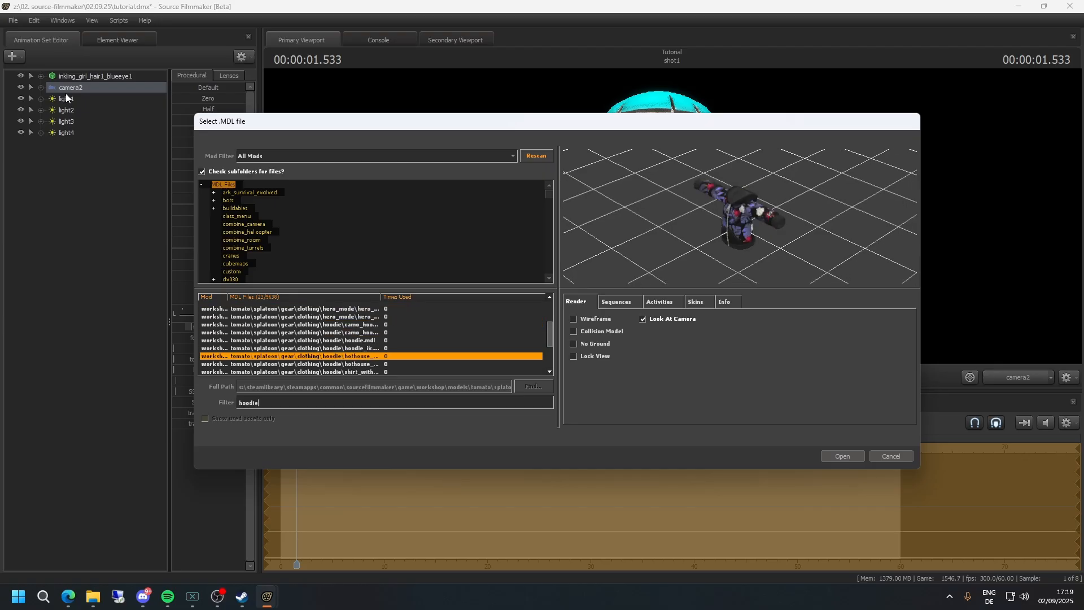
key("Up")
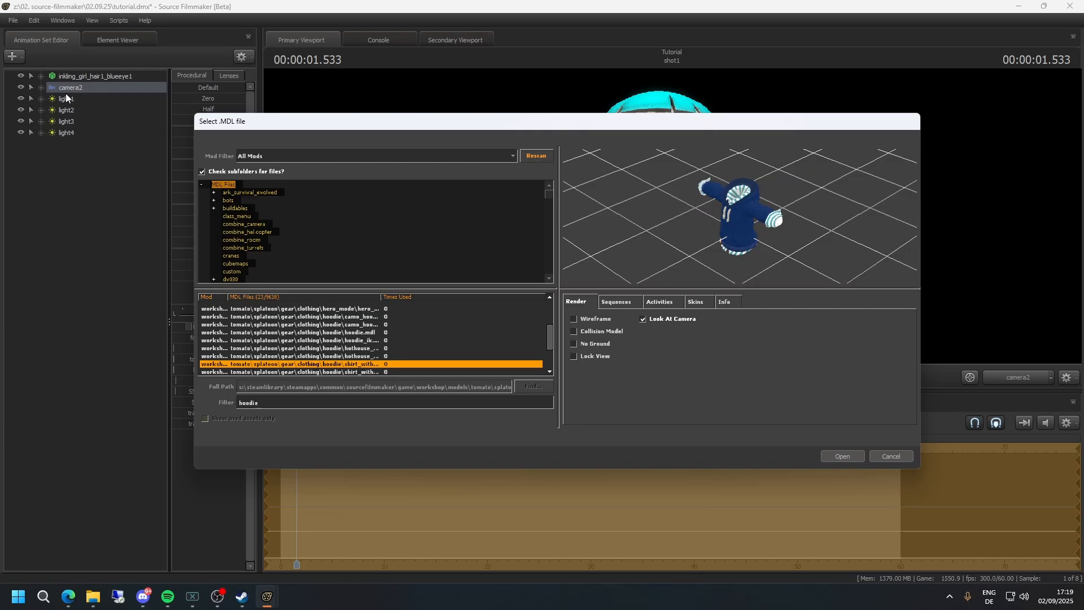
key("Return")
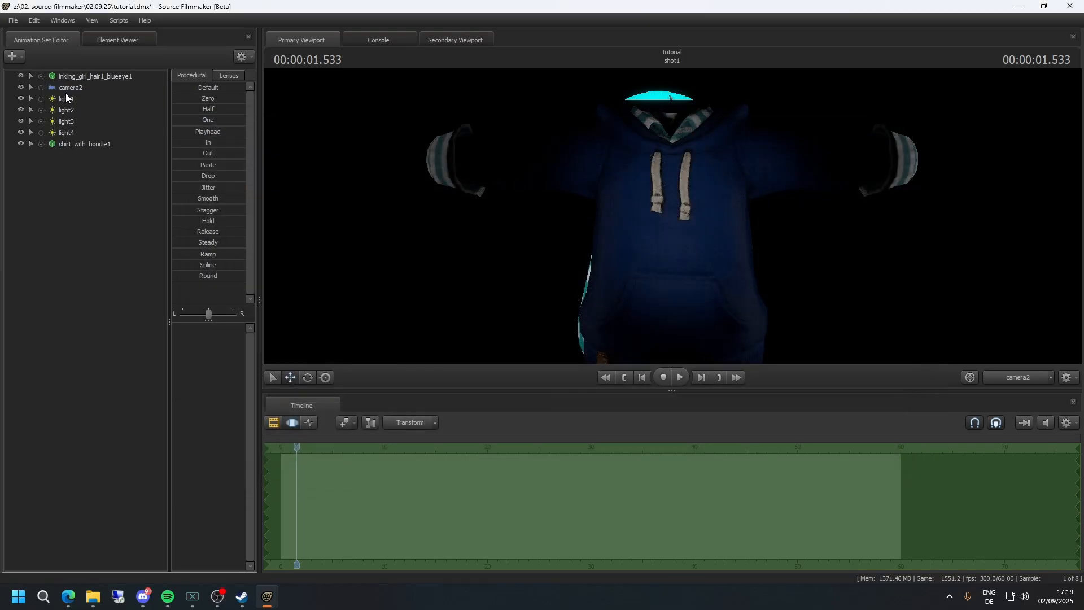
- Lock the shirt_with_hoodie1 model to the inkling_girl_hair1_blueeye1 model and select the hoodie
left_click(134, 74)
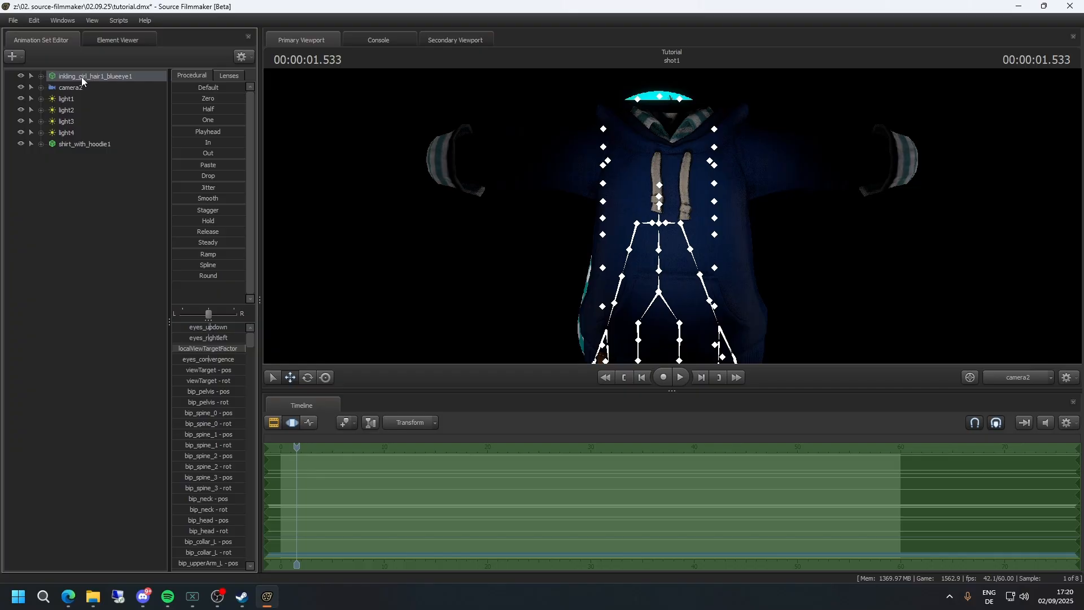
left_click(84, 144)
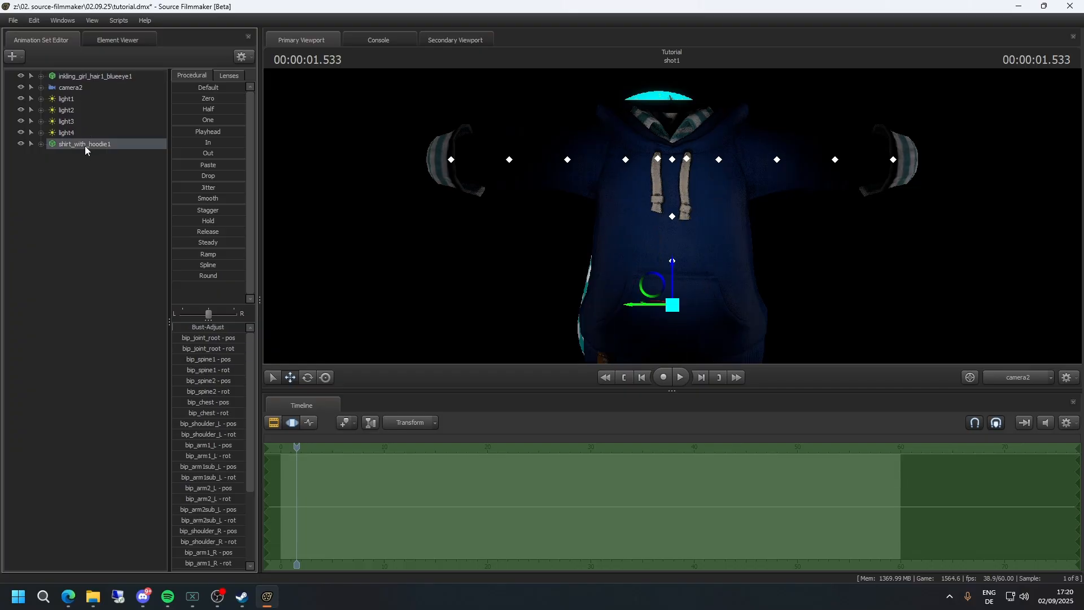
left_click(49, 185)
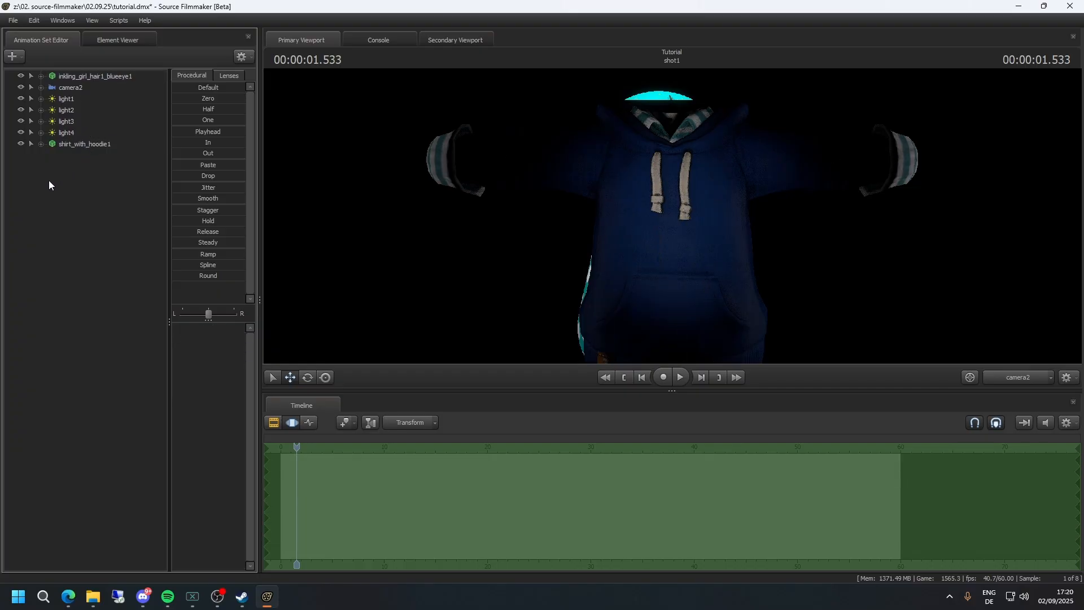
left_click(82, 77)
left_click(101, 144)
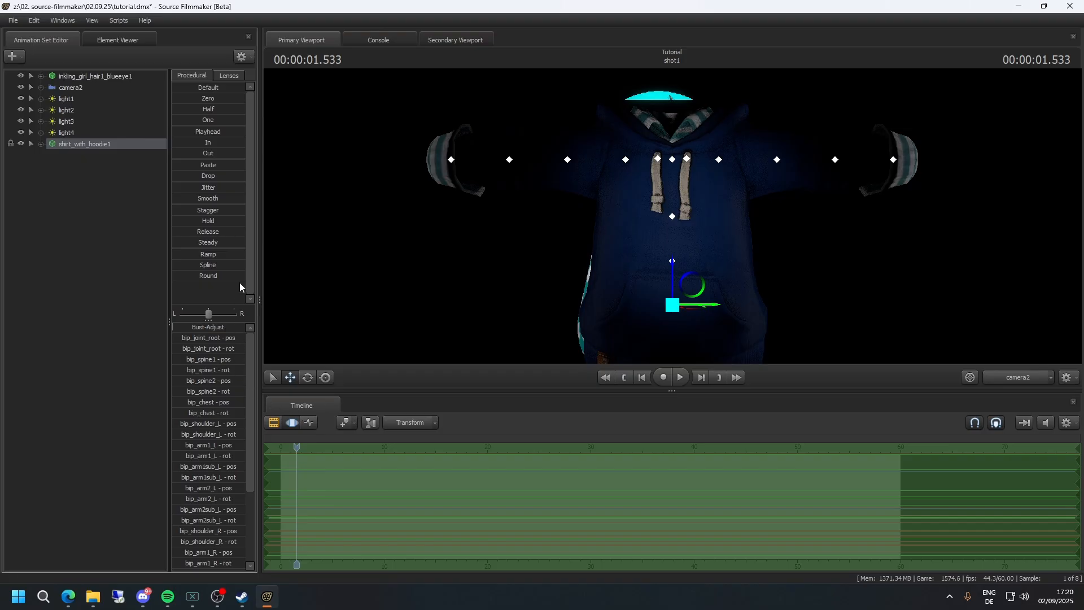
- Apply the Zero preset fully to the locked hoodie so it snaps onto the girl's body
left_click(197, 97)
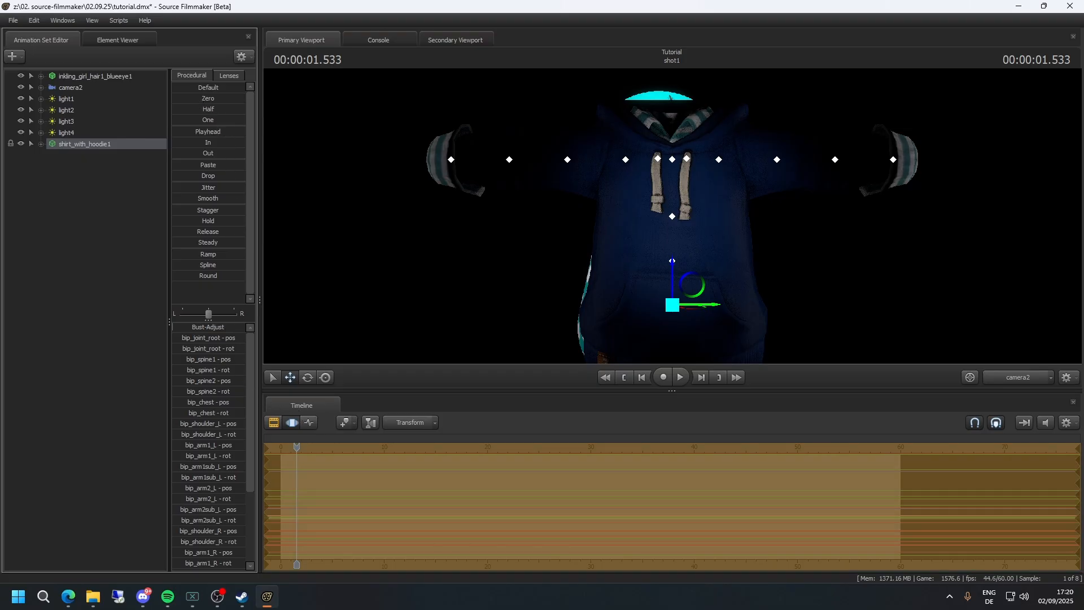
left_click_drag(197, 98, 239, 97)
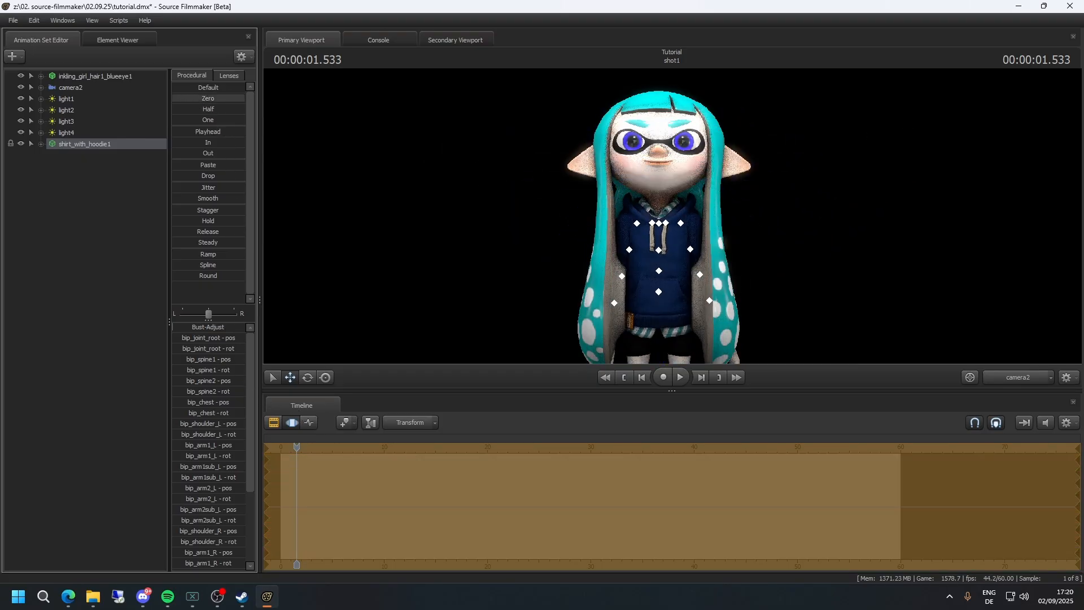
mouse_move(245, 98)
left_mouse_down()
mouse_move(173, 98)
mouse_move(244, 98)
left_mouse_up()
- Expand the hoodie's Body and Unknown groups and the girl's Body group to examine their bones
left_click(40, 143)
left_click(52, 154)
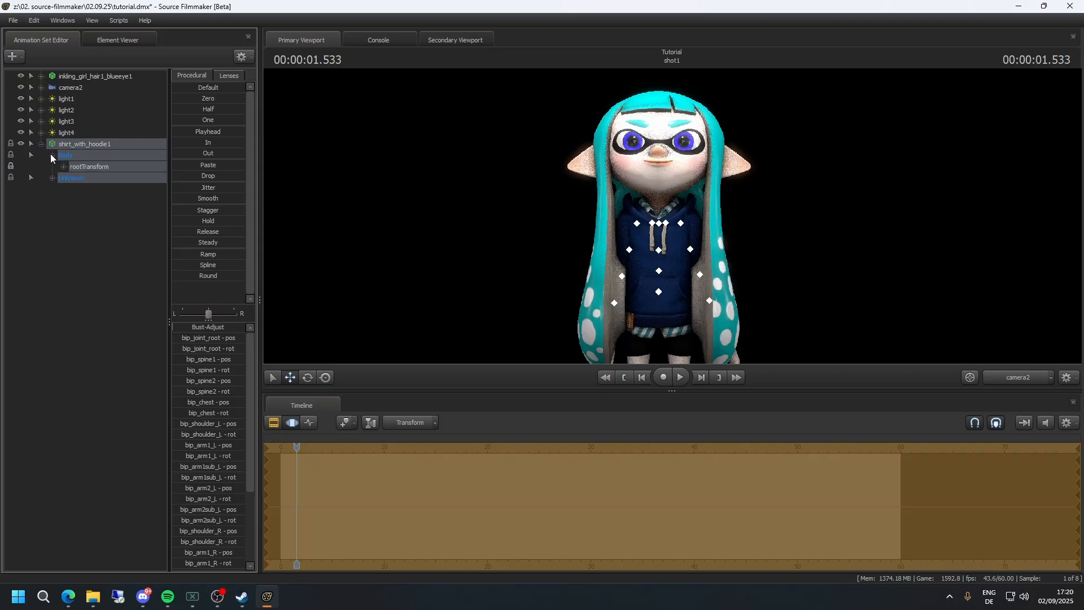
left_click(52, 178)
left_click(101, 165)
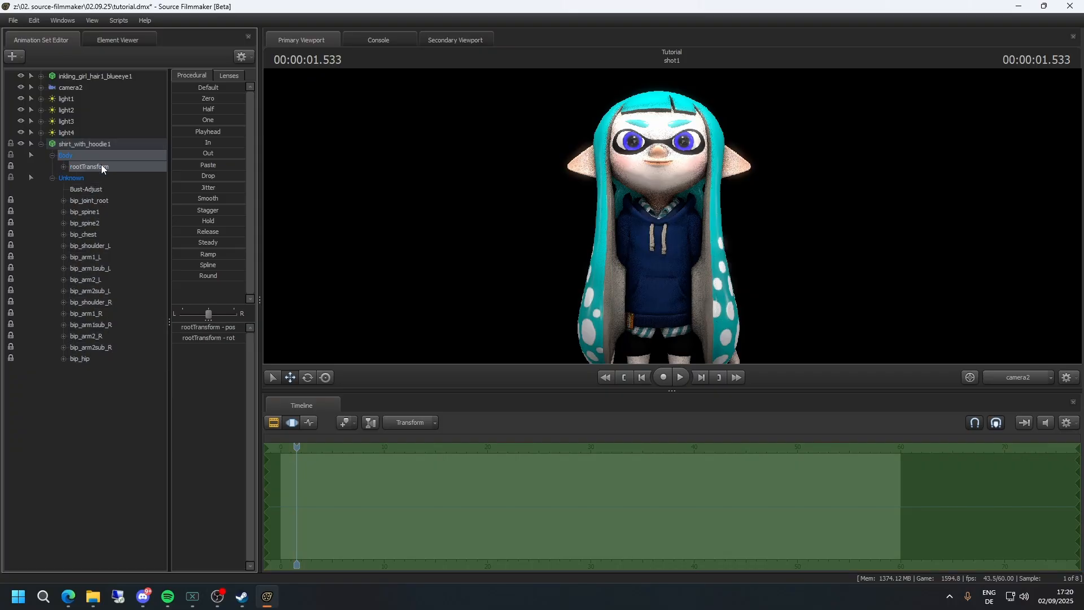
left_click(41, 75)
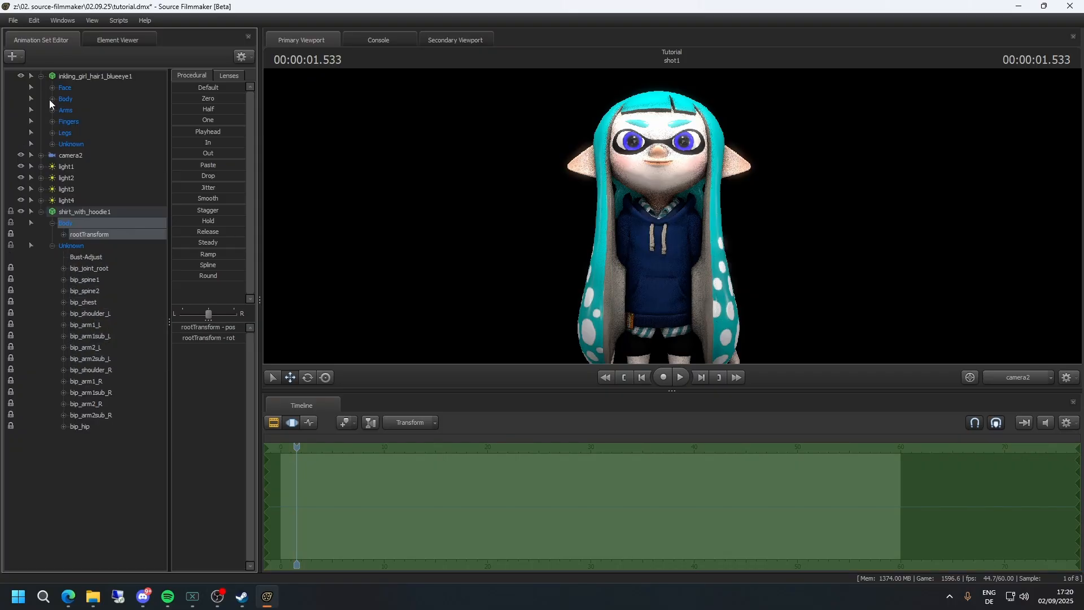
left_click(49, 99)
- Compare the rootTransform and spine bones of the girl and the hoodie, and collapse both models' hierarchies
left_click(100, 110)
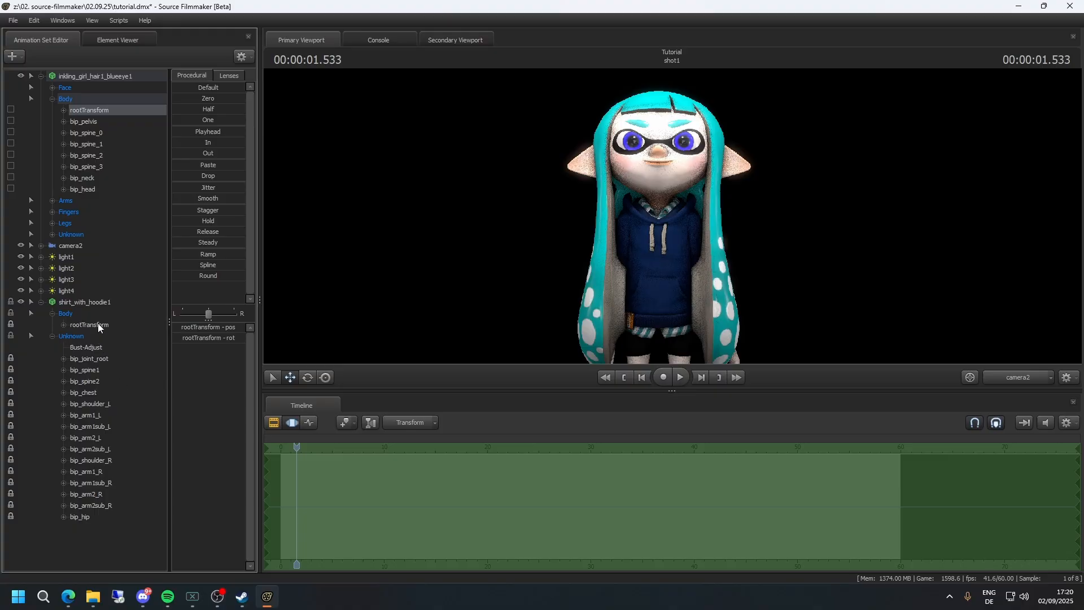
left_click(99, 314)
left_click(98, 111)
left_click(98, 326, "shift")
left_click(97, 323)
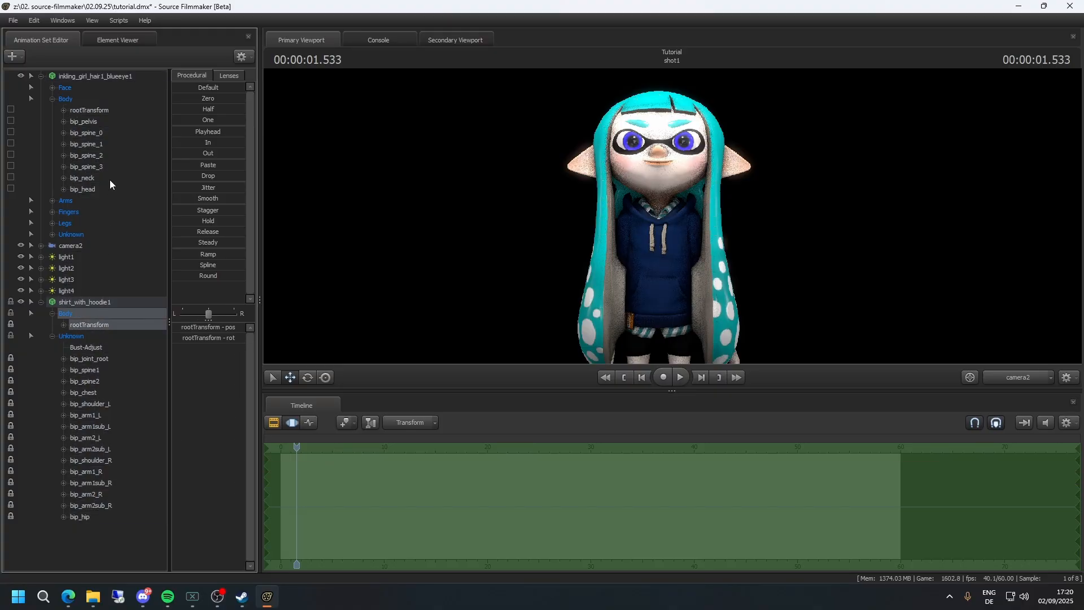
left_click(99, 110)
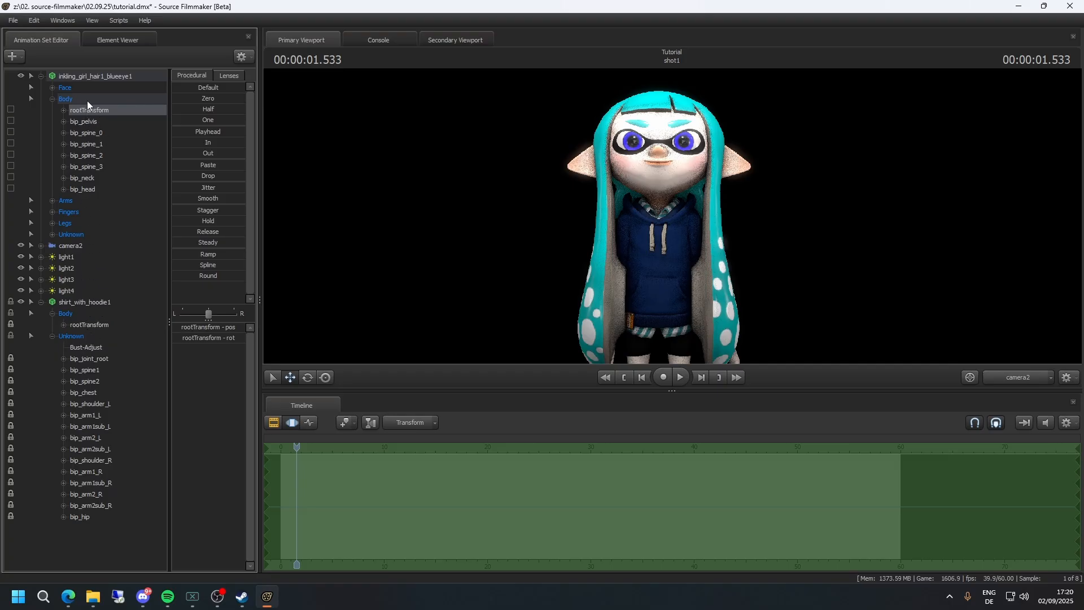
left_click(97, 325)
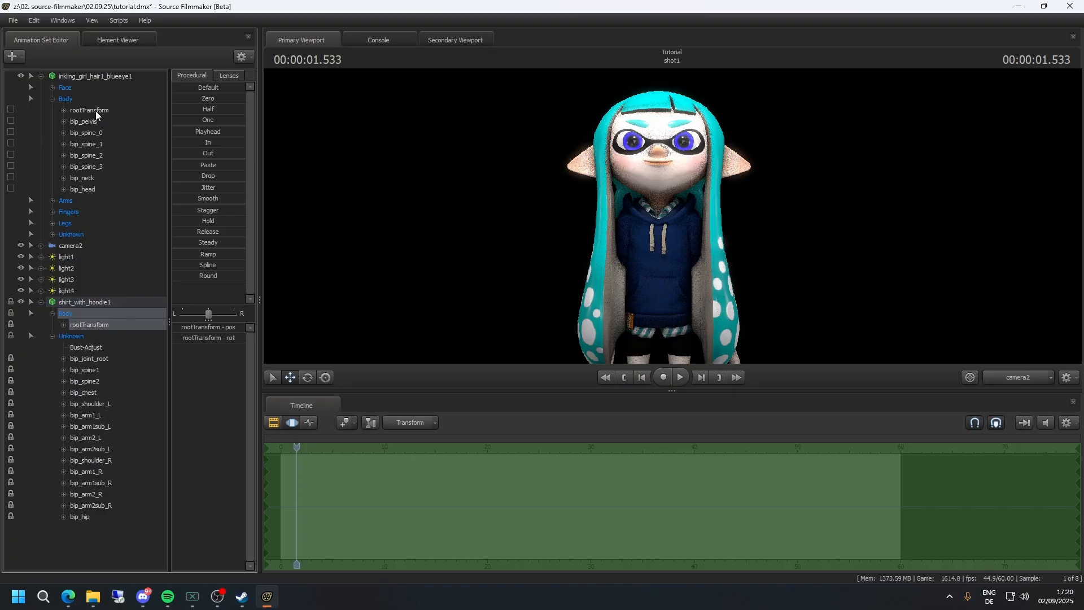
left_click(99, 133)
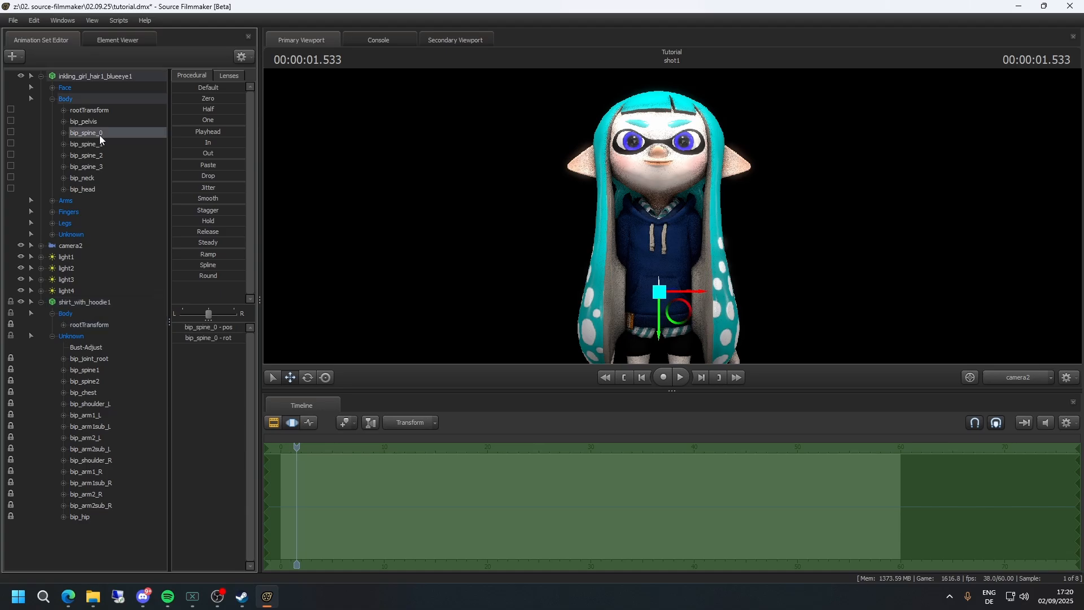
left_click(101, 164, "shift")
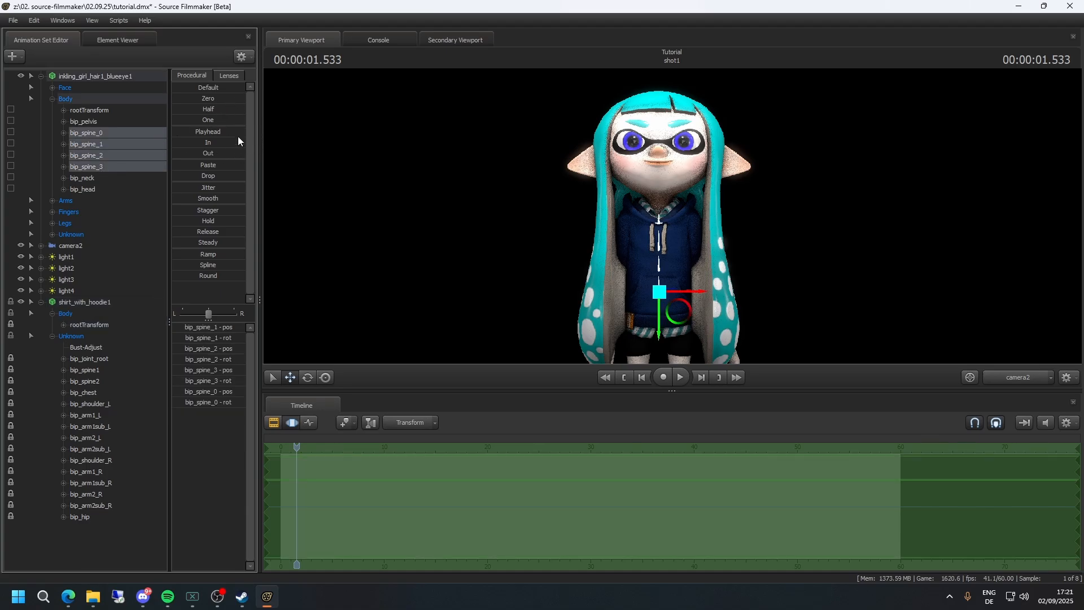
left_click(40, 76)
left_click(41, 144)
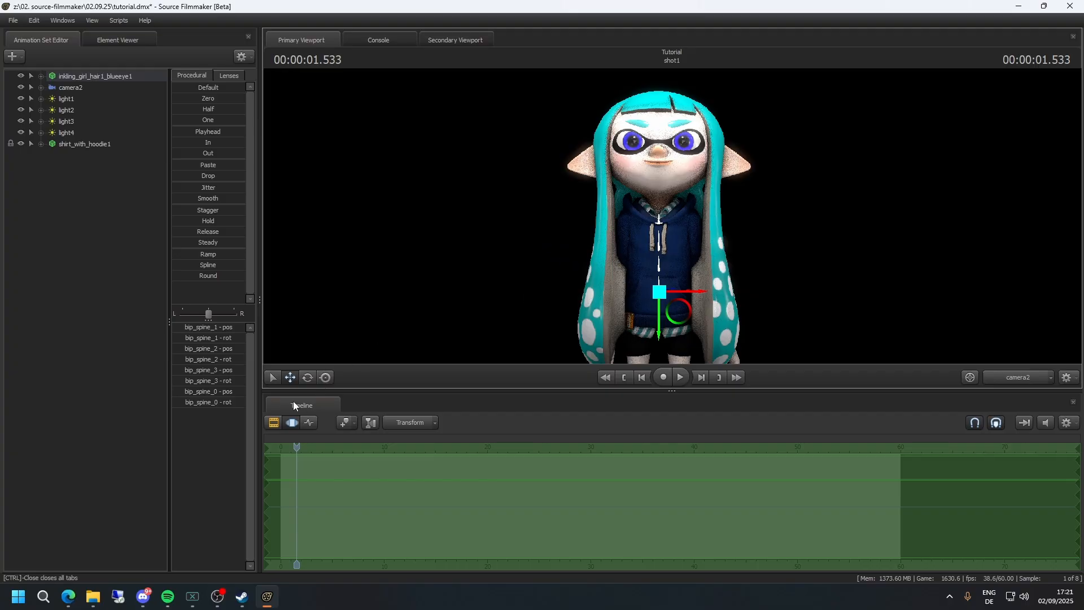
- Rotate the hair bones bip_hair3B_R and bip_hair3B_L outward, away from the girl's body, and preview the shot in the Clip Editor
left_click(308, 381)
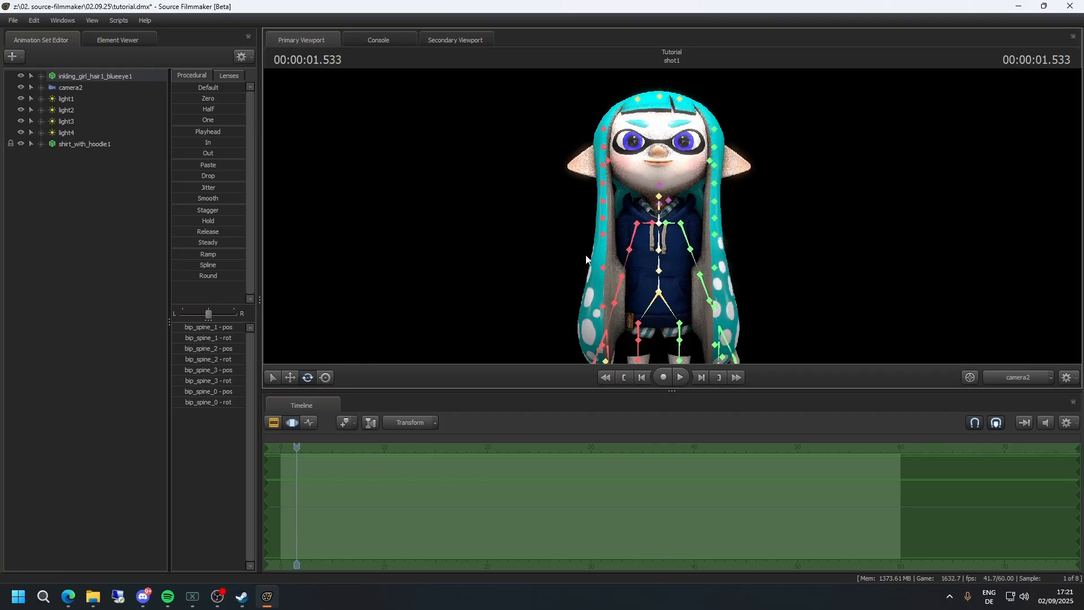
left_click(601, 226)
left_click_drag(600, 260, 585, 265)
left_click(773, 188)
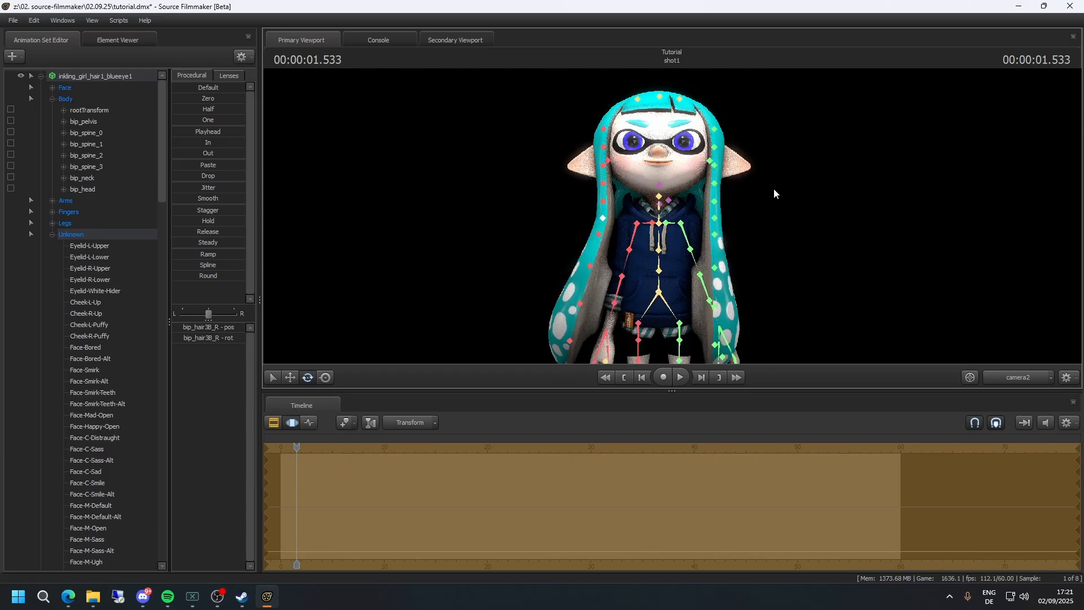
left_click(716, 222)
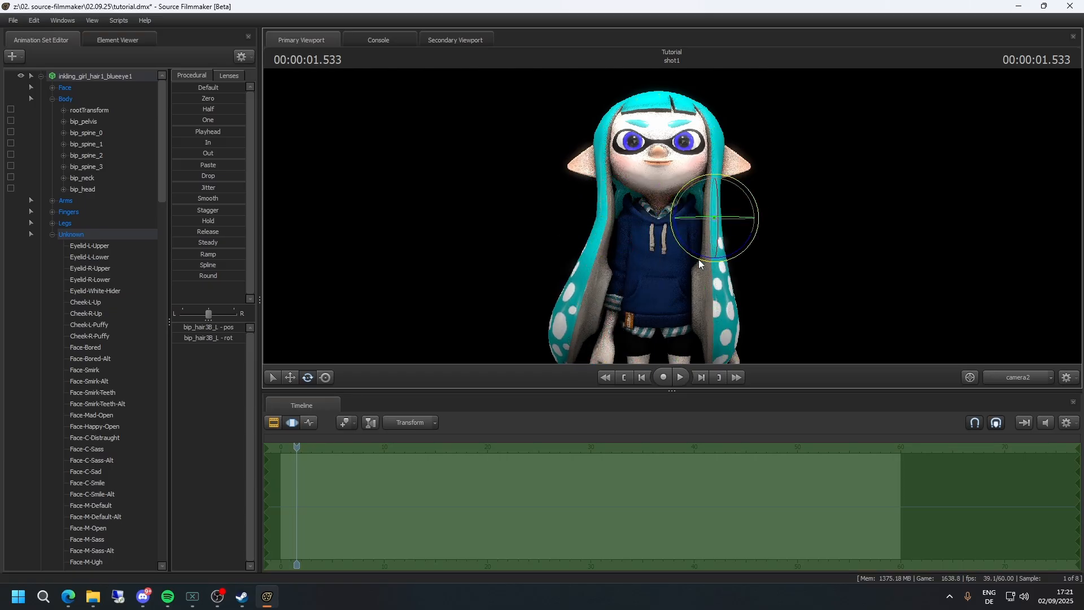
left_click_drag(699, 259, 710, 260)
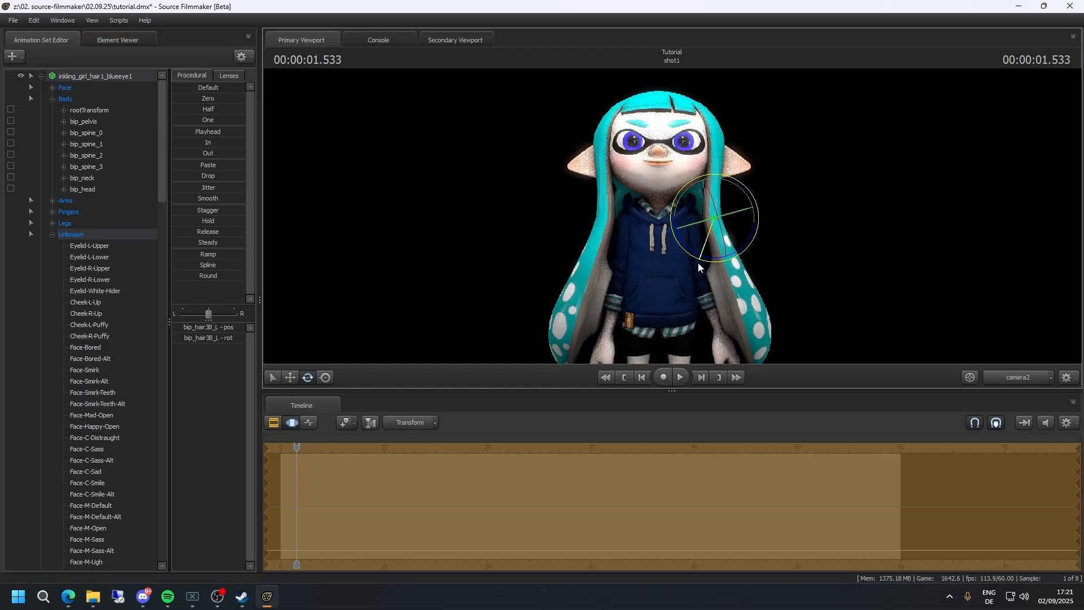
left_click(277, 420)
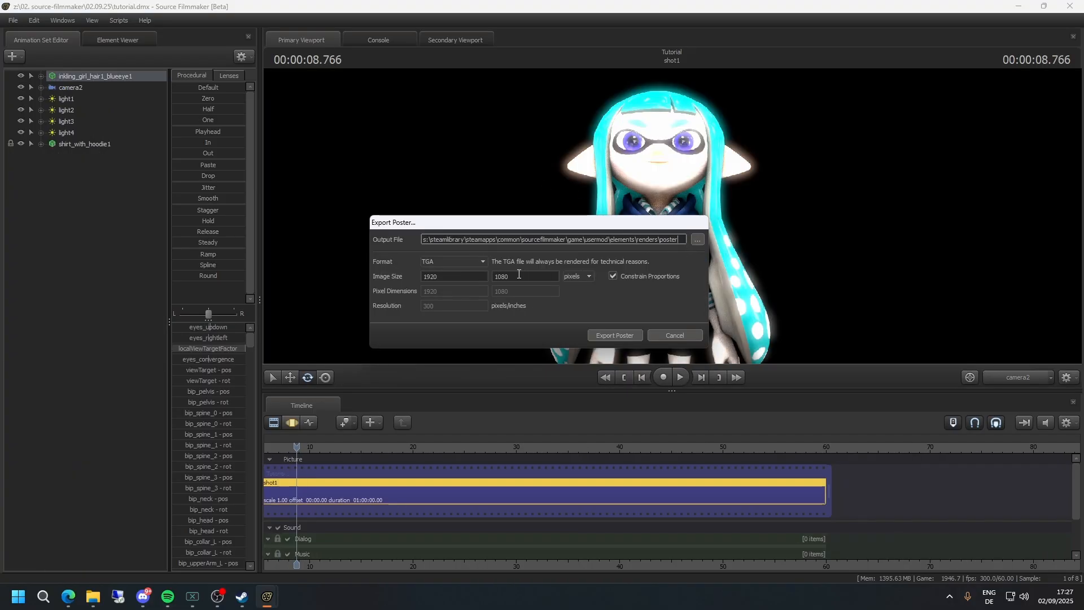
- Set the poster export format to PNG and close the export dialog without exporting
left_click(473, 263)
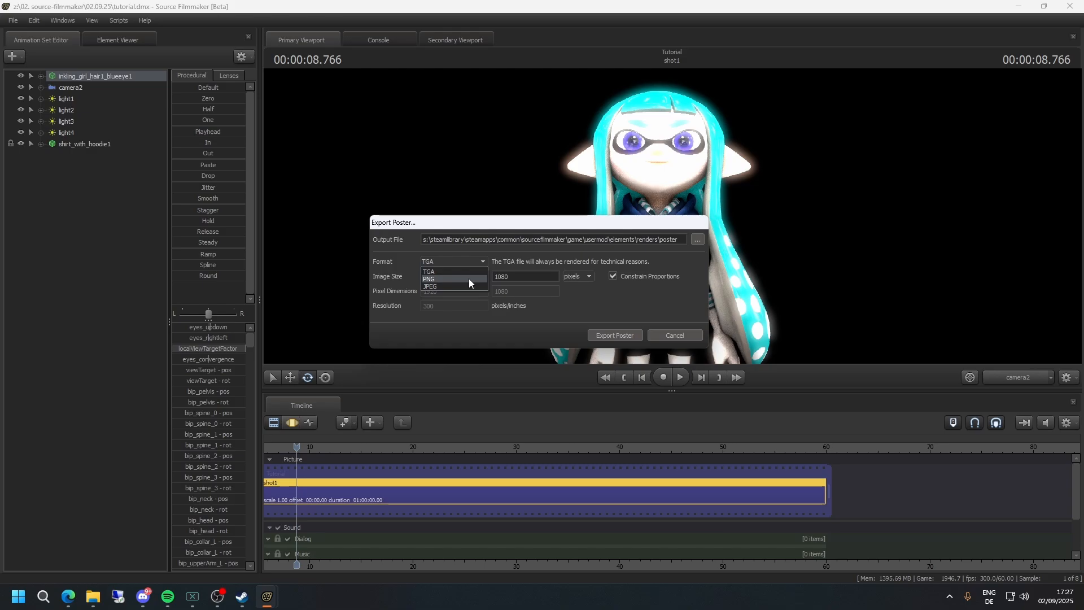
left_click(469, 279)
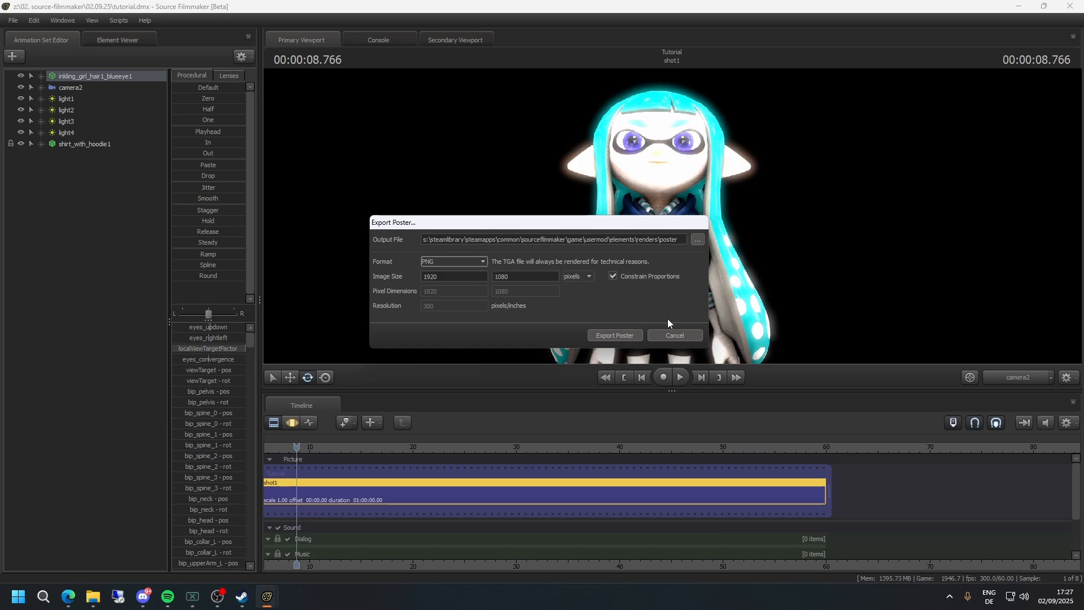
left_click(689, 335)
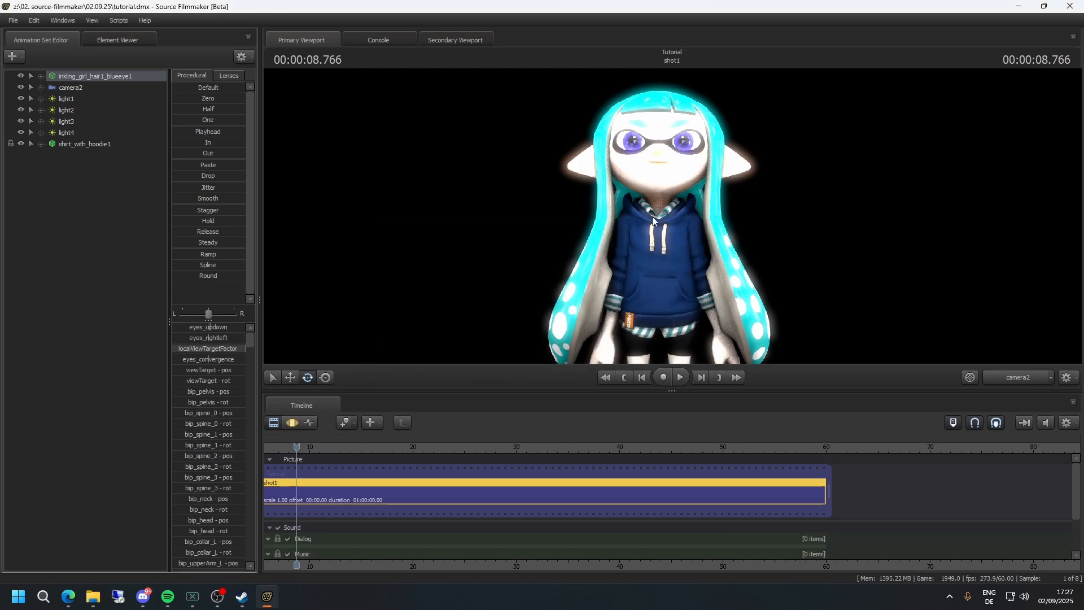
- Override the progressive refinement samples to 128 for both depth of field and motion blur, and apply the render settings
right_click(706, 252)
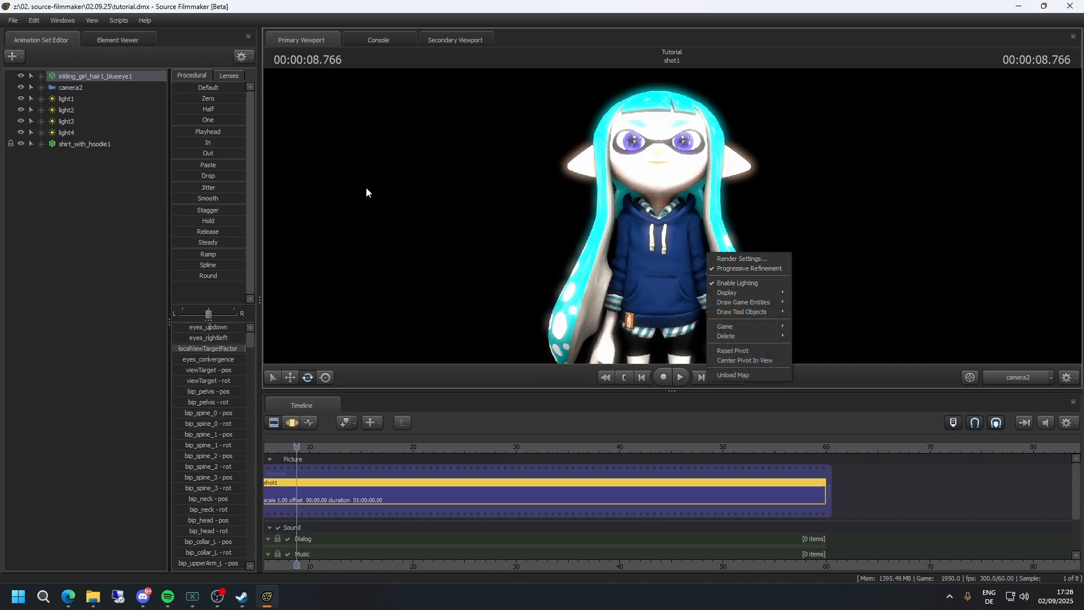
left_click(106, 215)
right_click(626, 205)
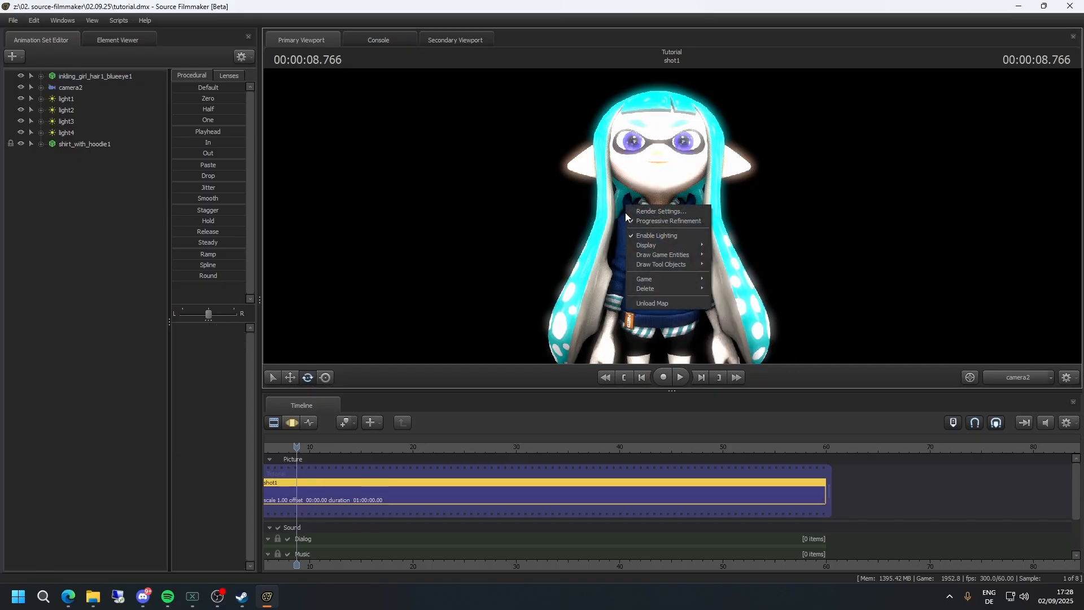
left_click(637, 221)
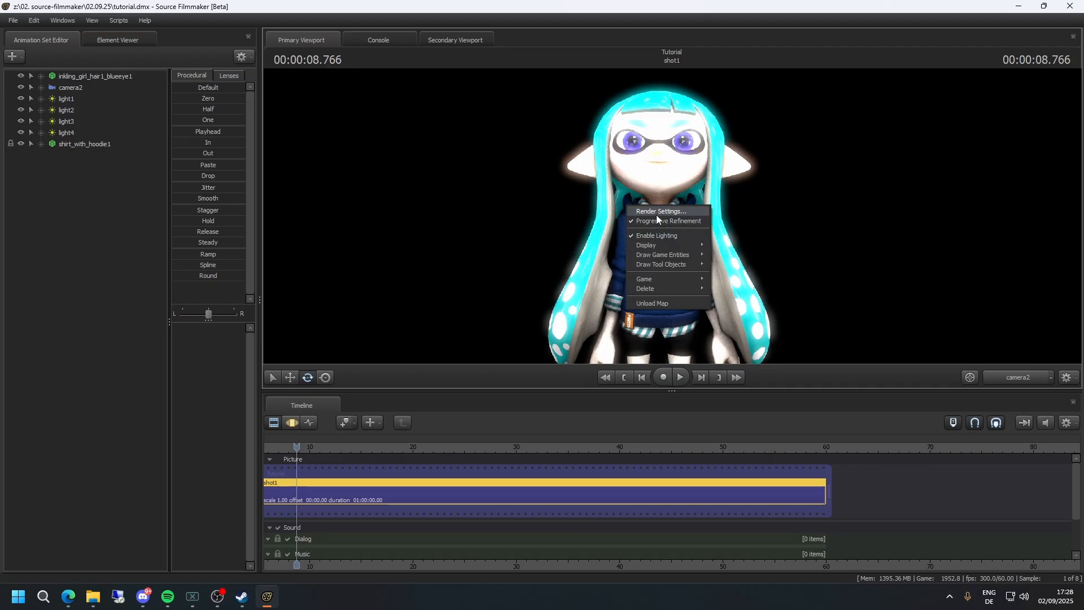
left_click(657, 212)
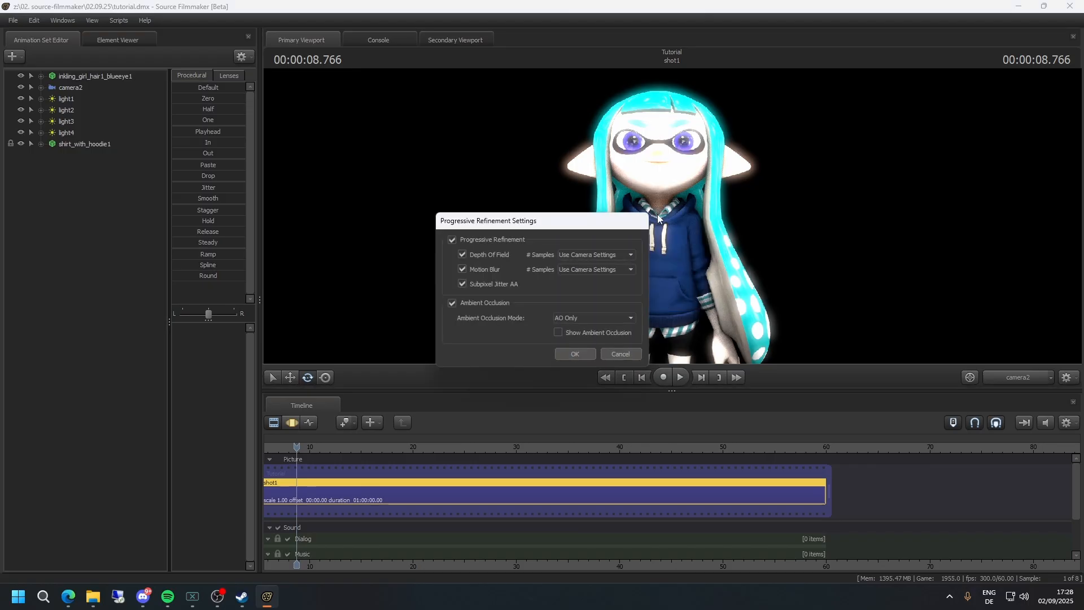
left_click(598, 256)
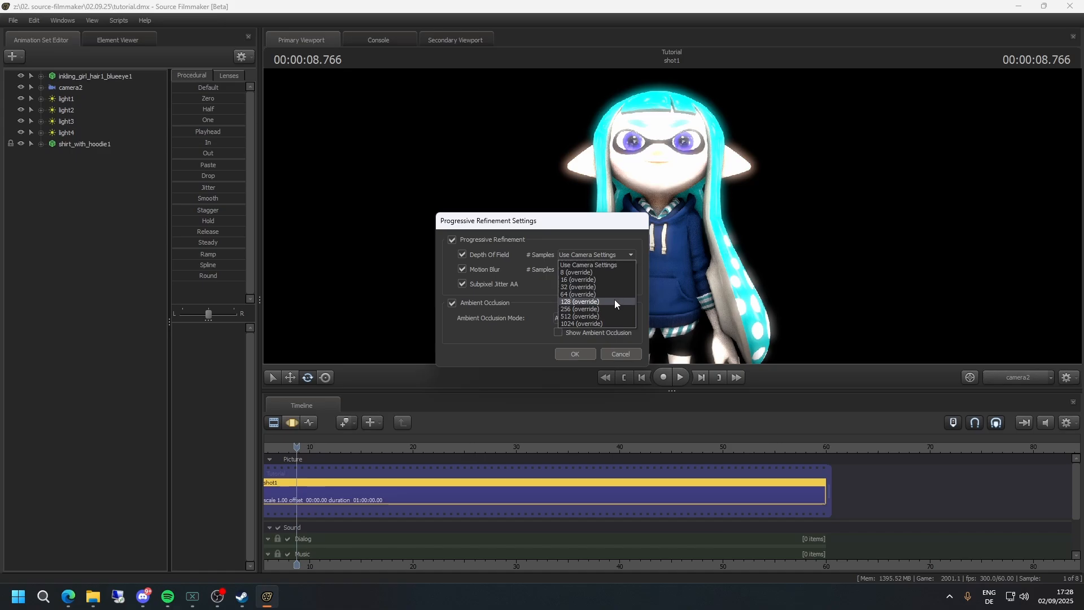
left_click(614, 300)
left_click(609, 266)
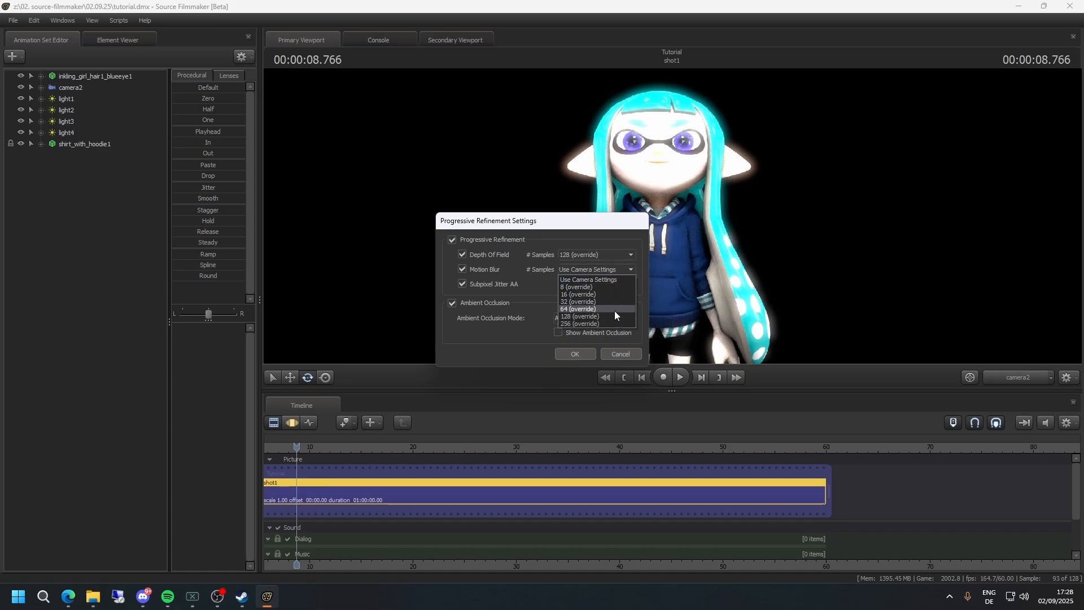
left_click(615, 316)
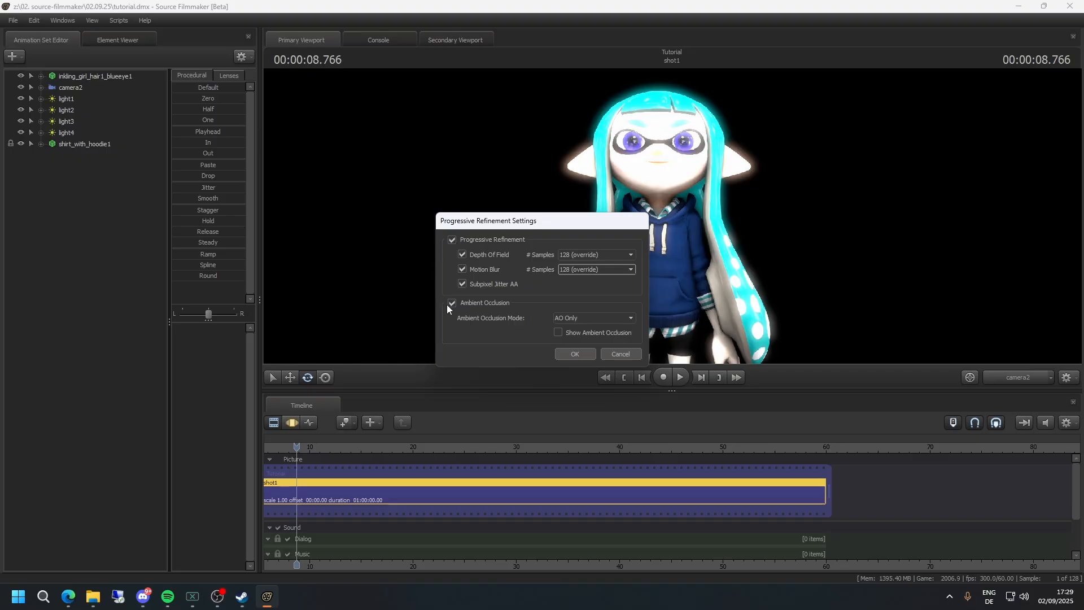
left_click(559, 332)
left_click(559, 332)
left_click(576, 355)
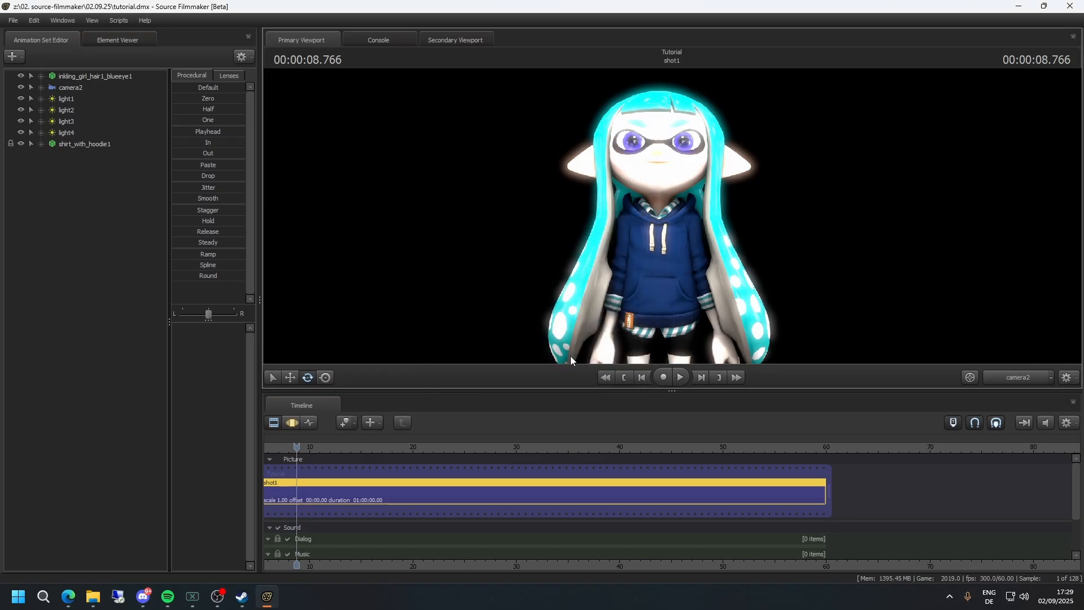
left_click(12, 20)
left_click(222, 63)
left_click(273, 422)
left_click(743, 196)
left_click(17, 25)
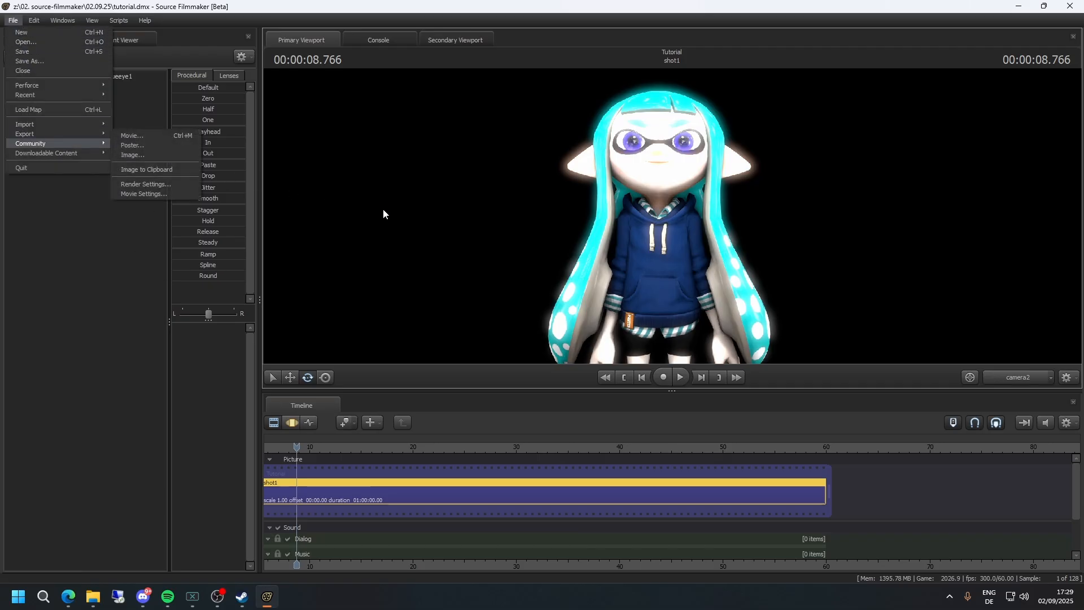
left_click(425, 232)
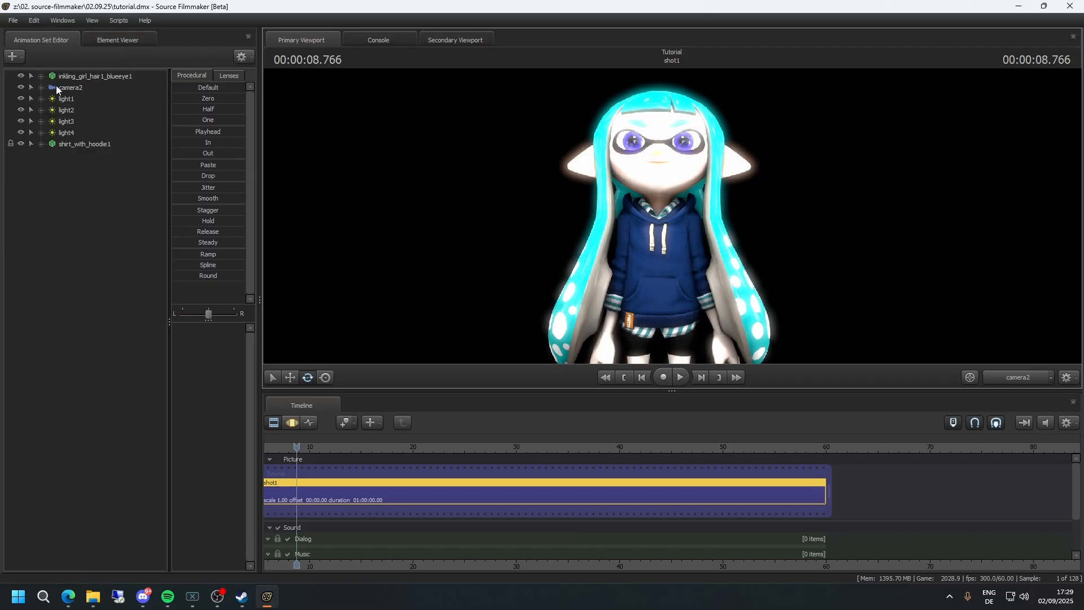
- Start a poster export and browse for its output file location
left_click(15, 23)
mouse_move(68, 134)
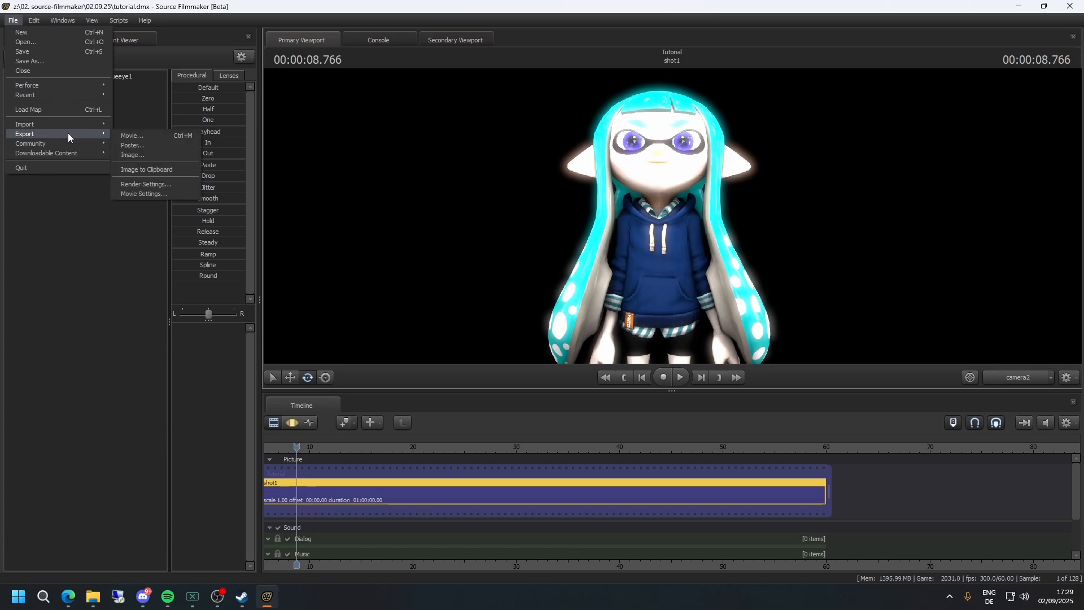
left_click(131, 145)
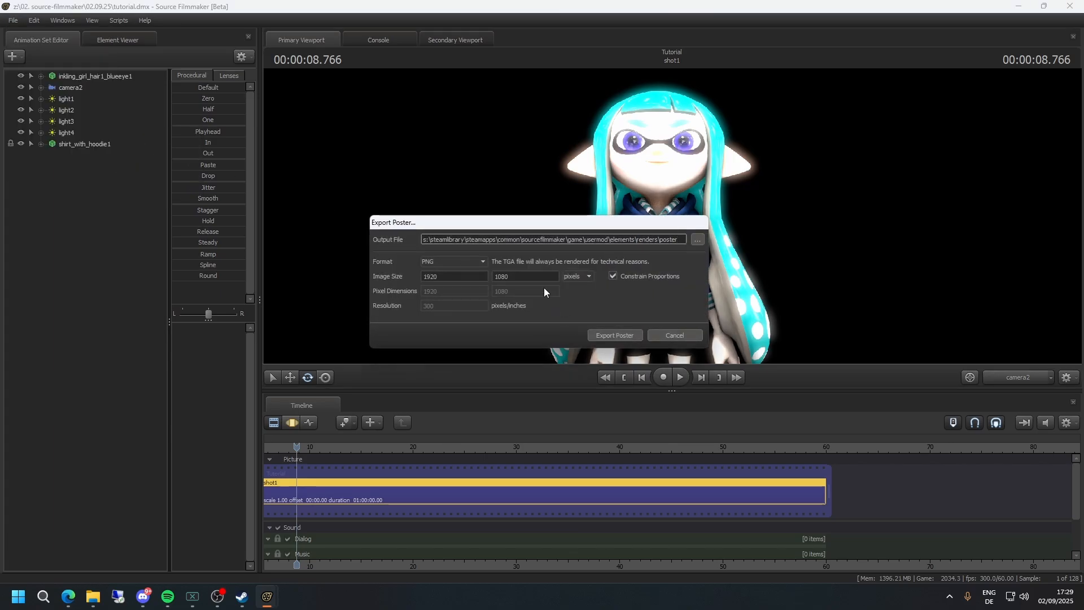
left_click(698, 240)
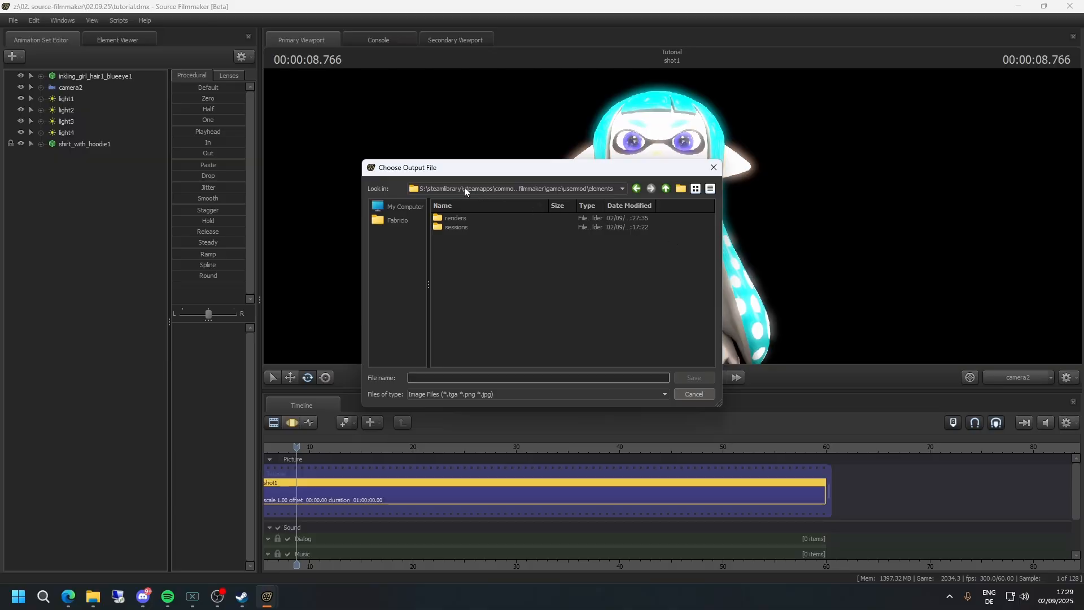
- Try to create a new folder inside Z:\02. Source-Filmmaker\02.05.25 with an empty name
left_click(403, 219)
left_click(402, 206)
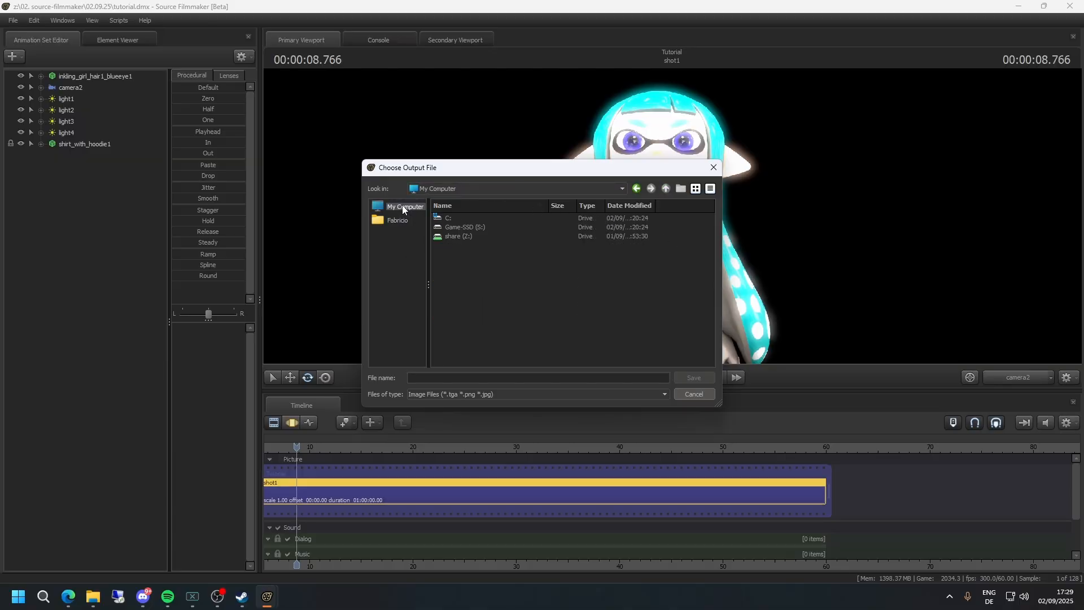
double_click(459, 234)
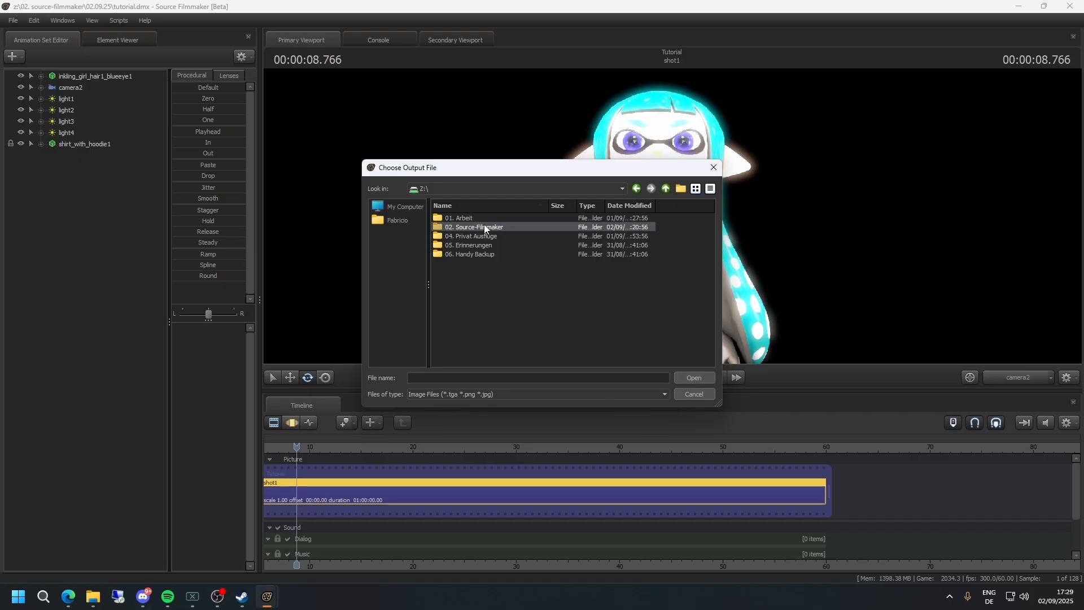
double_click(483, 226)
left_click(461, 325)
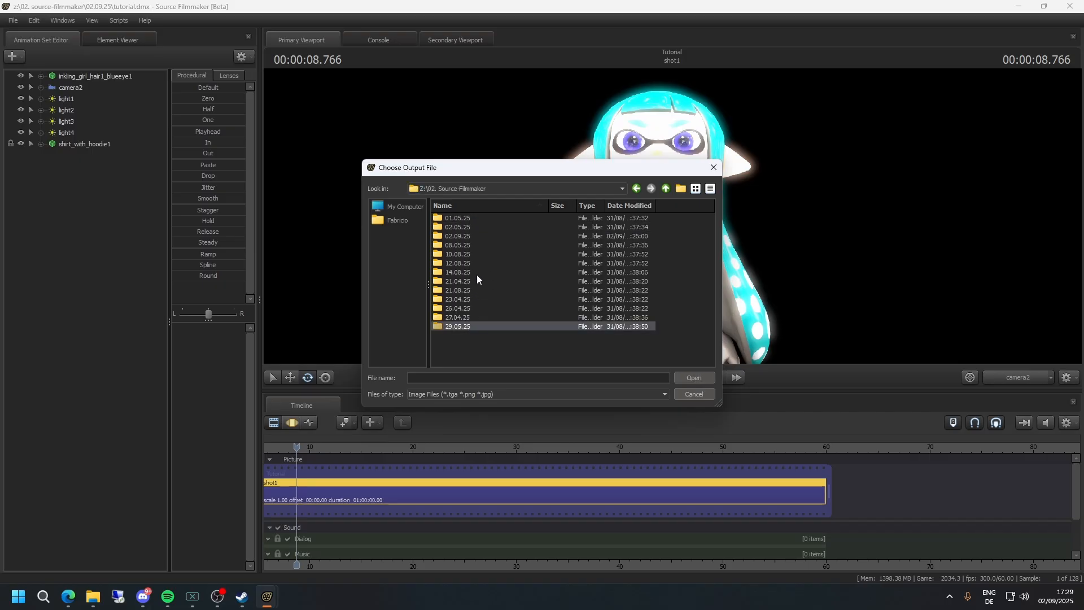
double_click(466, 223)
right_click(469, 237)
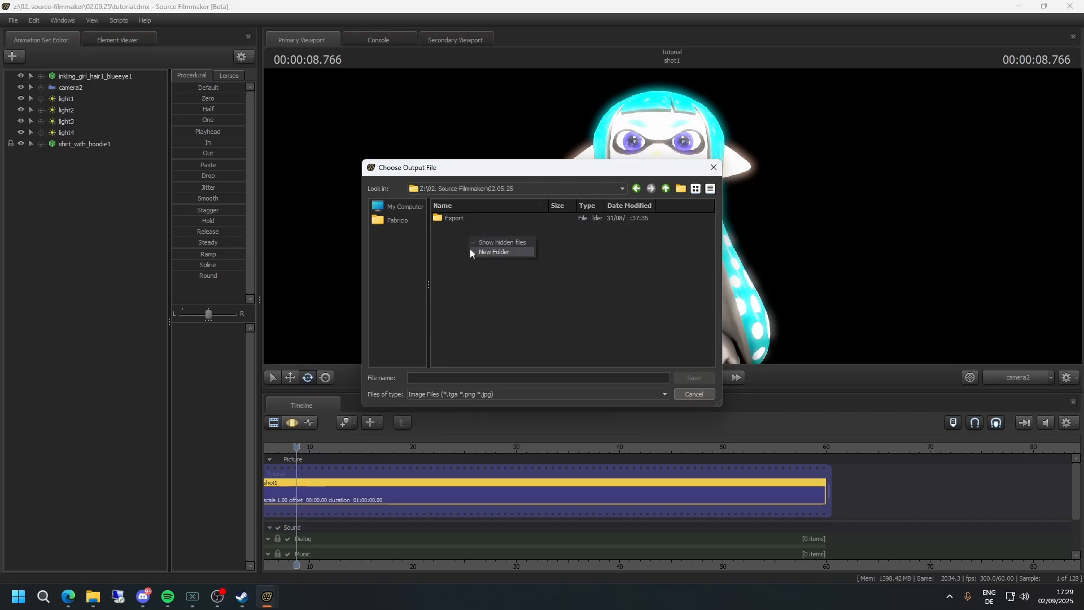
left_click(502, 252)
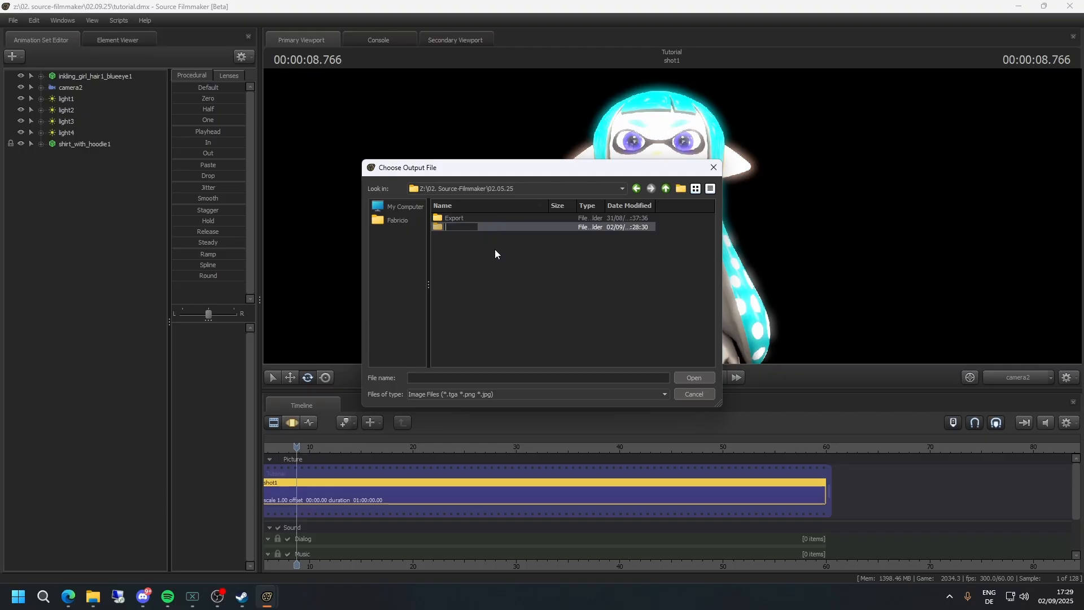
key("BackSpace")
key("Return")
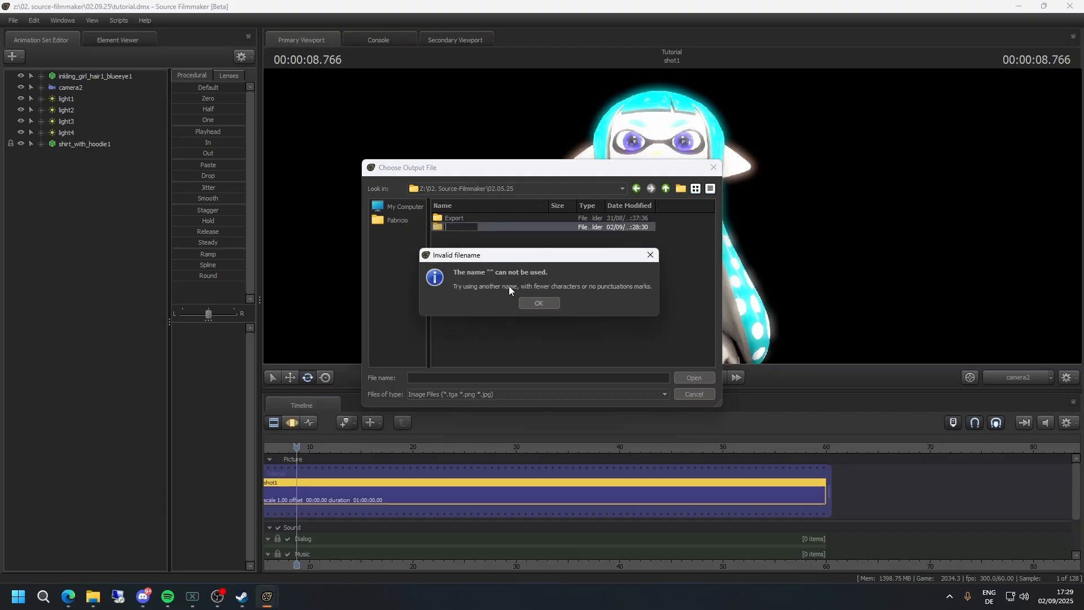
key("Return")
- Create a folder named Export inside Z:\02. Source-Filmmaker\02.09.25 for the poster output
left_click(398, 220)
left_click(404, 208)
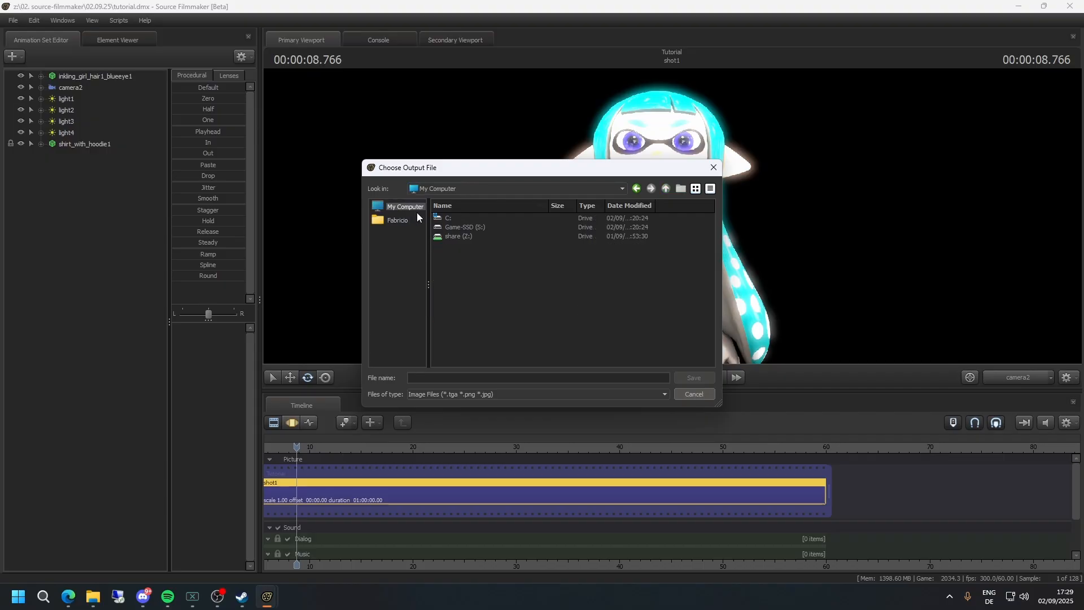
double_click(456, 236)
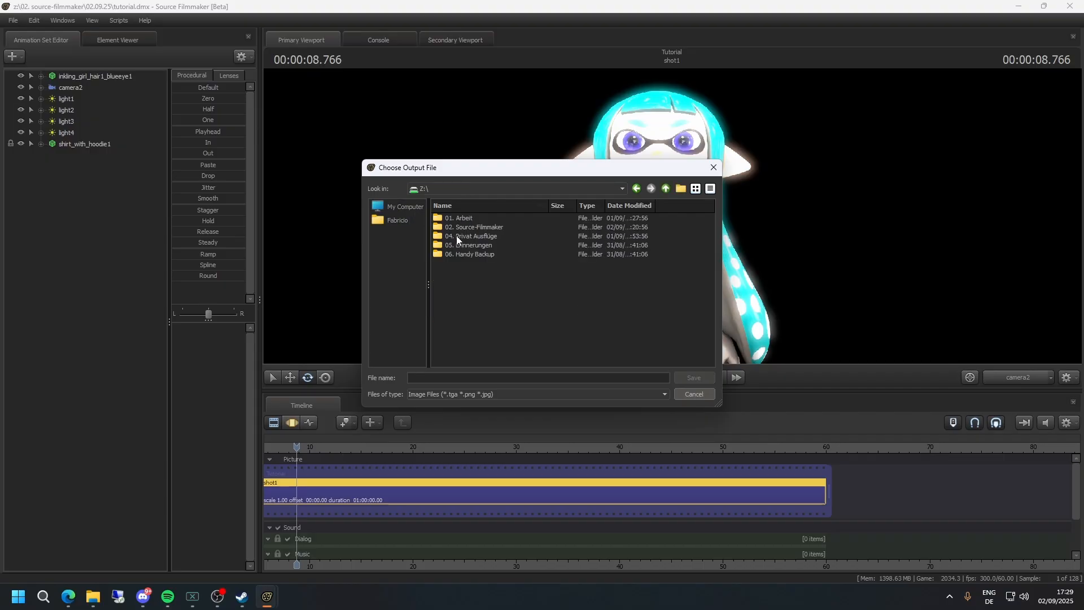
double_click(484, 228)
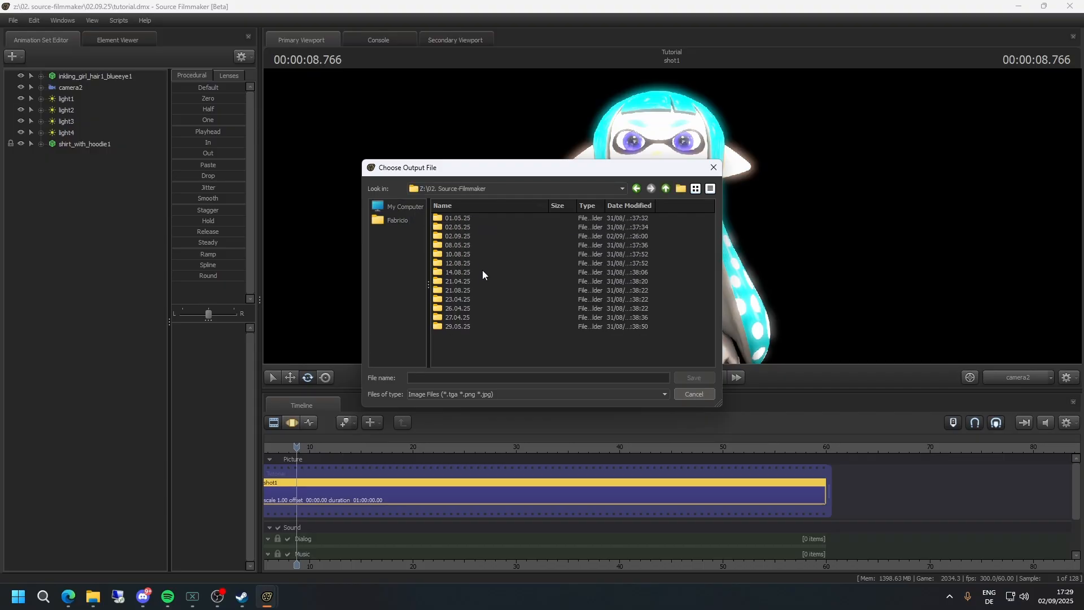
double_click(463, 236)
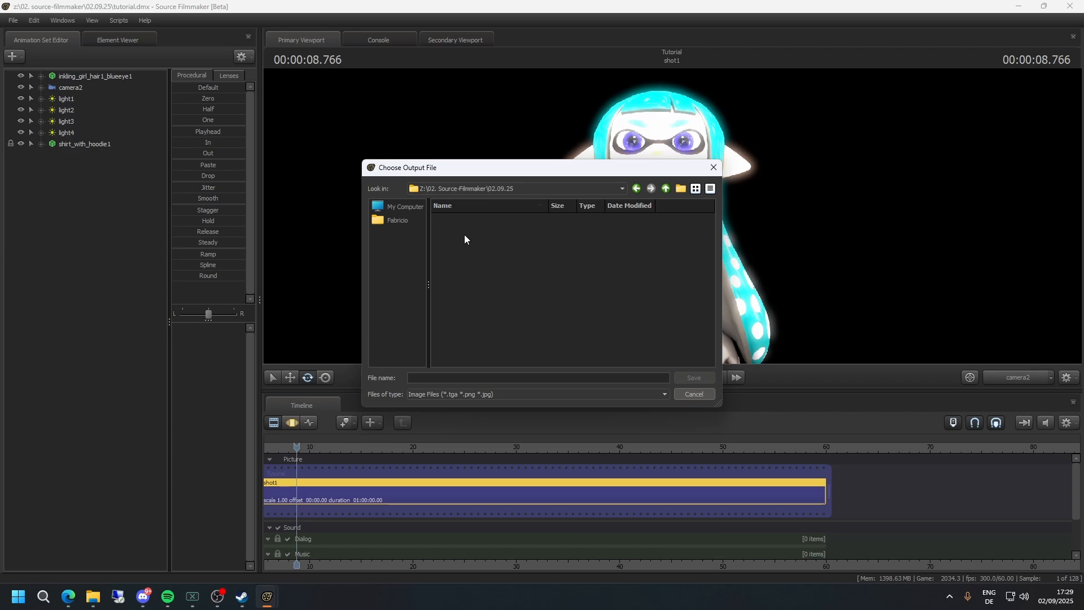
right_click(465, 236)
left_click(487, 248)
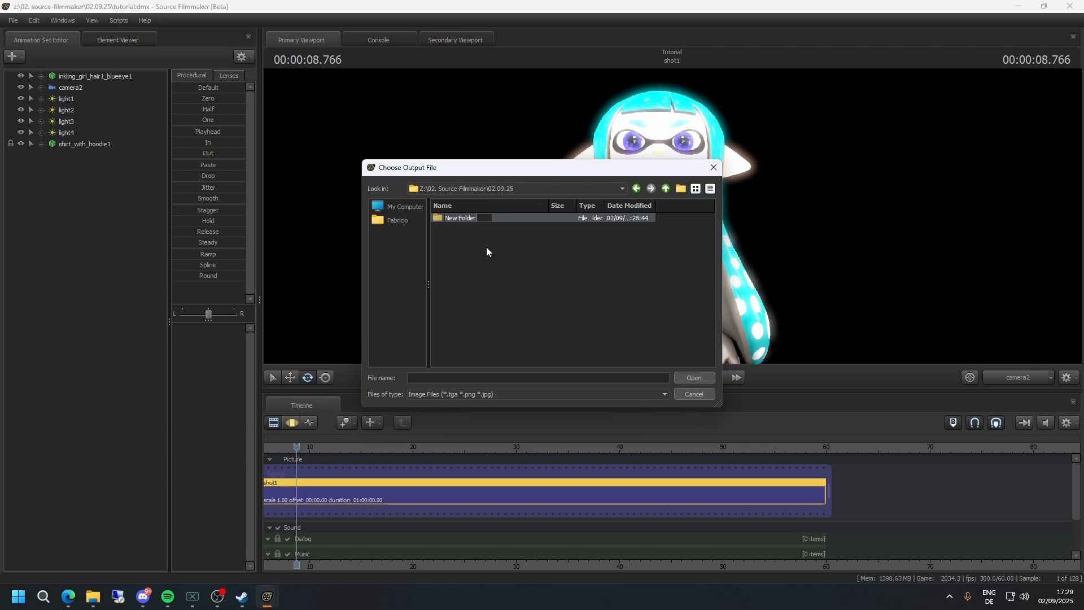
type("Export")
key("Return")
- Name the output file Tutorial-image in the new Export folder and export the poster as a 1920 x 1080 PNG
left_click(689, 378)
left_click(566, 377)
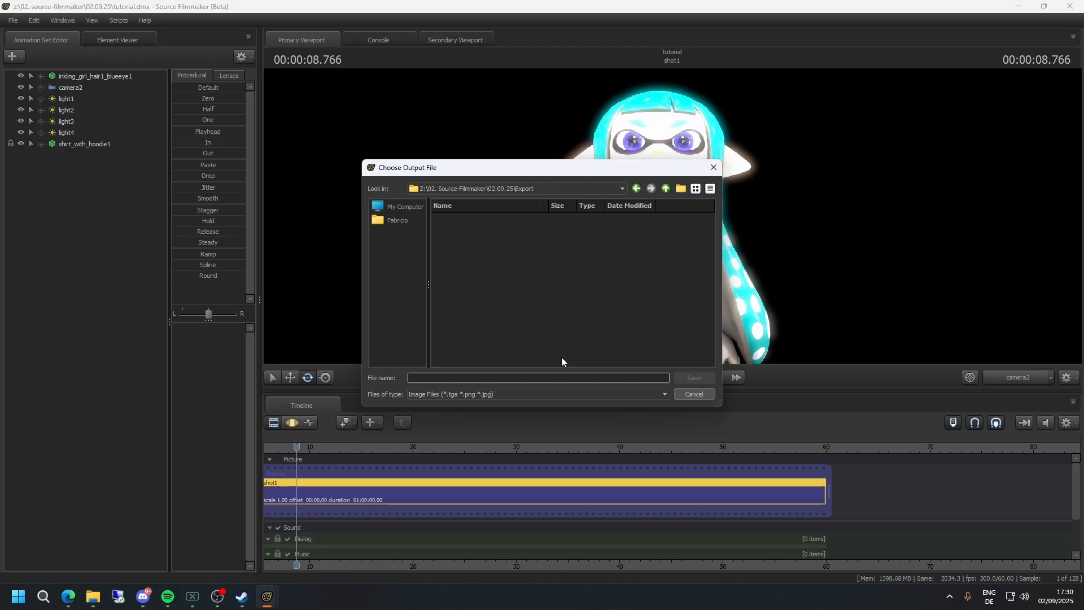
type("Tes")
key("BackSpace")
key("BackSpace")
type("ur")
type("orial image")
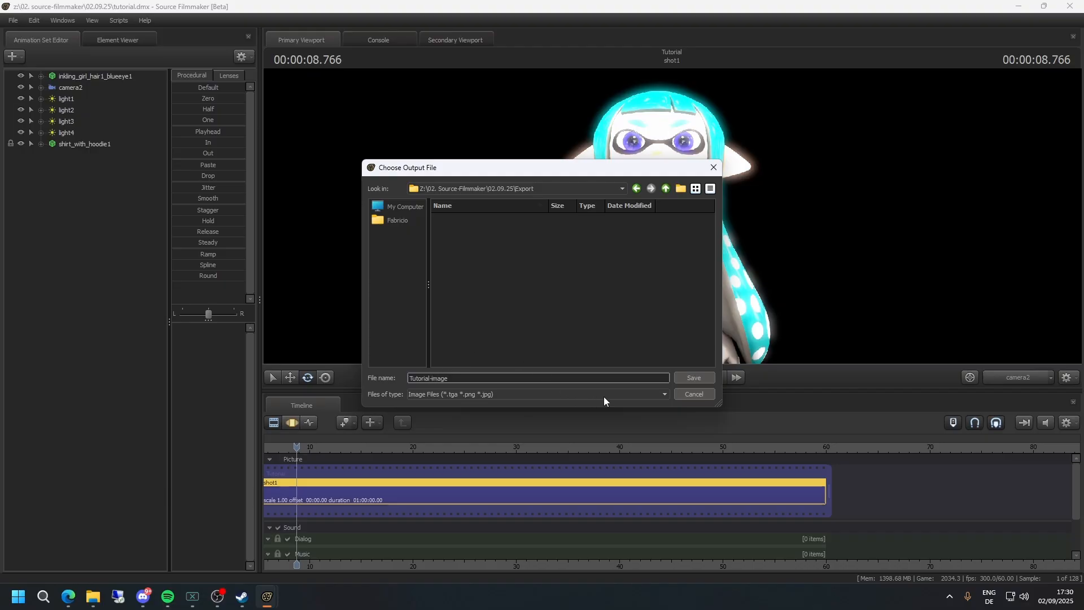
left_click(689, 377)
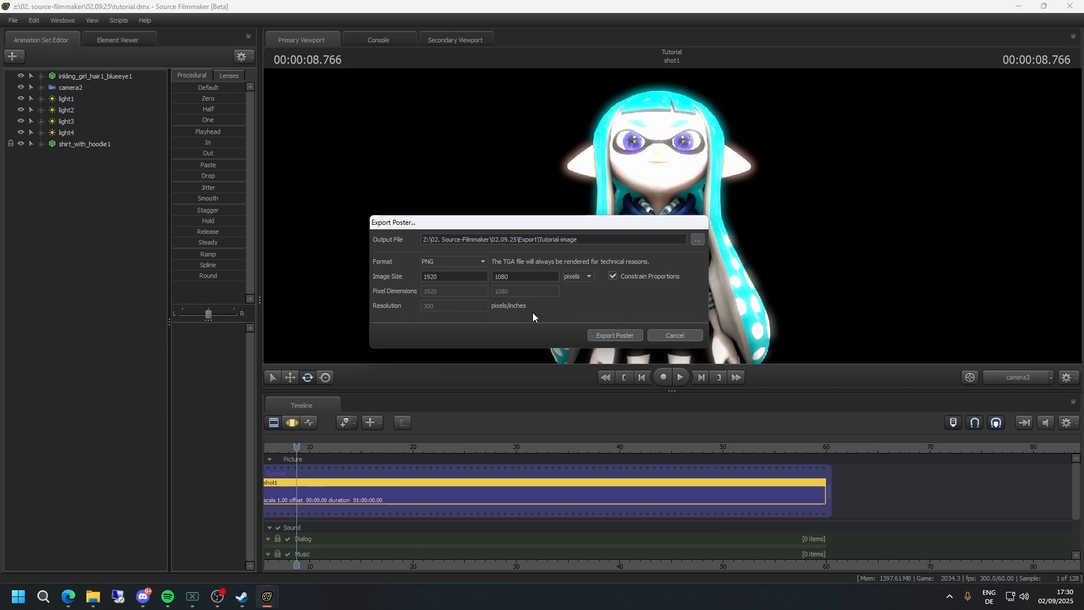
left_click(625, 333)
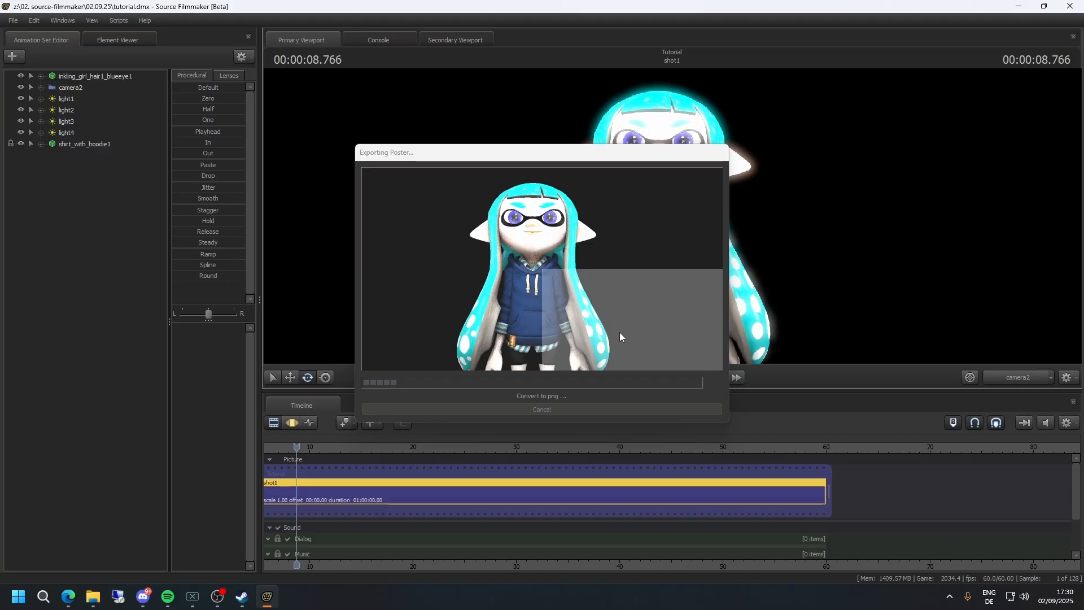
- Switch to File Explorer and open the exported poster image from the 02.09.25 Export folder
left_click(95, 597)
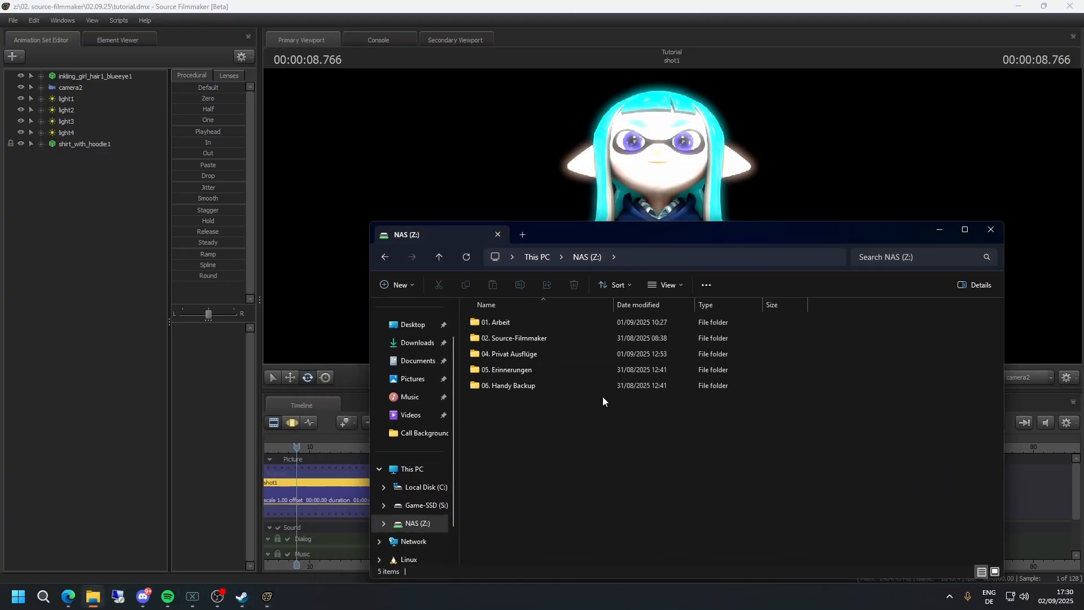
double_click(510, 337)
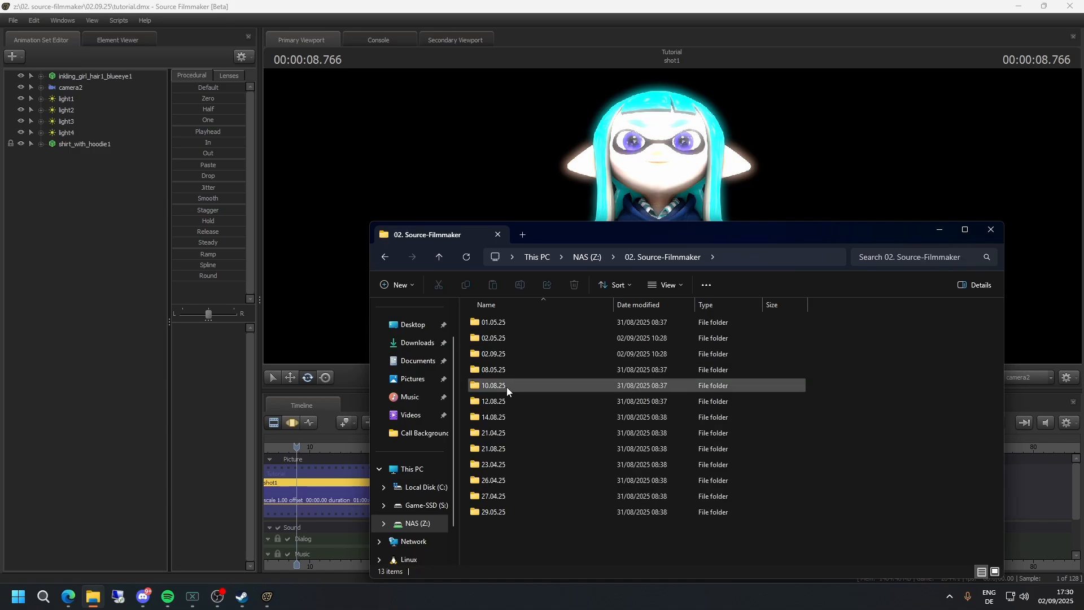
double_click(517, 356)
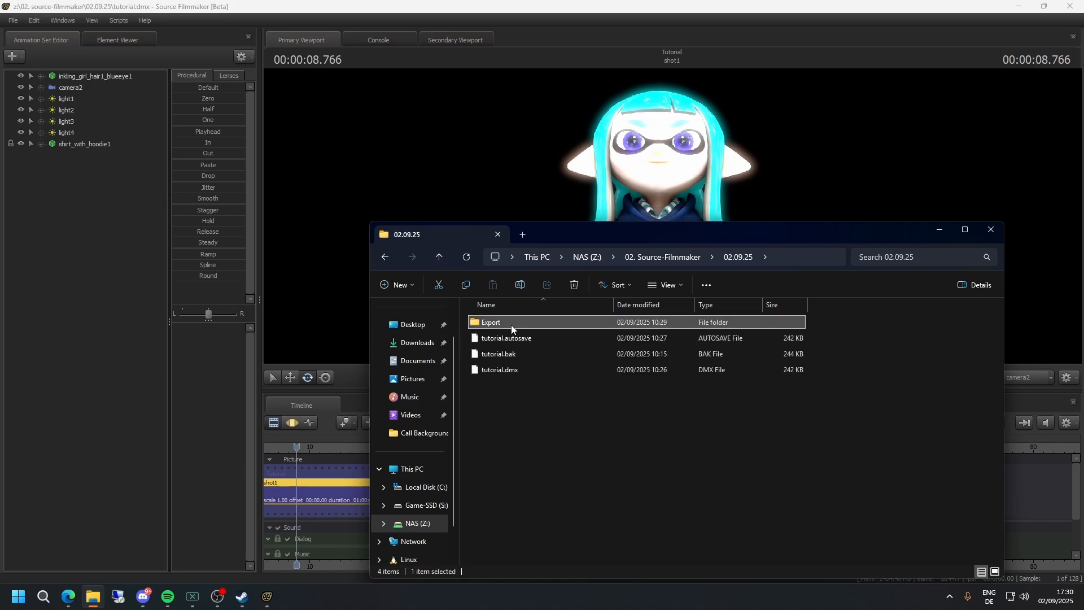
double_click(510, 324)
double_click(510, 324)
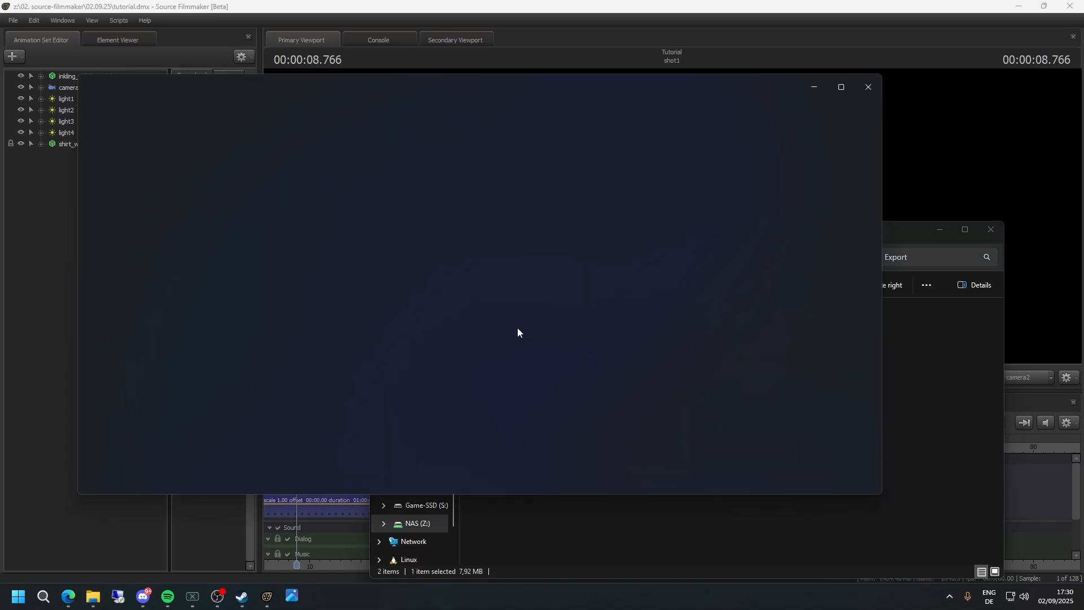
- Examine the exported image's face and hoodie up close, then switch back to Source Filmmaker
scroll(471, 237, "up", 5)
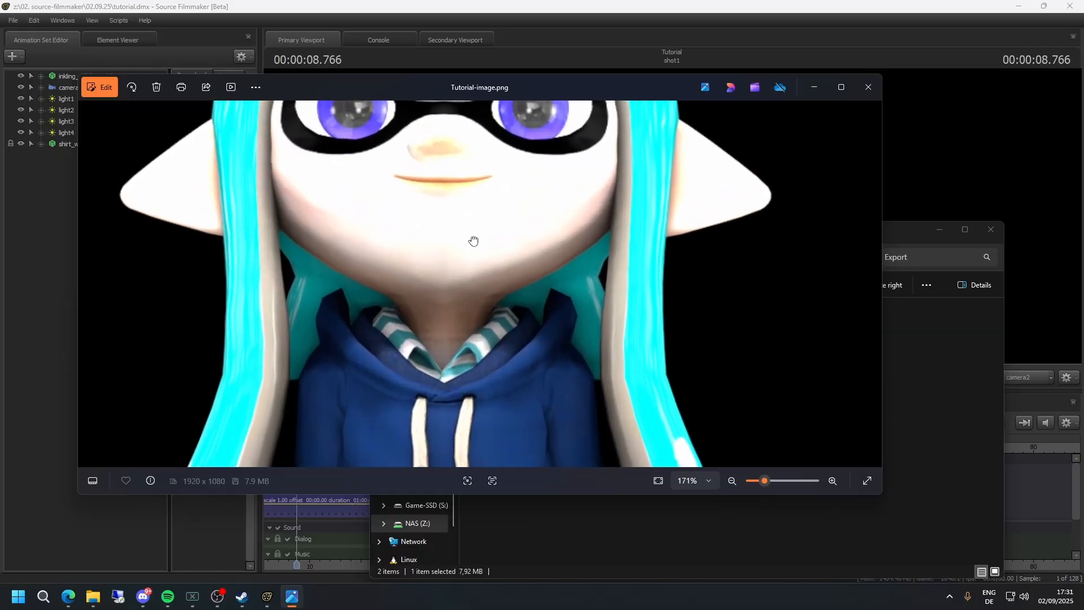
left_click_drag(474, 239, 477, 337)
left_click(164, 541)
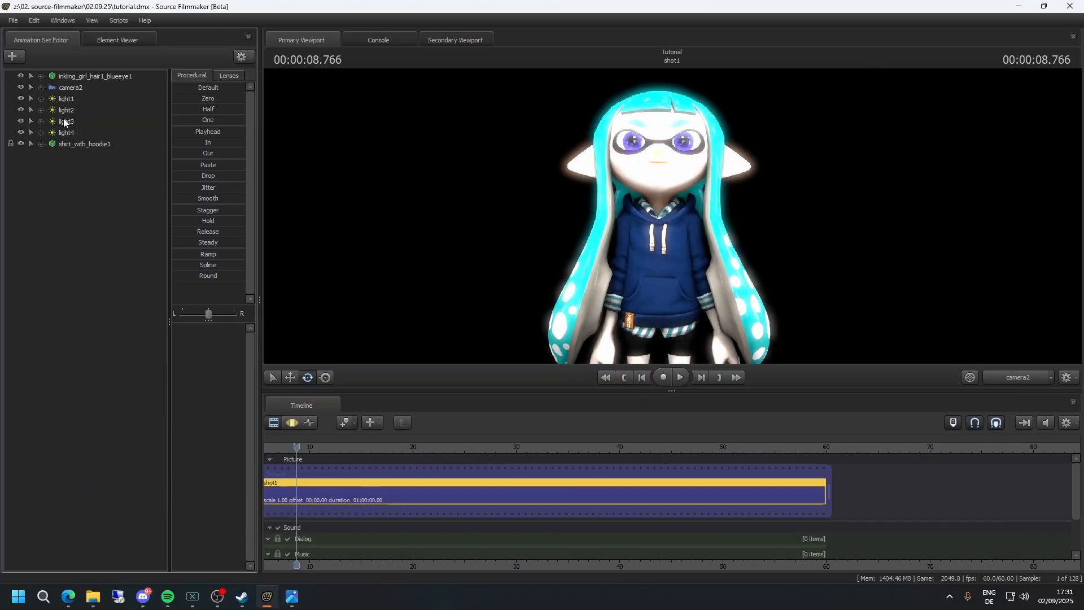
- Lower camera2's toneMapScale across the whole shot to darken the overexposed character, and slightly adjust its bloomScale
left_click(80, 96)
left_click(79, 89)
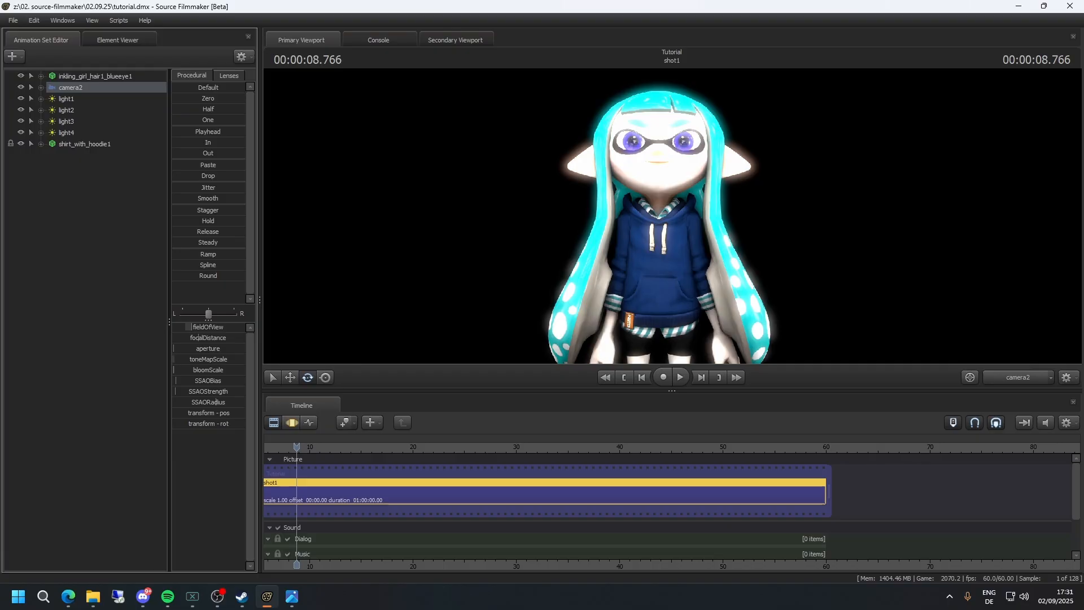
left_click(292, 422)
left_click_drag(212, 360, 207, 360)
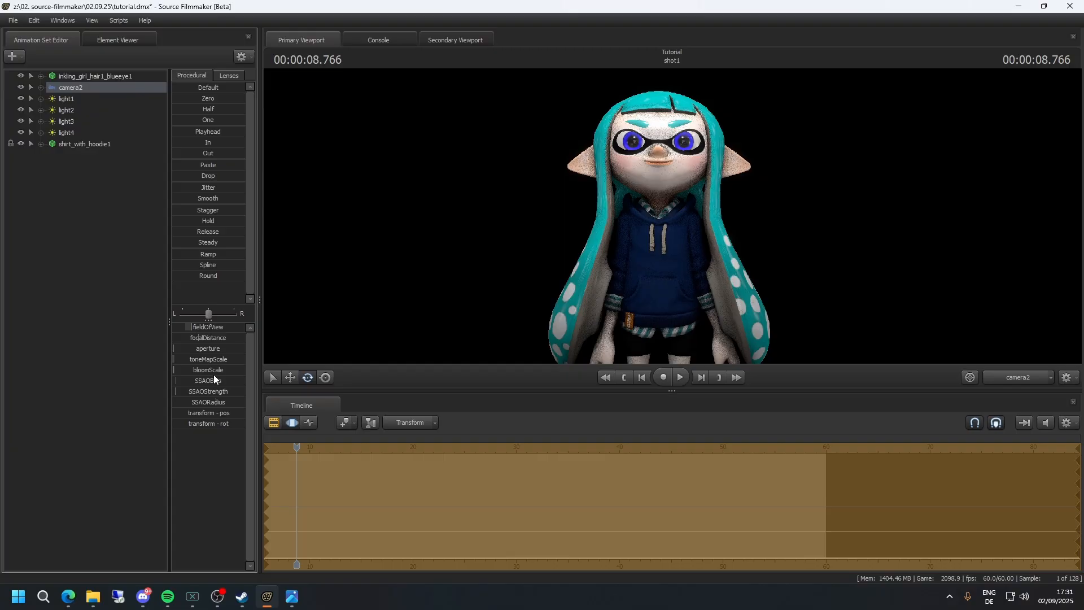
left_click_drag(215, 368, 218, 368)
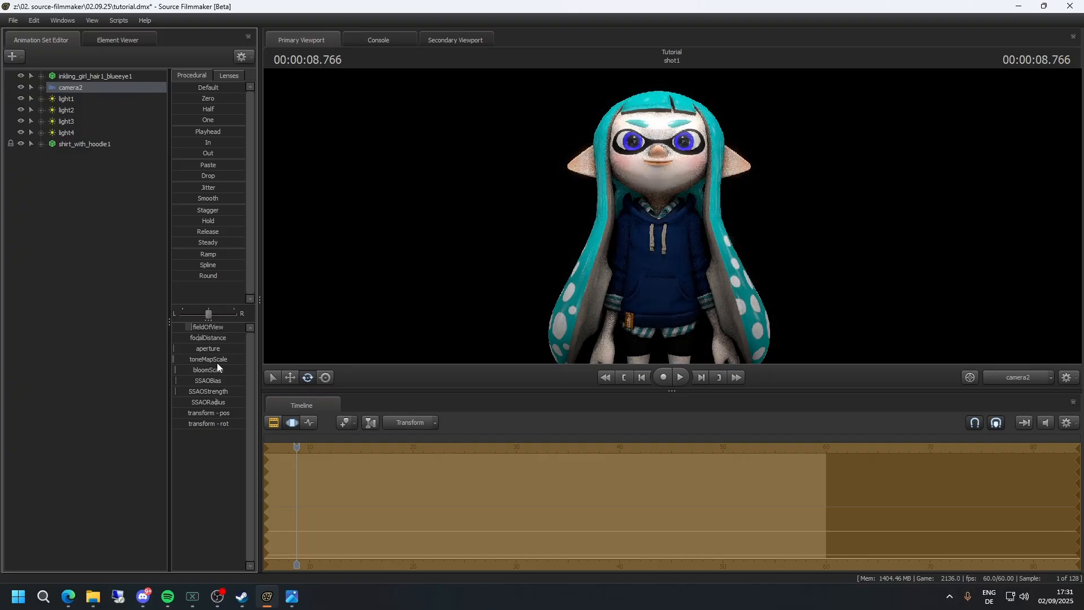
left_click(273, 423)
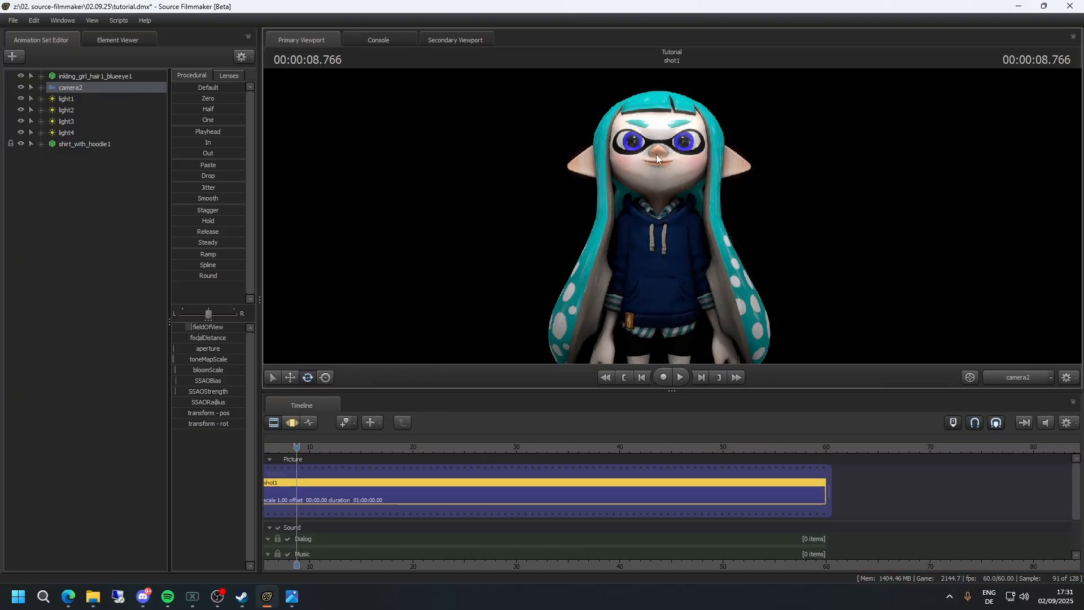
- Override the progressive refinement samples with 256 for motion blur and 1024 for depth of field
left_click(12, 21)
right_click(424, 202)
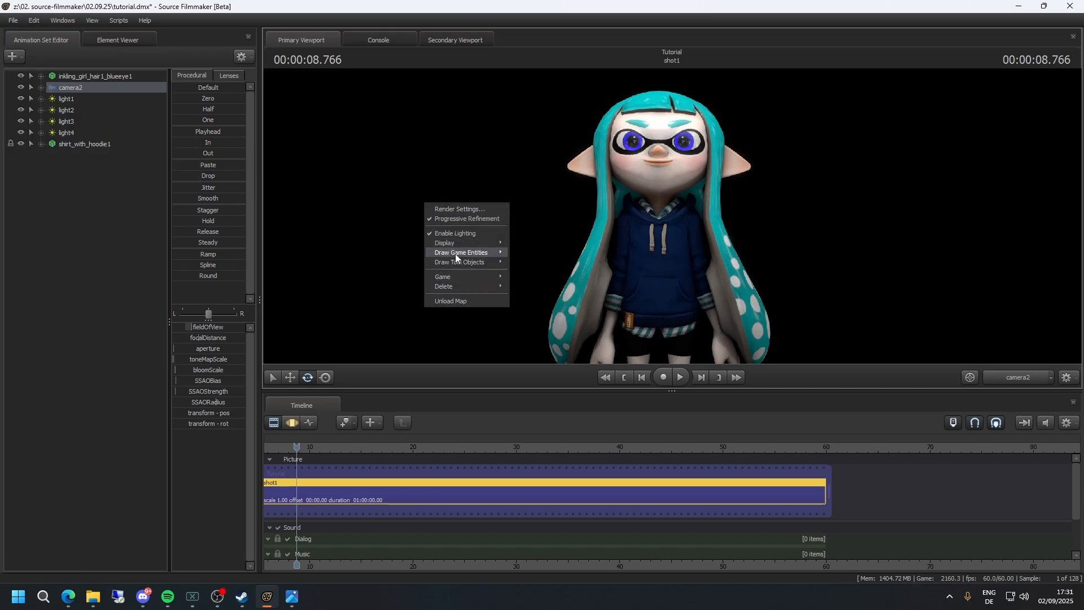
left_click(463, 210)
left_click(598, 268)
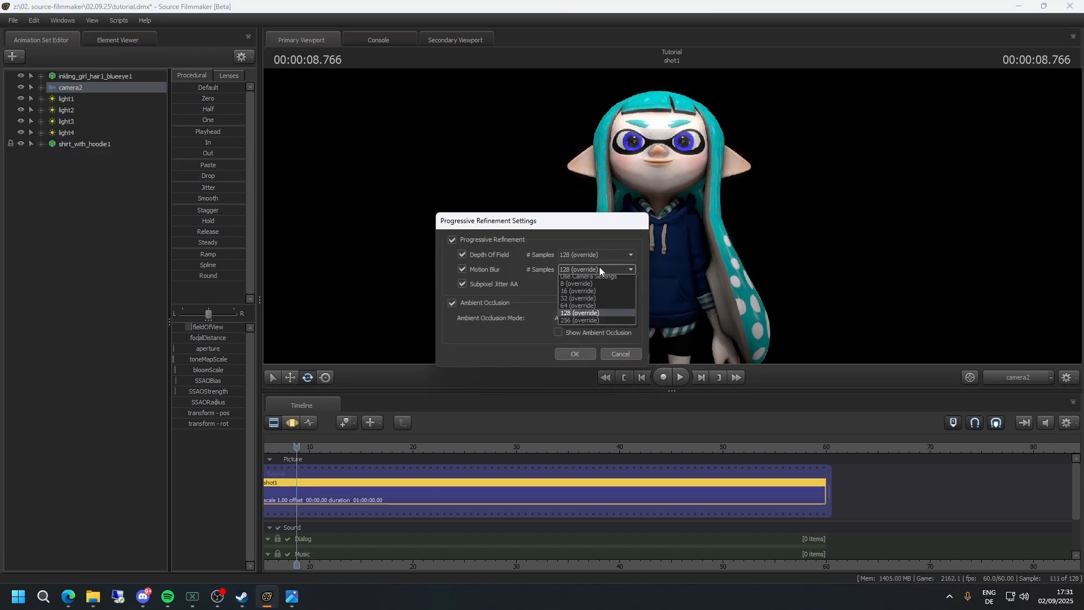
left_click(596, 325)
left_click(585, 257)
left_click(598, 321)
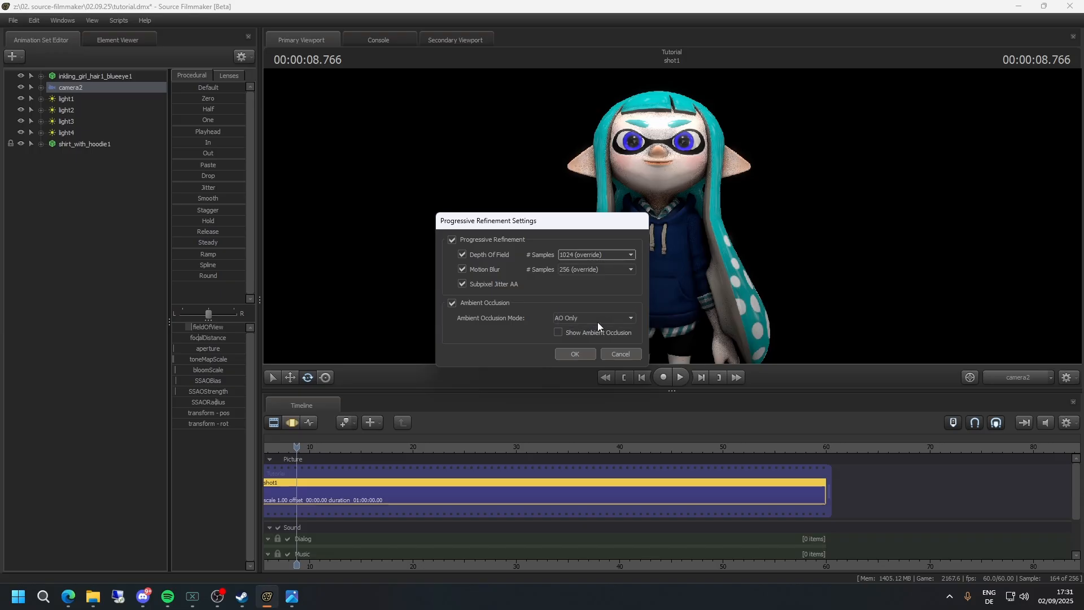
left_click(585, 357)
- Save the session changes and export the poster again as the 1920 x 1080 PNG Tutorial-image in the Export folder
left_click(12, 20)
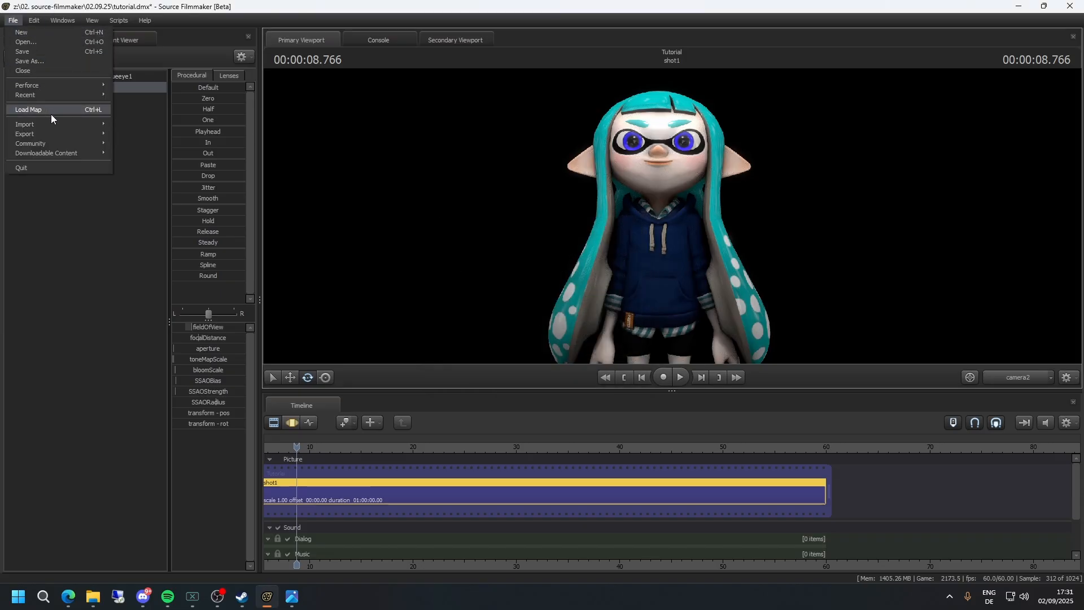
mouse_move(55, 136)
left_click(130, 145)
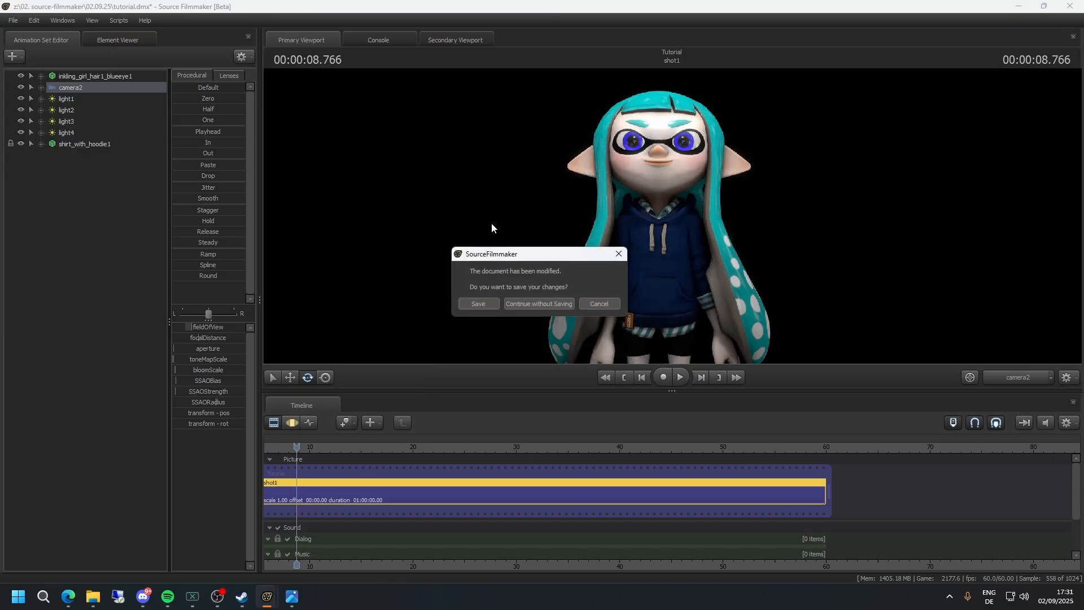
left_click(483, 303)
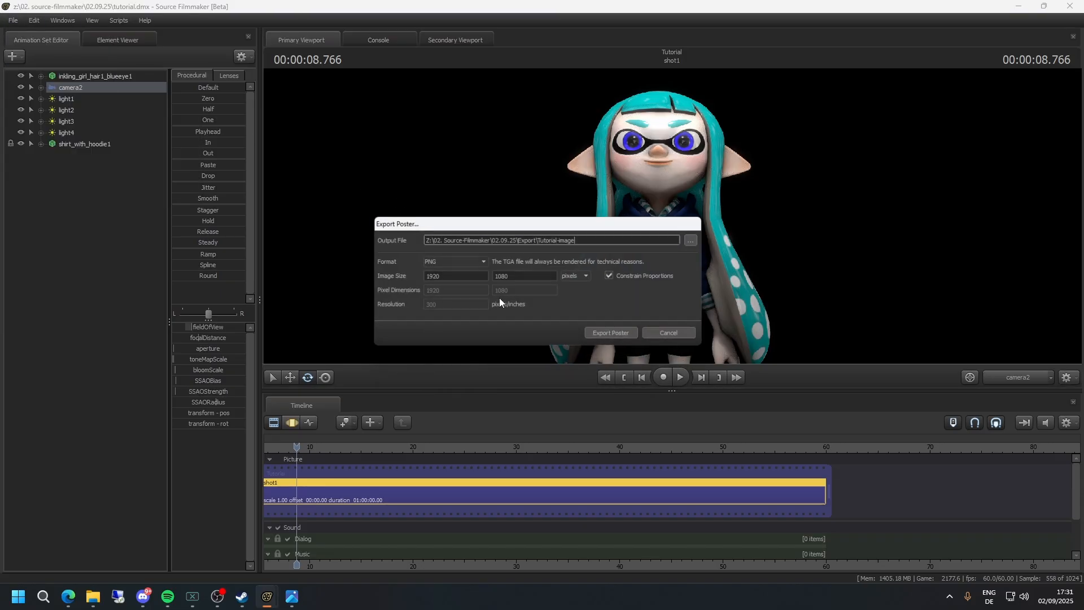
left_click(615, 335)
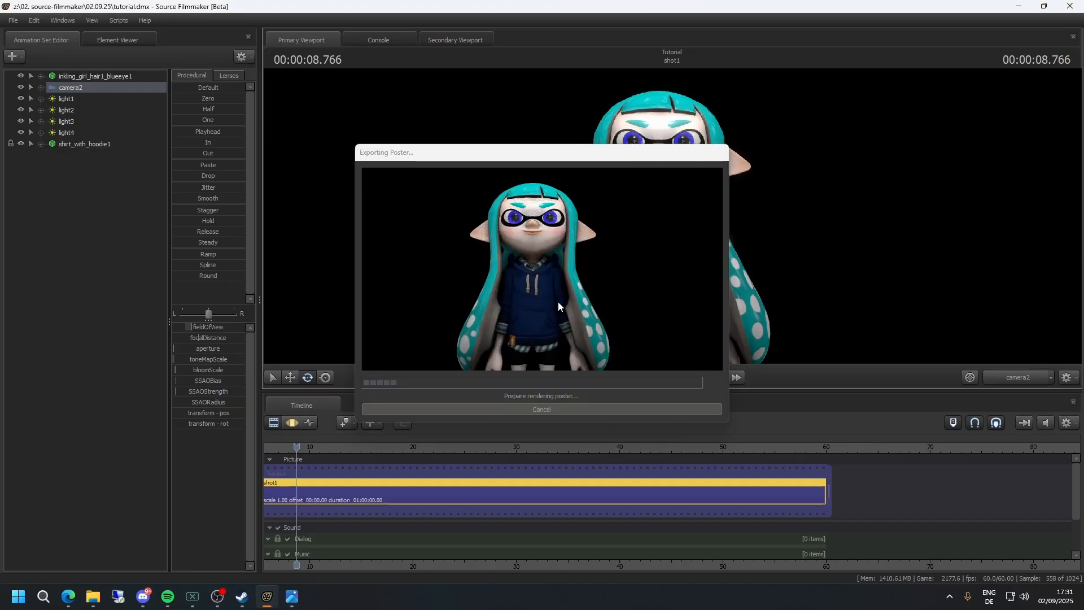